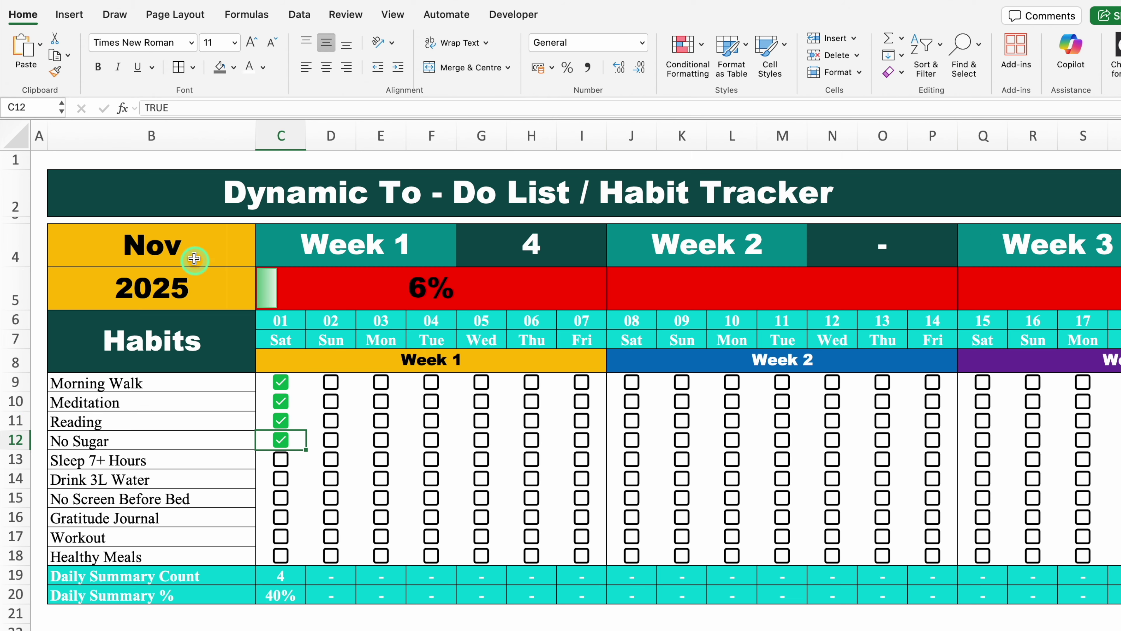
Change the tracker's month in cell B4 to Oct
click(196, 262)
text(Oc)
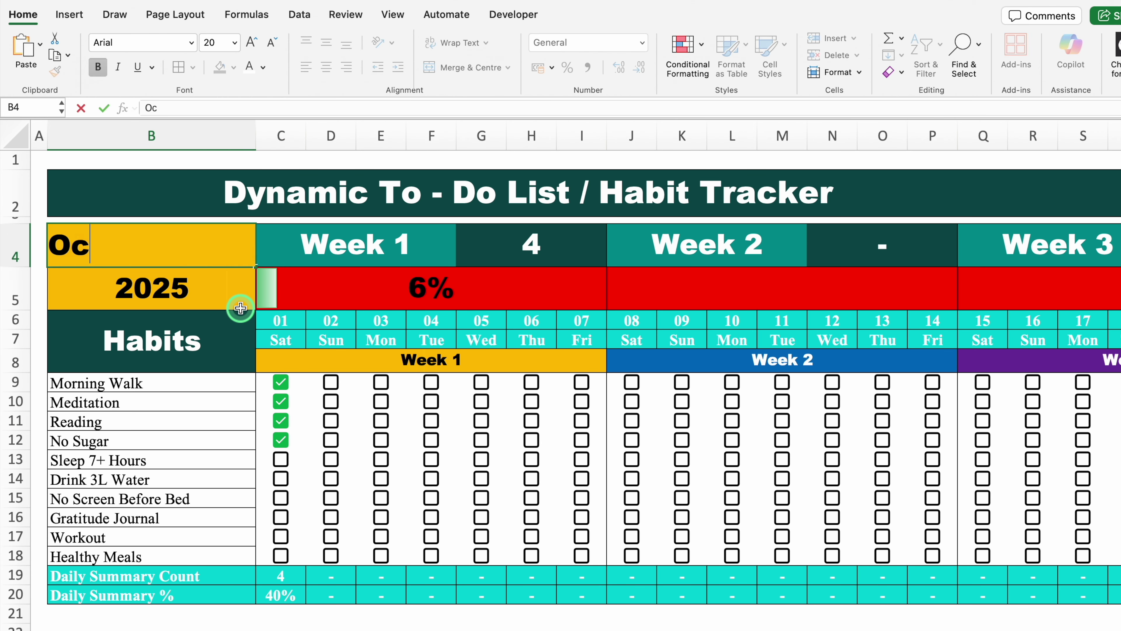
text(t)
key(Return)
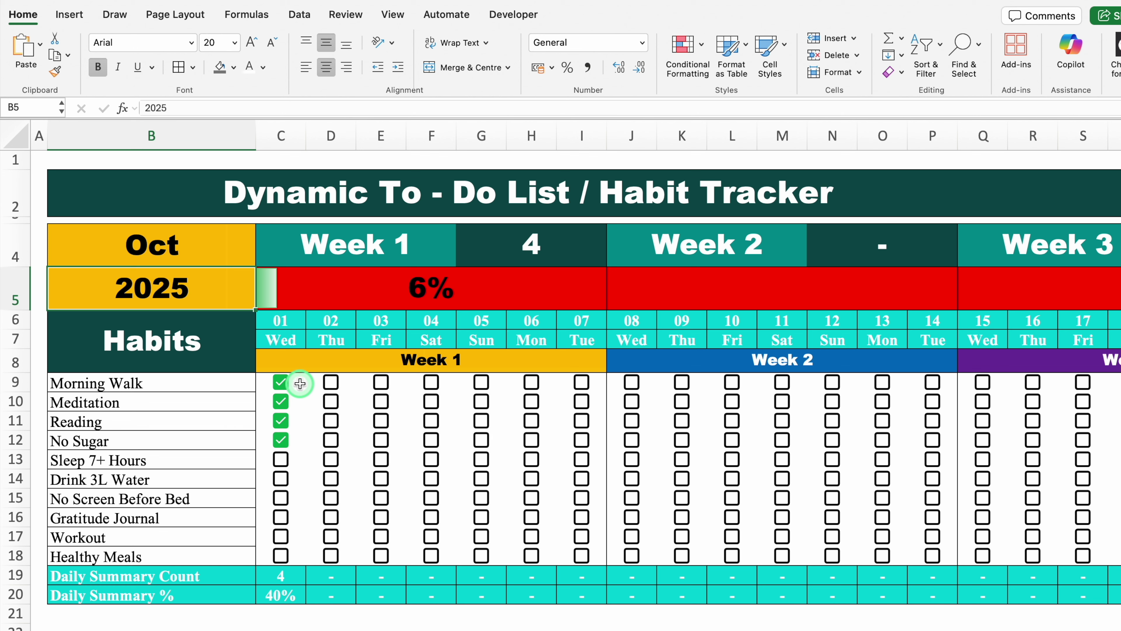
Clear the ticked habit checkboxes for day 01 in cells C9:C13
drag(300, 384, 303, 451)
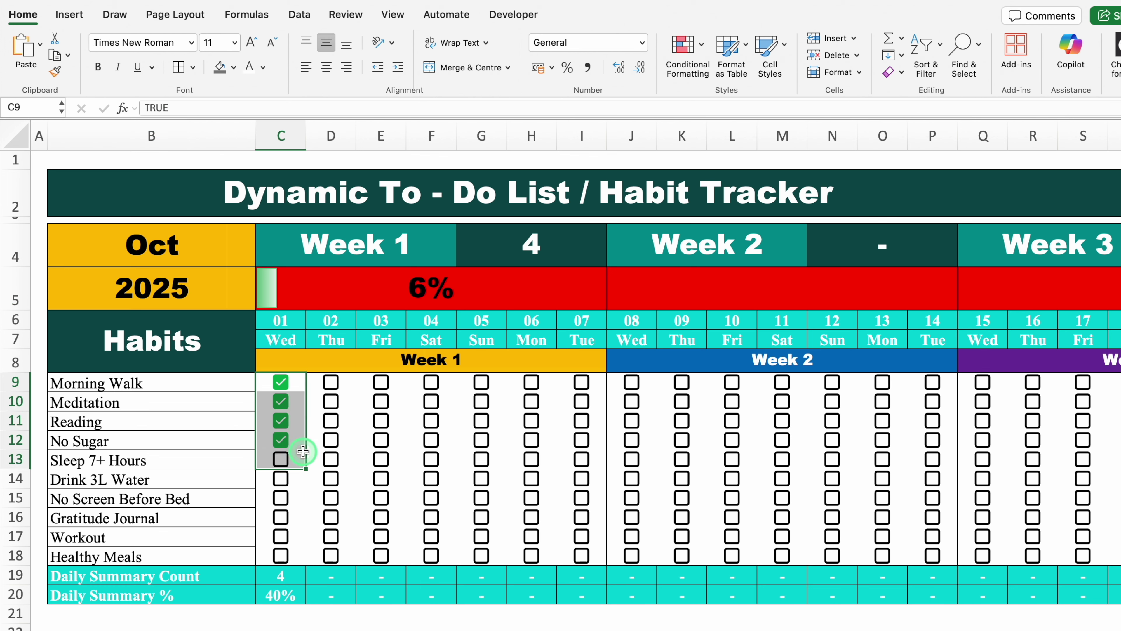
click(281, 382)
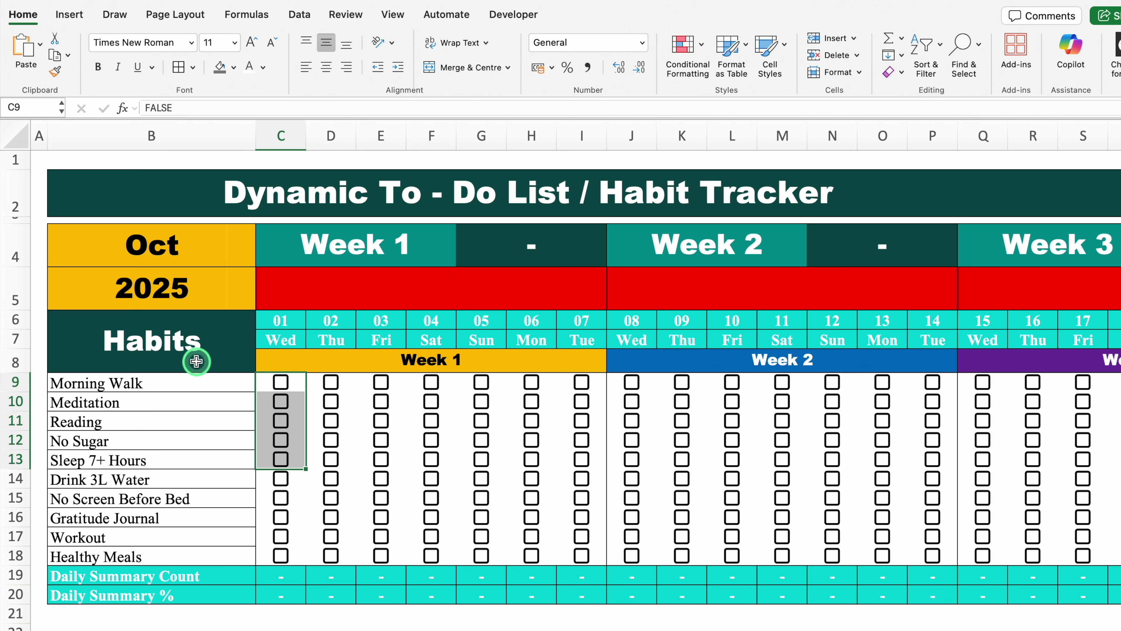
click(190, 384)
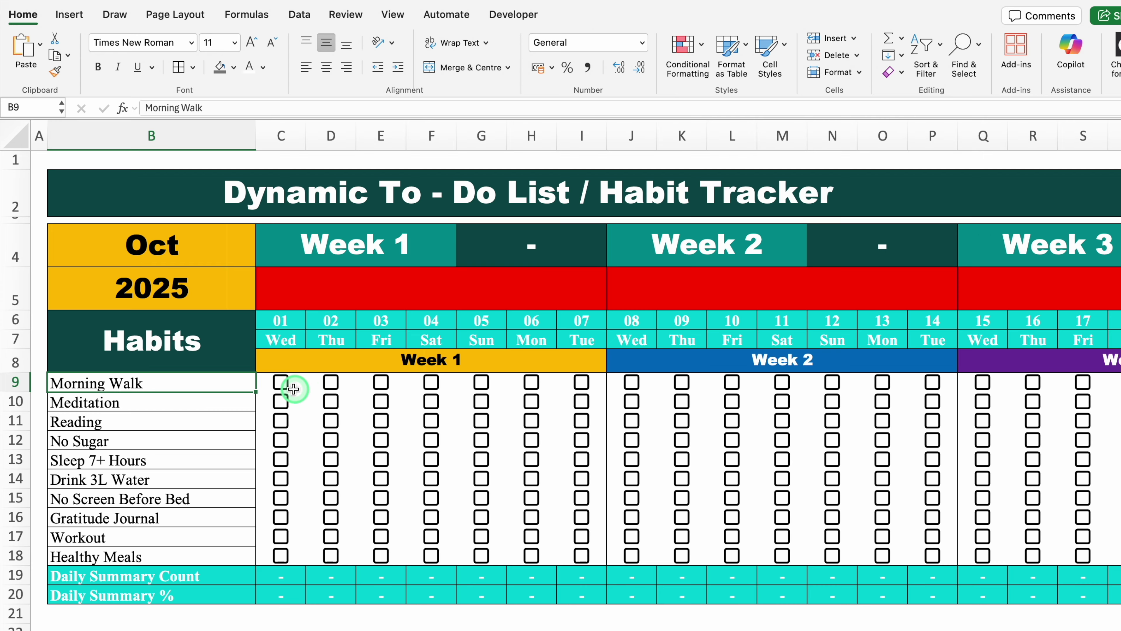
Tick the day 01 checkboxes for the first seven habits, from Morning Walk to No Screen Before Bed
click(281, 383)
click(281, 402)
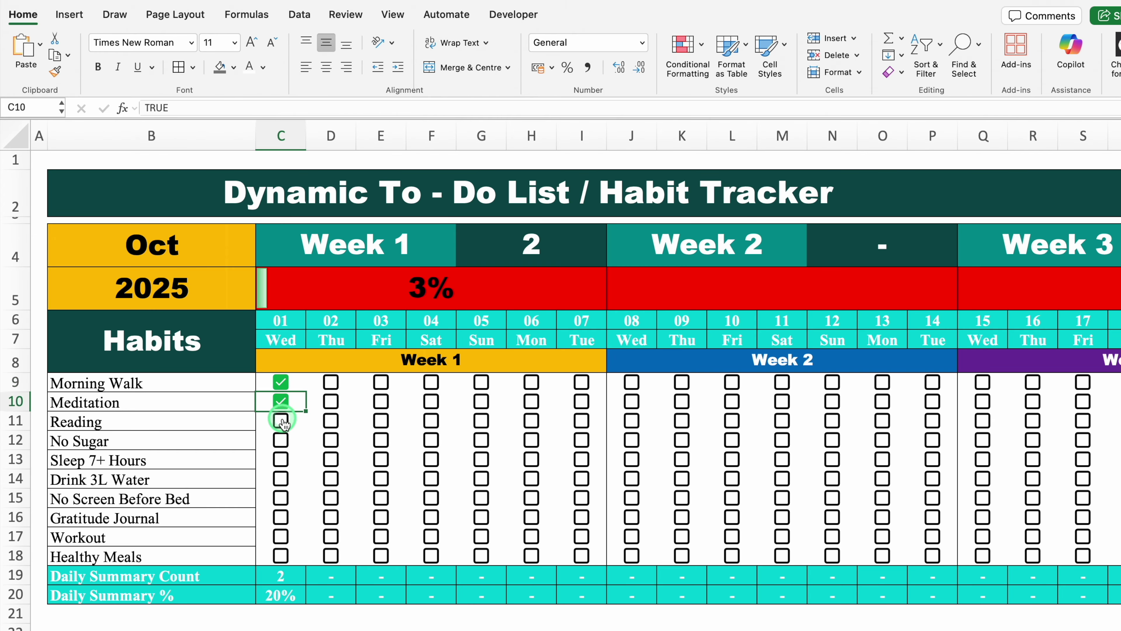
click(281, 421)
click(284, 440)
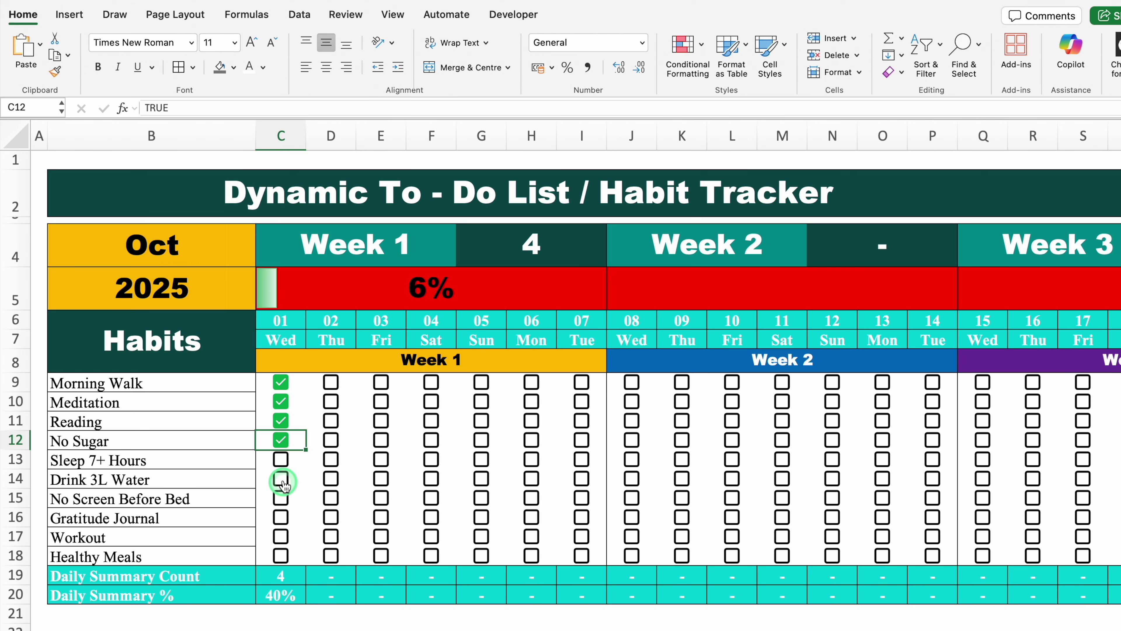
click(281, 460)
click(282, 479)
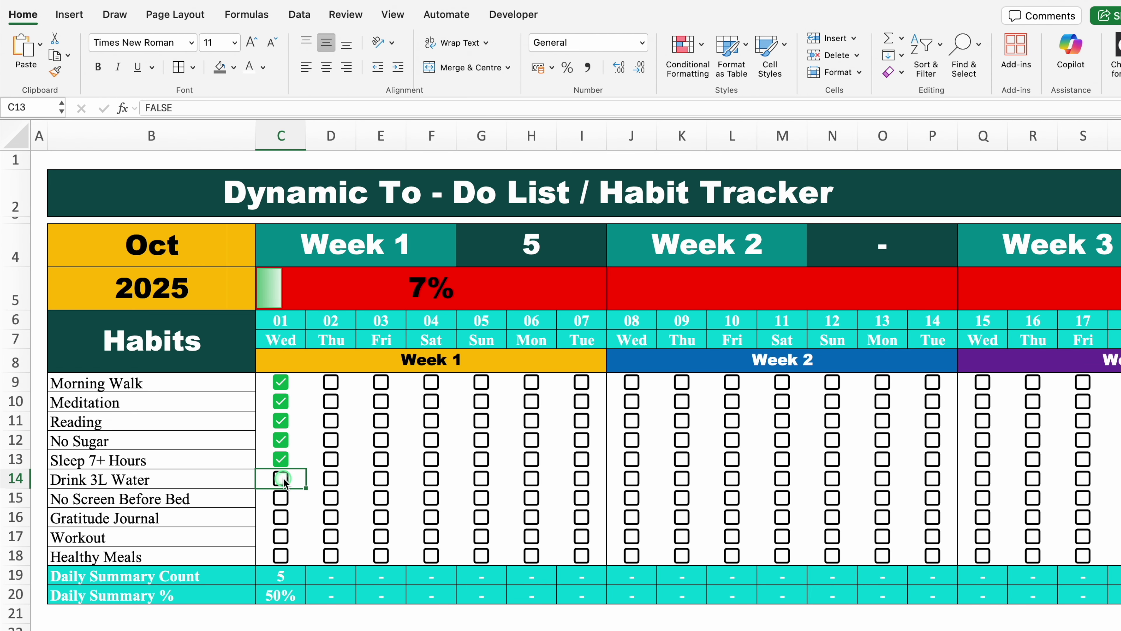
click(281, 498)
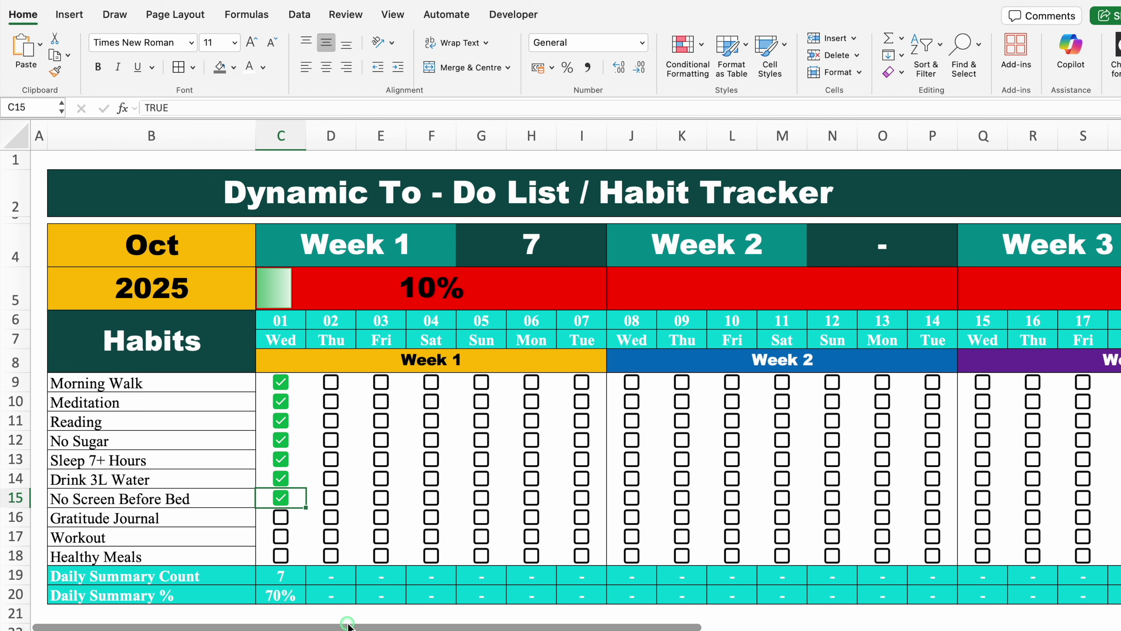
drag(348, 624, 813, 615)
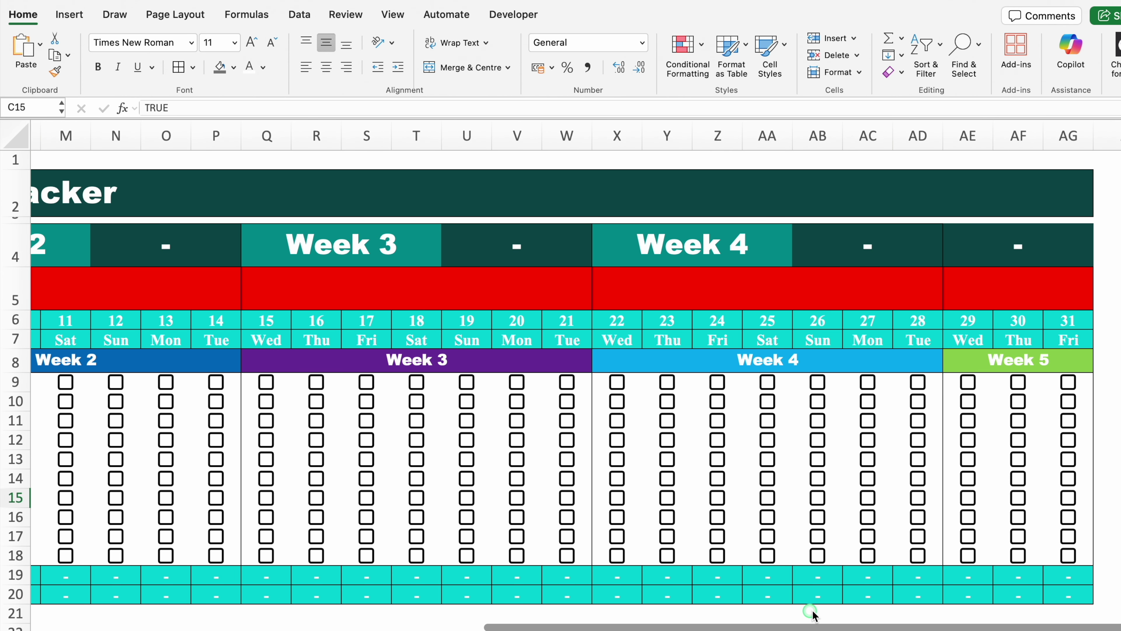
scroll(834, 616, left, 10)
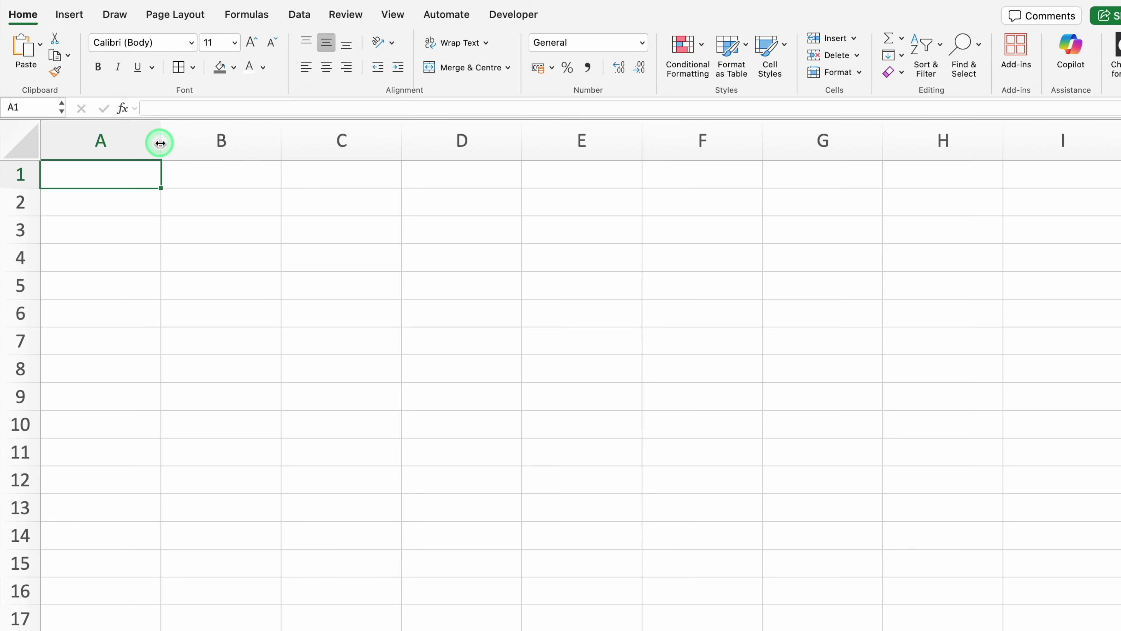
Narrow column A of the blank sheet and enter October in cell B4 and 2025 in cell B5
drag(160, 142, 58, 148)
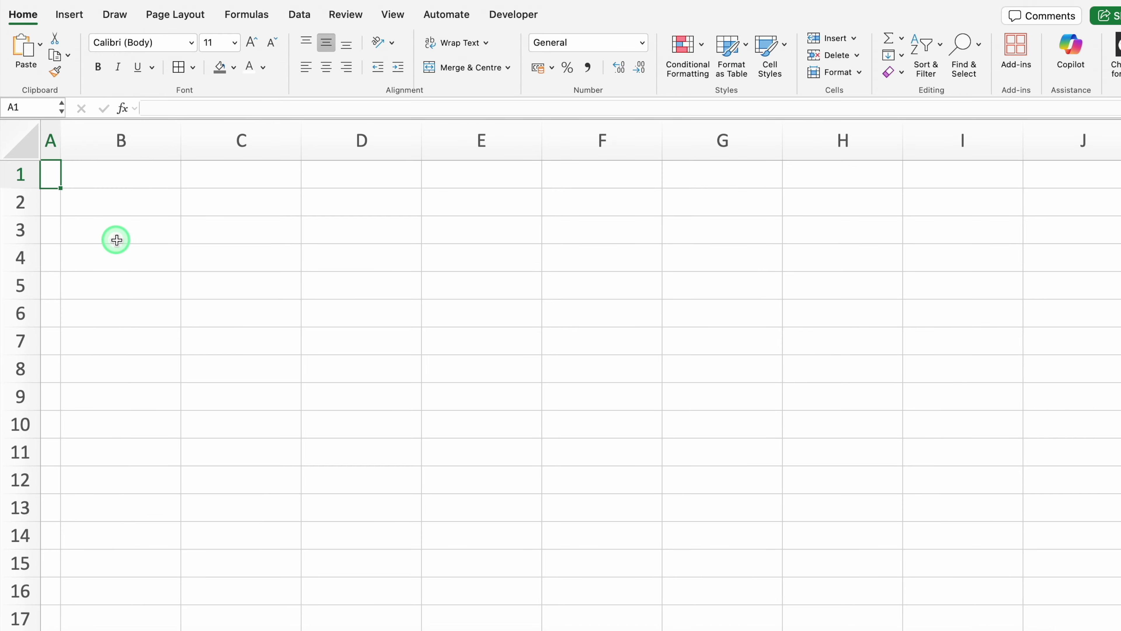
click(130, 257)
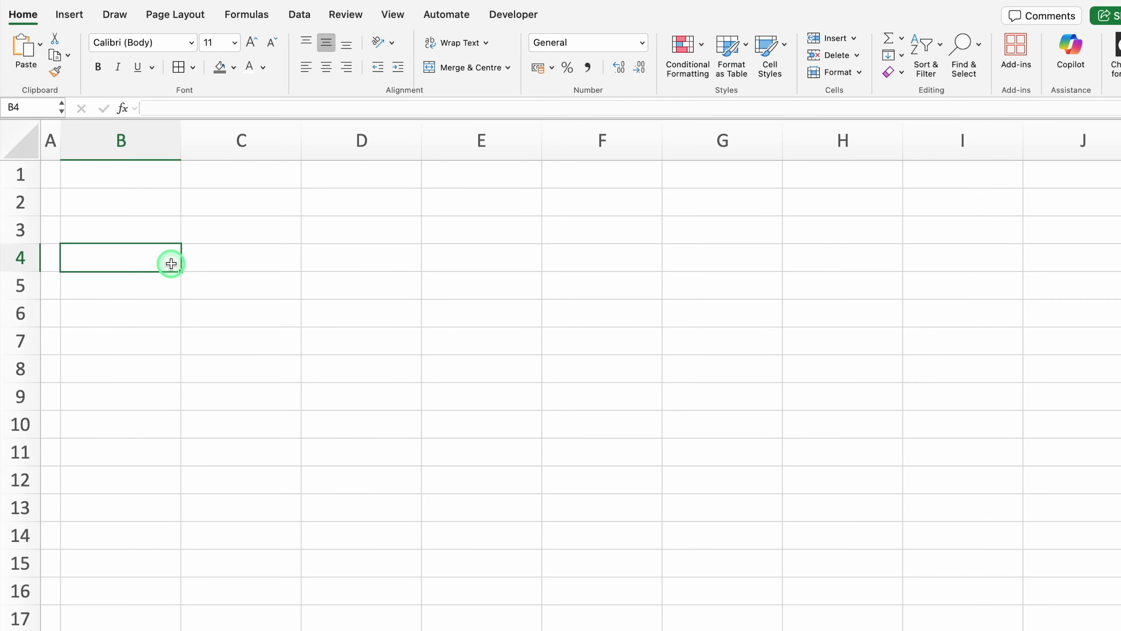
text(October)
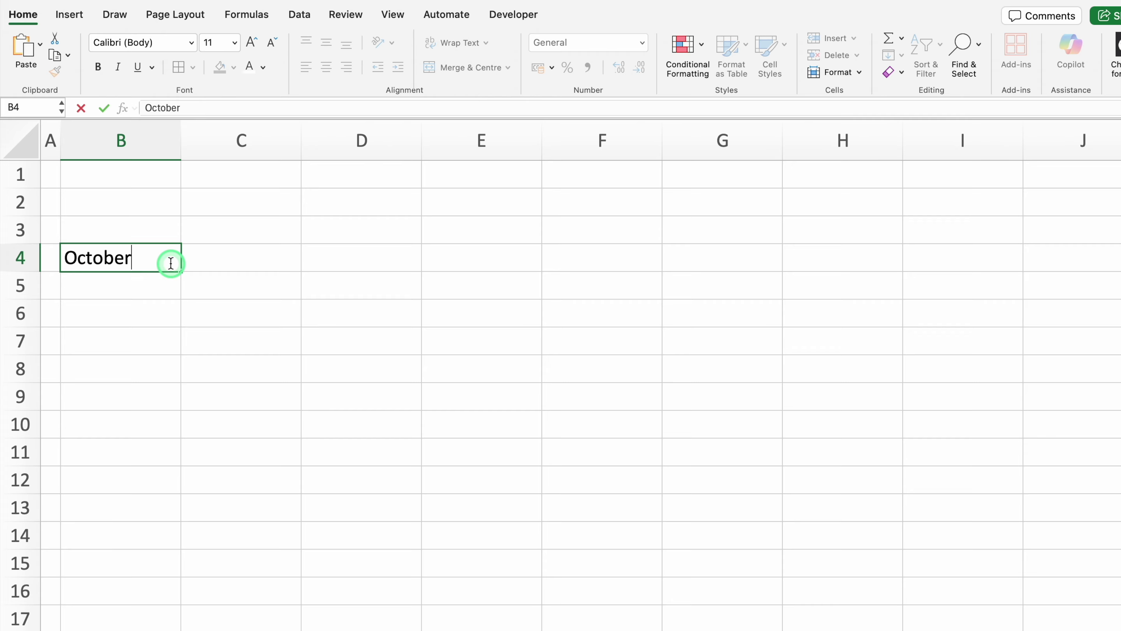
key(Return)
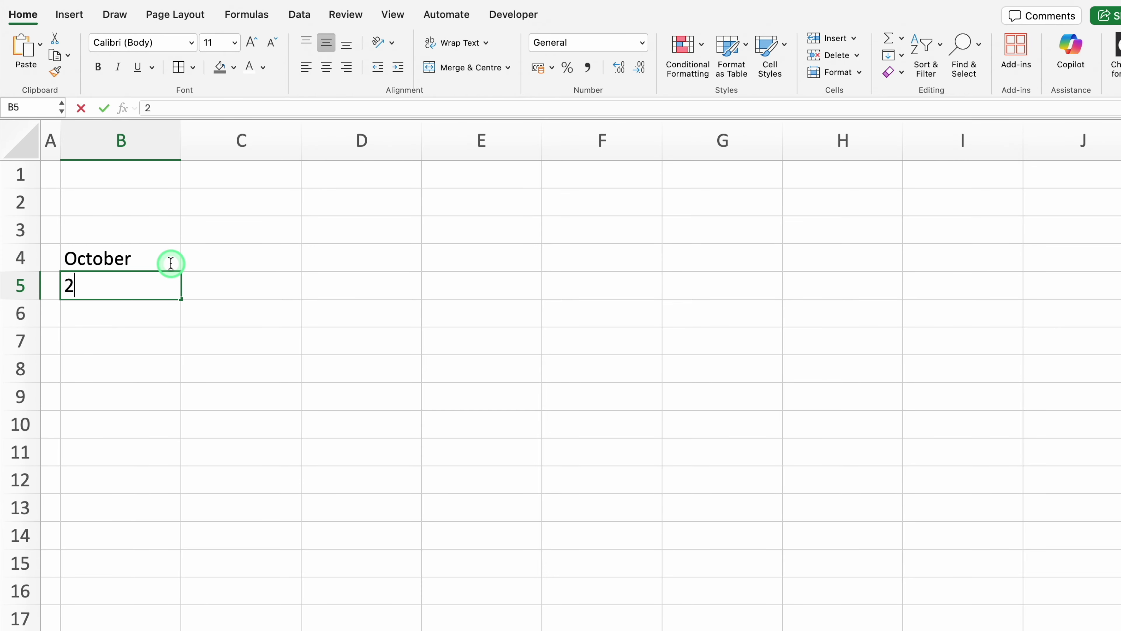
key(Return)
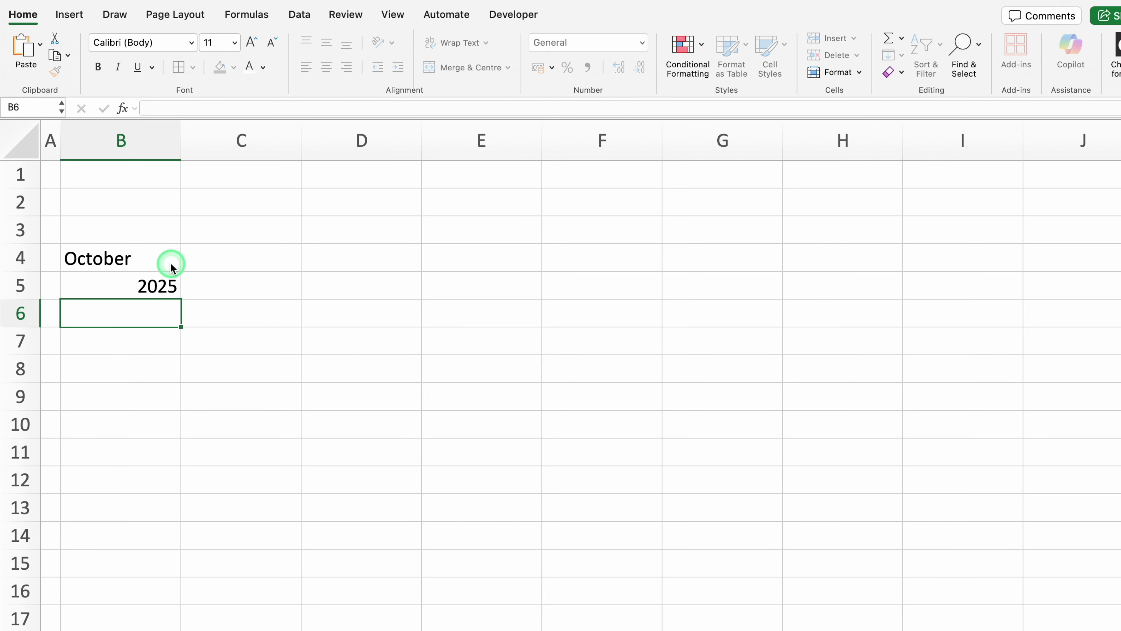
Centre the month and year horizontally in cells B4:B5
click(134, 258)
drag(135, 258, 136, 277)
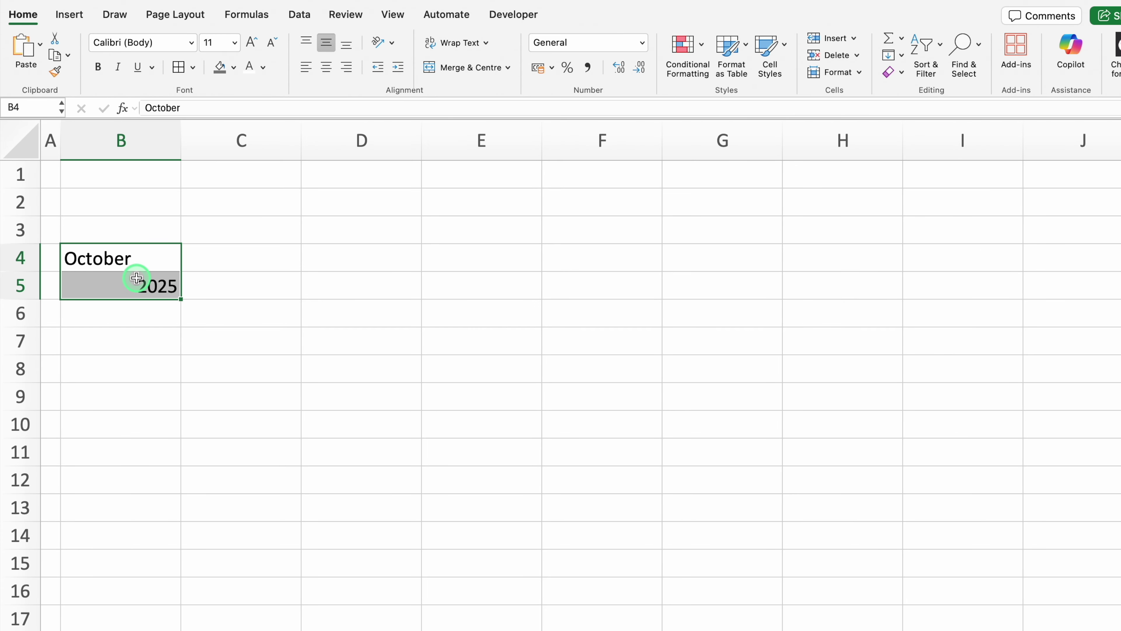
click(327, 68)
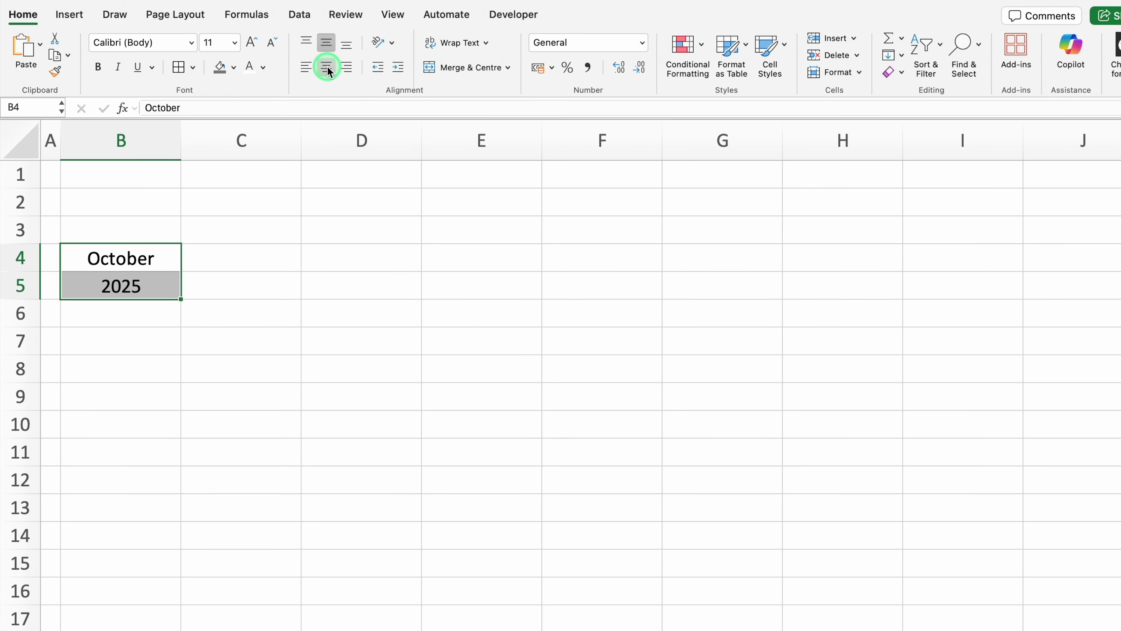
Set the font of the whole of rows 4 and 5 to Arial Black
click(25, 257)
drag(24, 257, 25, 283)
click(189, 71)
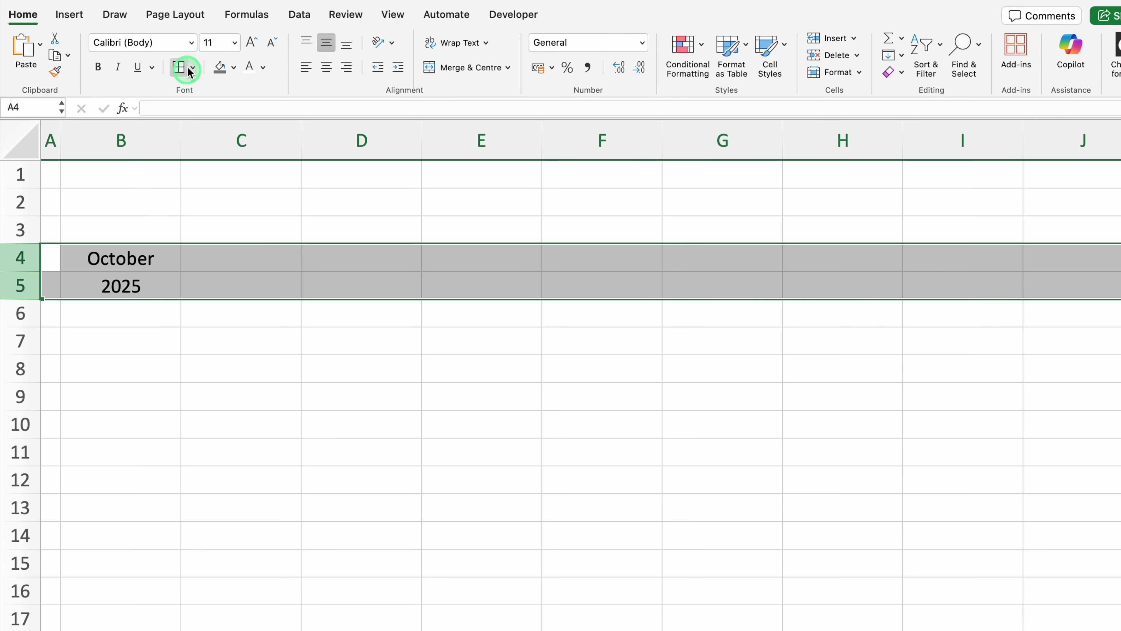
click(192, 42)
mouse_move(205, 173)
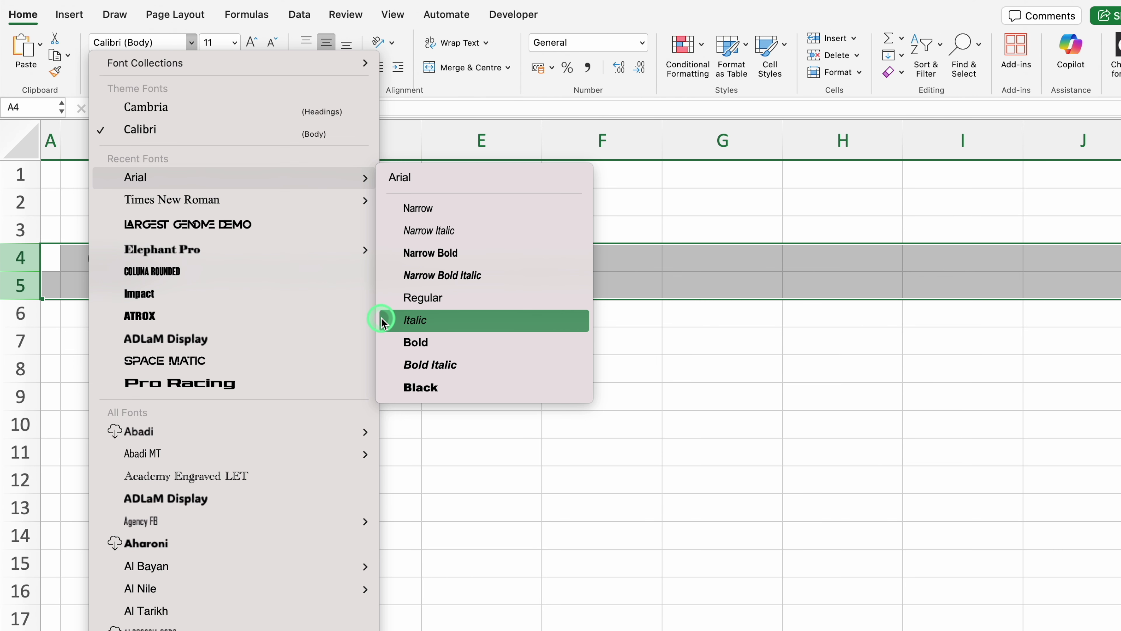
click(425, 387)
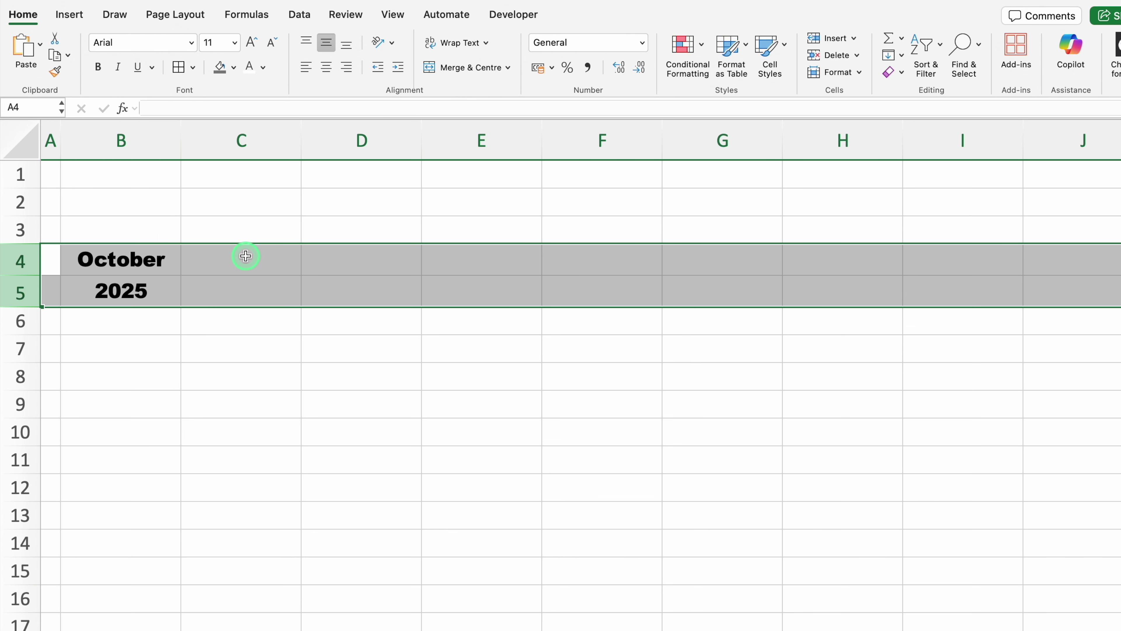
Merge and centre cells C4:F4 and enter the heading Week 1 in them
click(246, 257)
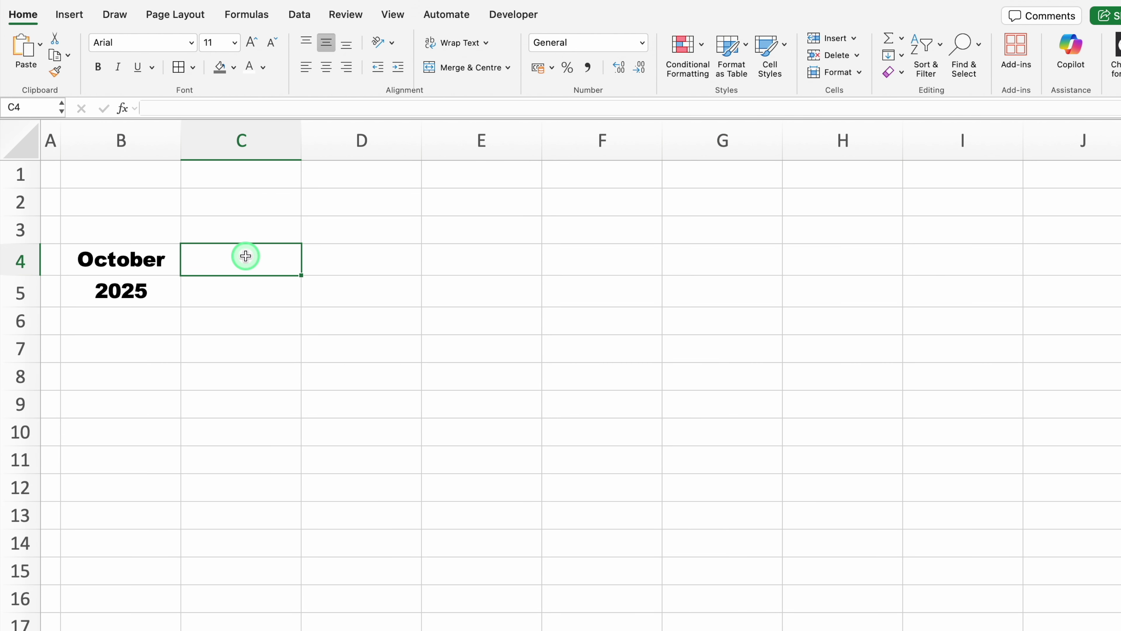
drag(246, 257, 572, 264)
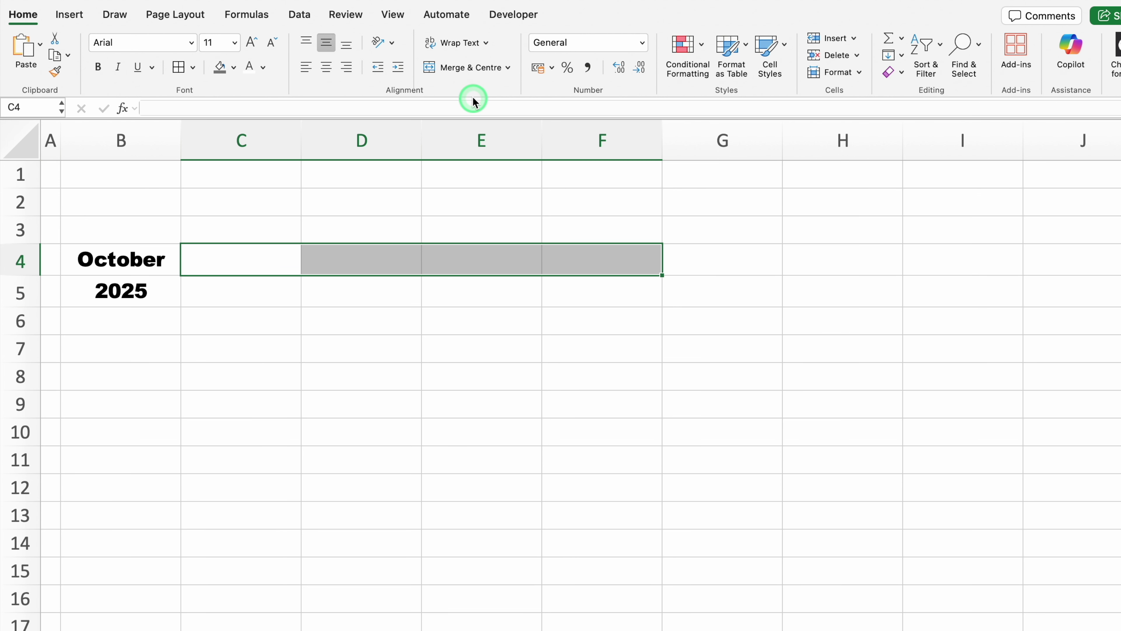
click(462, 69)
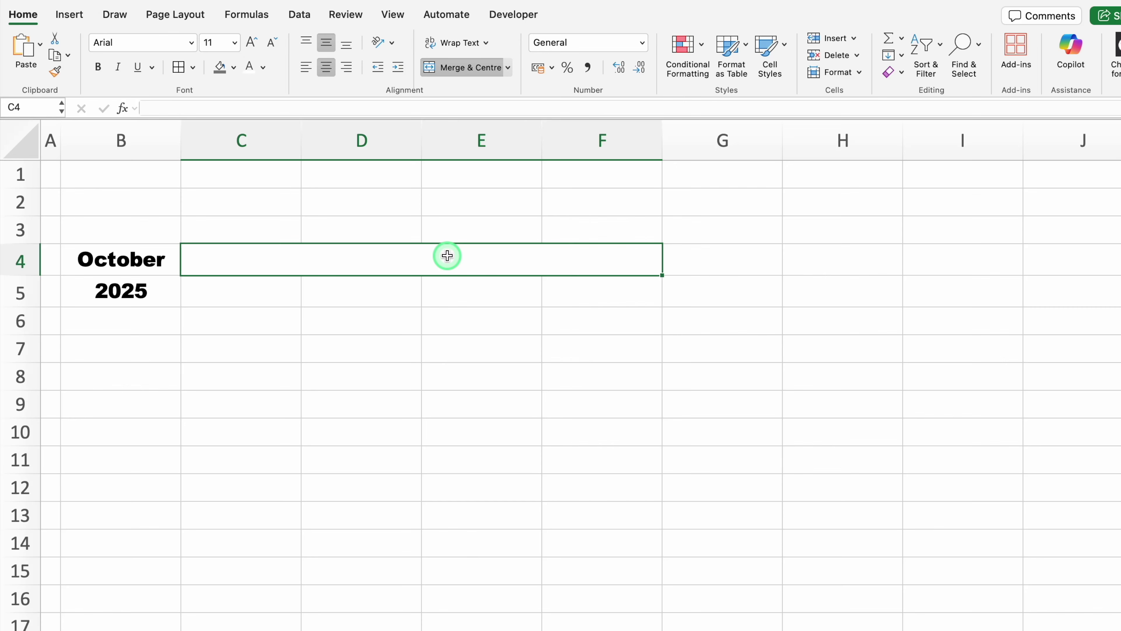
text(Week 1)
key(Return)
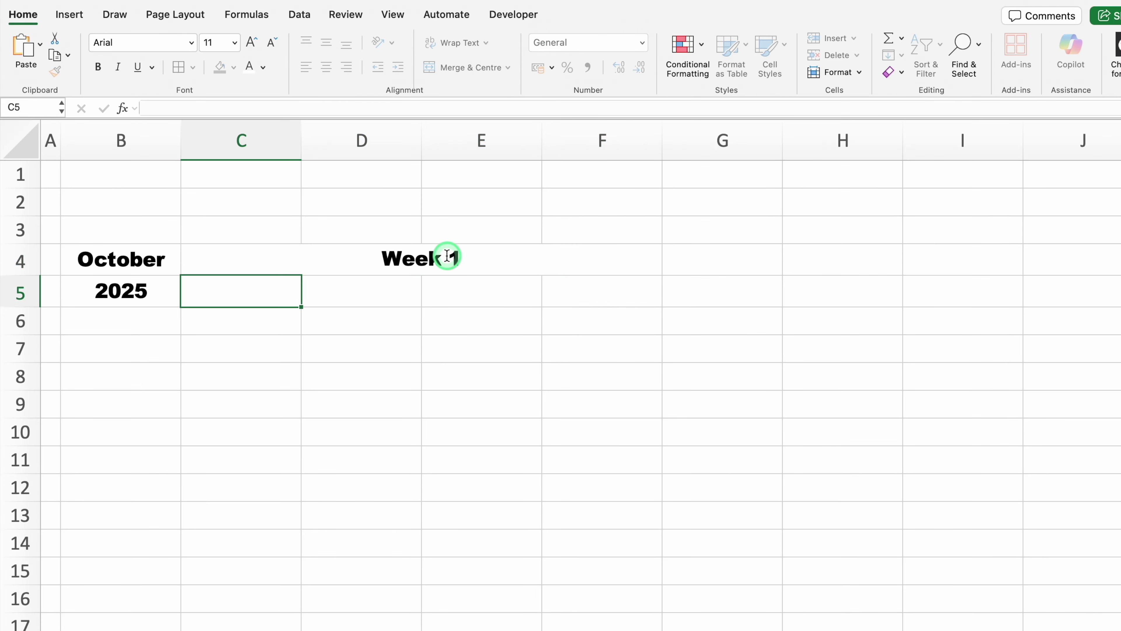
Merge and centre cells G4:I4 beside the Week 1 heading
click(546, 260)
click(695, 255)
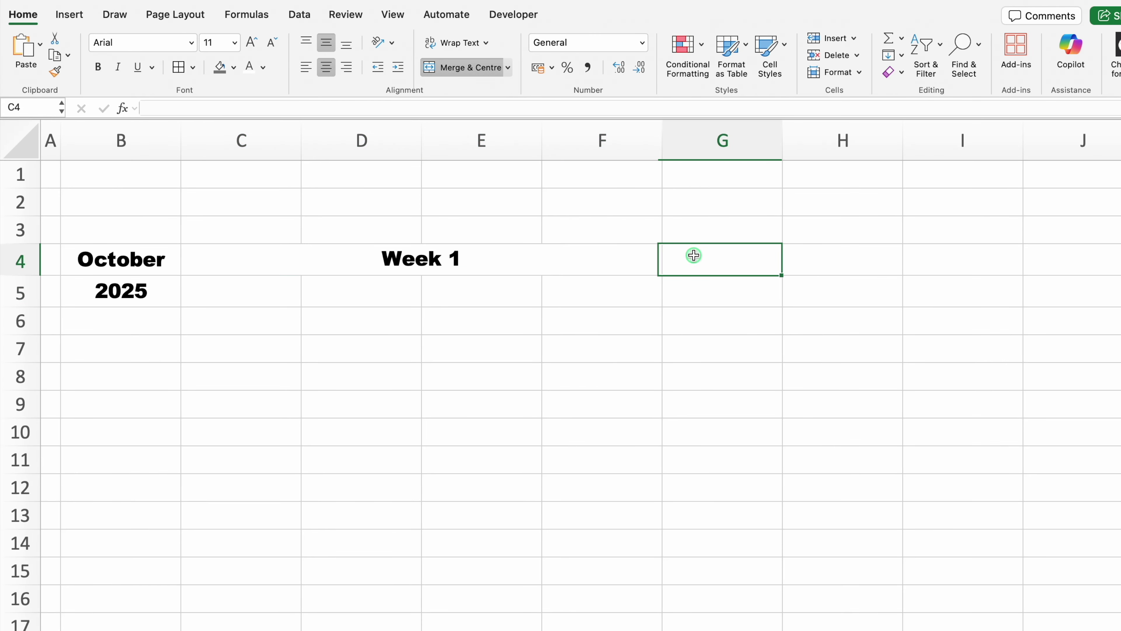
drag(694, 256, 922, 261)
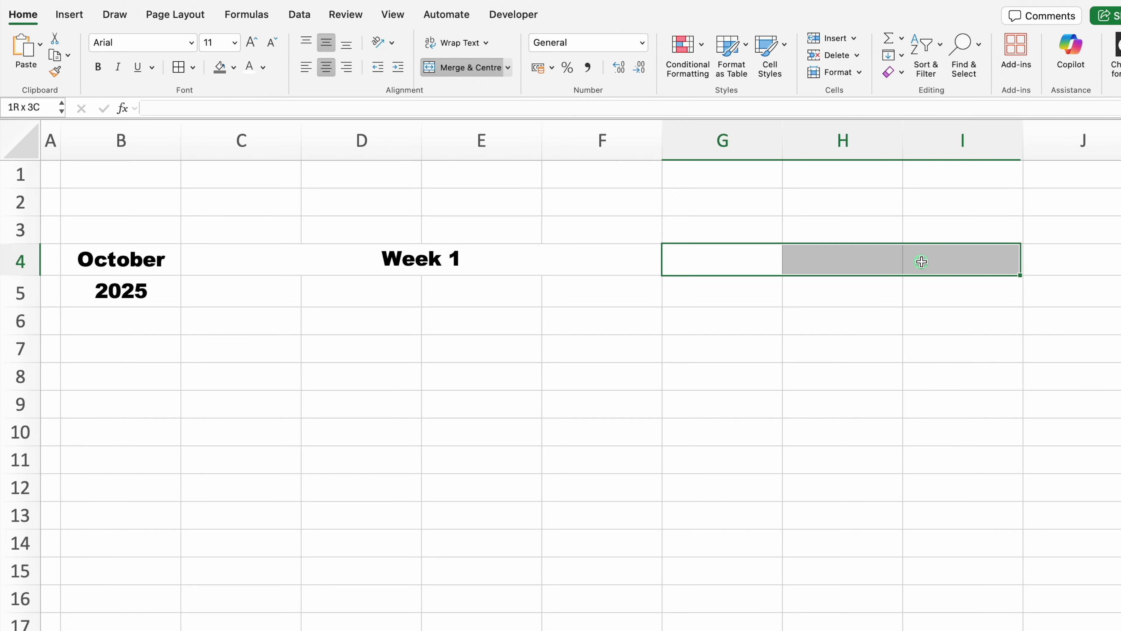
click(480, 68)
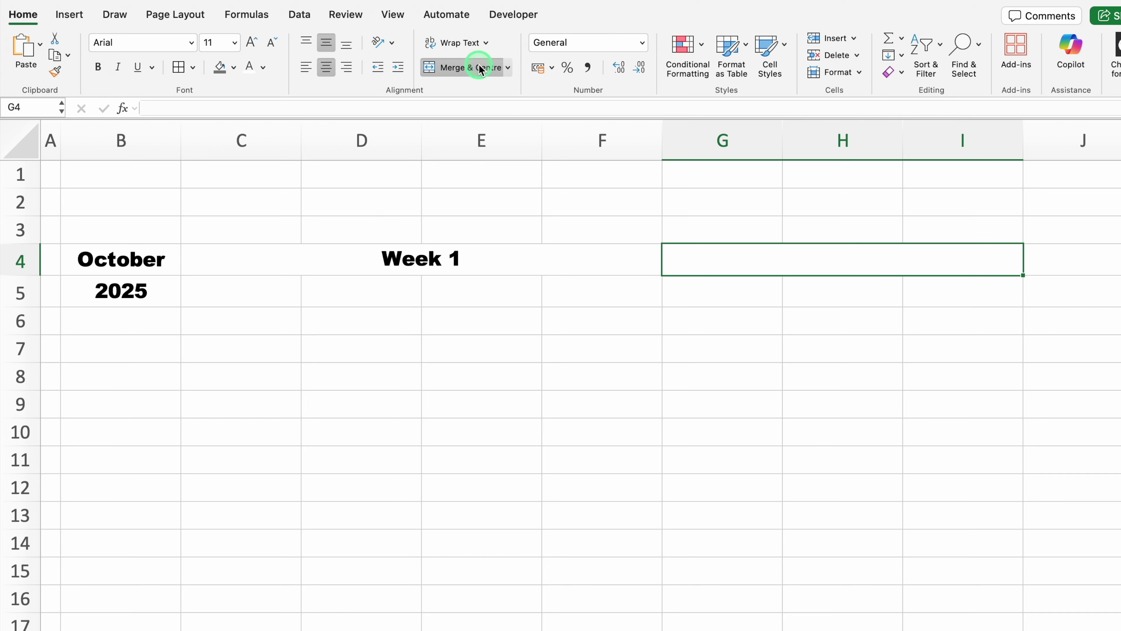
Apply borders to all cells in B4:I5, and merge and centre C5:I5 below the Week 1 heading
drag(157, 260, 724, 292)
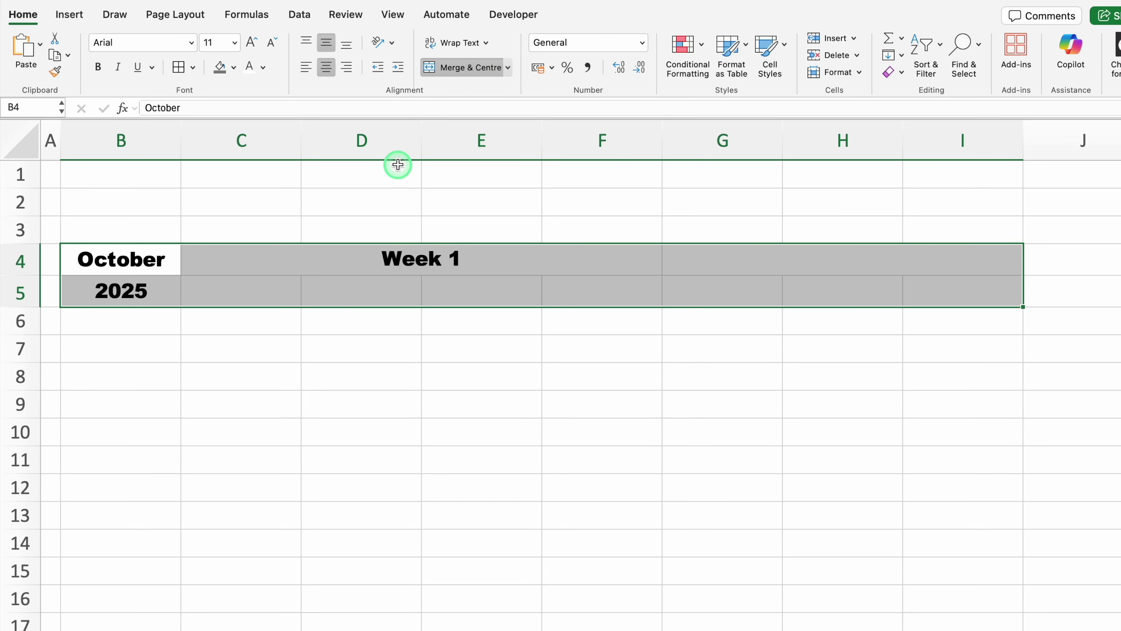
click(179, 67)
click(249, 291)
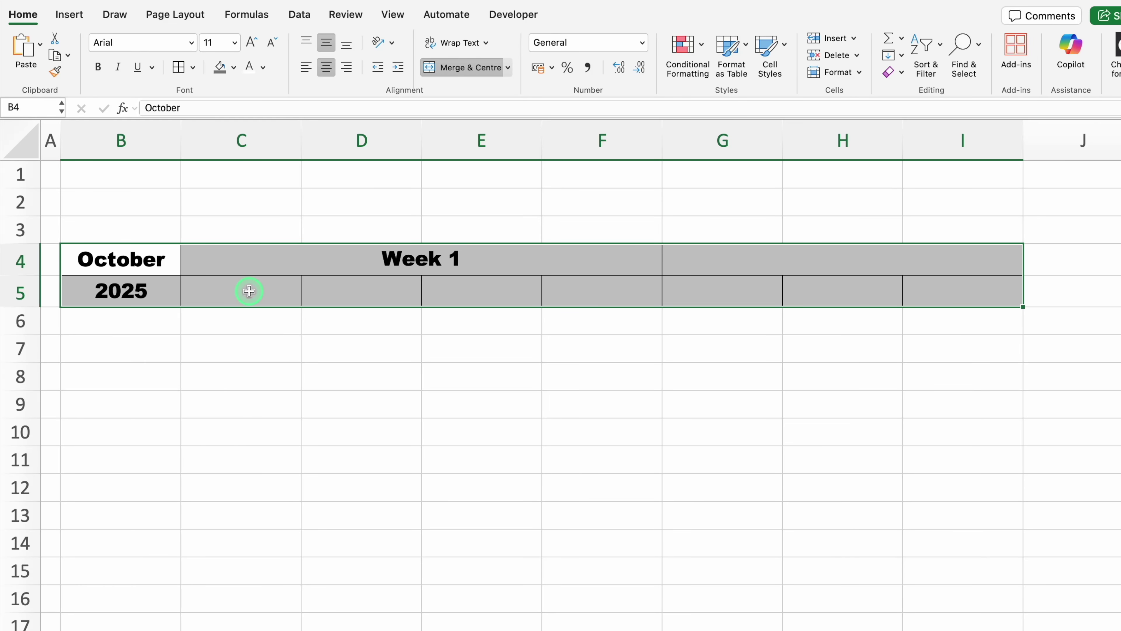
drag(249, 291, 936, 294)
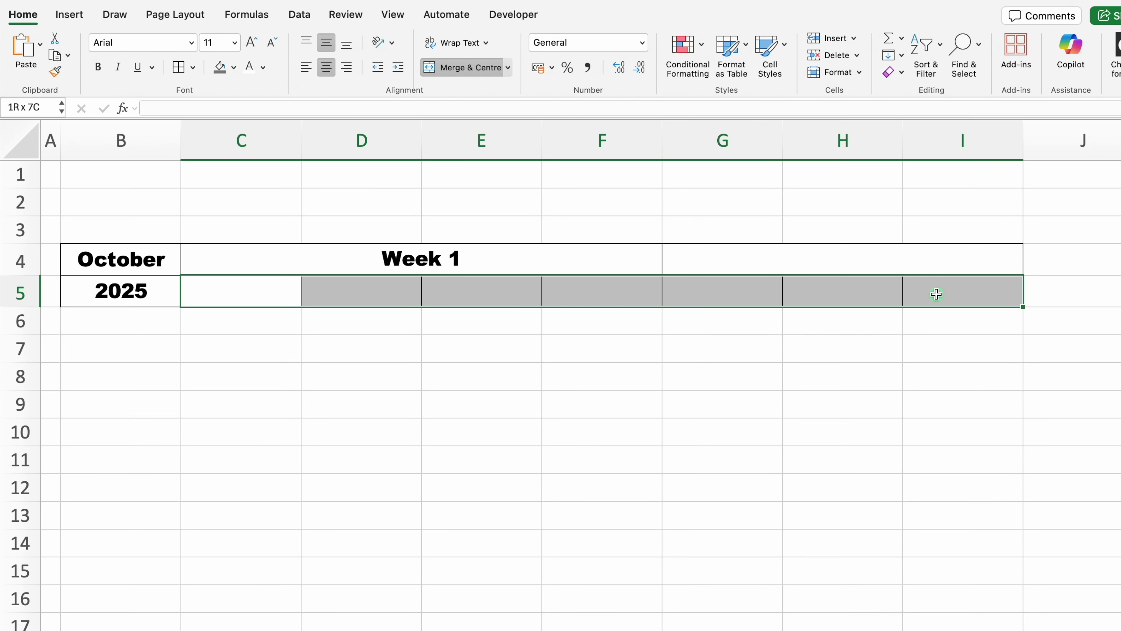
click(462, 67)
click(178, 68)
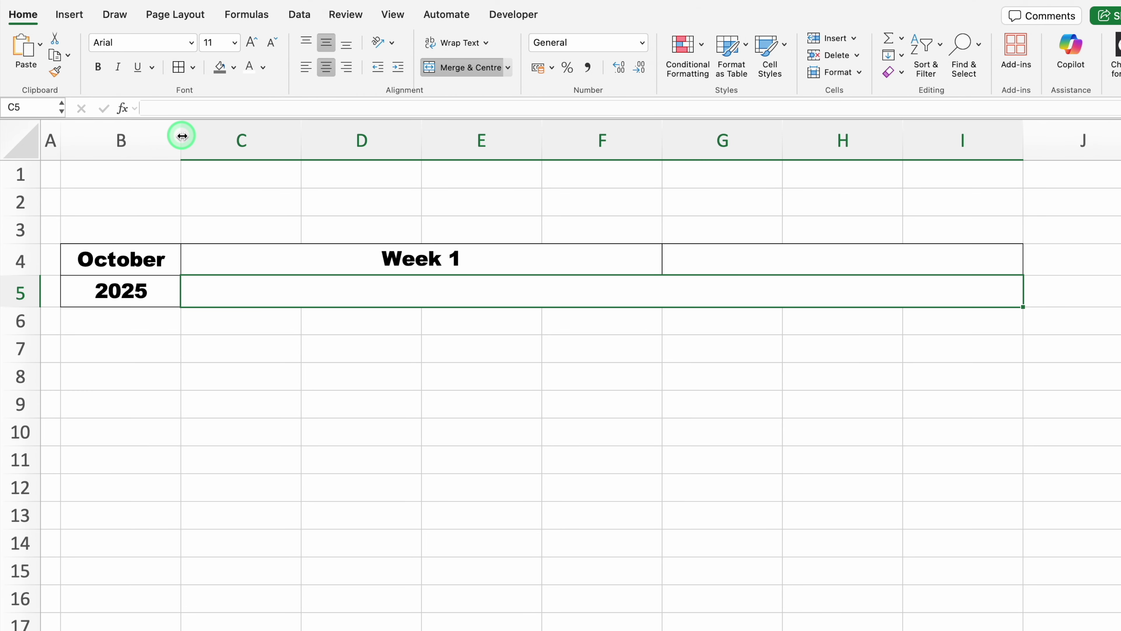
Widen column B, and merge and centre cells B6:B8 with the heading Activities
drag(182, 134, 262, 149)
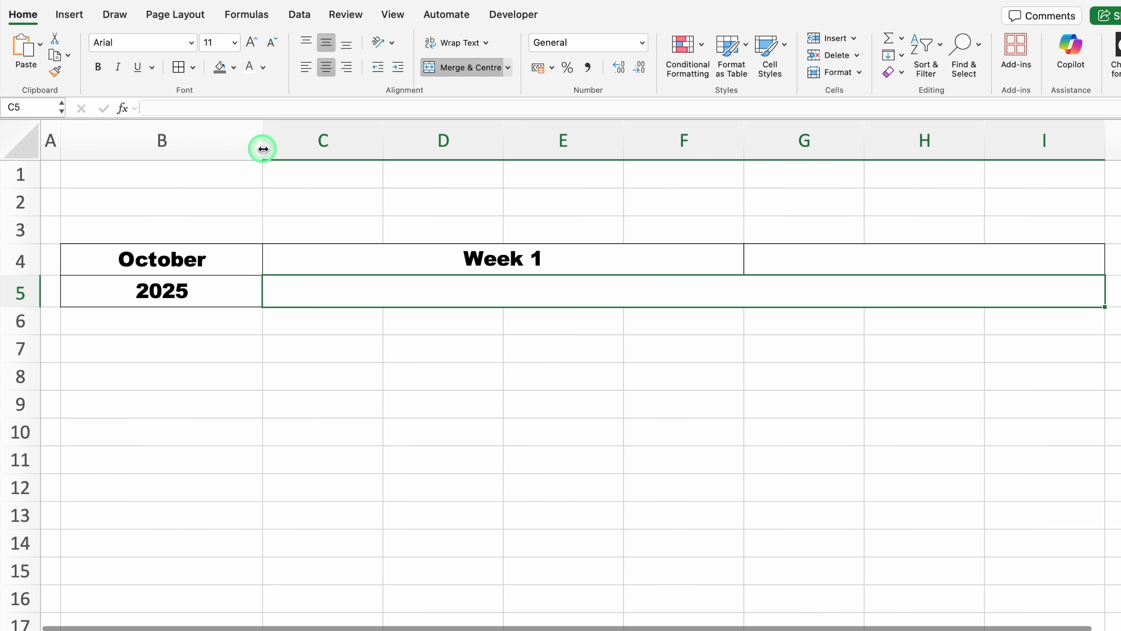
click(177, 324)
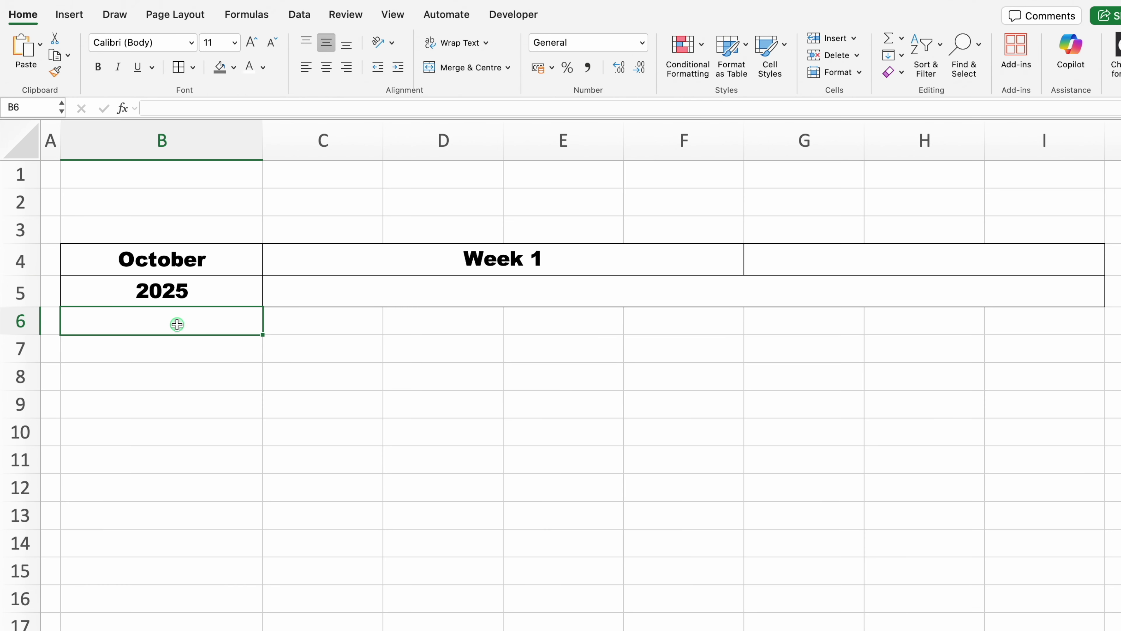
drag(177, 324, 176, 369)
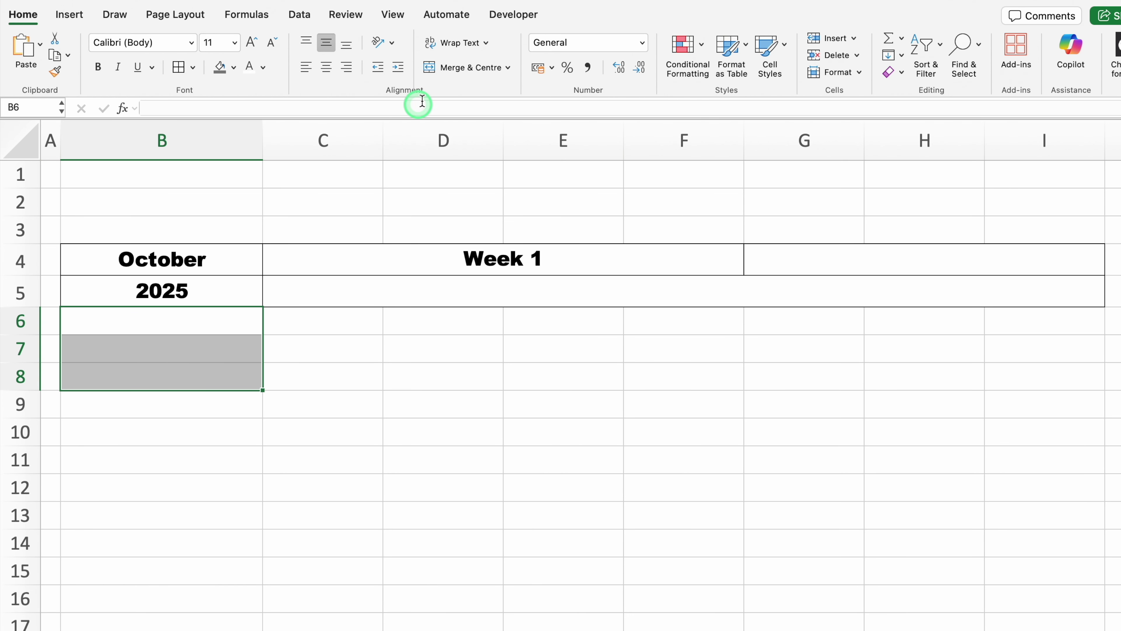
click(461, 69)
click(221, 337)
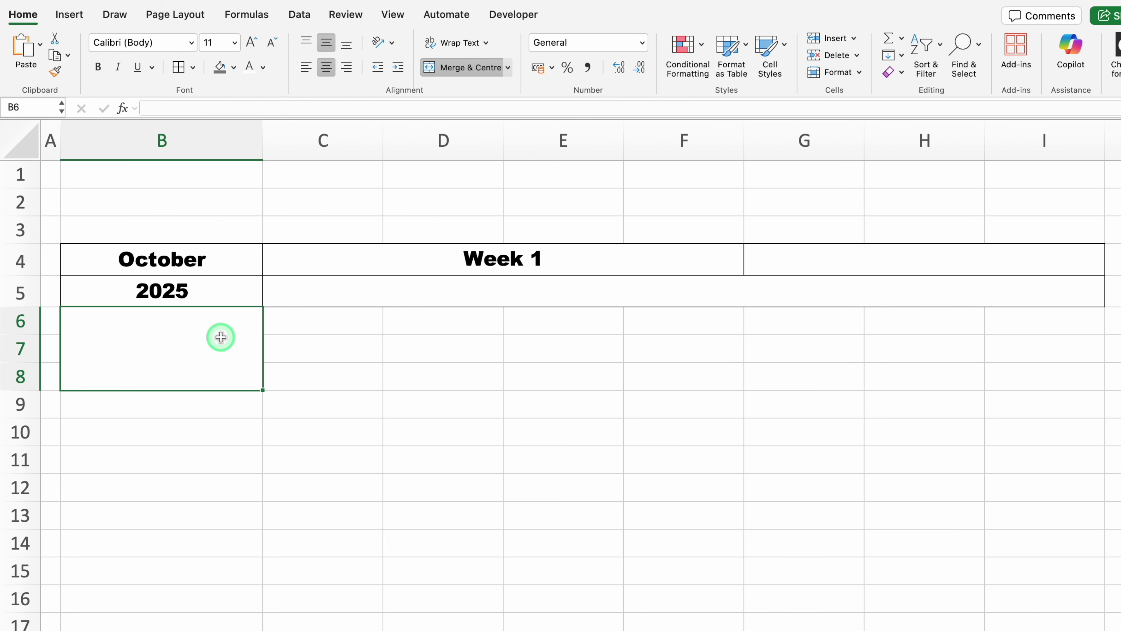
text(Activities)
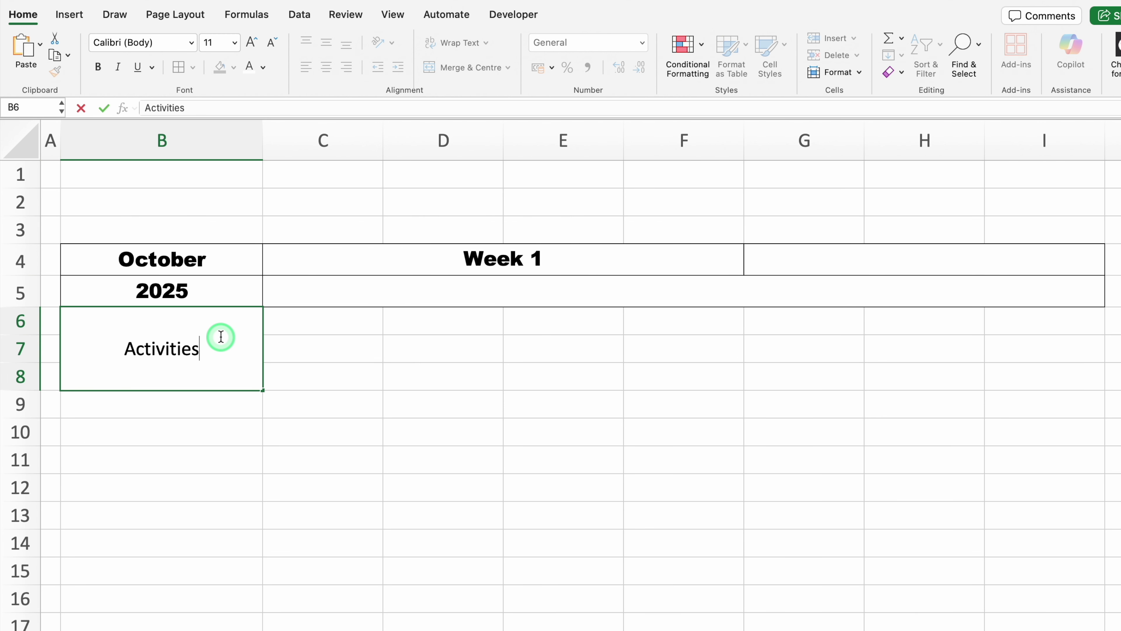
key(Return)
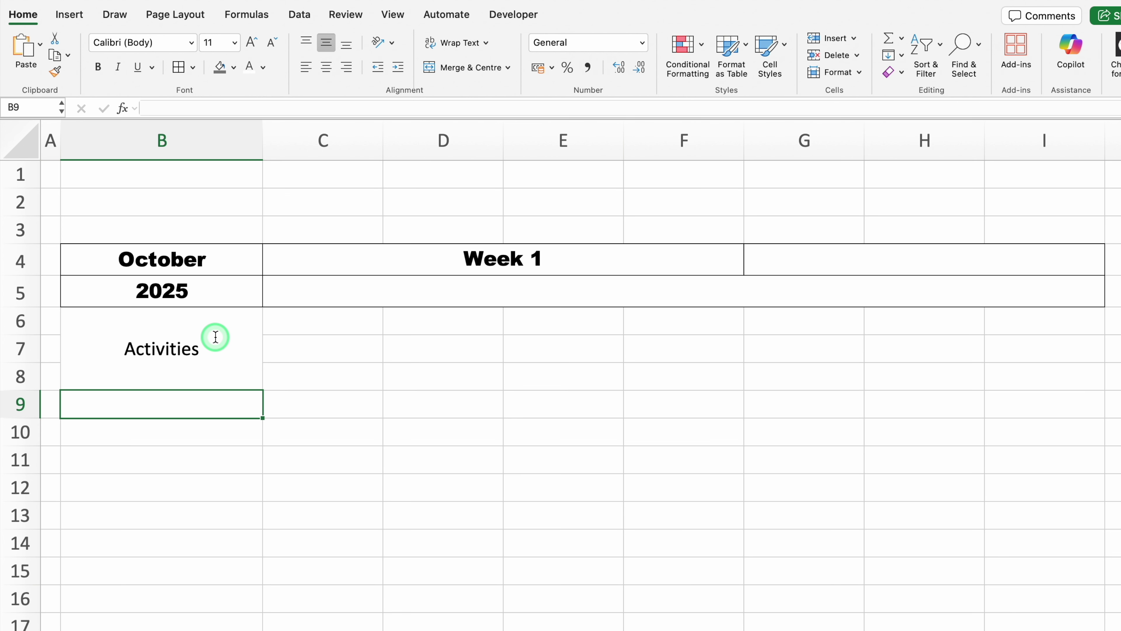
Format the Activities heading in Arial Black at size 12
click(216, 335)
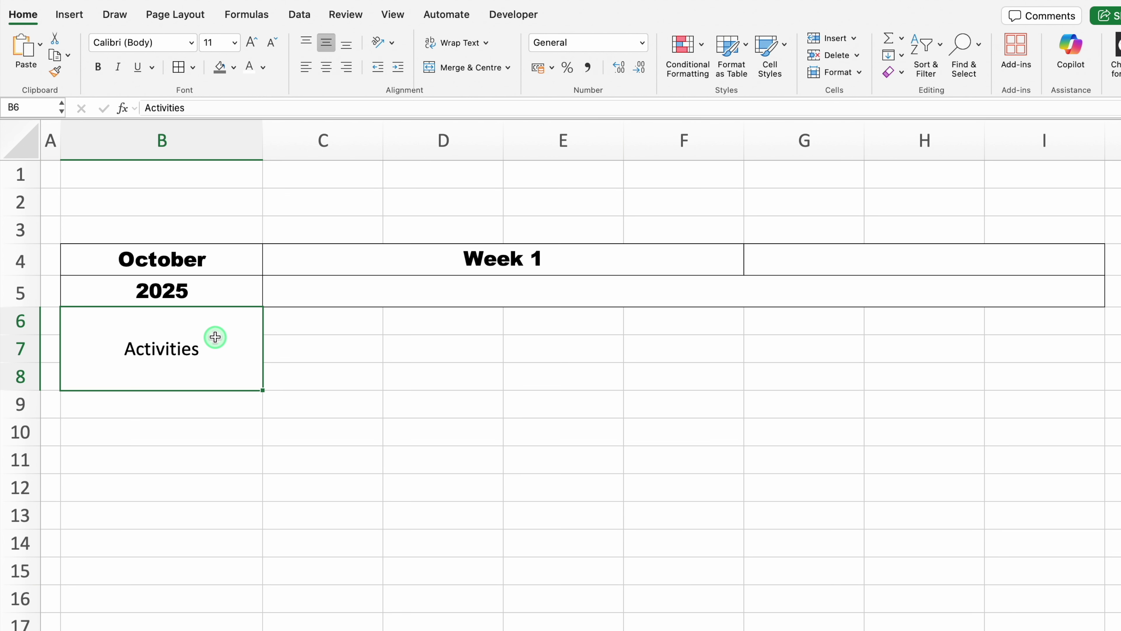
click(193, 43)
mouse_move(215, 179)
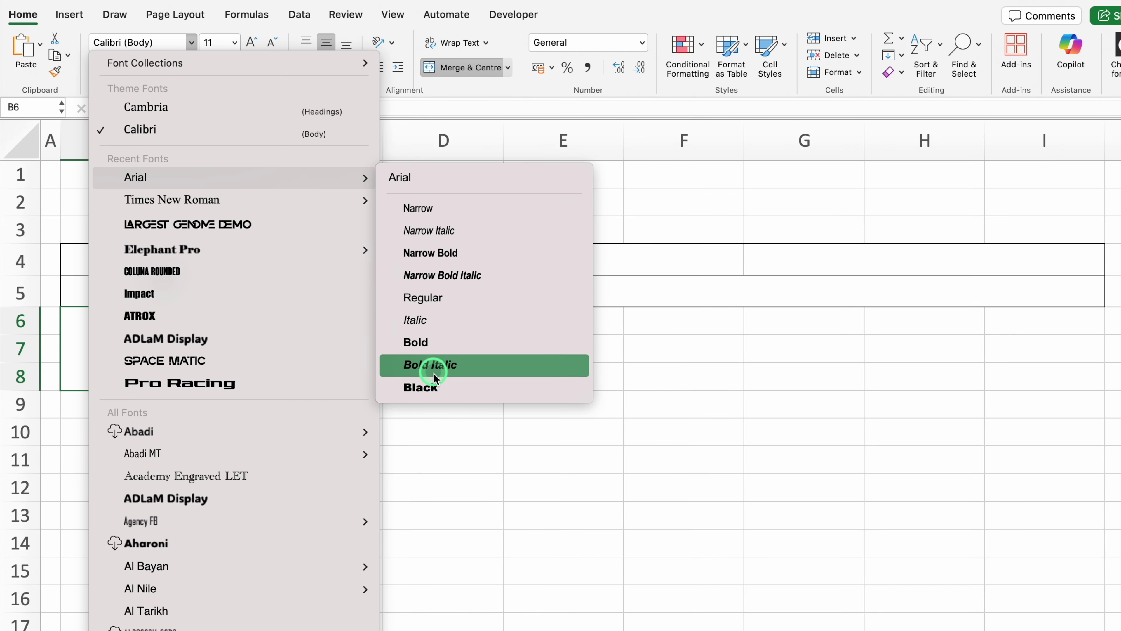
click(434, 385)
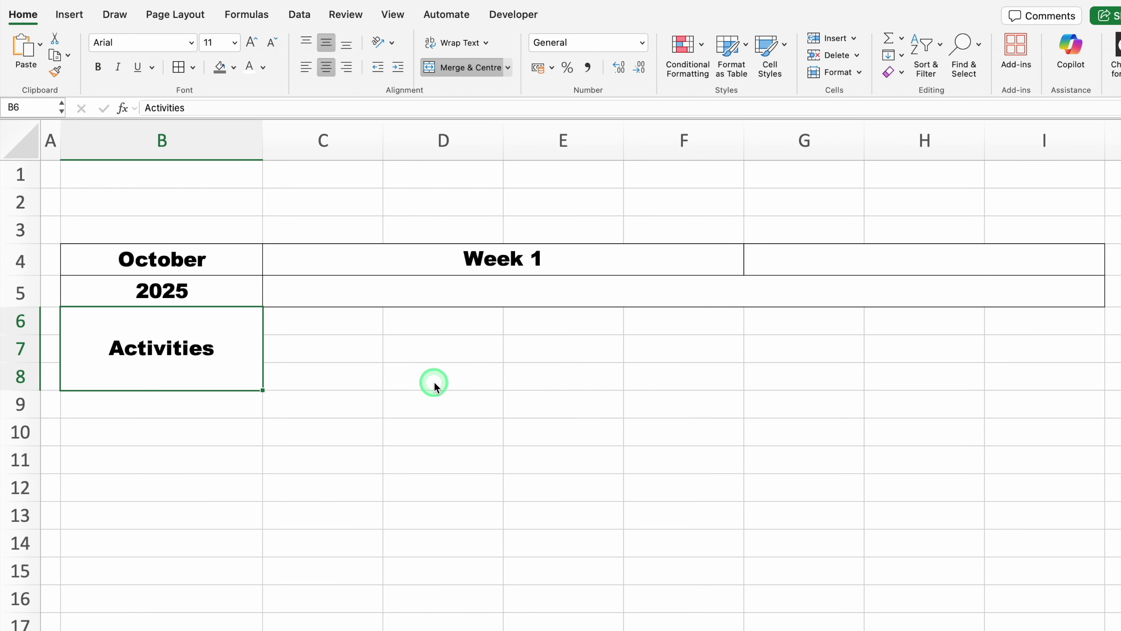
click(252, 42)
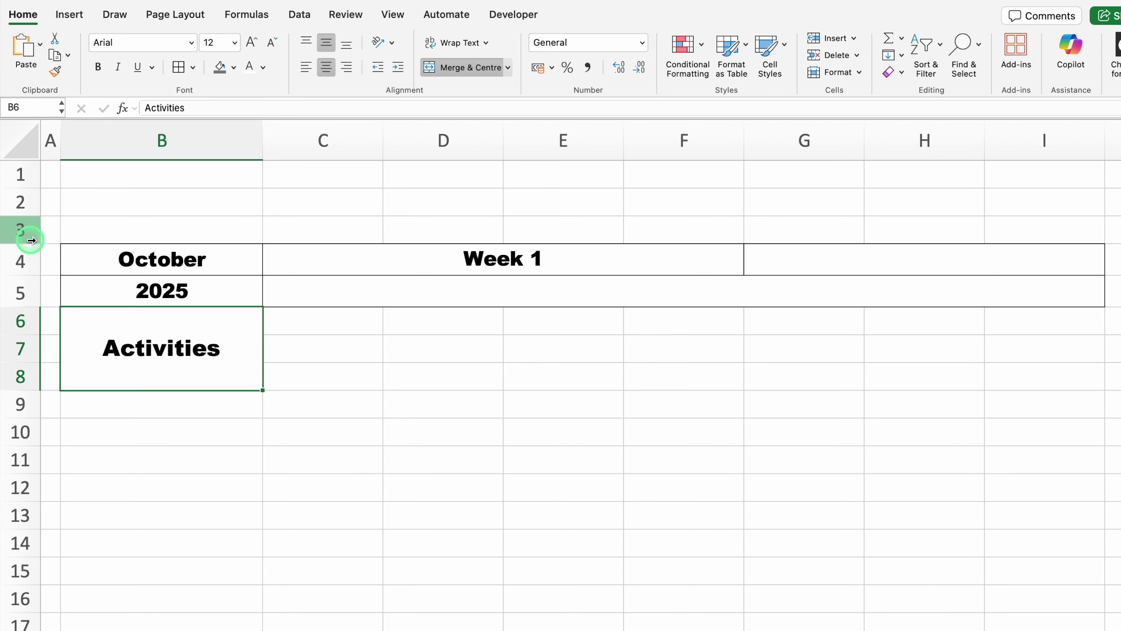
Shrink row 3 to a thin spacer, and merge and centre B2:I2 with the title To - Do / Habit Tracker
drag(31, 240, 30, 217)
drag(119, 203, 1004, 215)
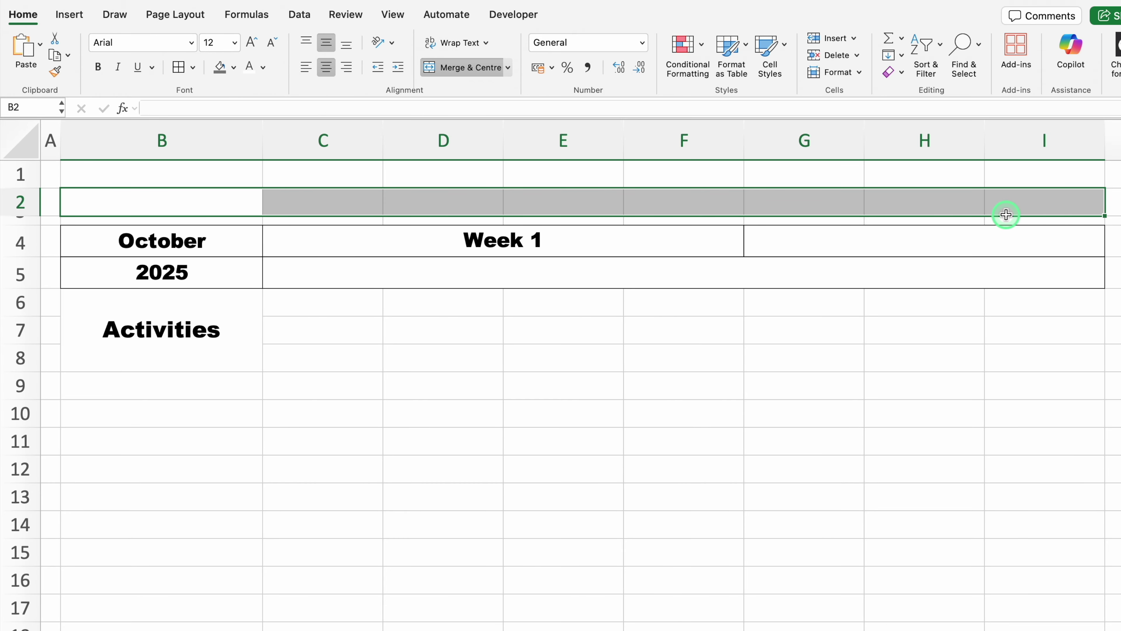
click(506, 70)
click(482, 68)
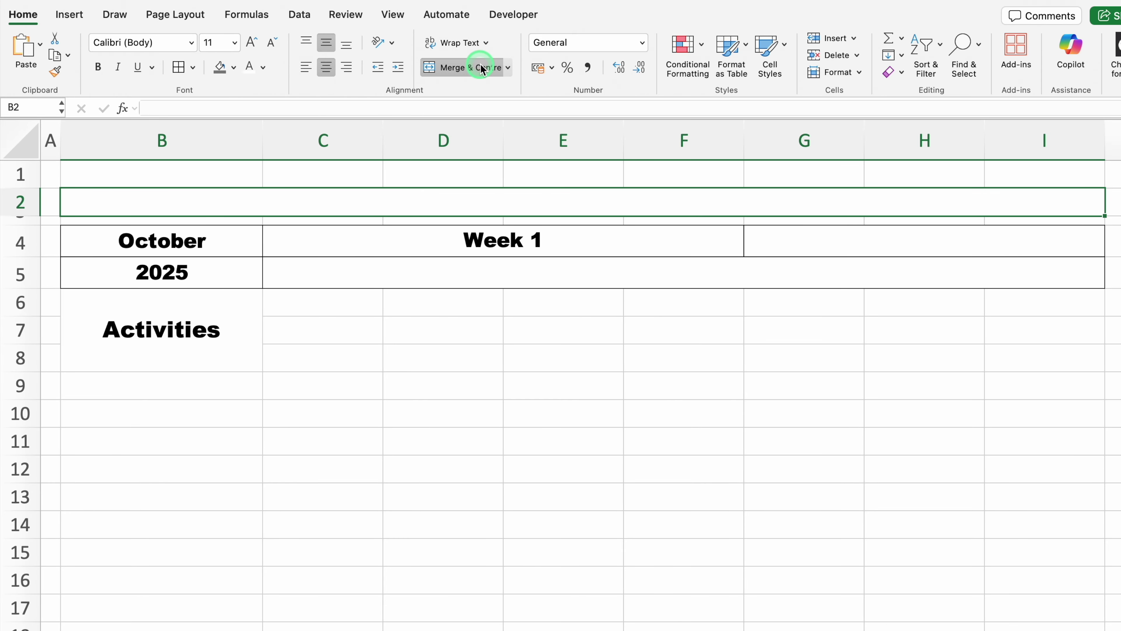
text(To - Do / Habit Tracker)
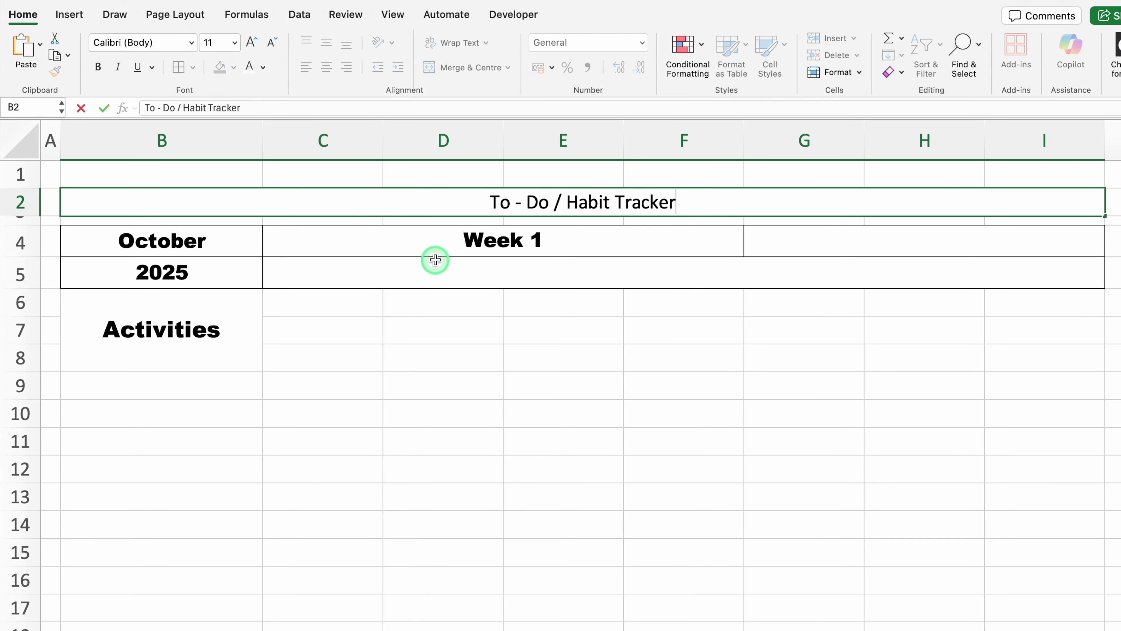
key(Return)
Format the To - Do / Habit Tracker title in Arial Black, dark teal, at size 12
click(457, 200)
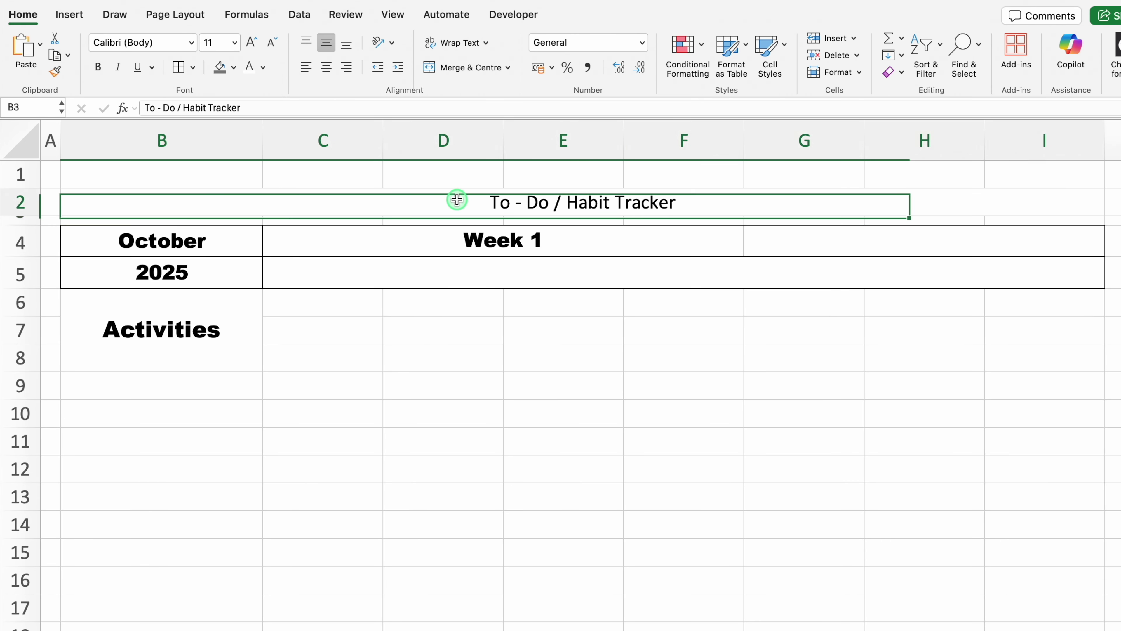
click(190, 43)
mouse_move(203, 179)
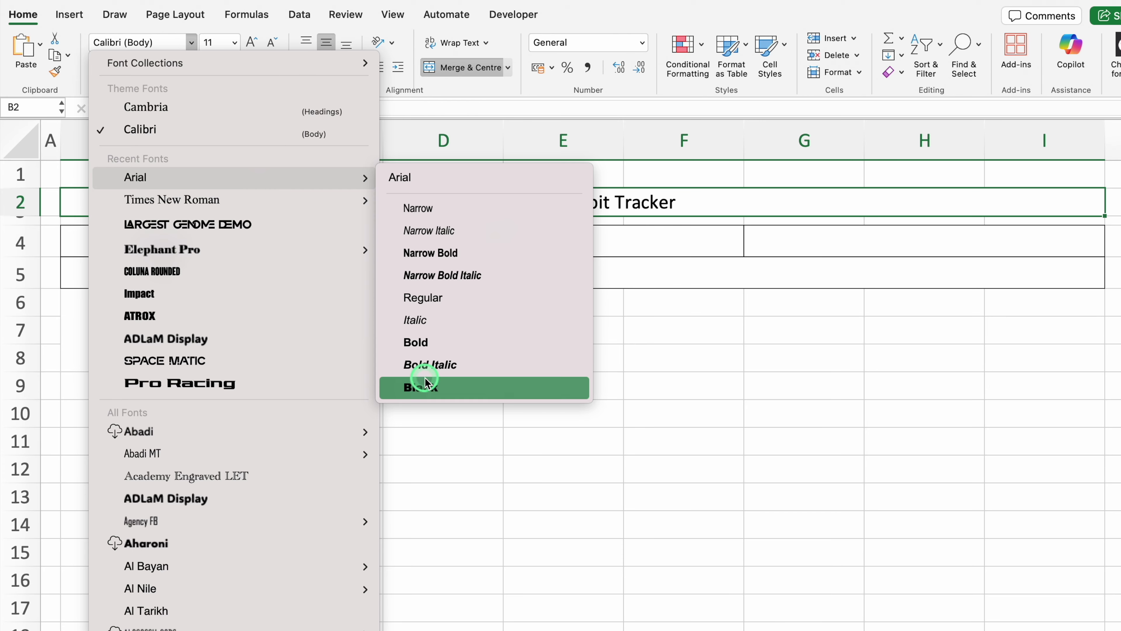
click(417, 387)
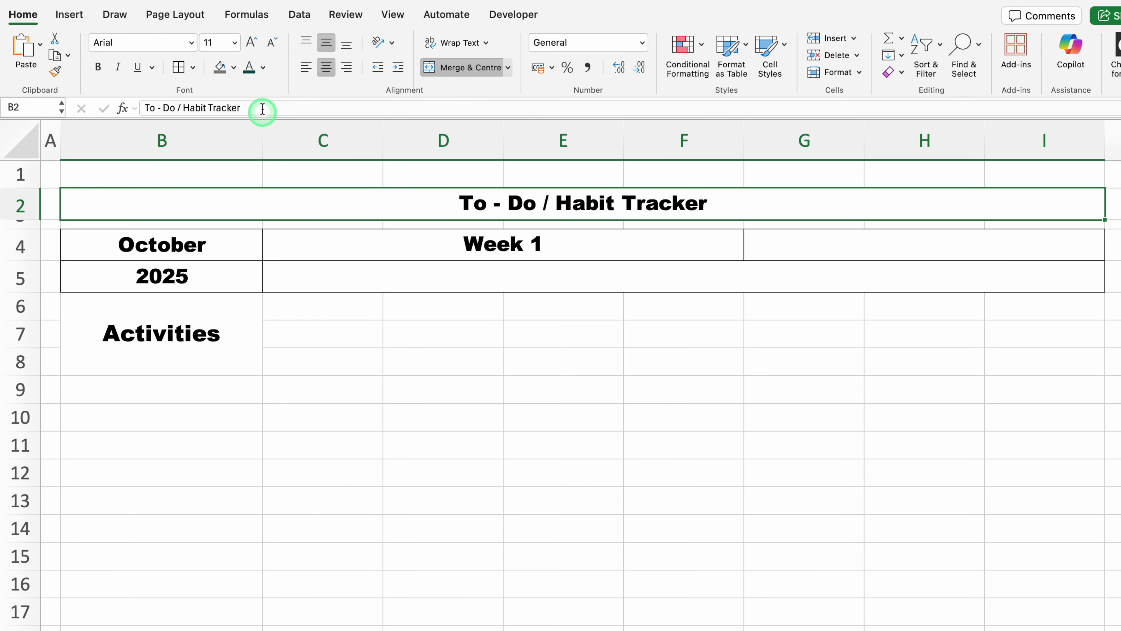
click(250, 74)
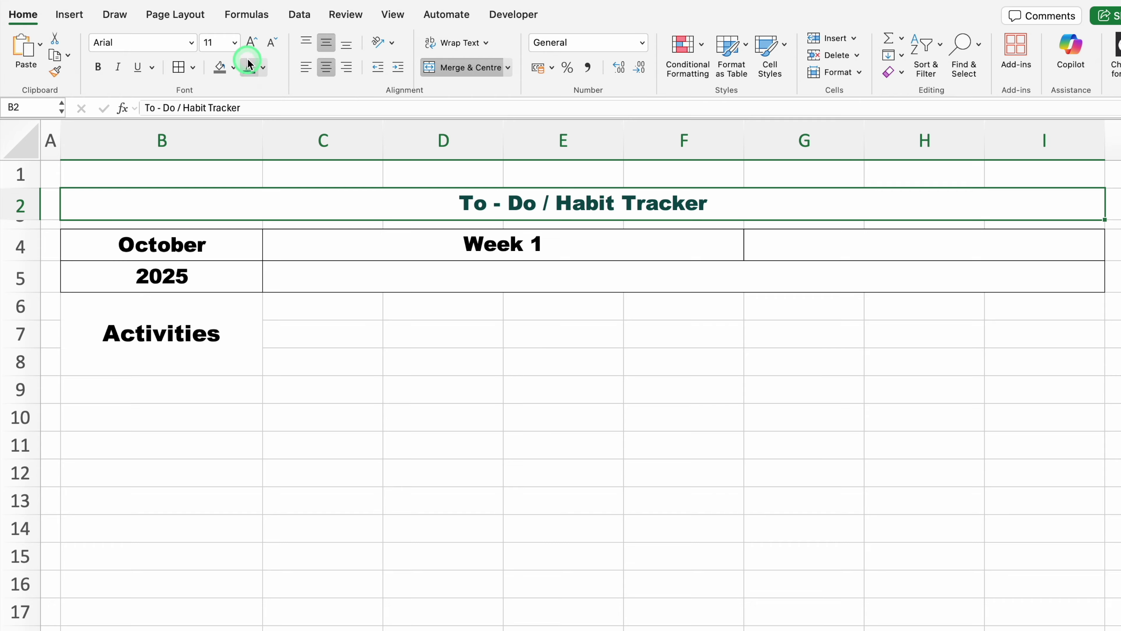
click(250, 42)
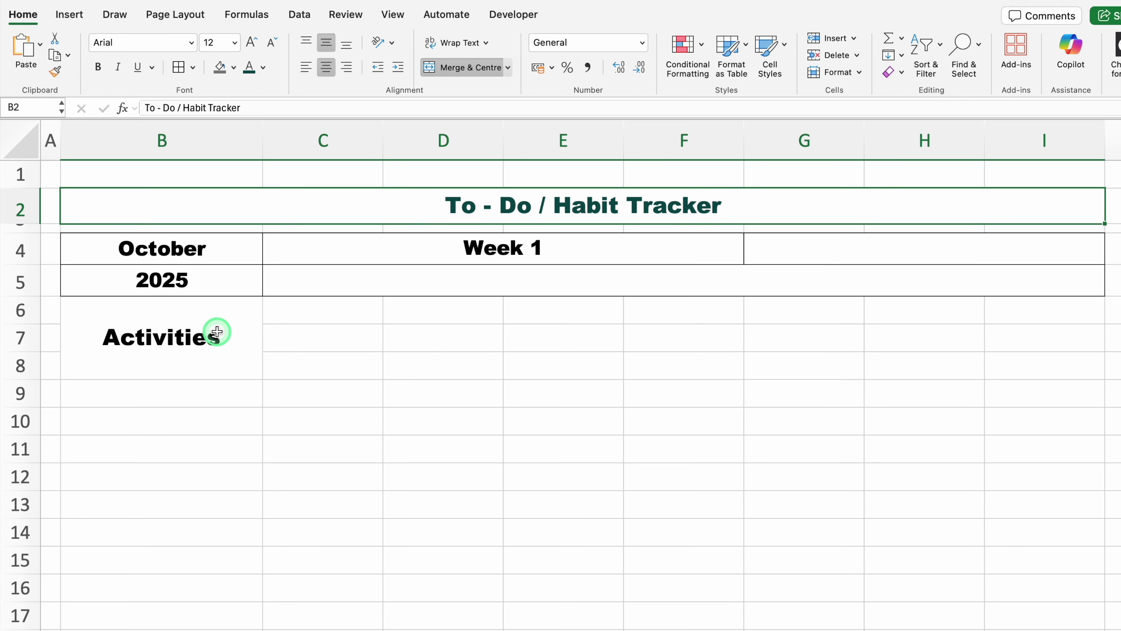
List the habits from Morning Walk to Healthy Meals in B9:B18, and apply borders to all cells in B6:I18
click(216, 393)
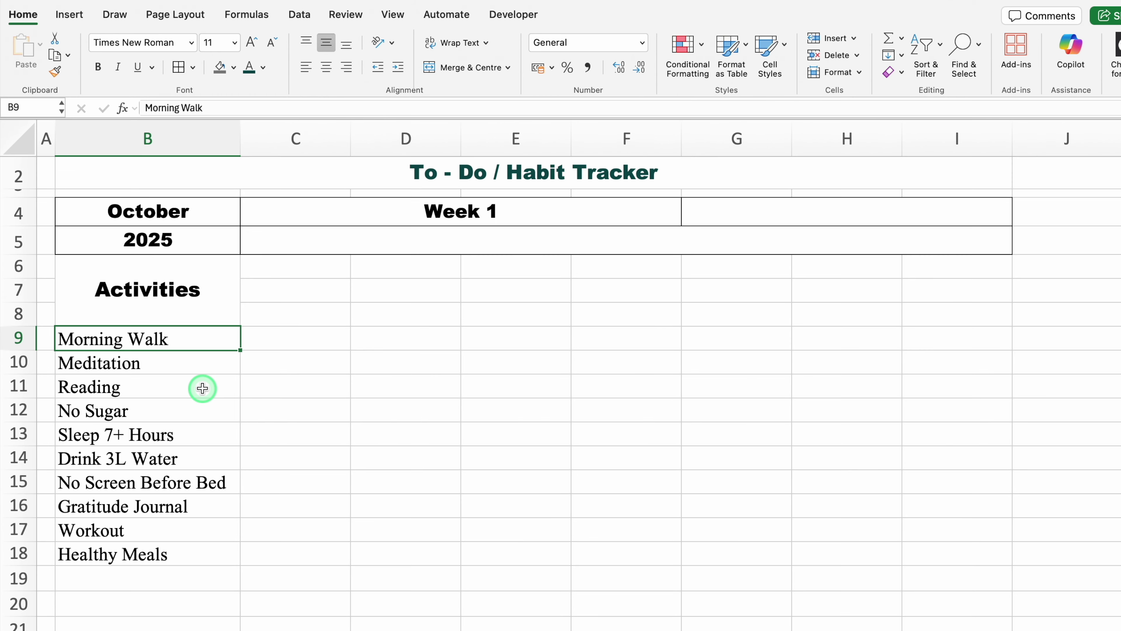
click(182, 286)
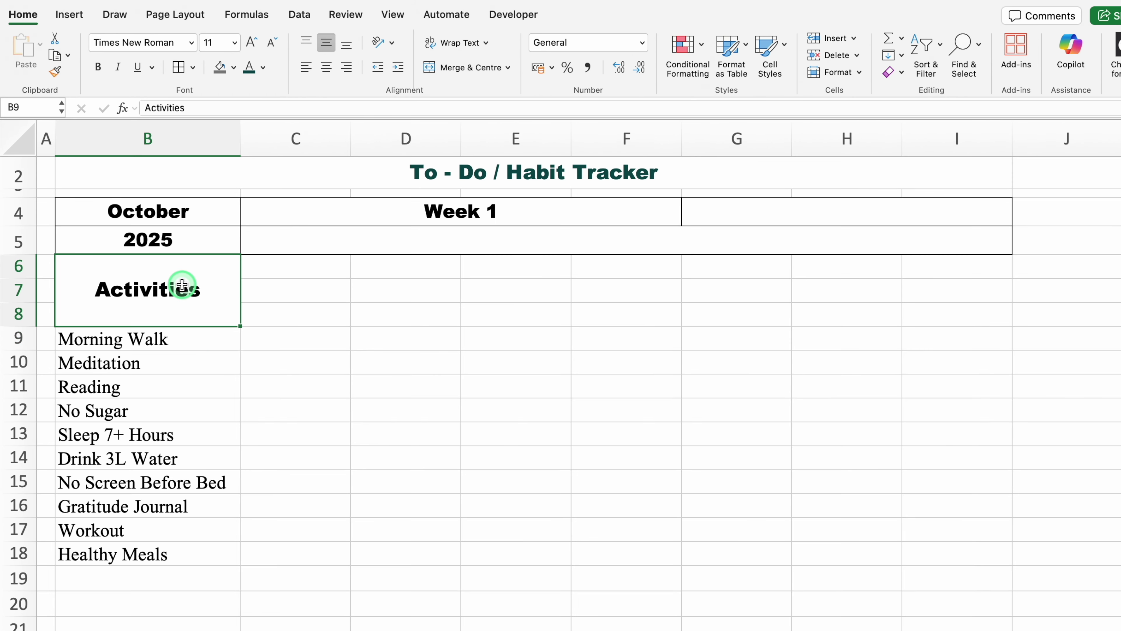
drag(182, 286, 950, 548)
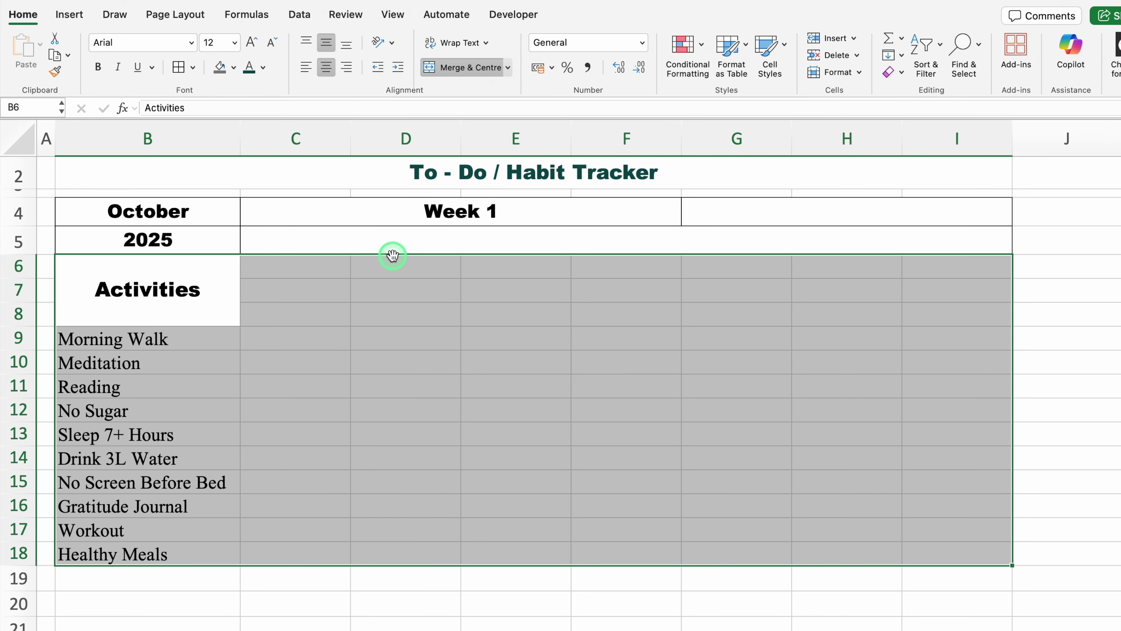
click(179, 68)
click(207, 290)
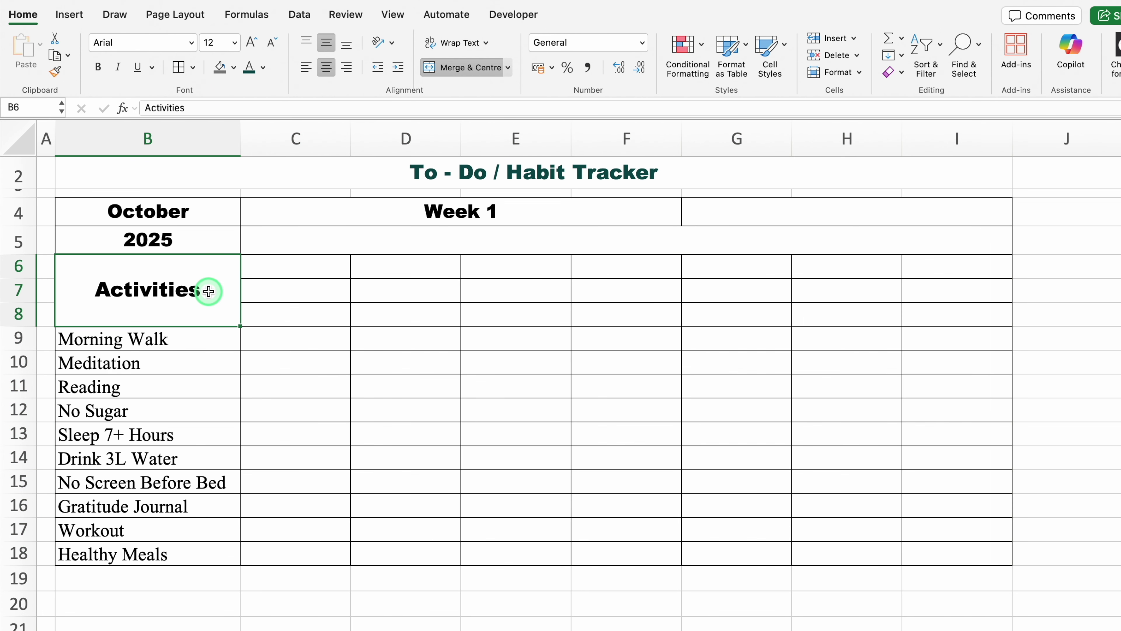
Enter the formula =DATEVALUE("1"&B4&B5) in C7 to build the month's first date from the month and year cells
click(290, 291)
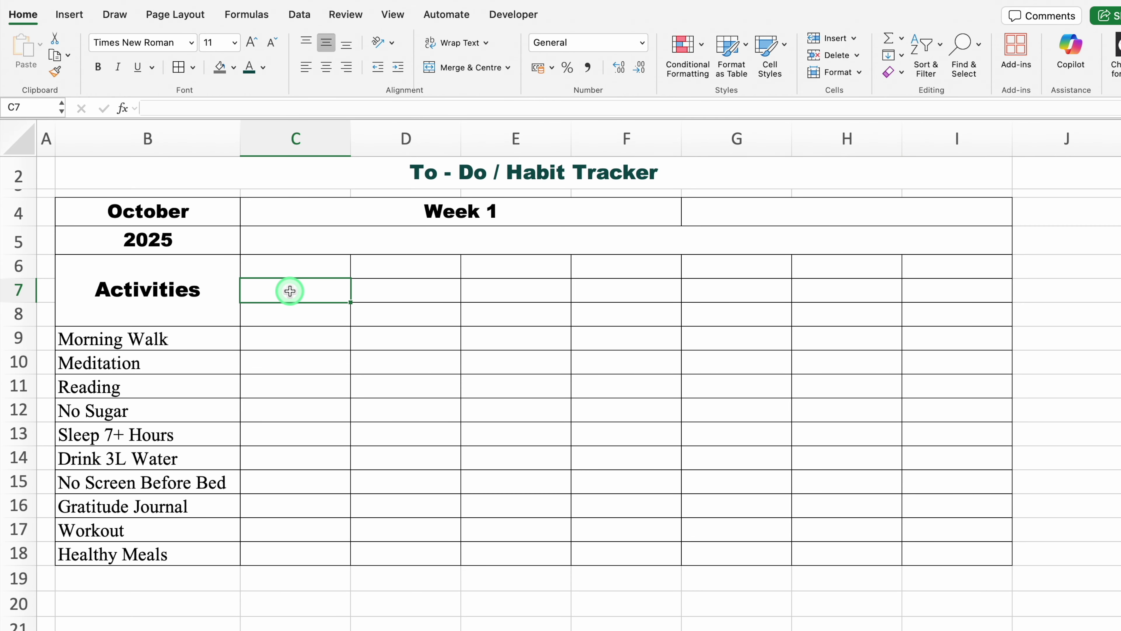
text(=D)
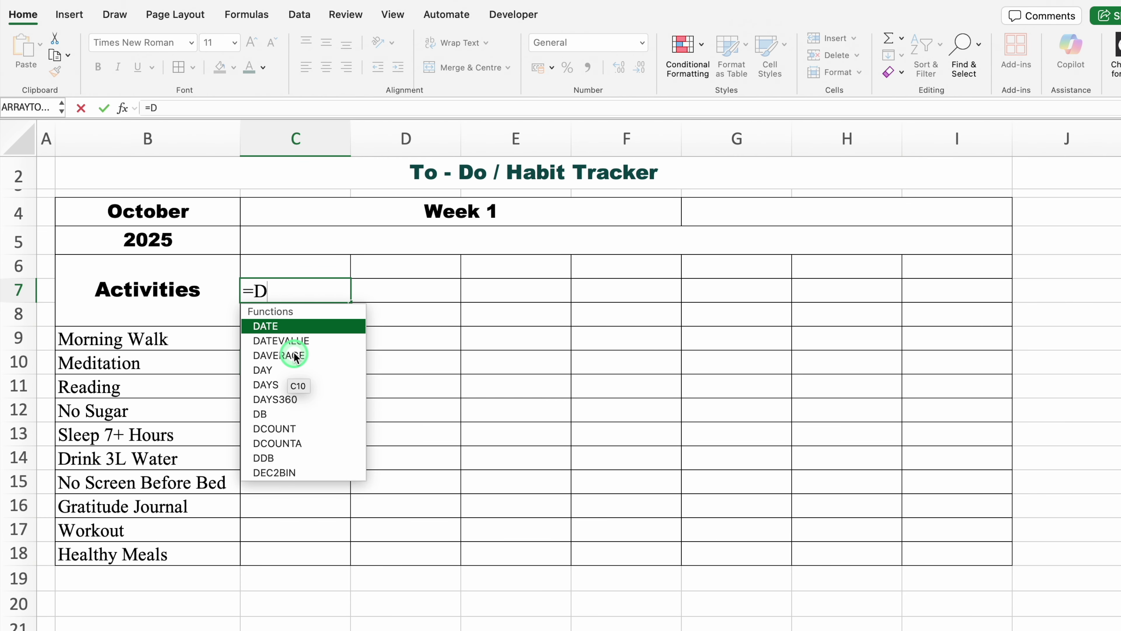
text(ATEV)
double_click(286, 329)
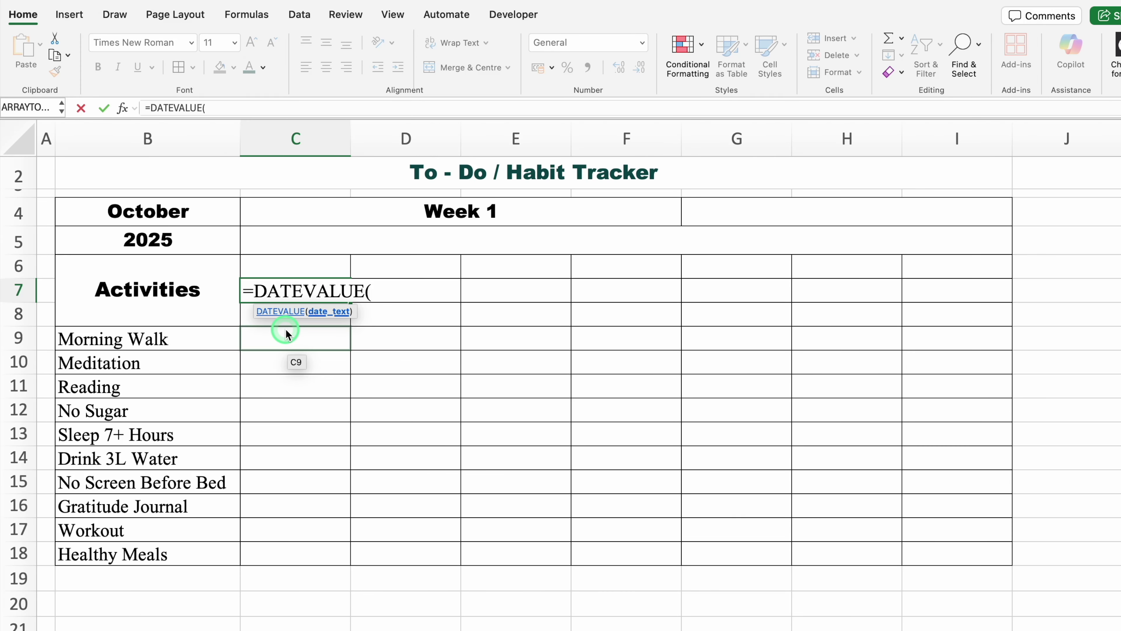
text("1"&)
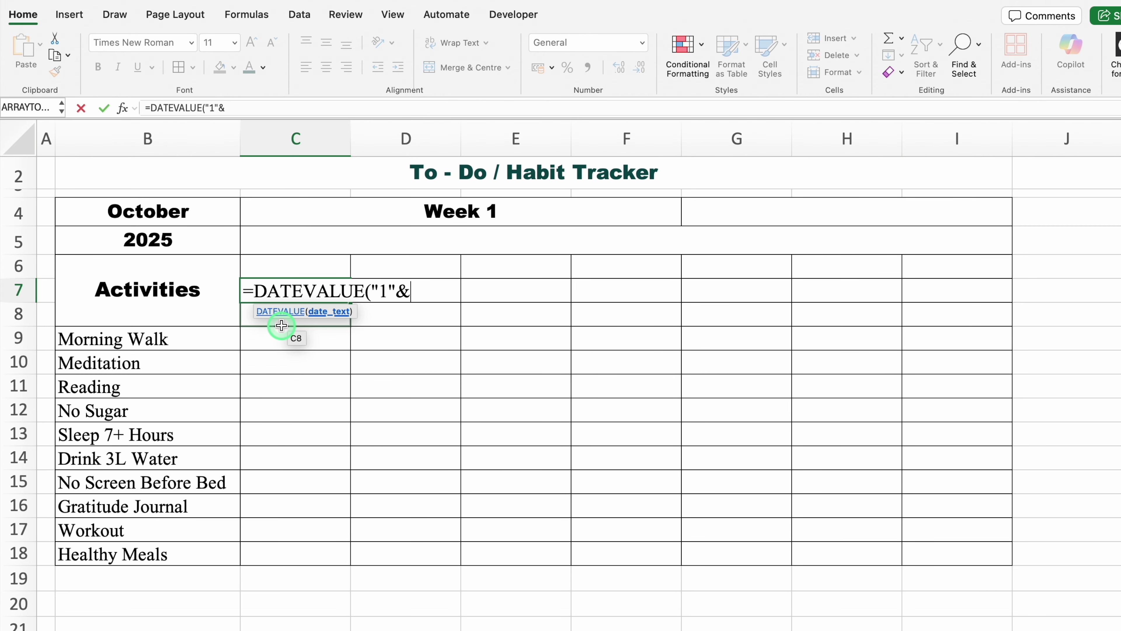
click(190, 213)
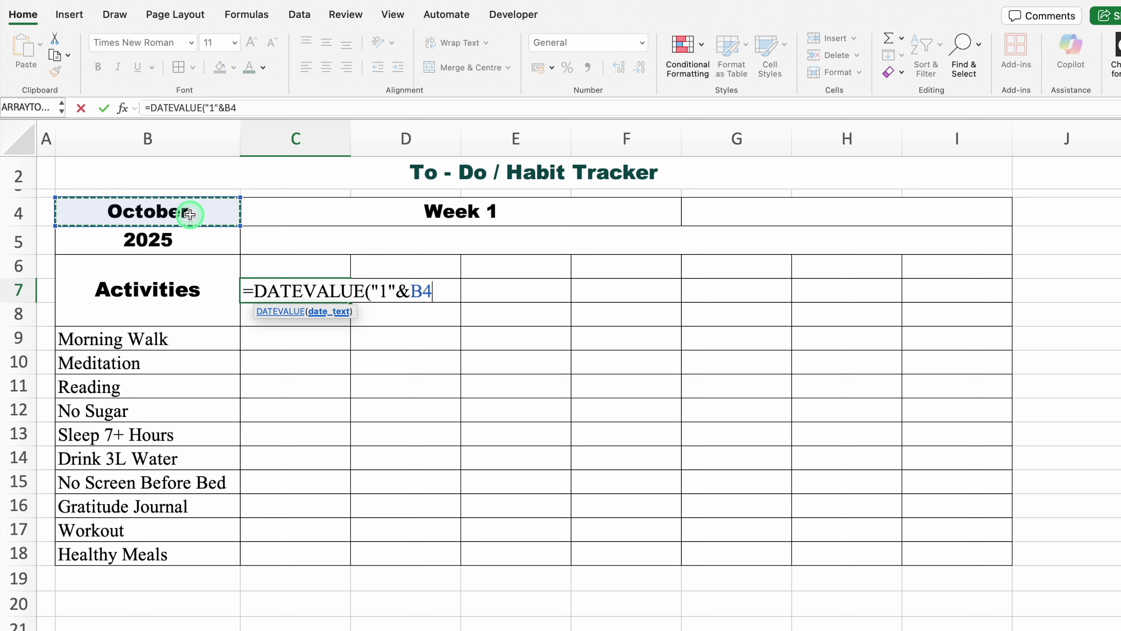
text(&)
click(188, 236)
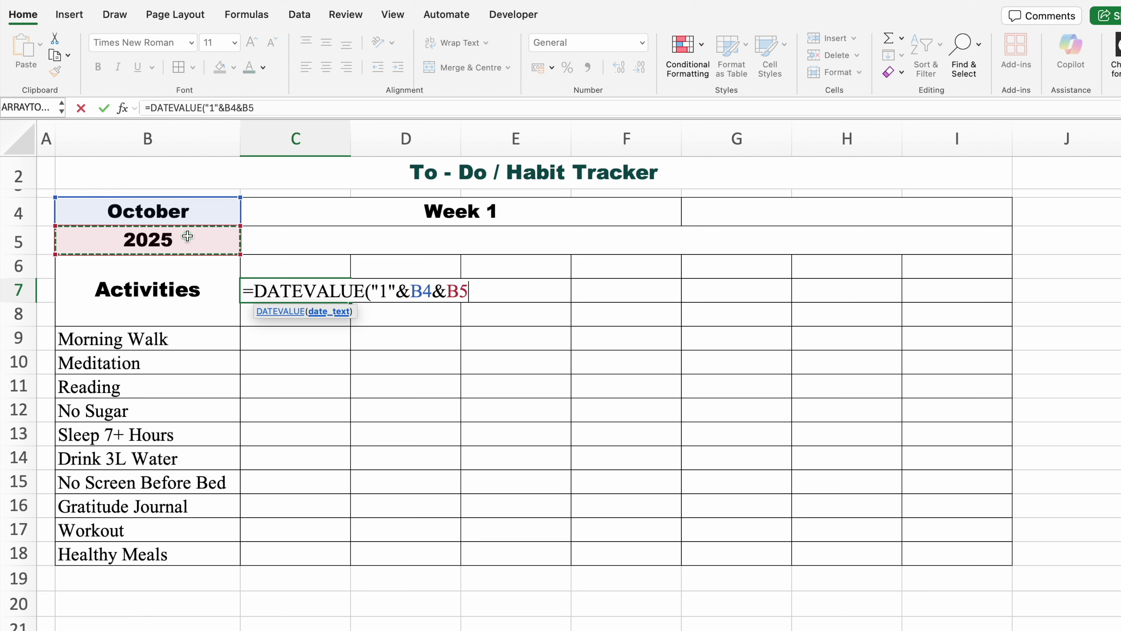
key(Return)
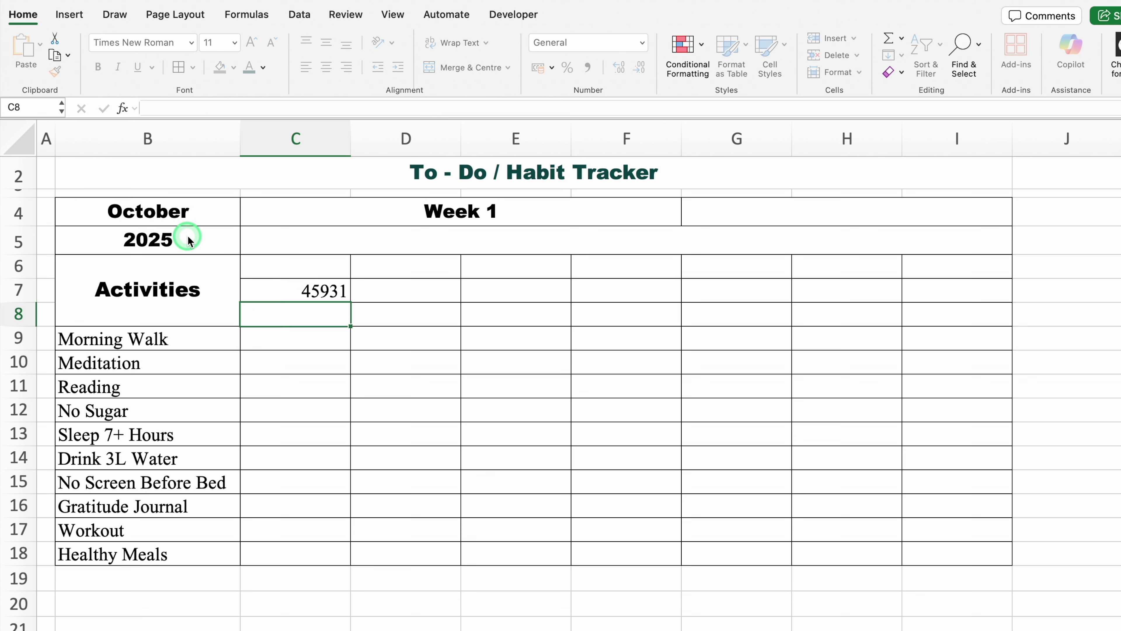
Format cells C7:I7 as dates with the day-month type 14-Mar
click(292, 290)
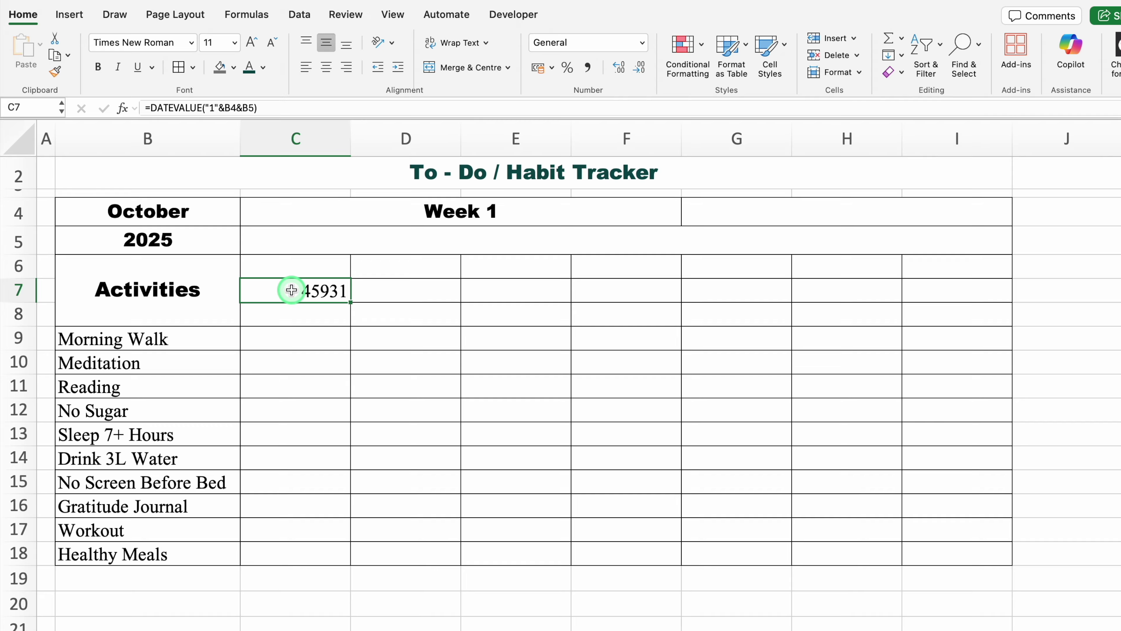
drag(292, 290, 925, 291)
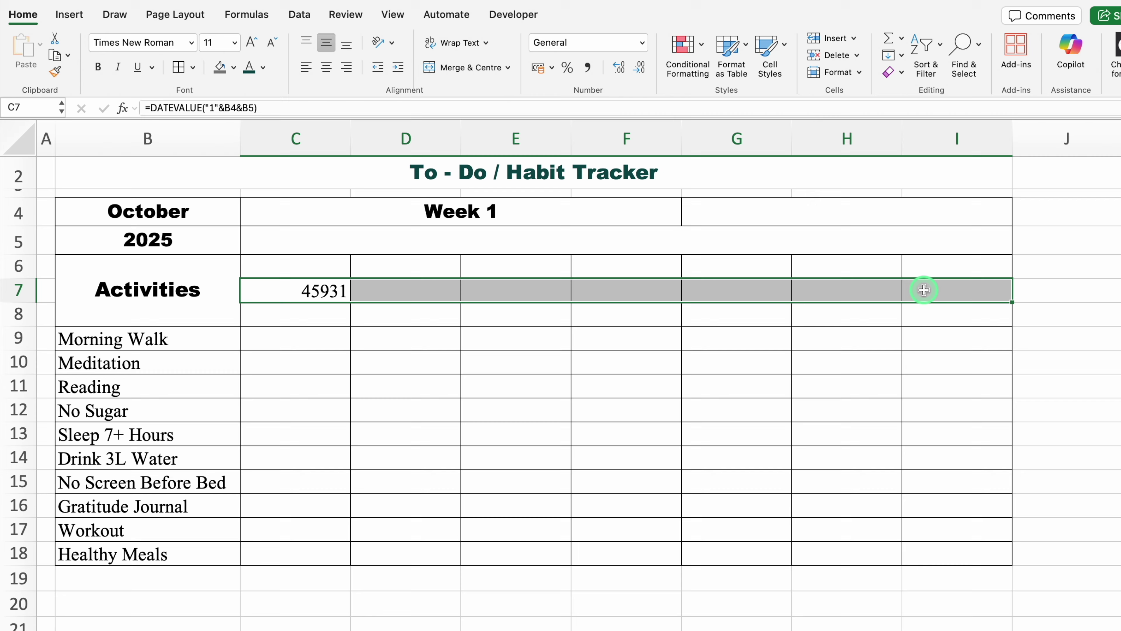
key(super+1)
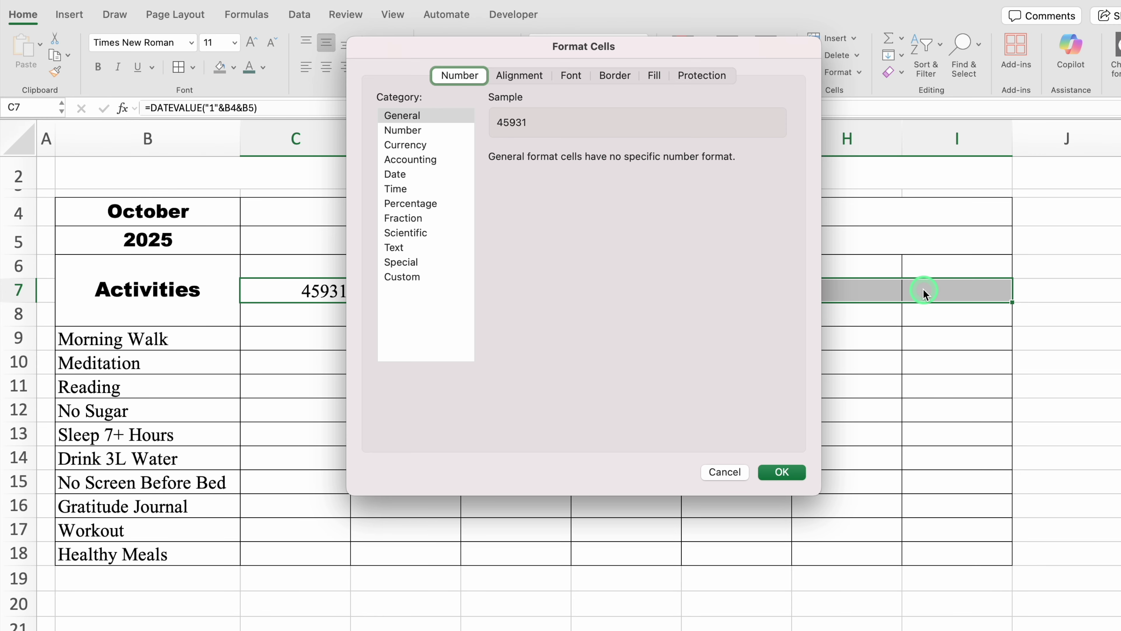
click(403, 176)
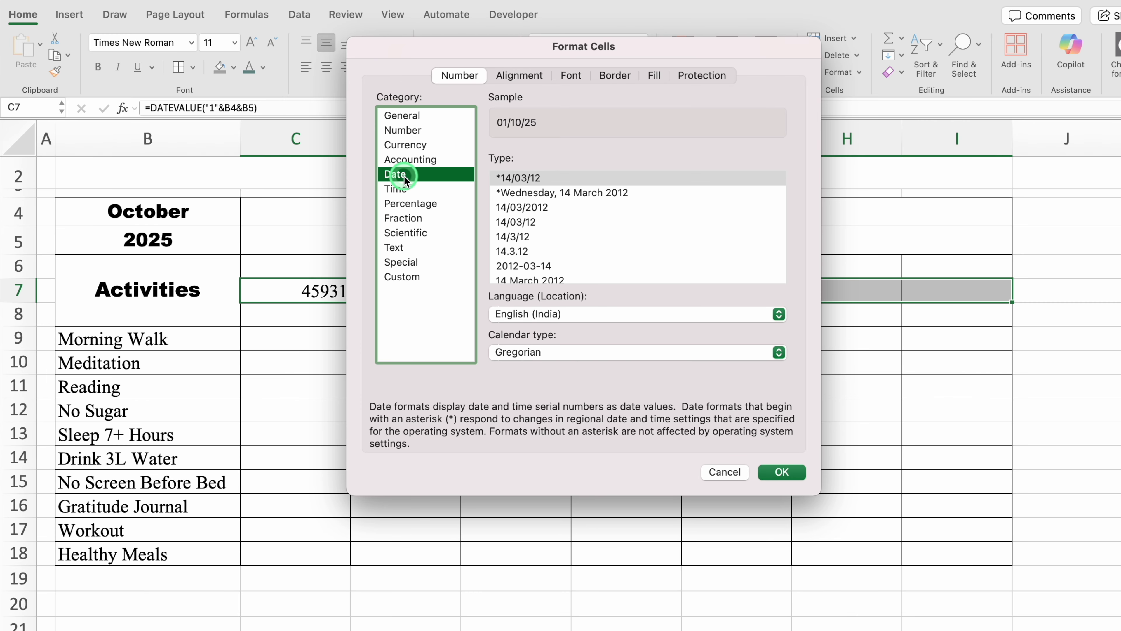
click(525, 237)
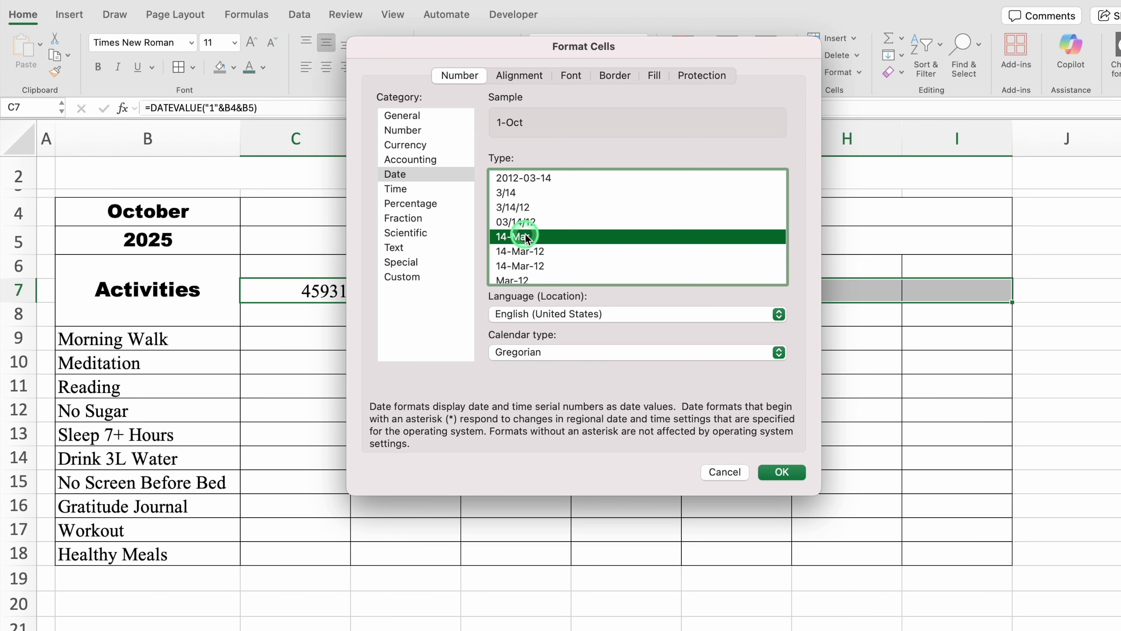
click(782, 472)
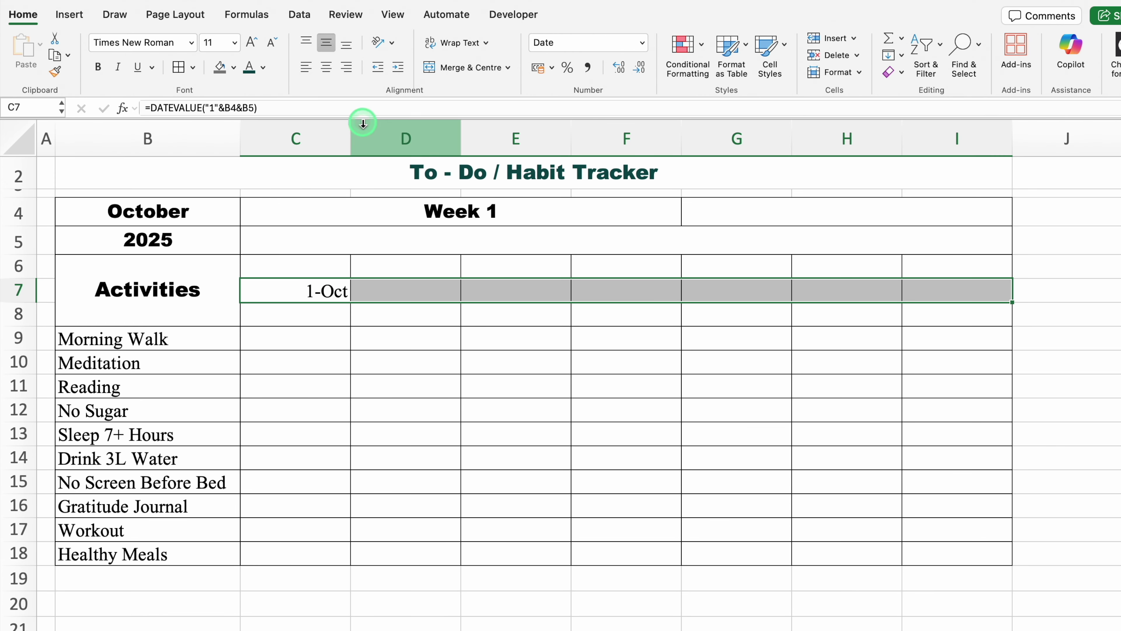
Centre cells C7:I7 horizontally and enter =EOMONTH(C7,0) in D7 to return the month's last date
click(326, 68)
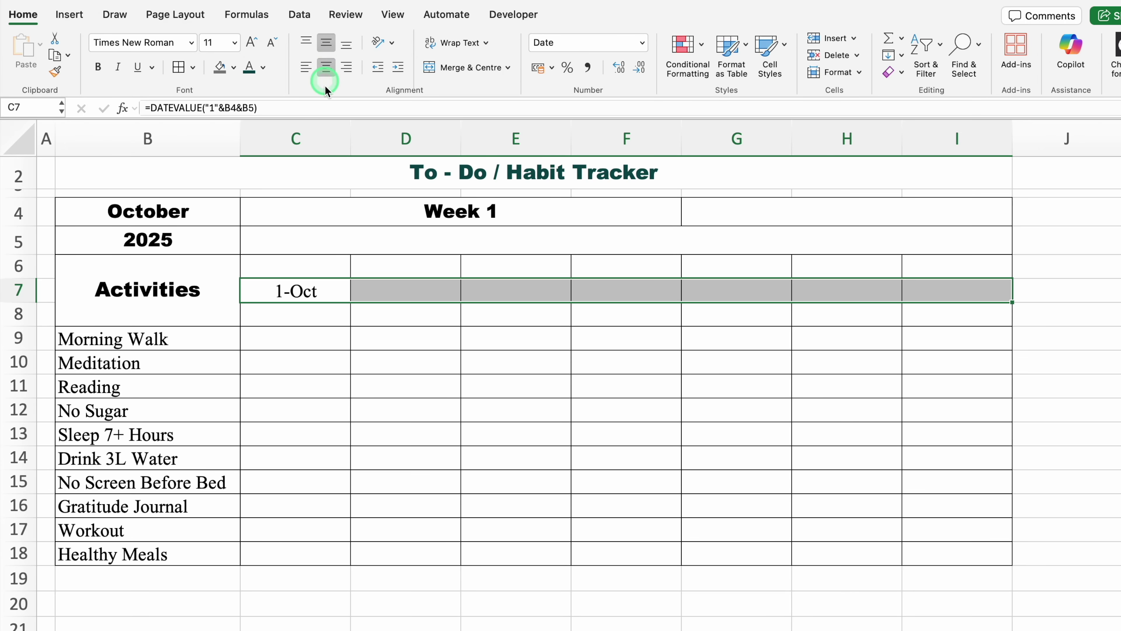
click(334, 290)
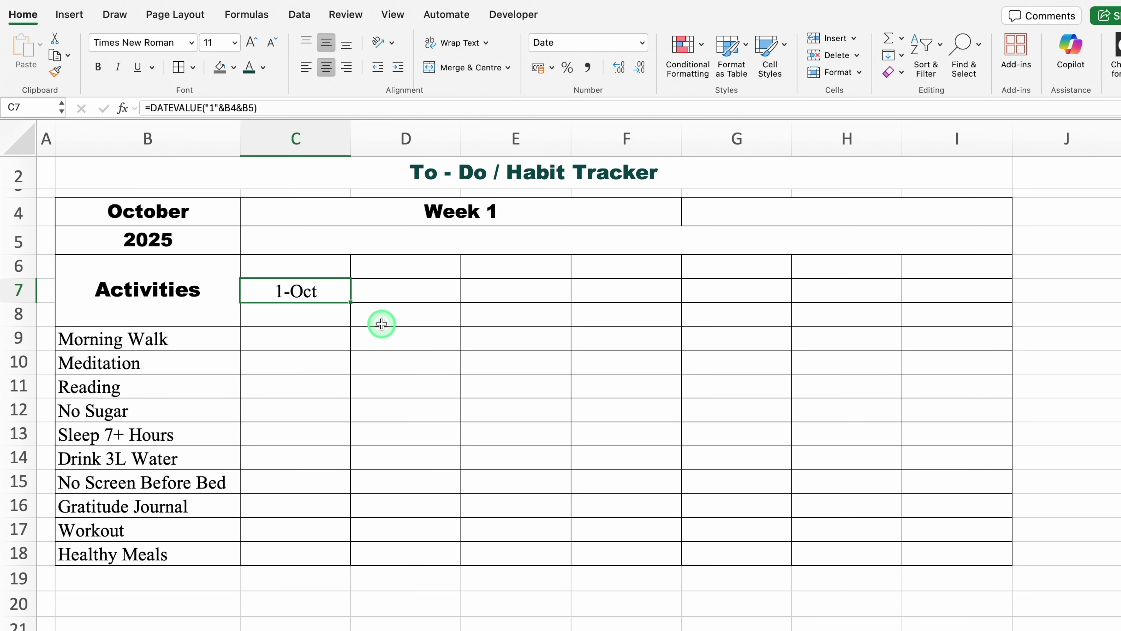
click(412, 293)
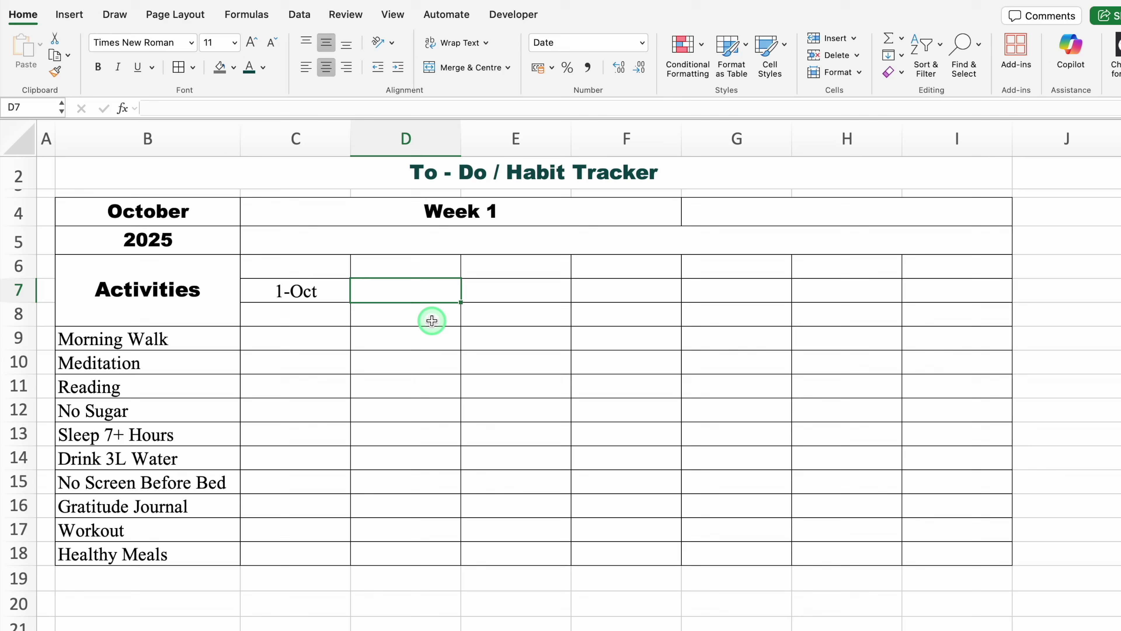
text(=EOM)
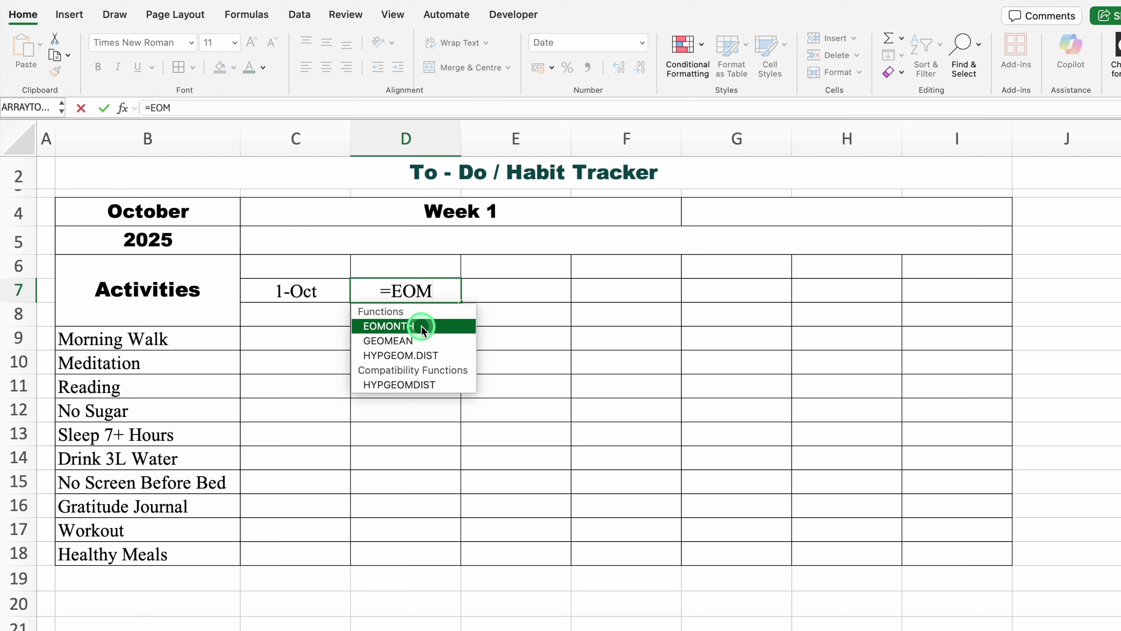
double_click(422, 329)
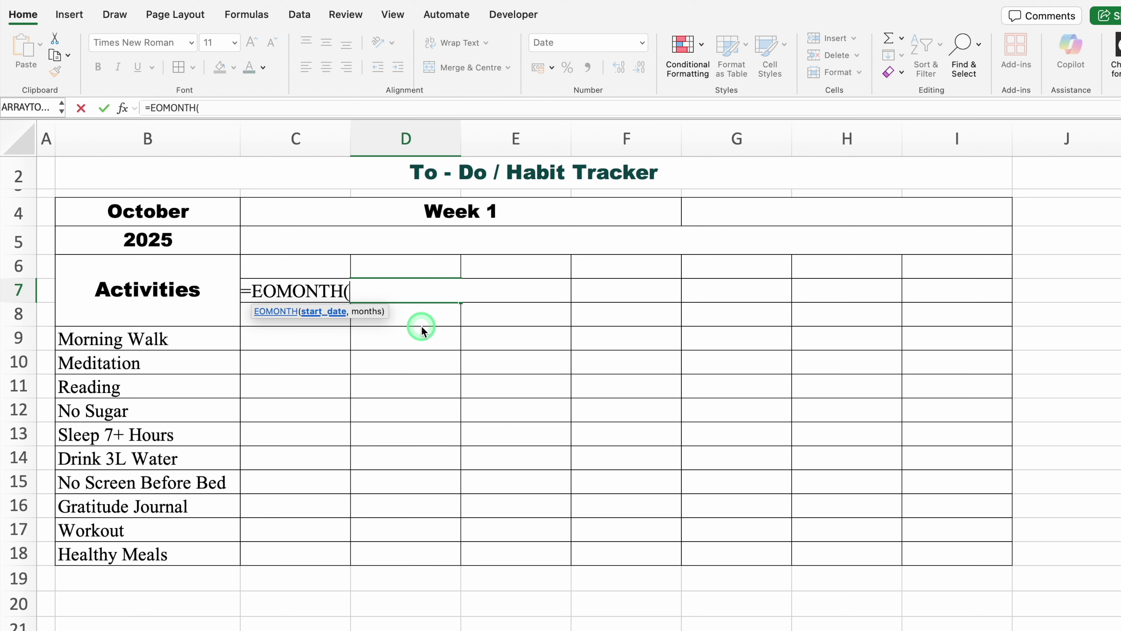
click(319, 268)
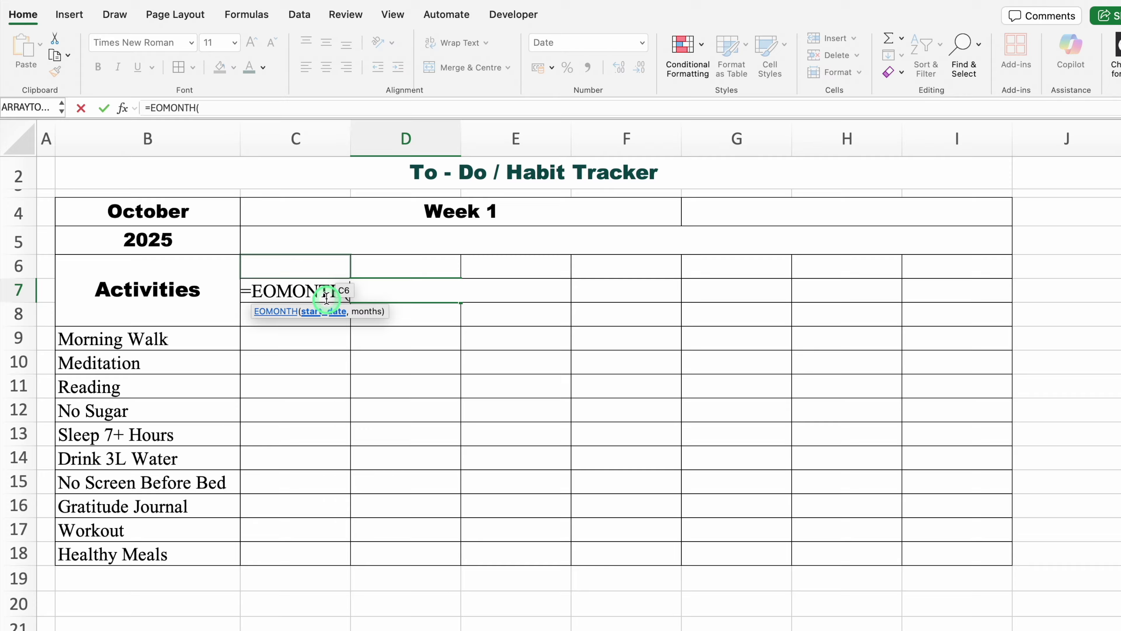
click(306, 268)
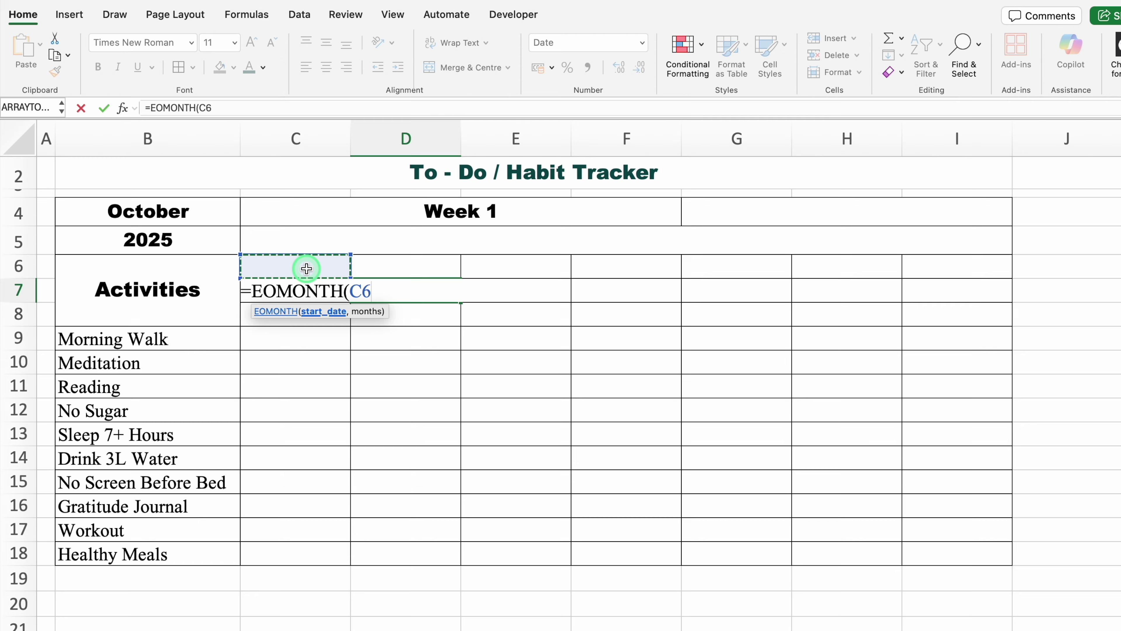
key(Down)
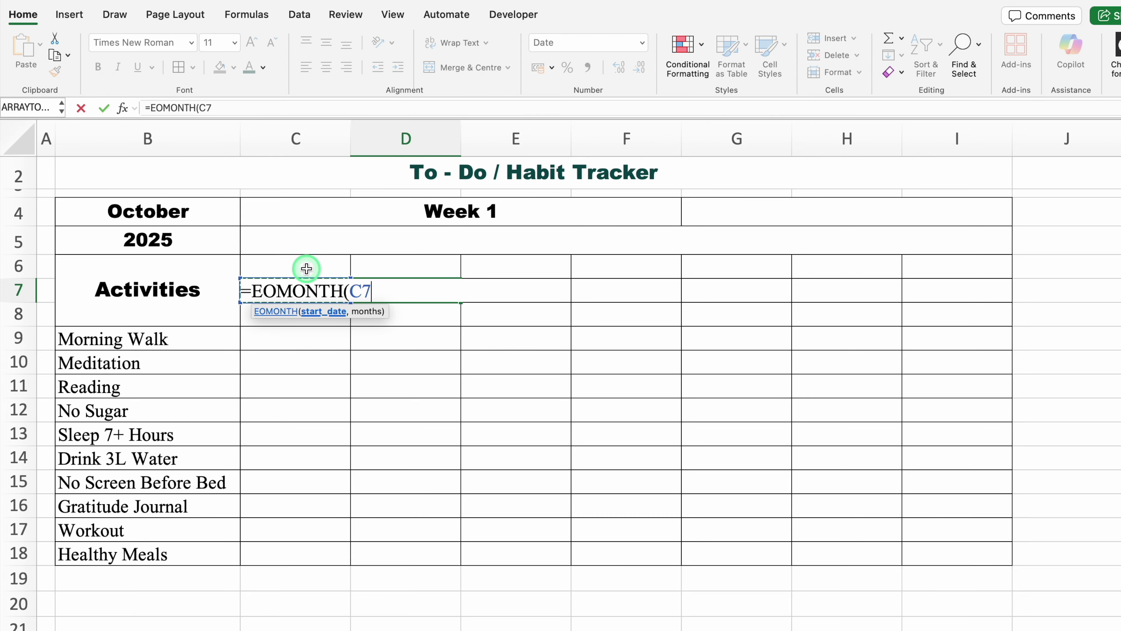
text(,)
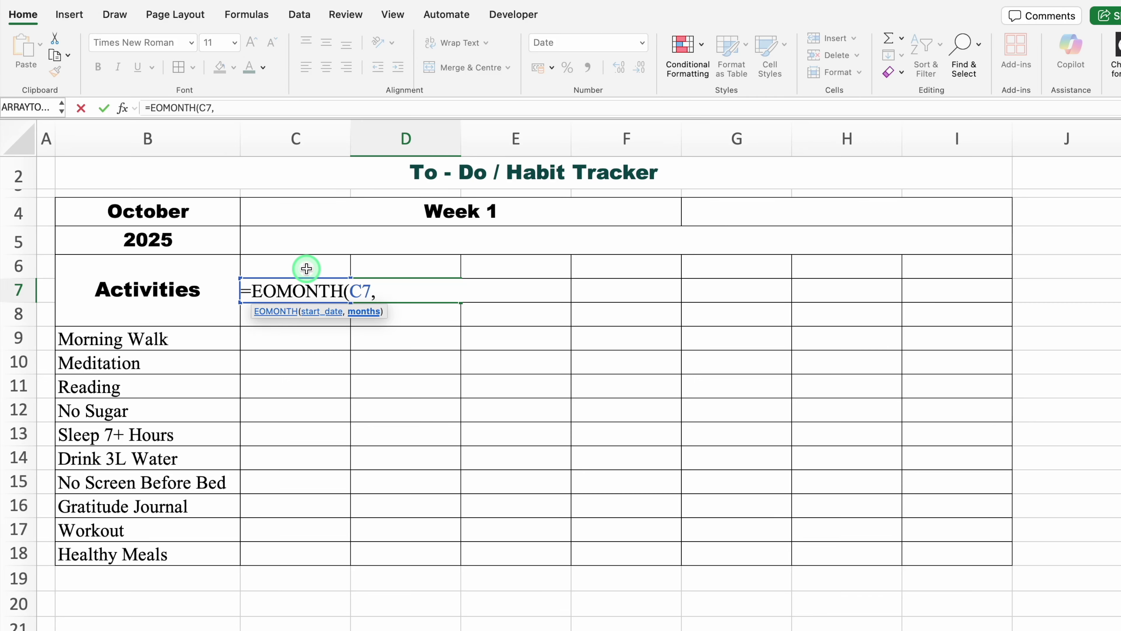
text(0))
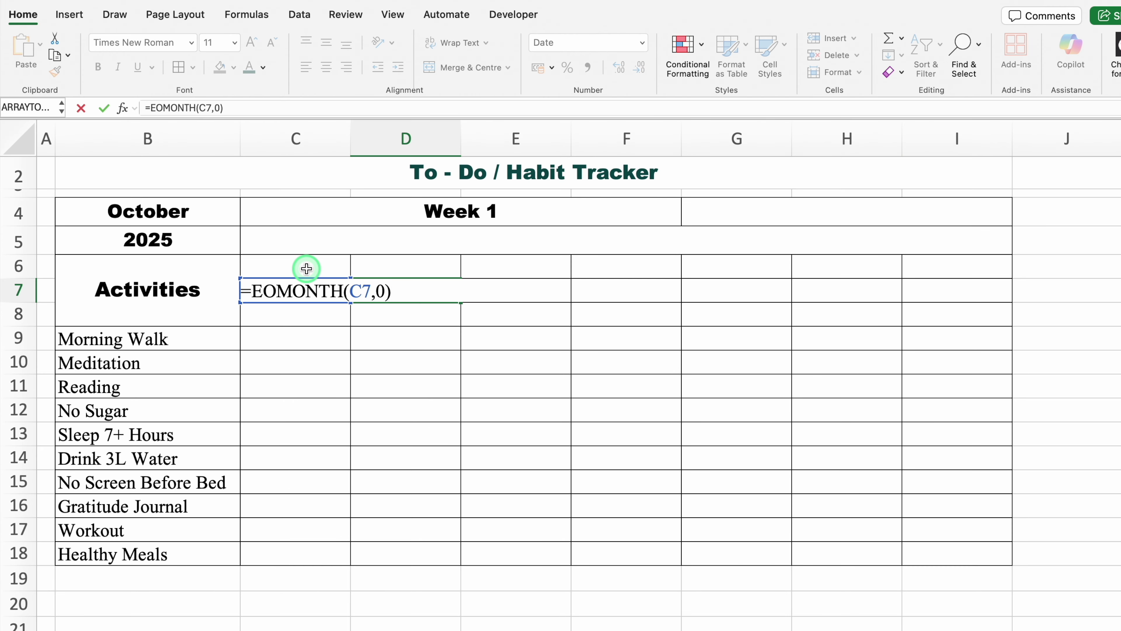
key(Return)
click(413, 287)
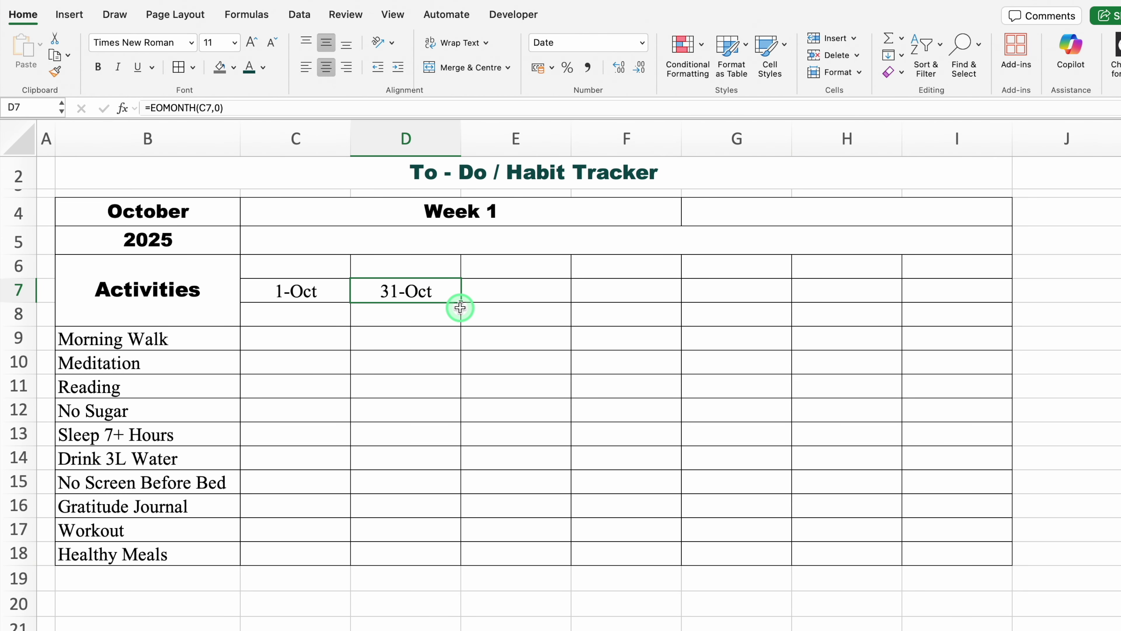
Widen column D and rewrite D7's formula as an IF whose logical test is C7<EOMONTH($C$7,0), with the EOMONTH reference absolute
drag(461, 140, 580, 172)
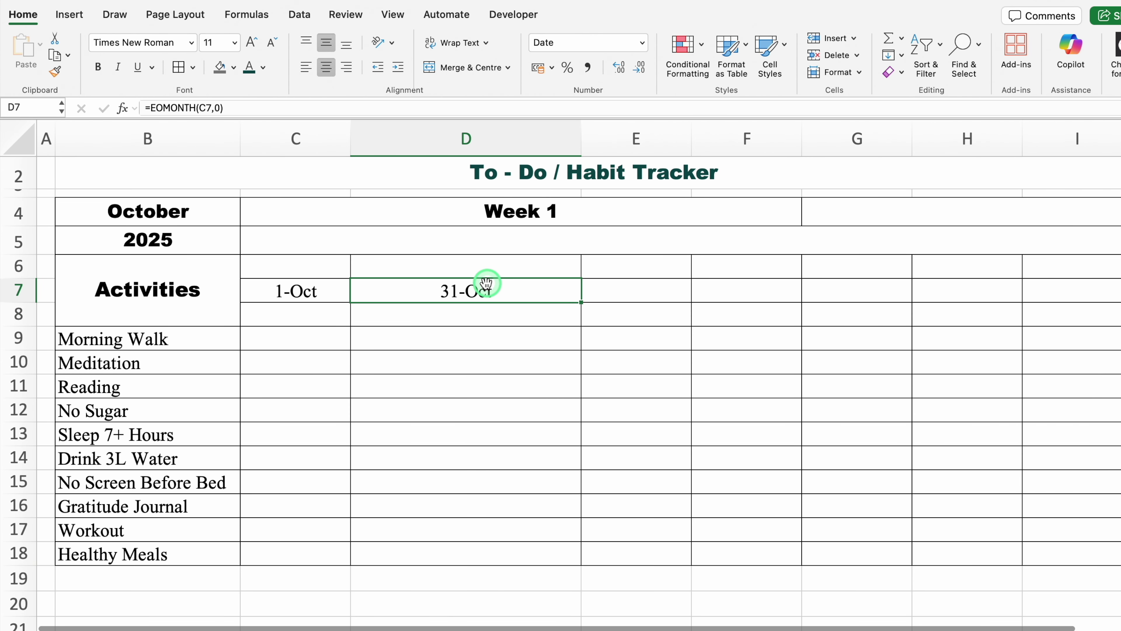
double_click(442, 289)
click(362, 290)
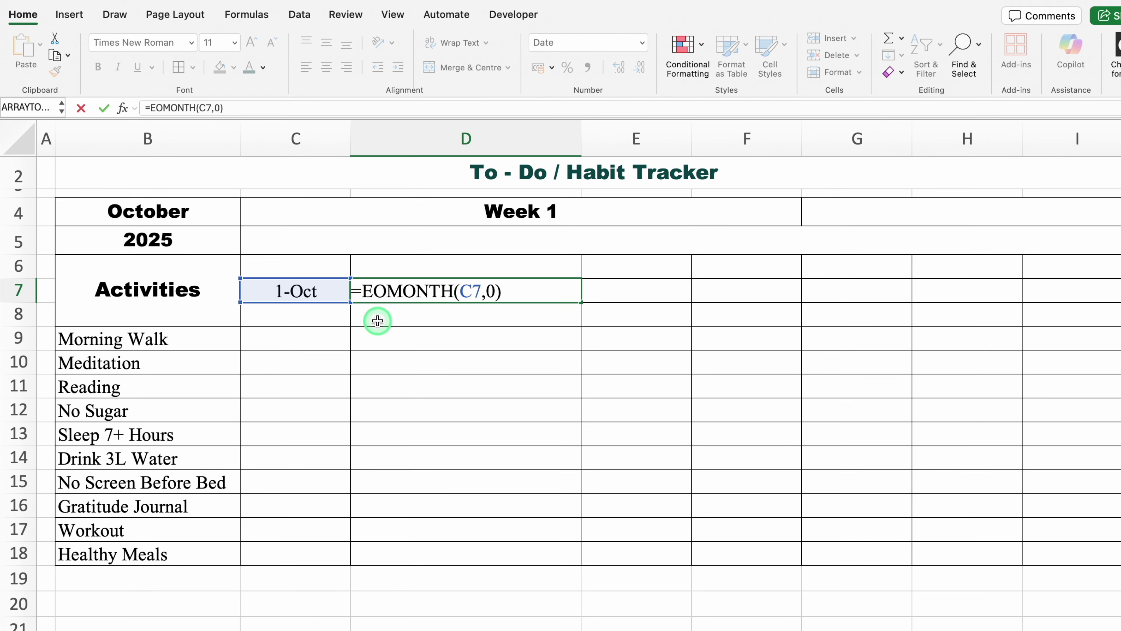
text(IF()
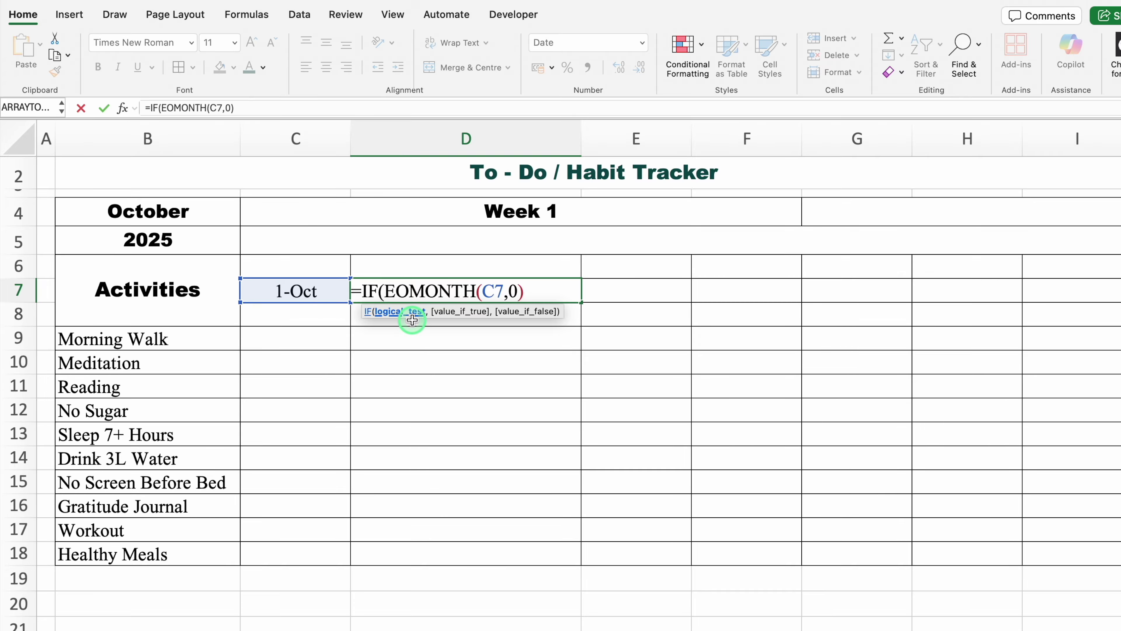
click(318, 290)
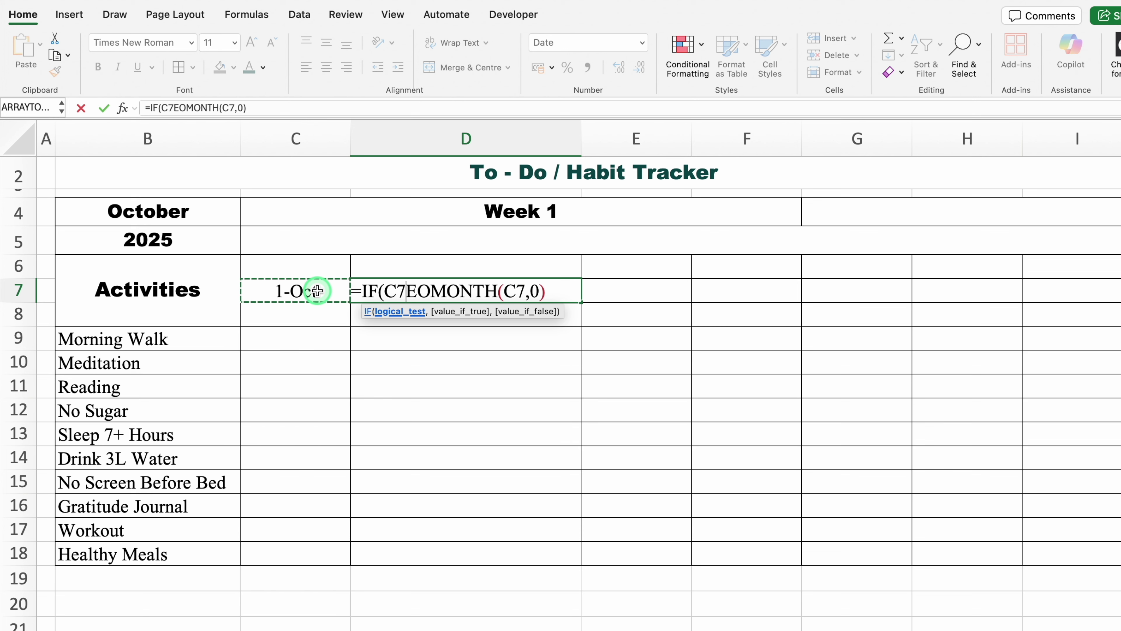
text(<)
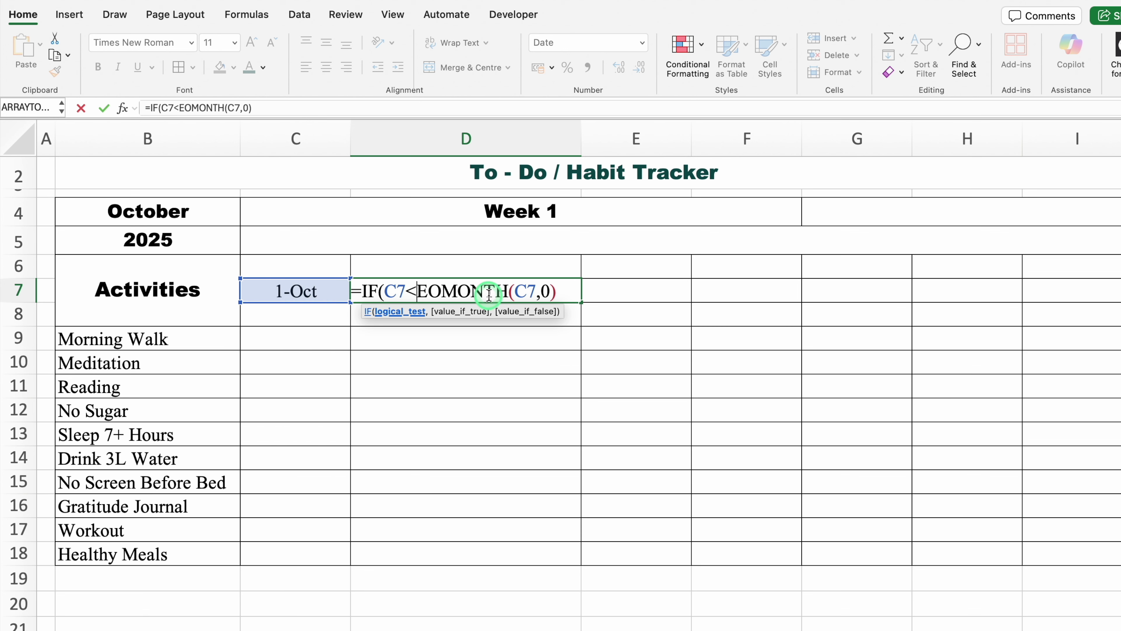
click(536, 291)
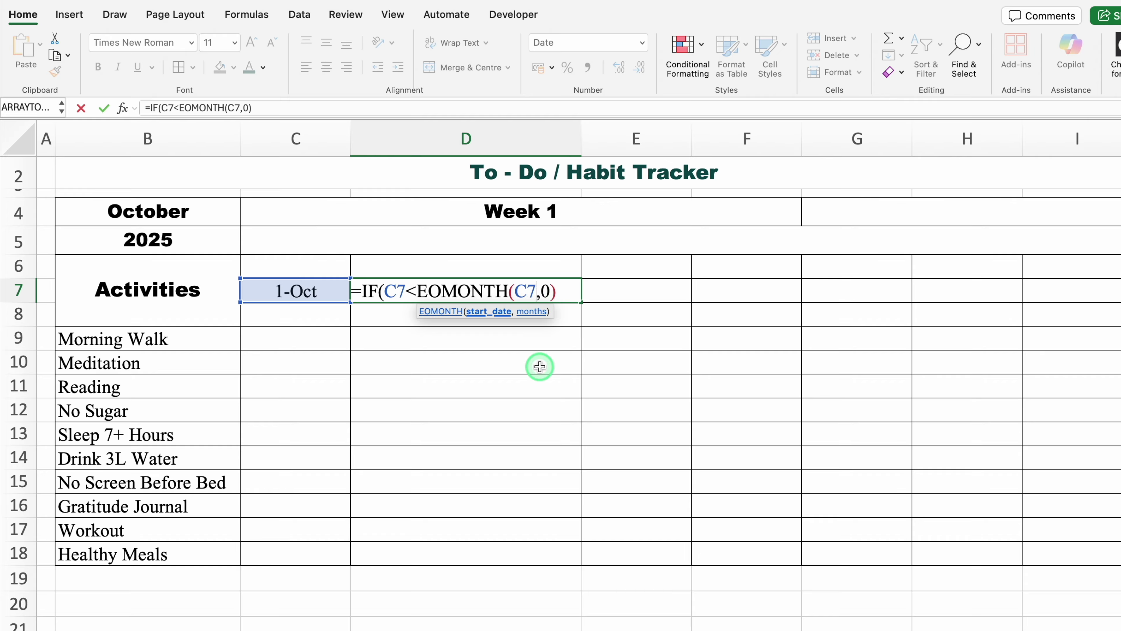
key(F4)
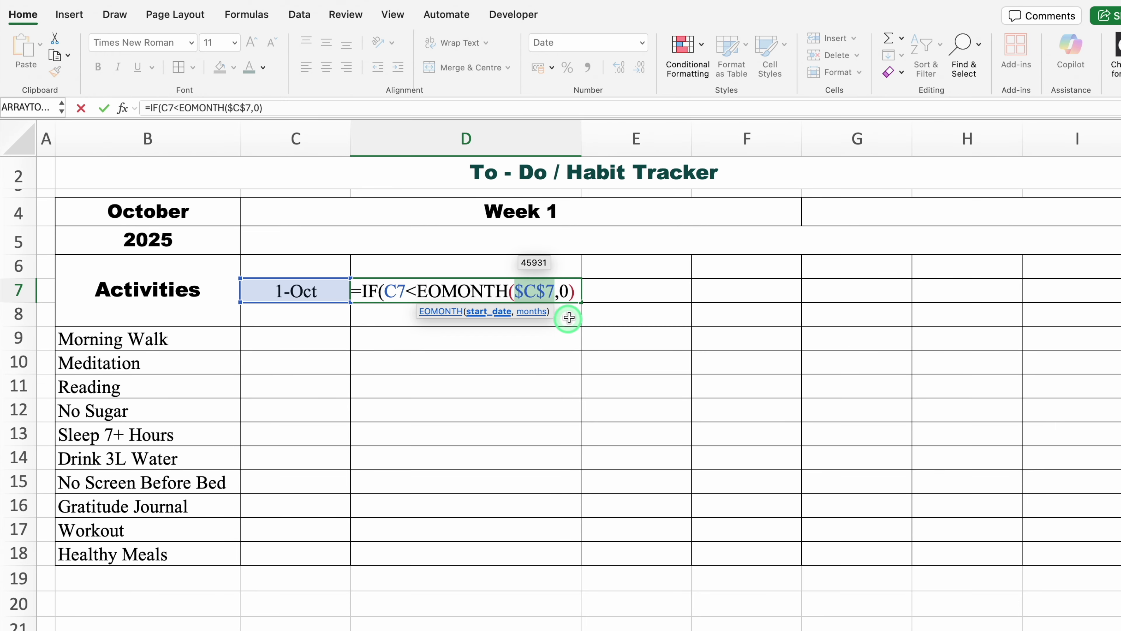
click(575, 291)
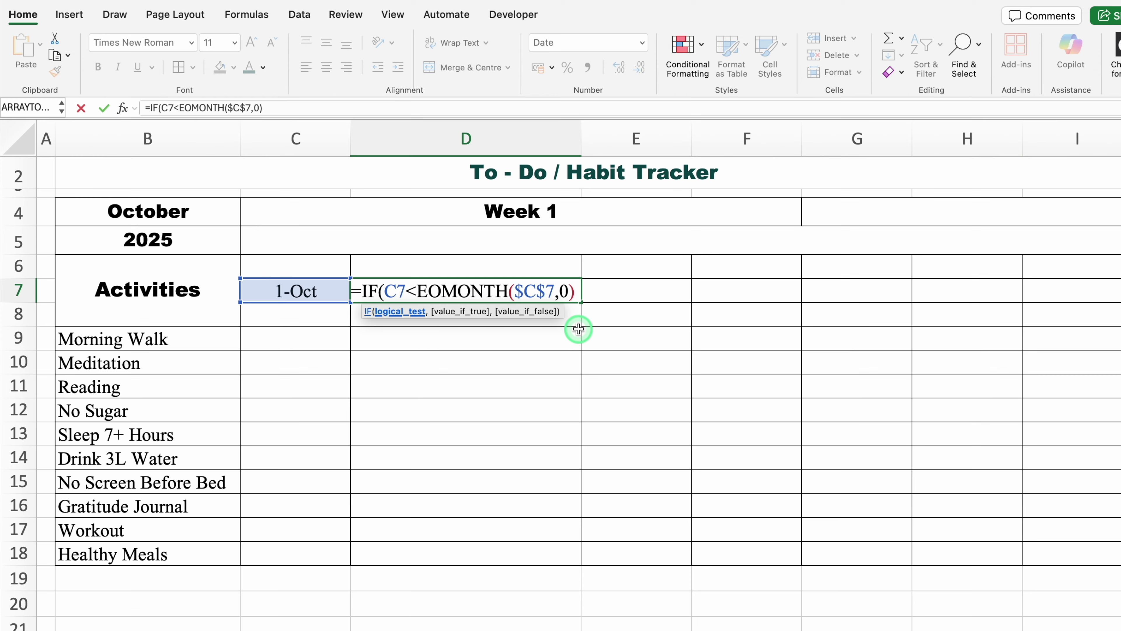
Complete the D7 formula as =IF(C7<EOMONTH($C$7,0),C7+1,"") to return the next day or a blank
text(,)
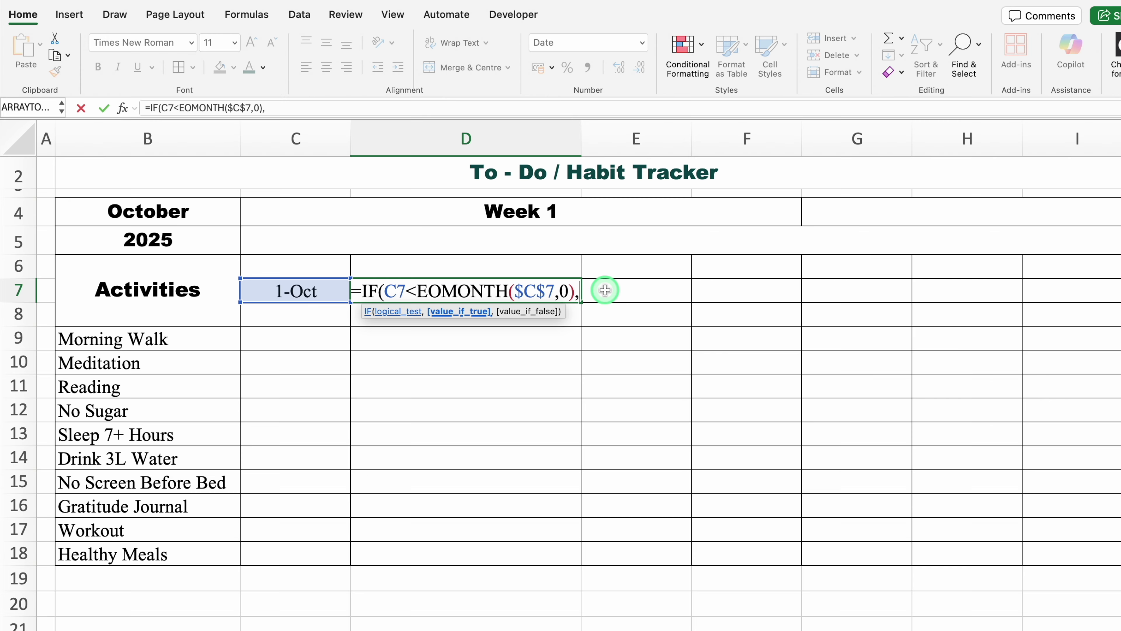
click(320, 292)
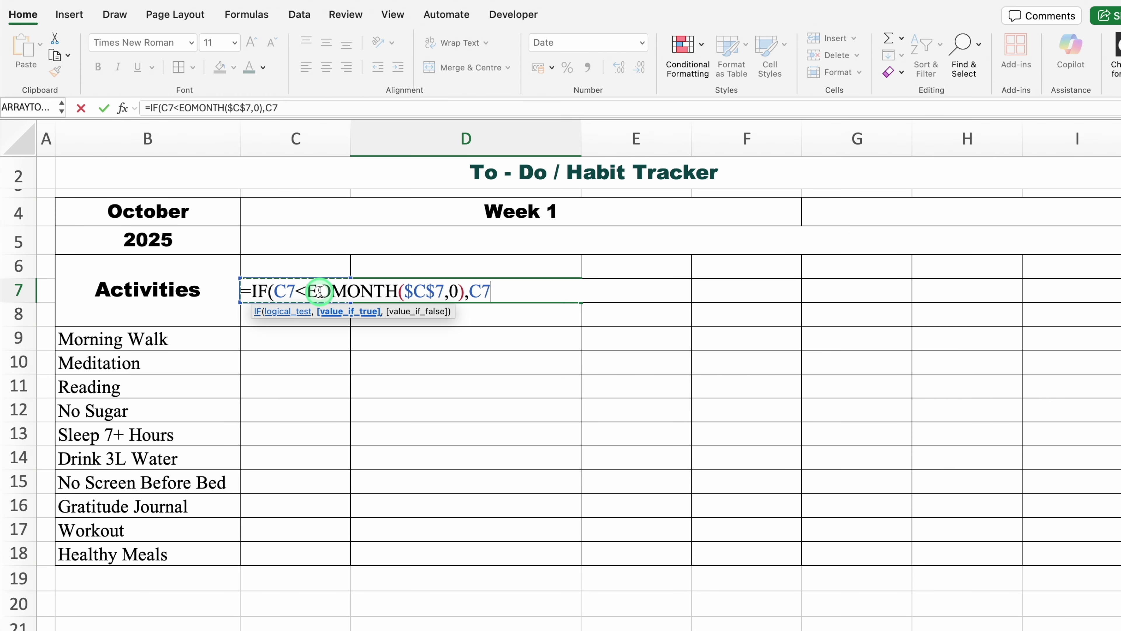
text(+1,)
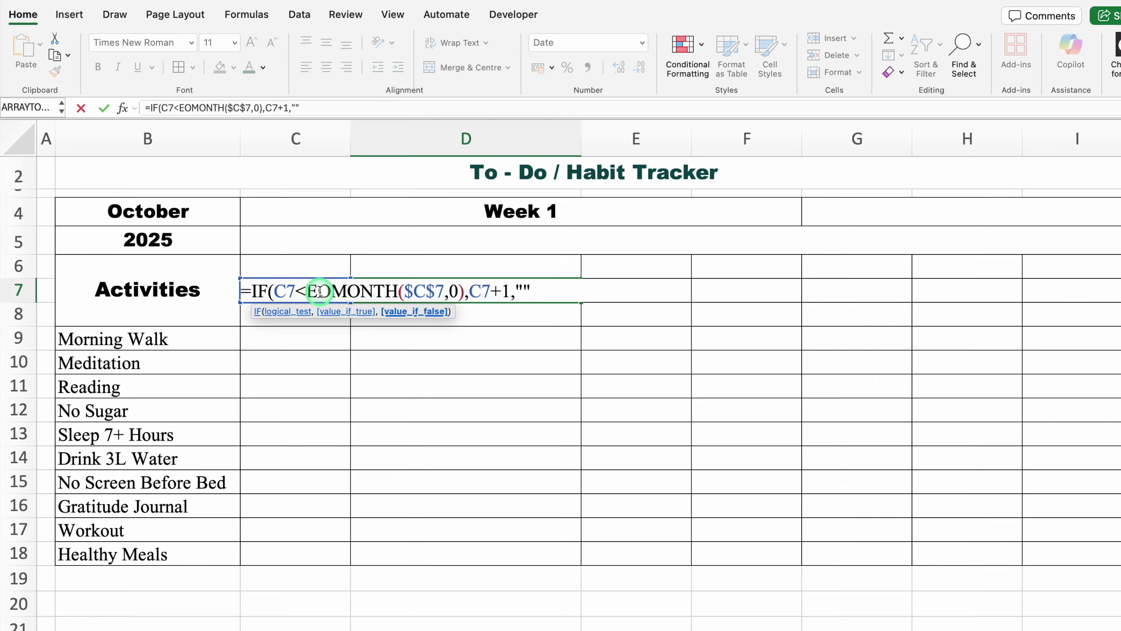
text(""))
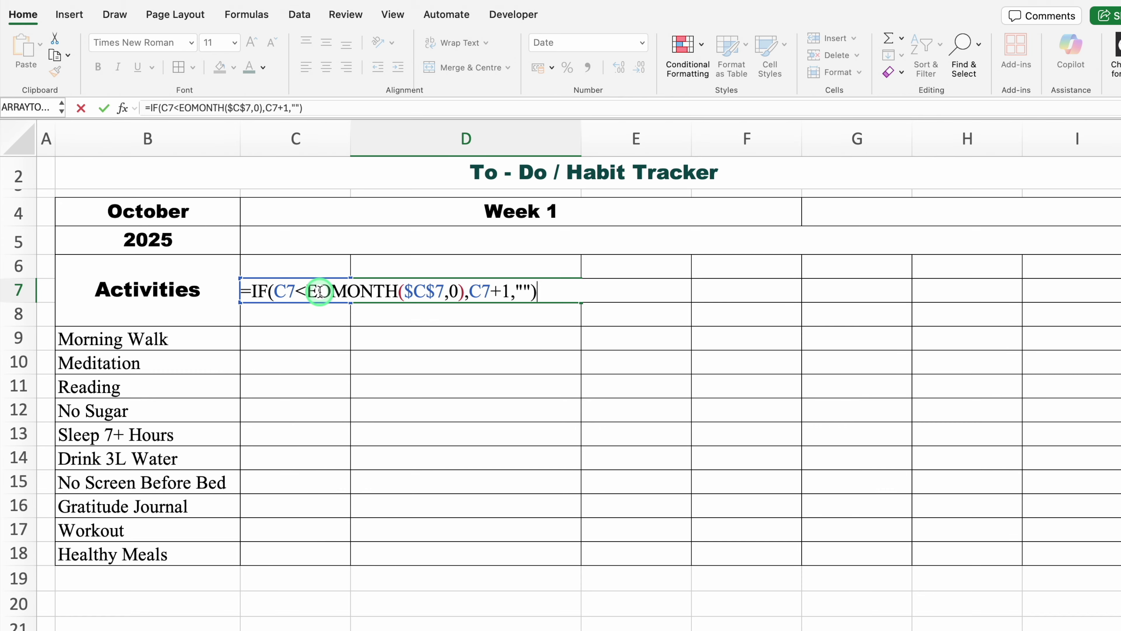
key(Return)
Narrow column D to about the width of its neighbours and fill the D7 formula across to I7
click(510, 291)
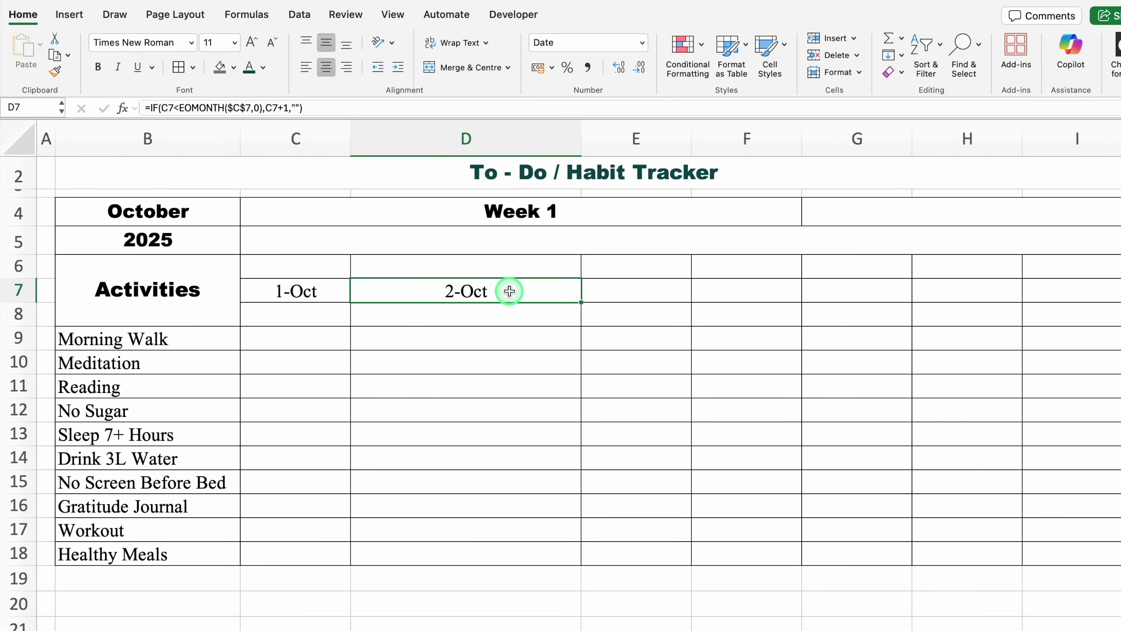
drag(580, 138, 454, 164)
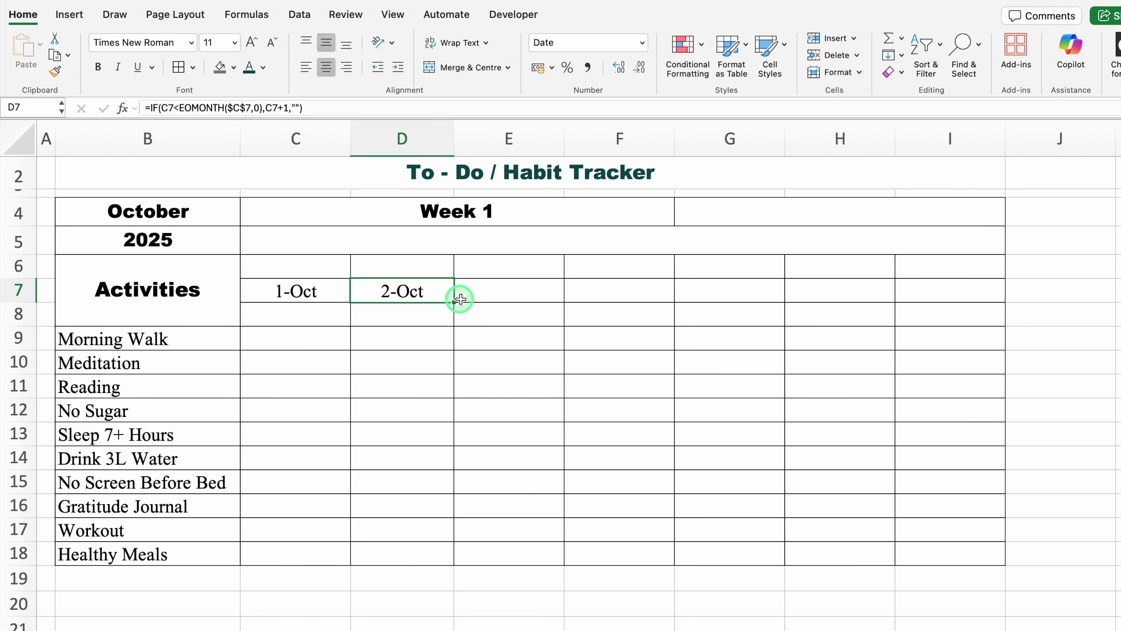
drag(460, 299, 958, 303)
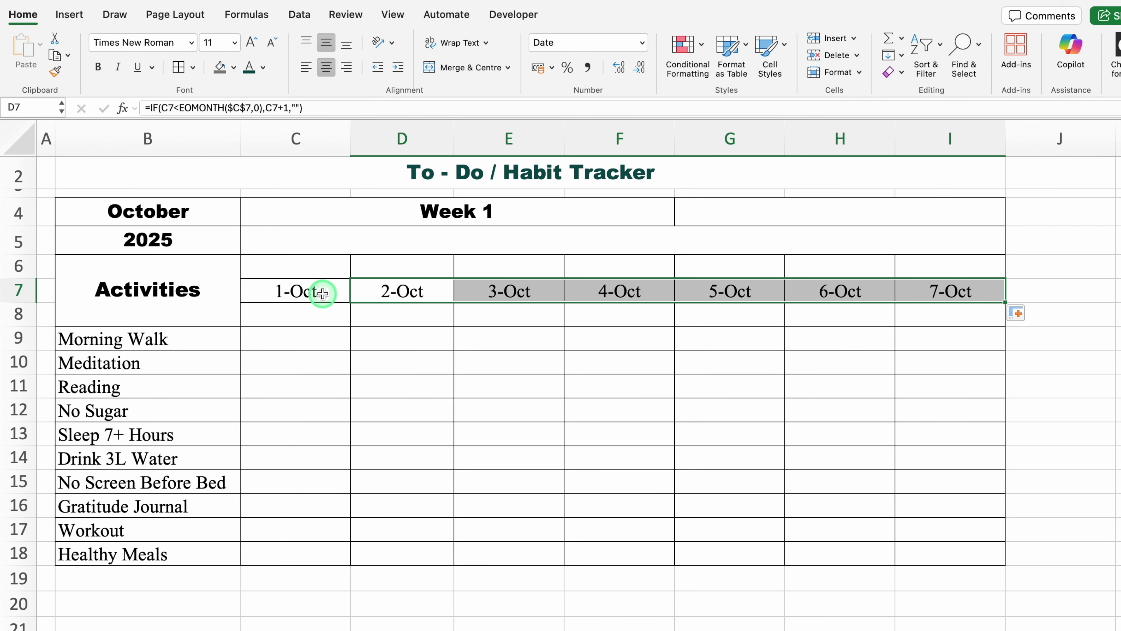
Copy the date cells C7:I7 into the row above, C6:I6
drag(323, 293, 933, 285)
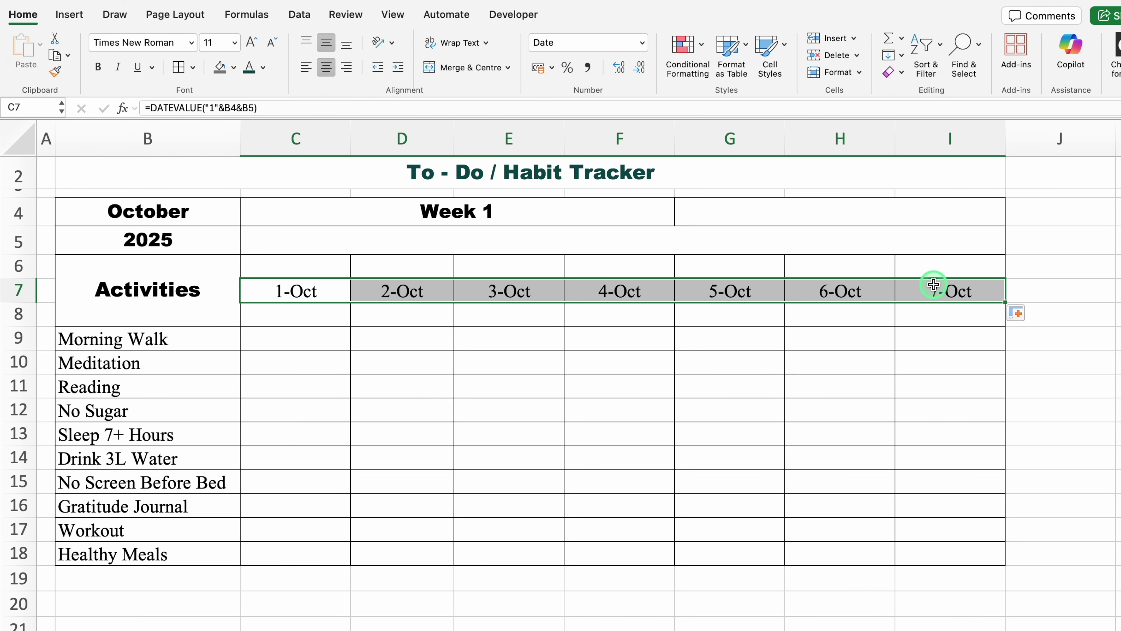
key(super+c)
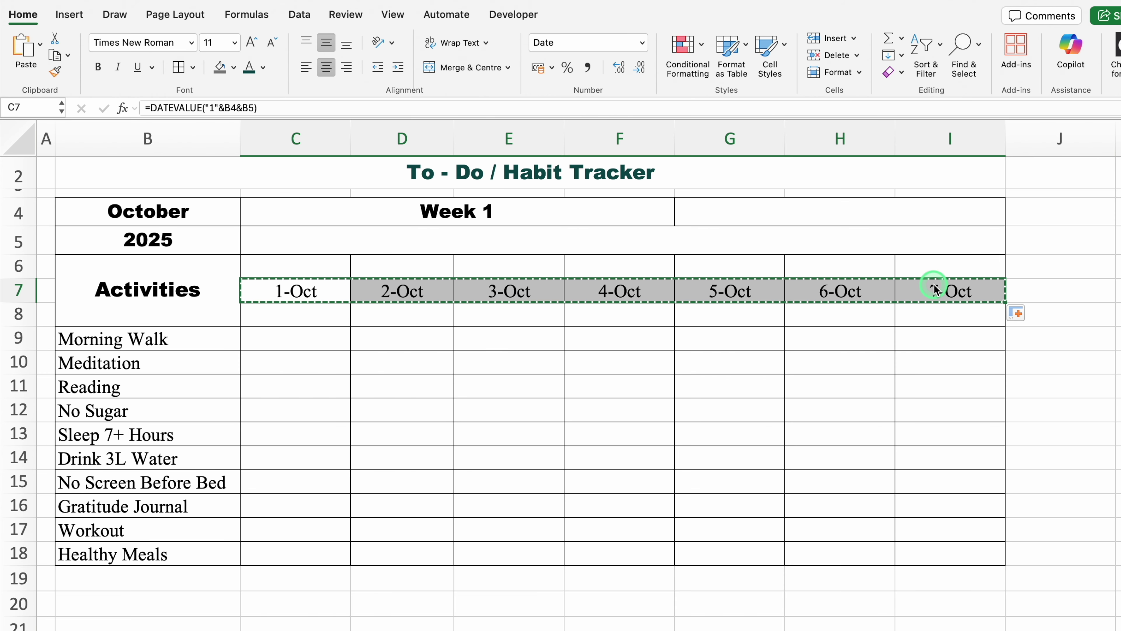
click(324, 265)
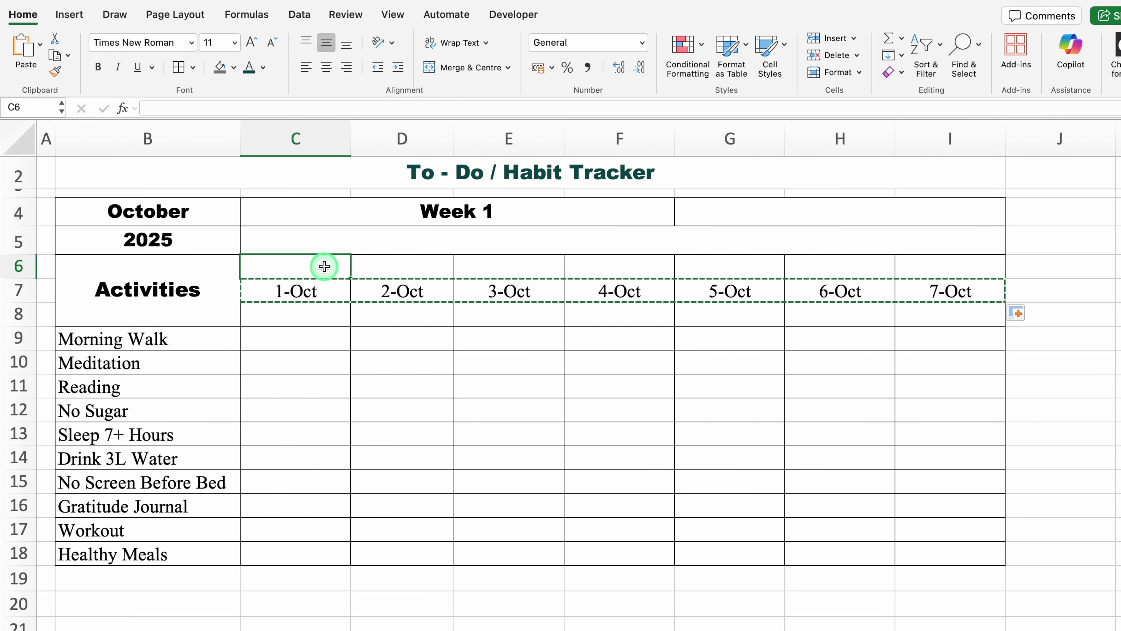
key(super+v)
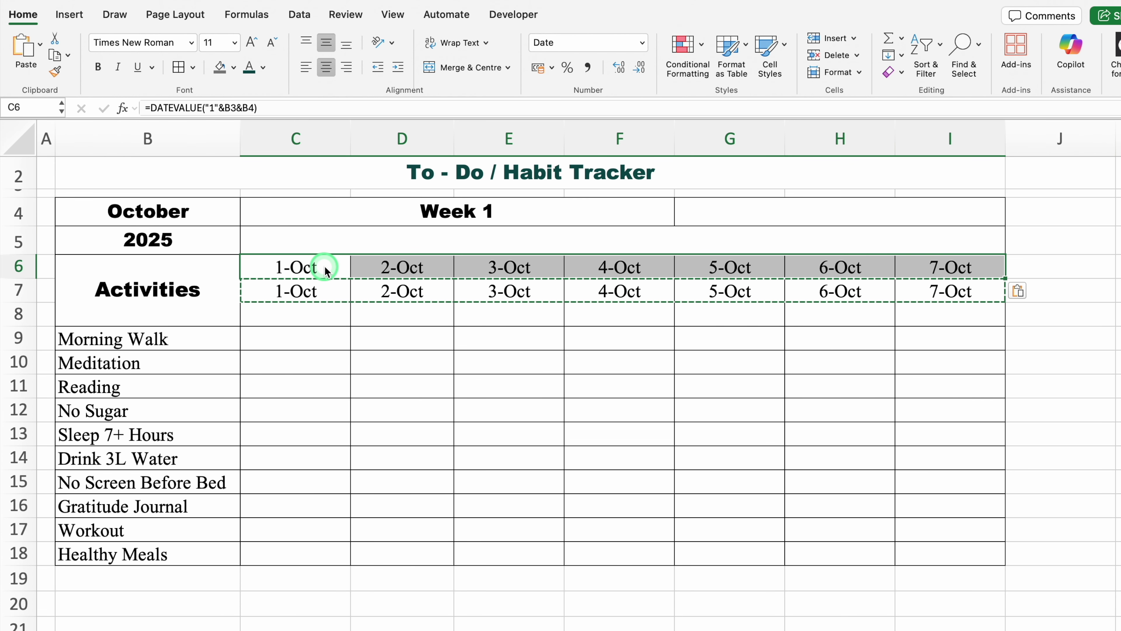
key(Escape)
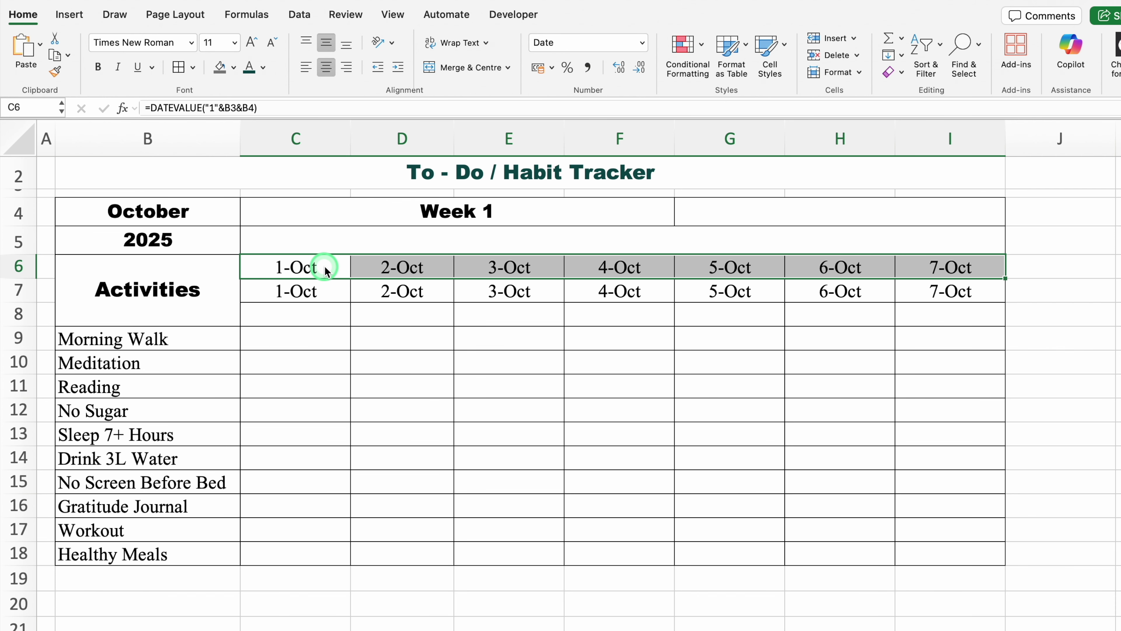
Apply the custom number format DDD to C6:I6 so the dates display as abbreviated weekday names
key(super+1)
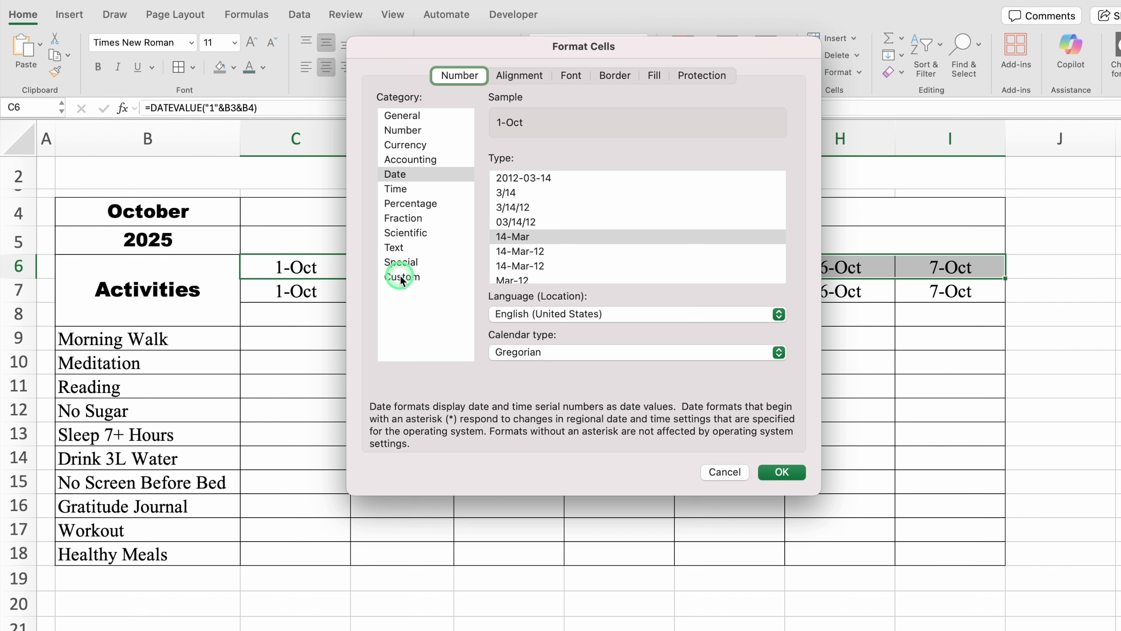
click(401, 277)
drag(614, 178, 475, 177)
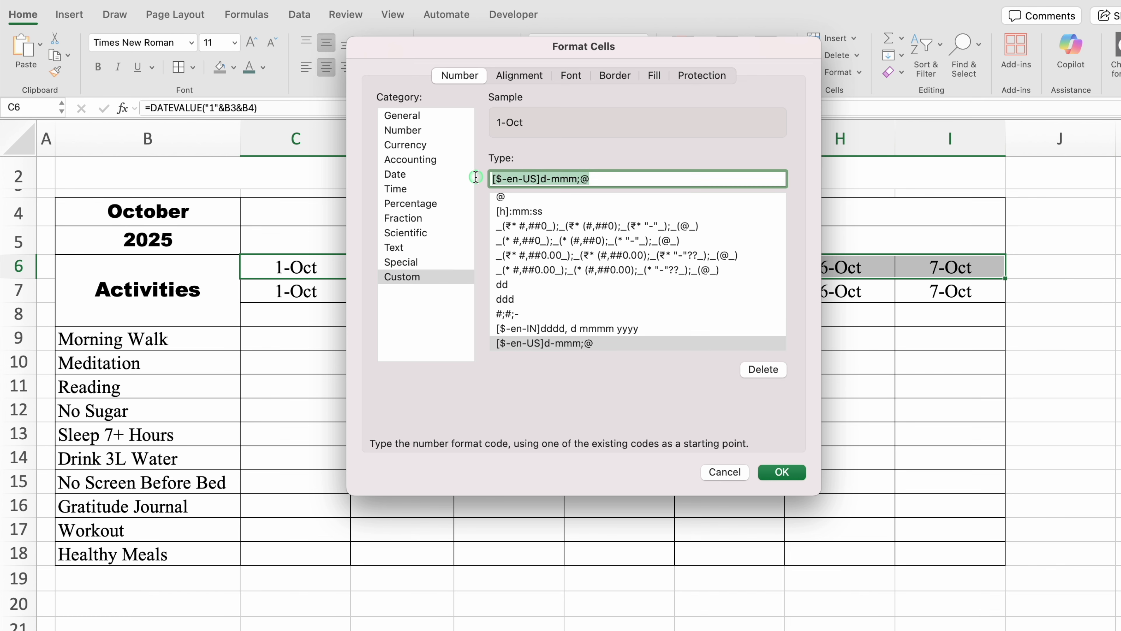
key(BackSpace)
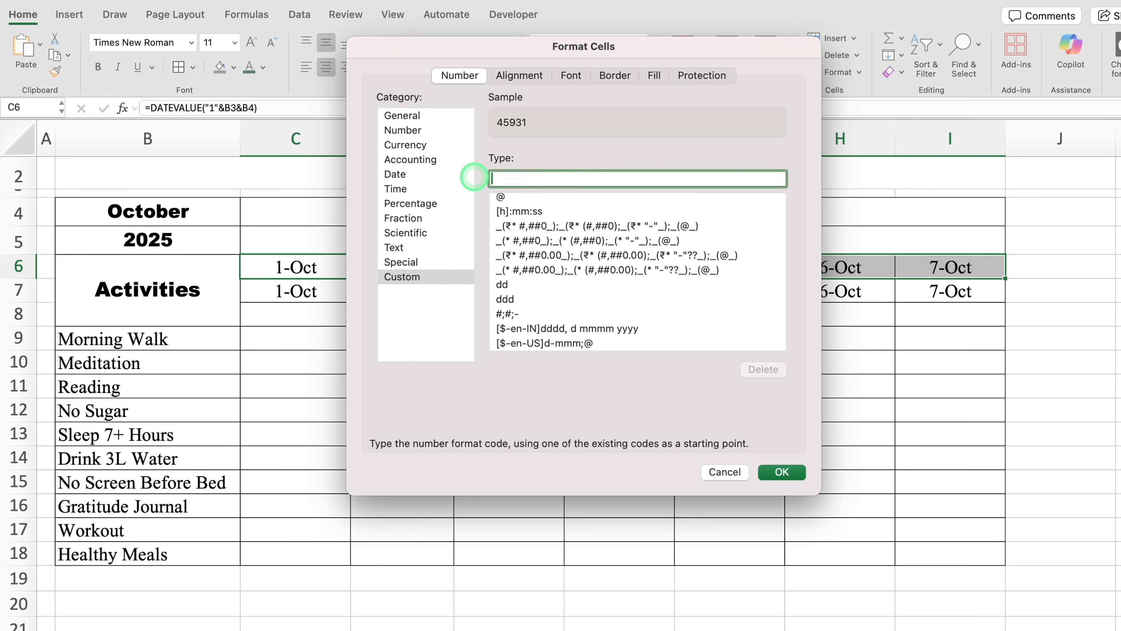
text(DDD)
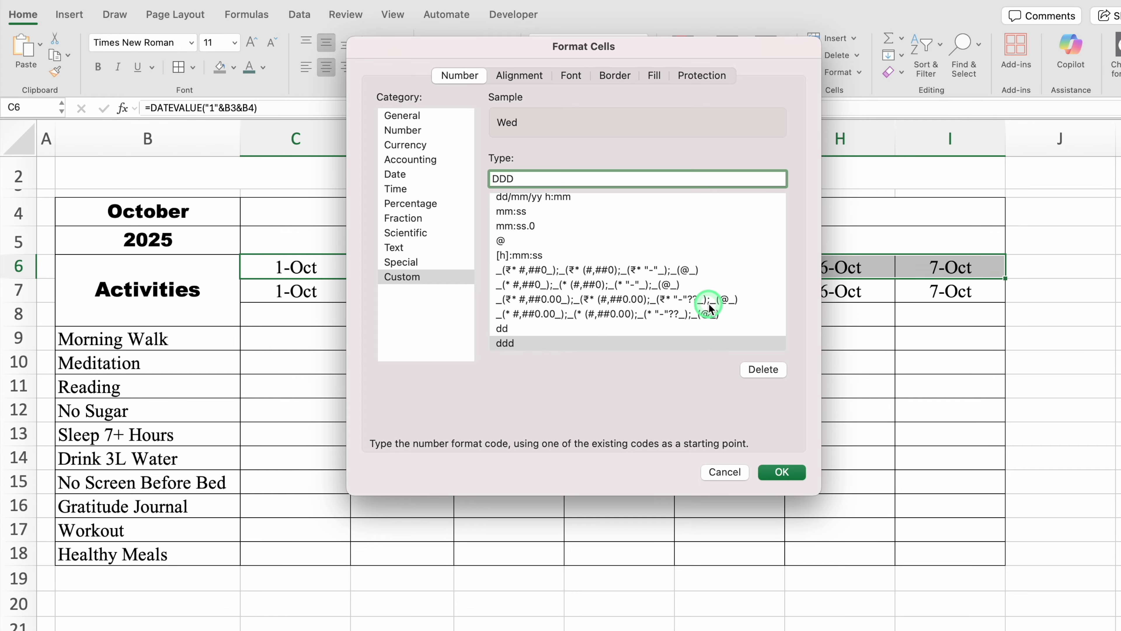
click(782, 472)
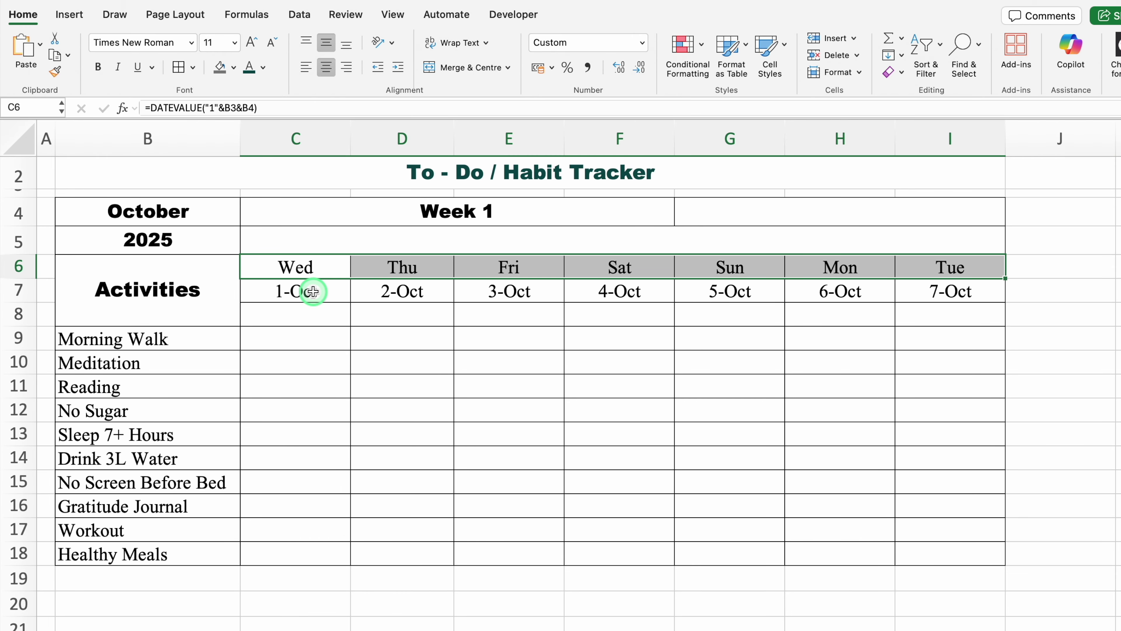
Merge and centre C8:I8 and enter Week 1 in the merged cell
click(308, 313)
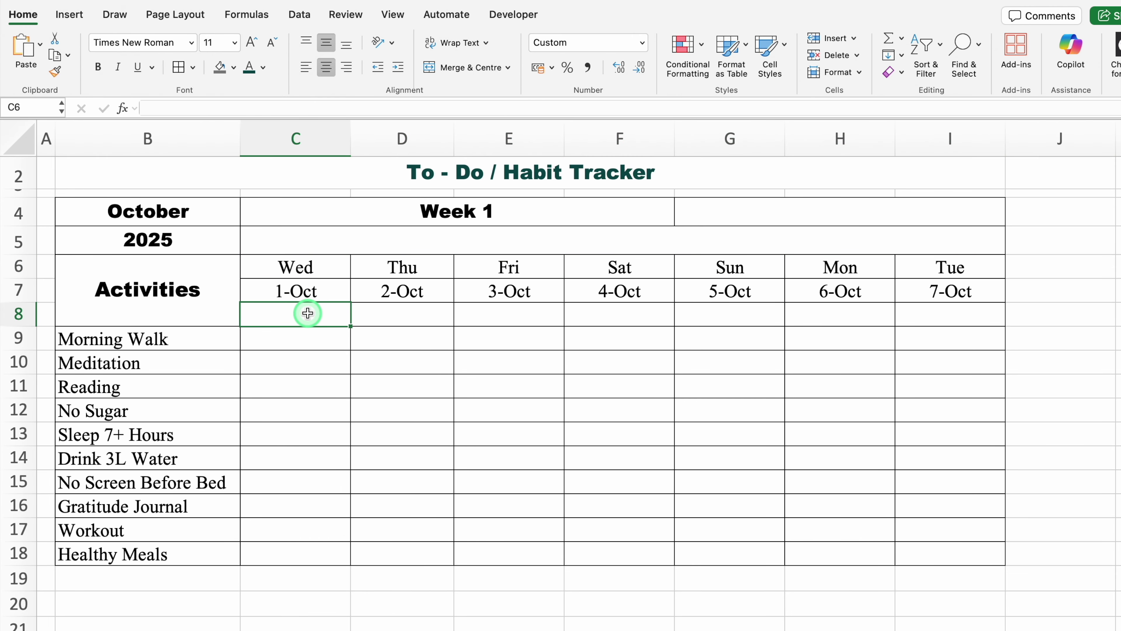
drag(308, 313, 927, 310)
click(455, 68)
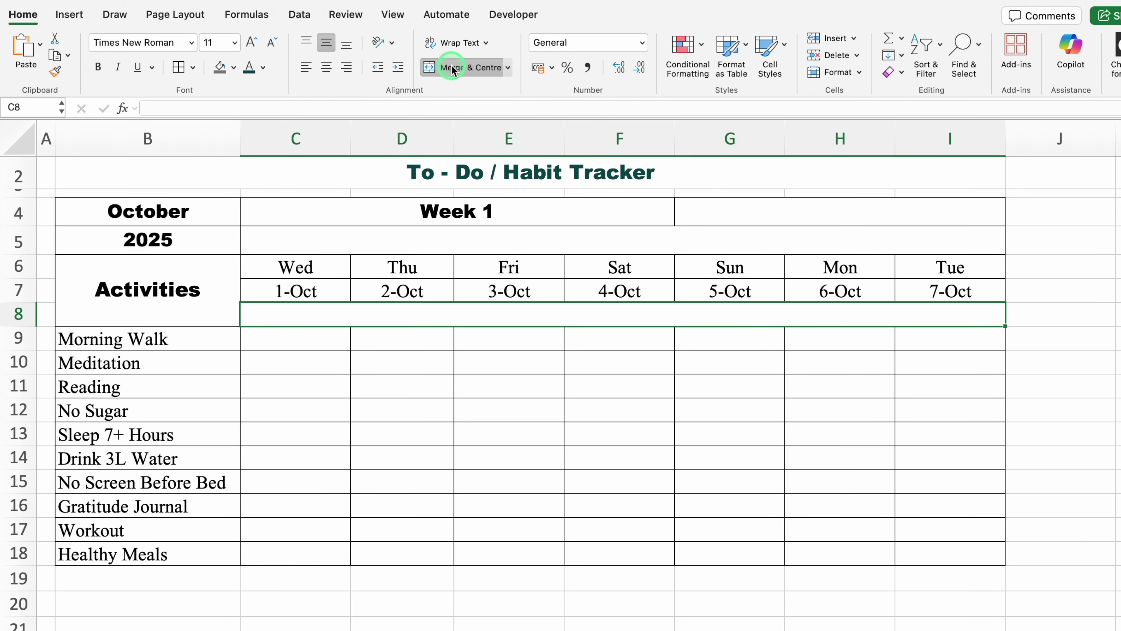
text(Week 1)
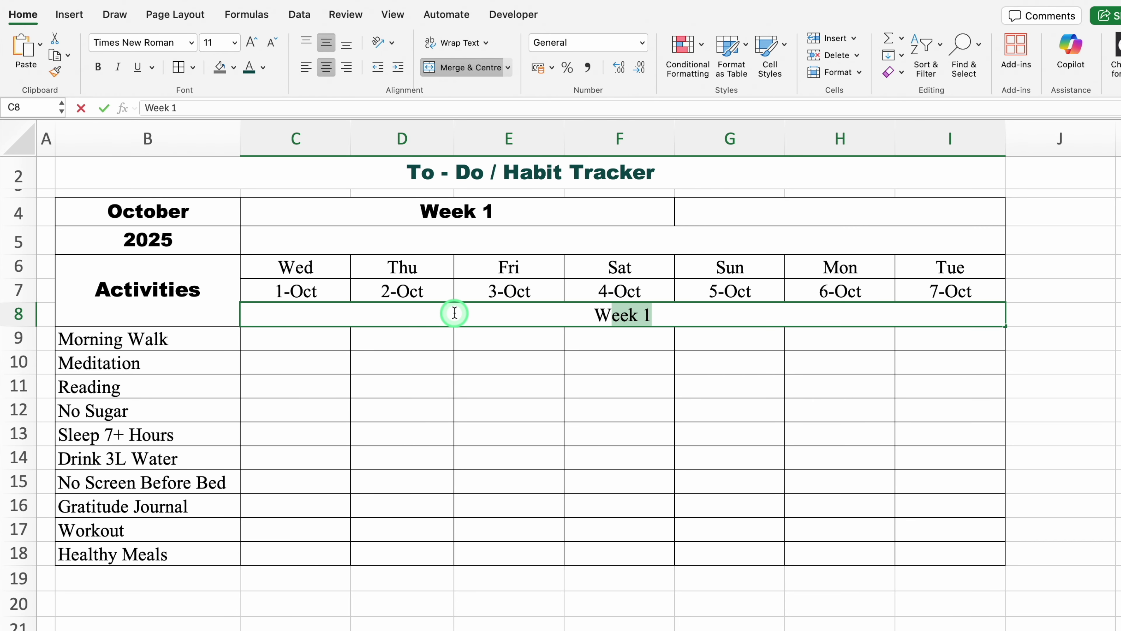
key(Return)
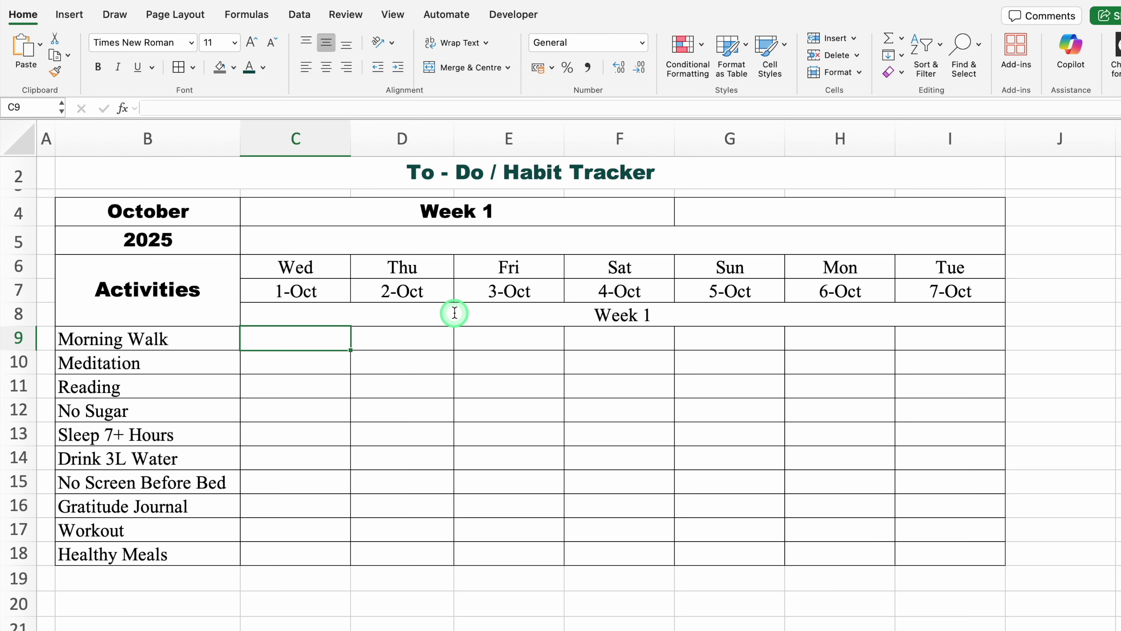
Give the merged Week 1 cell in row 8 an orange fill and Arial Black font, and fill the month and year cells B4:B5 orange
click(310, 314)
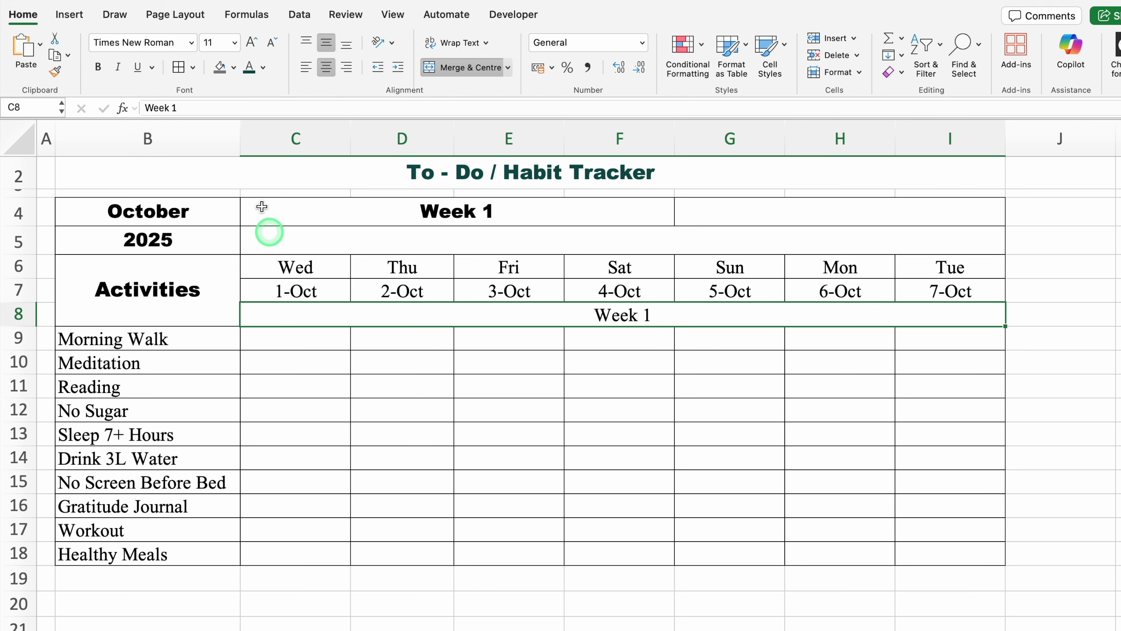
click(234, 67)
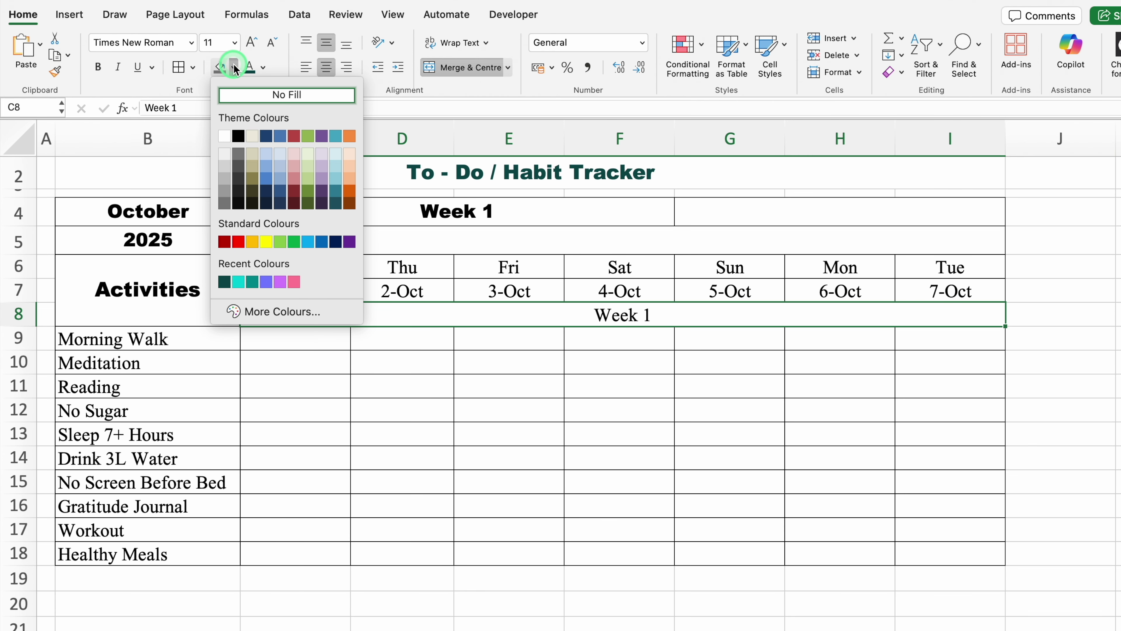
click(252, 241)
click(192, 42)
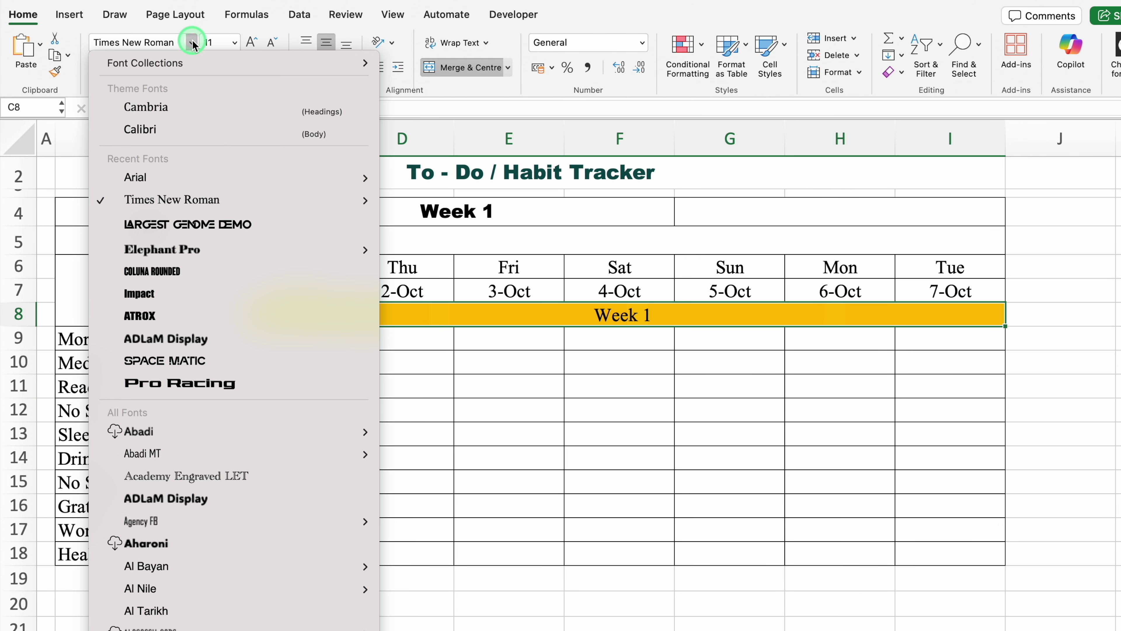
mouse_move(197, 177)
click(405, 383)
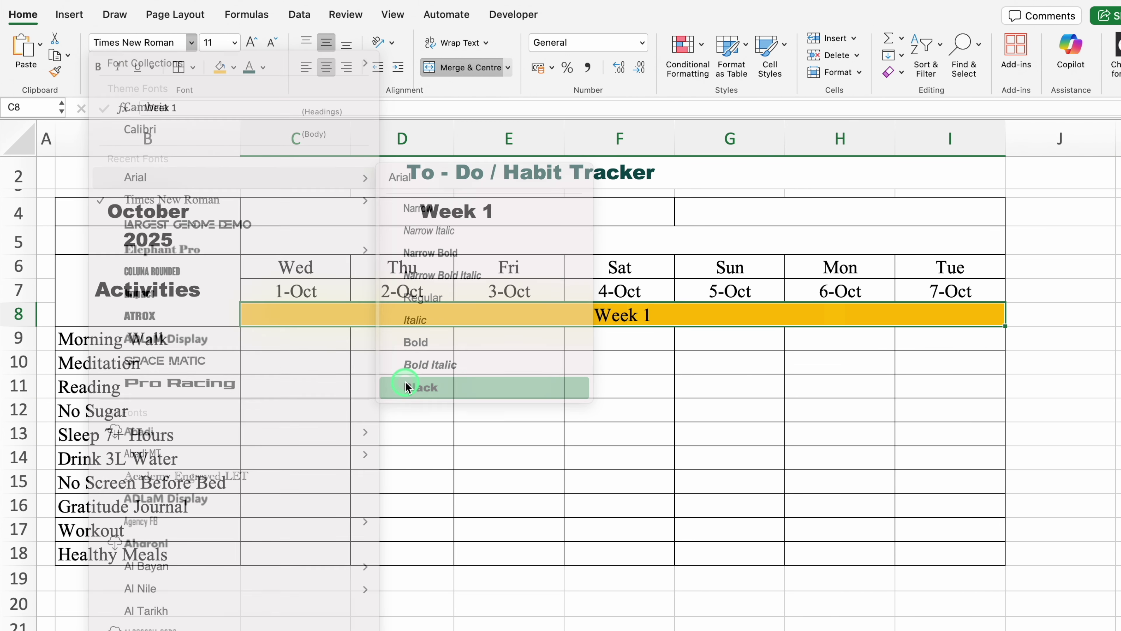
mouse_move(216, 222)
mouse_down()
mouse_move(216, 213)
mouse_move(215, 230)
mouse_up()
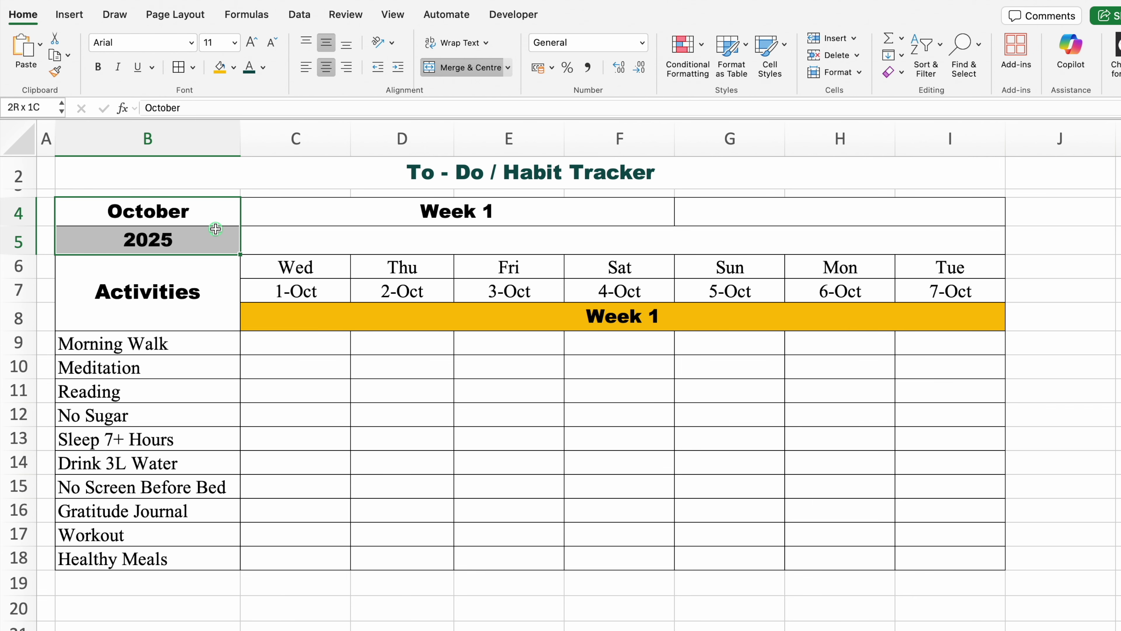
click(219, 71)
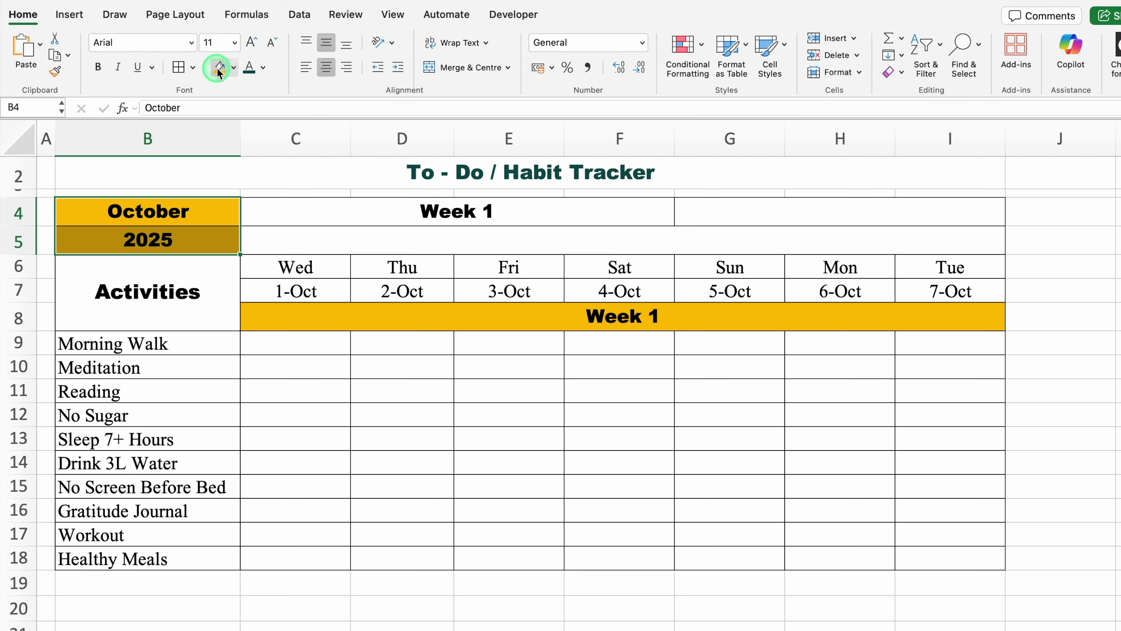
Give the Activities cell and the Week 1 header in row 4 a dark green fill with white text
click(185, 279)
click(234, 68)
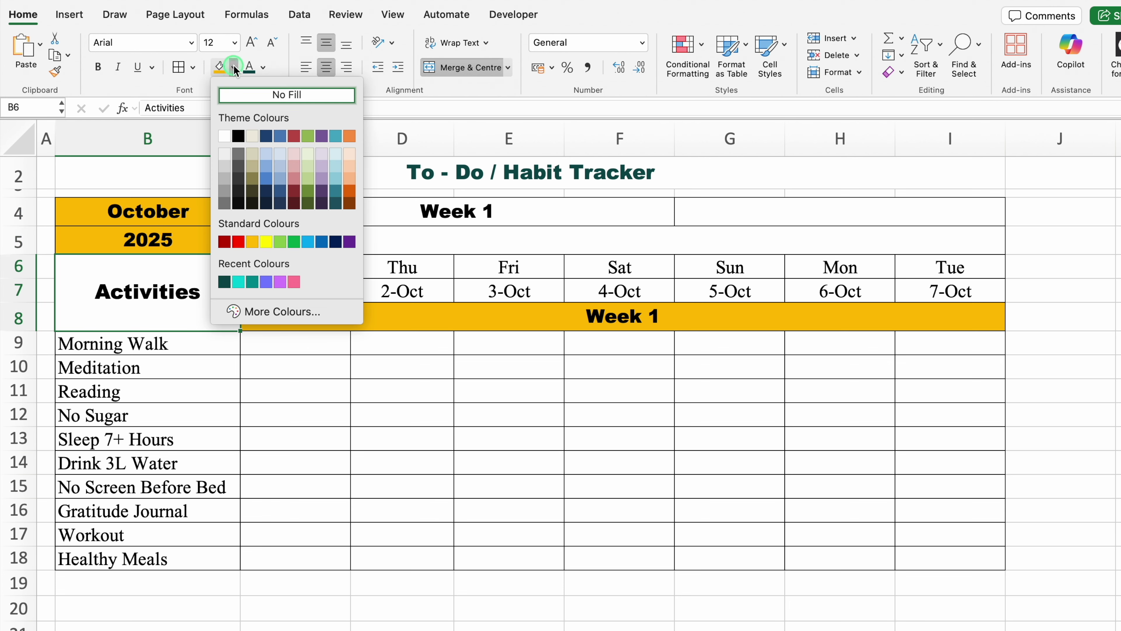
click(224, 282)
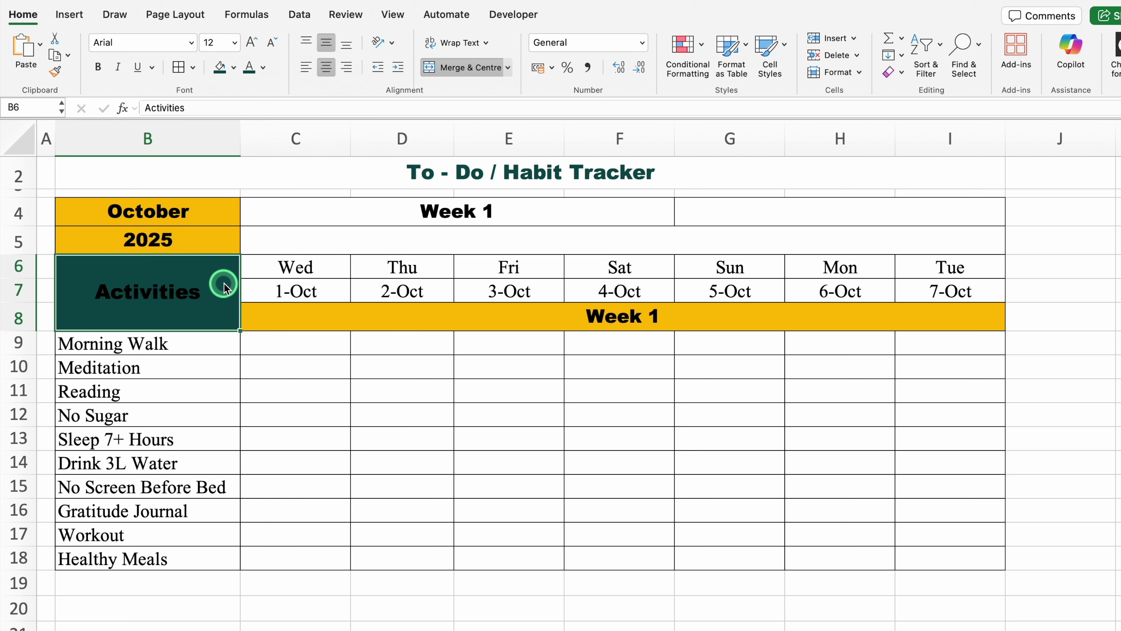
click(263, 67)
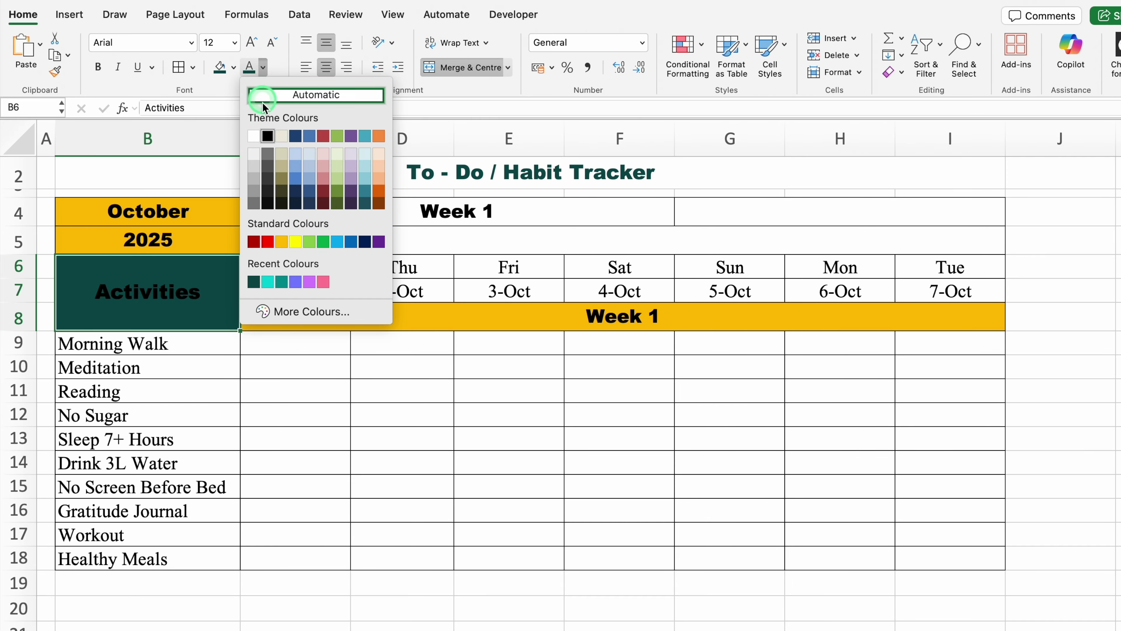
click(258, 137)
click(293, 212)
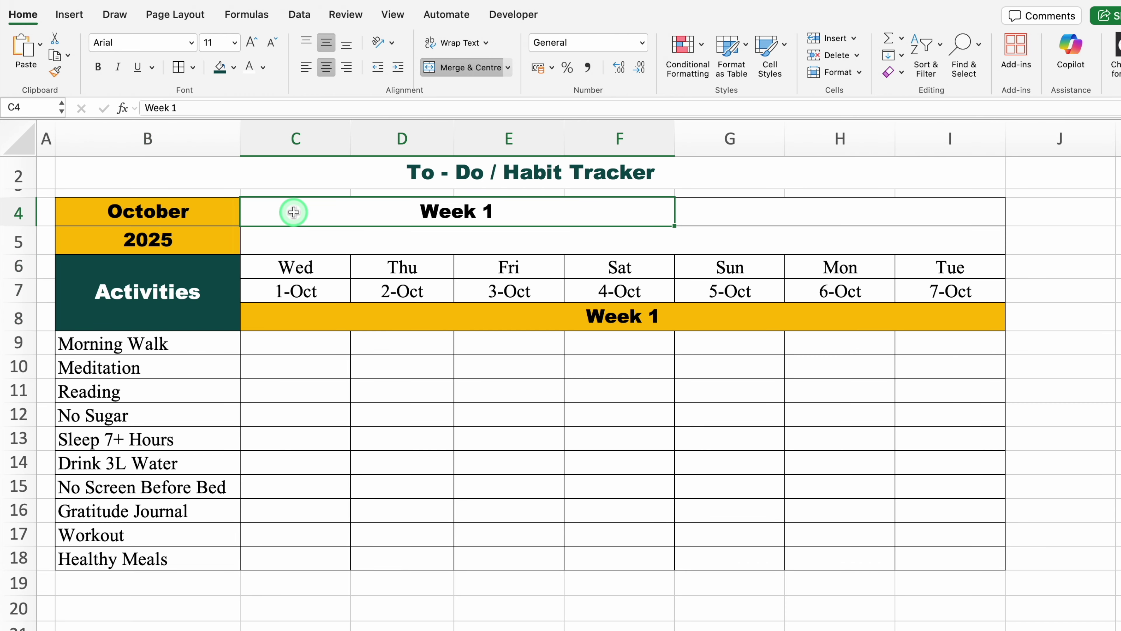
click(219, 68)
click(250, 76)
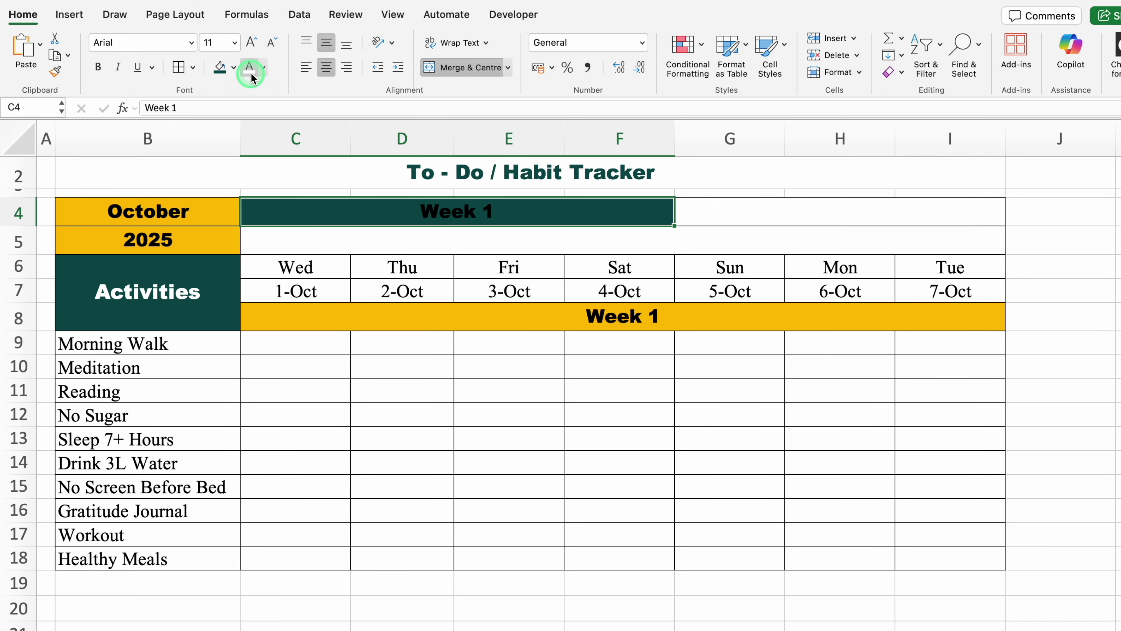
Fill the weekday and date cells C6:I7 with turquoise and make their text white
drag(296, 267, 950, 291)
click(234, 67)
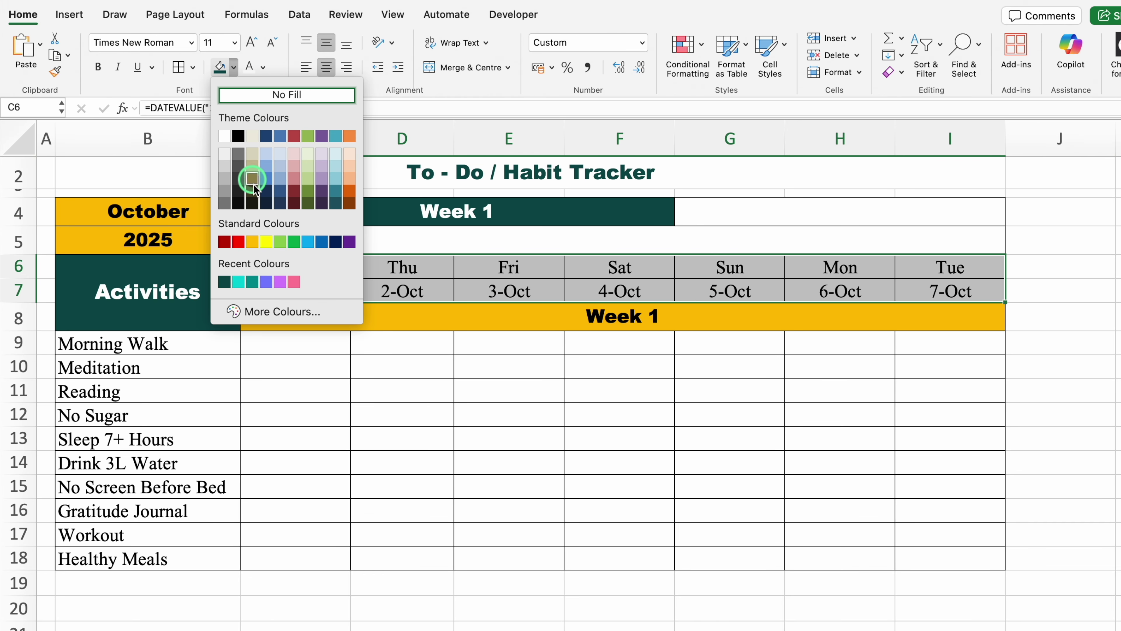
click(252, 282)
click(250, 67)
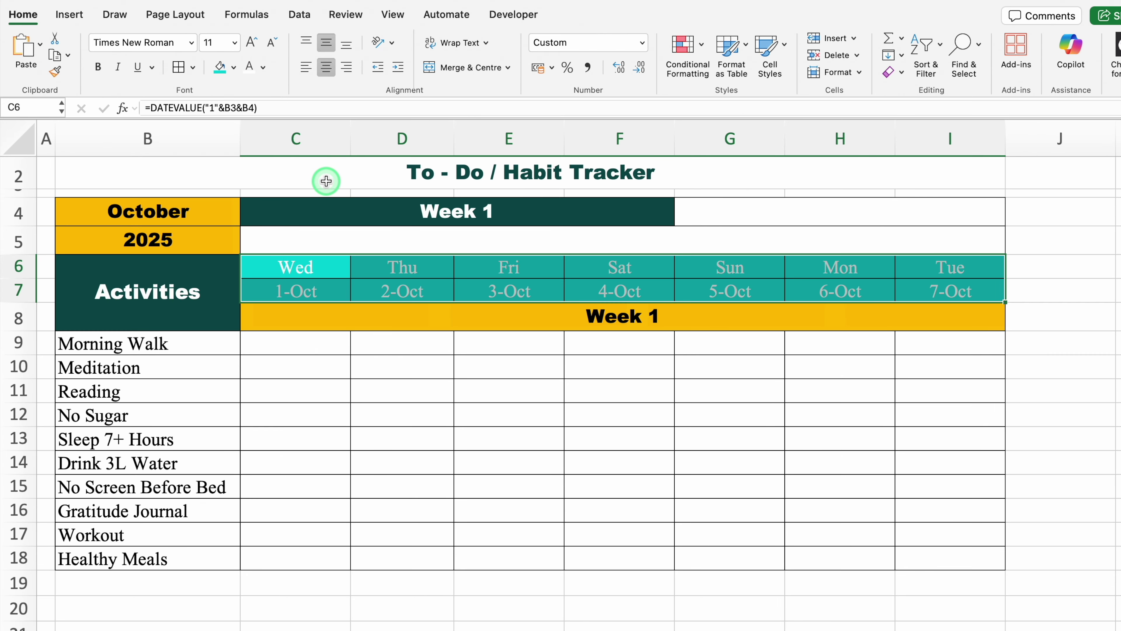
Insert checkboxes in C9:I18 for every habit and day of the week
click(277, 345)
drag(277, 345, 970, 552)
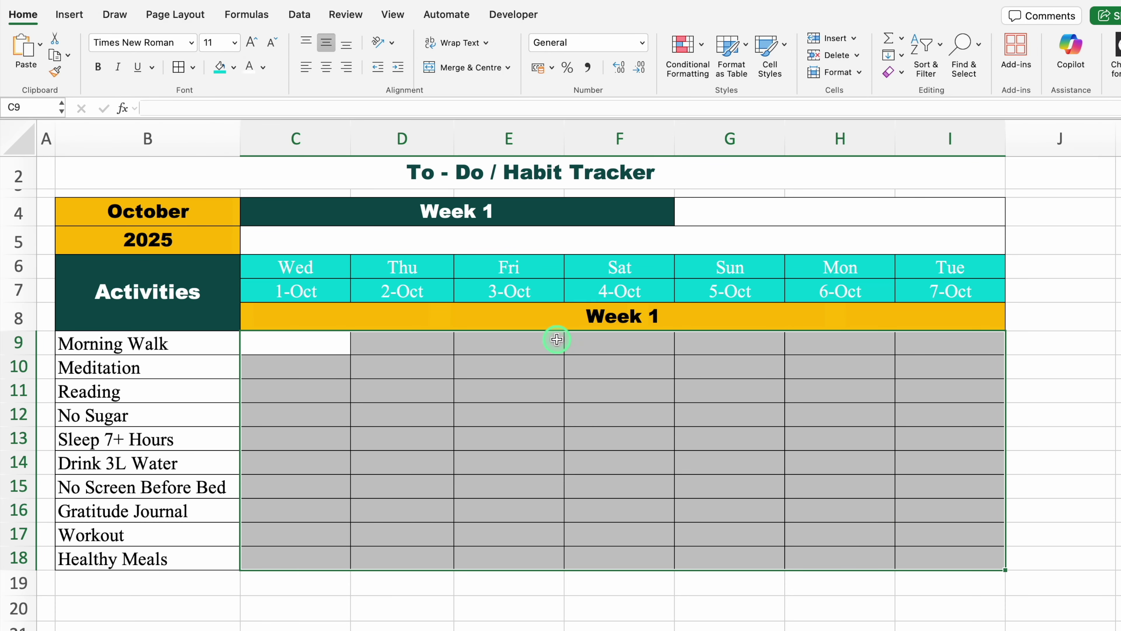
click(71, 15)
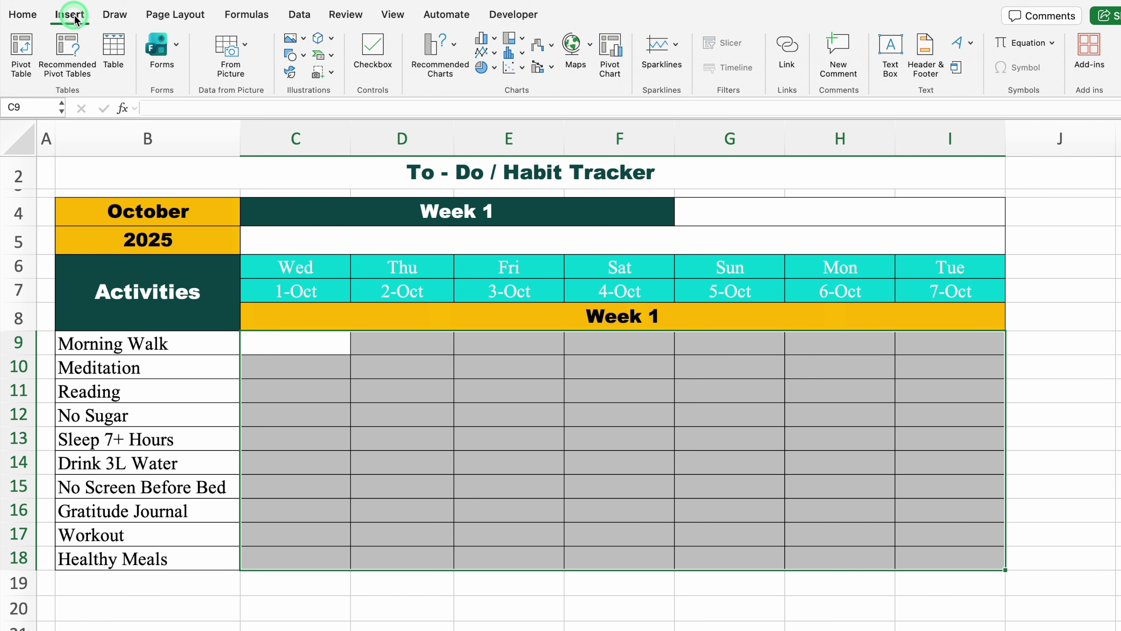
click(373, 47)
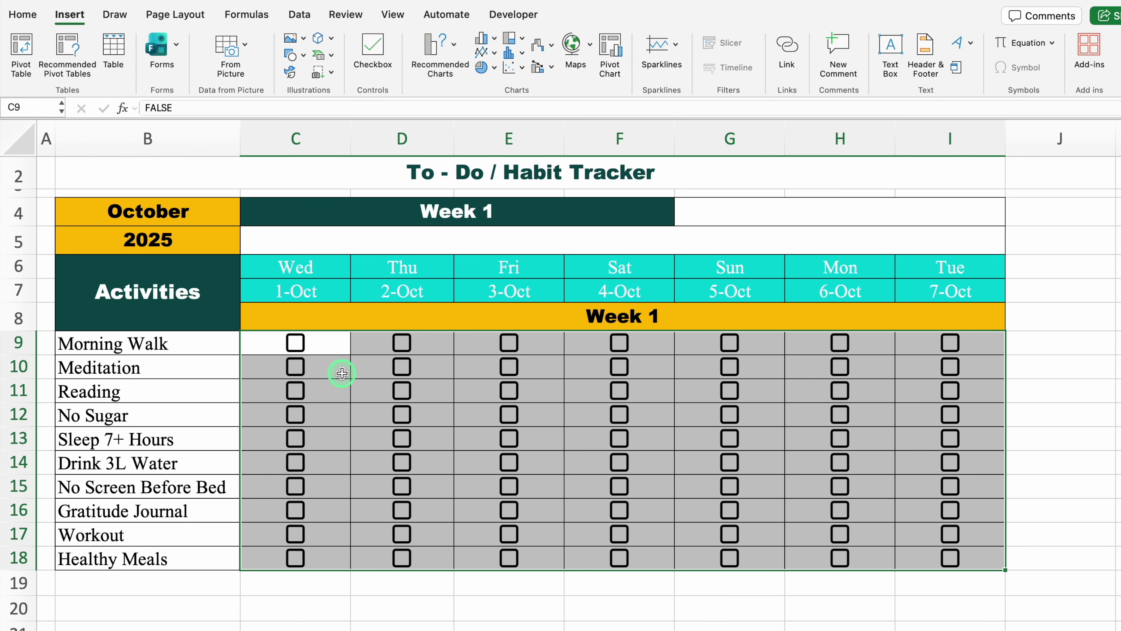
Create a conditional highlight rule on the checkbox range C9:I18 for cell values equal to True
click(29, 16)
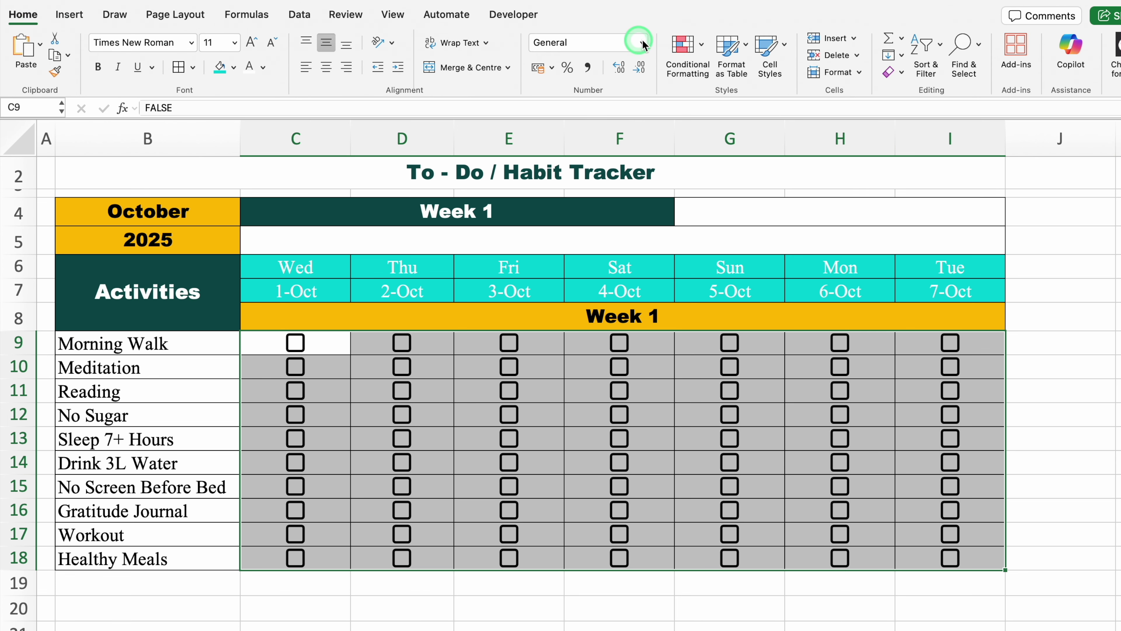
click(682, 52)
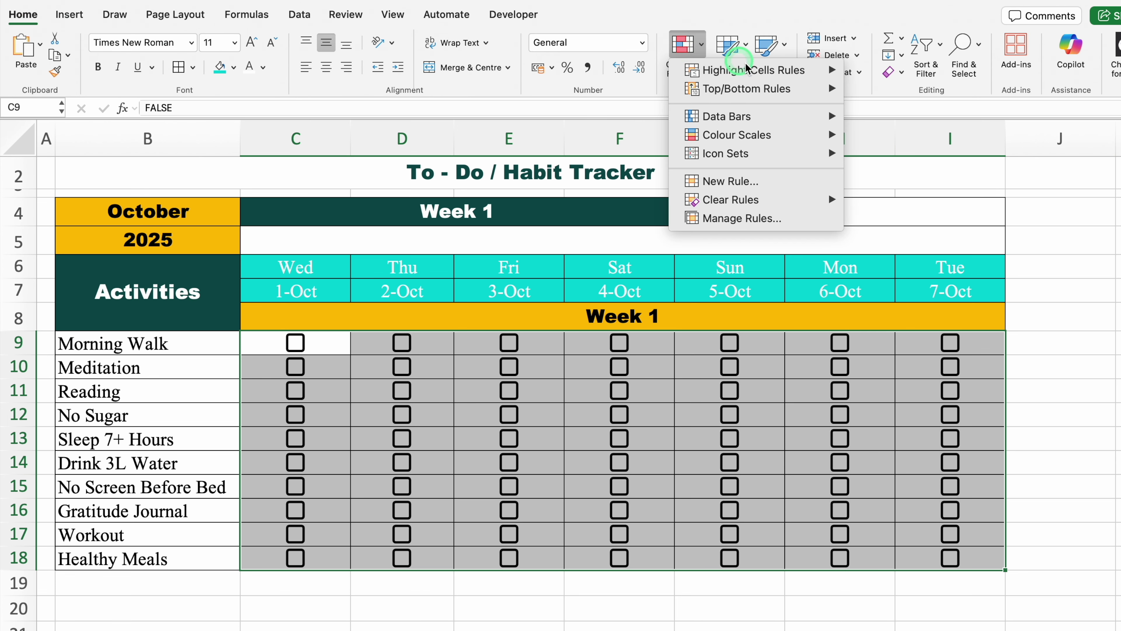
mouse_move(770, 72)
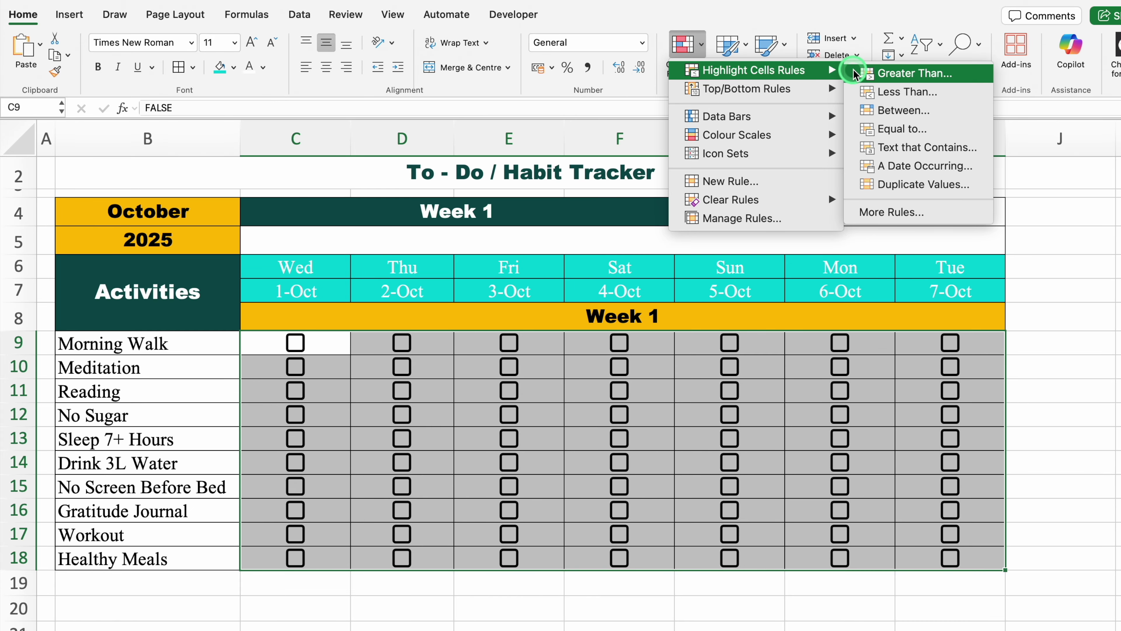
click(921, 131)
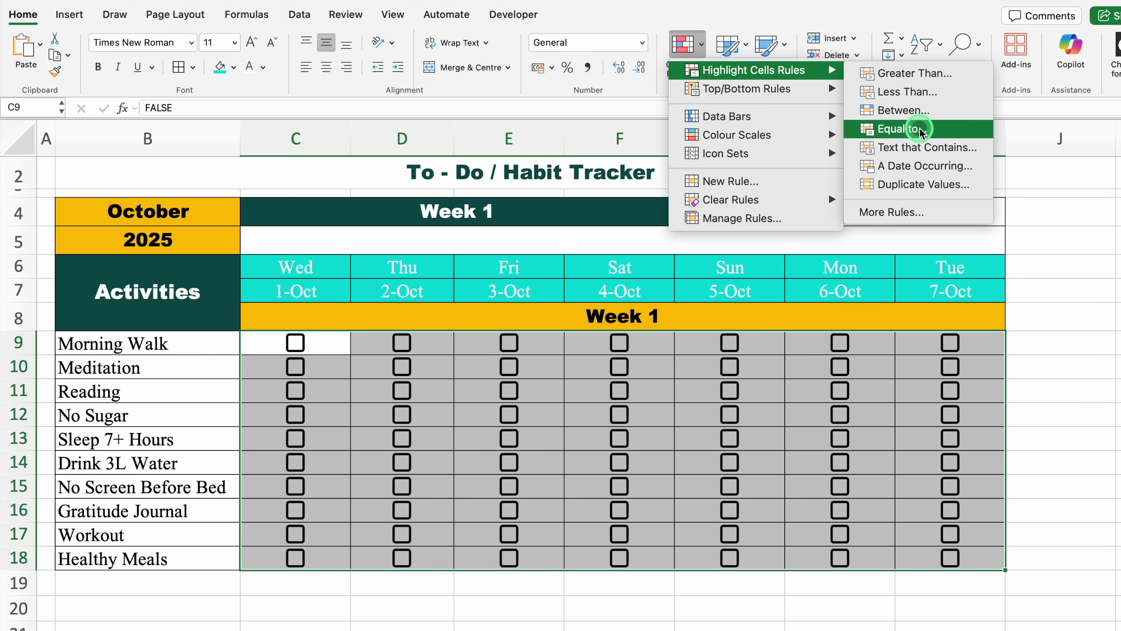
click(702, 271)
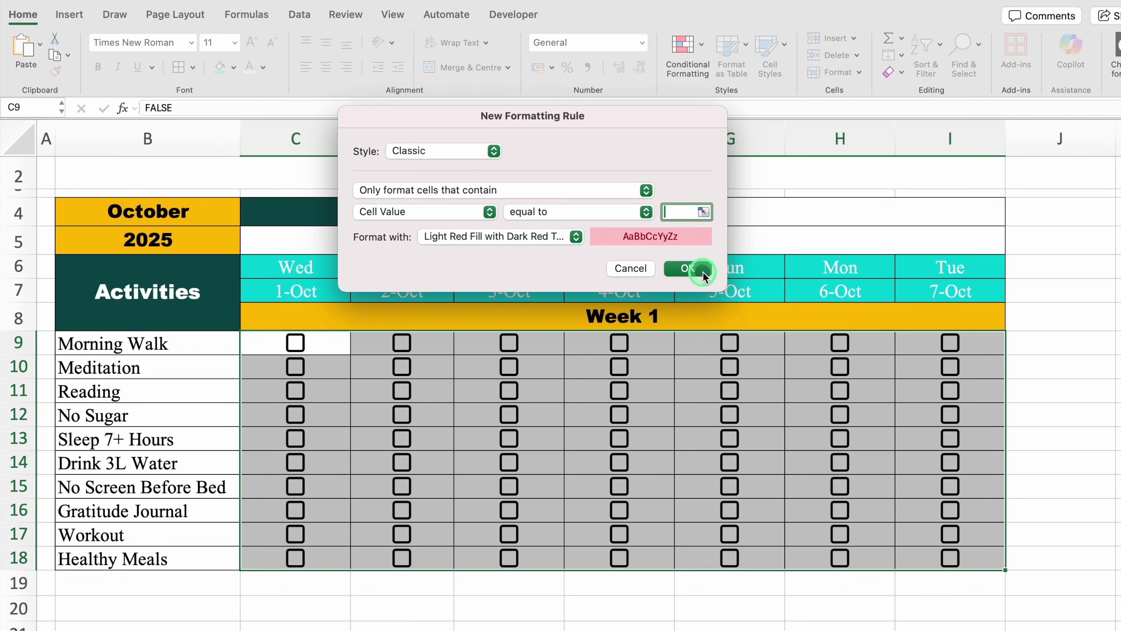
text(True)
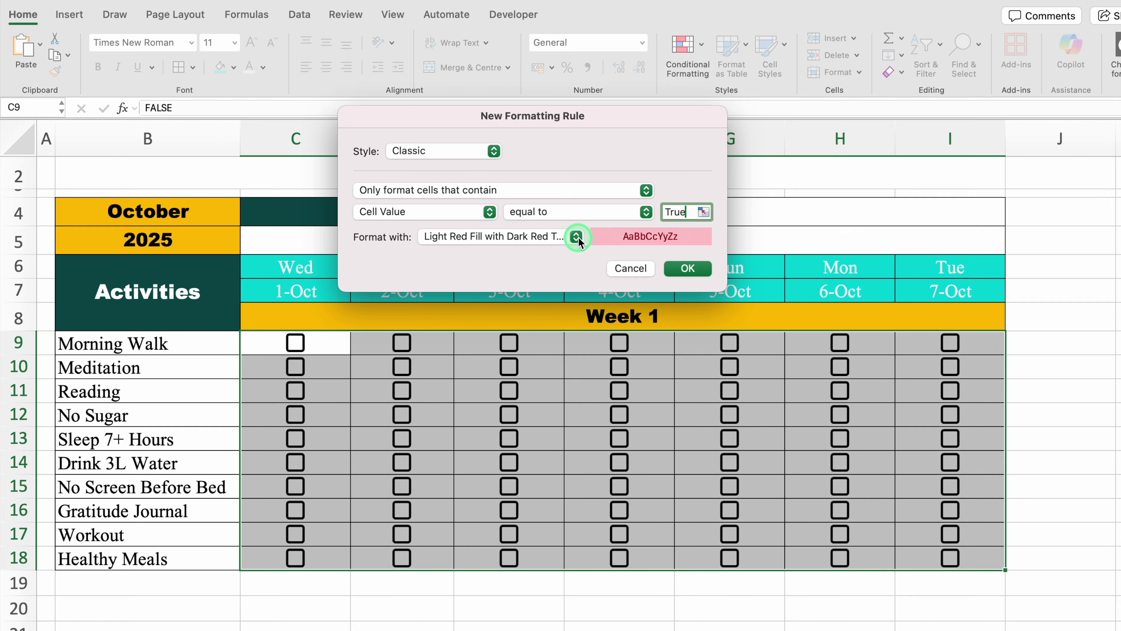
Give the equal-to-True rule a custom format with a standard green font colour and apply the rule
click(576, 237)
click(513, 338)
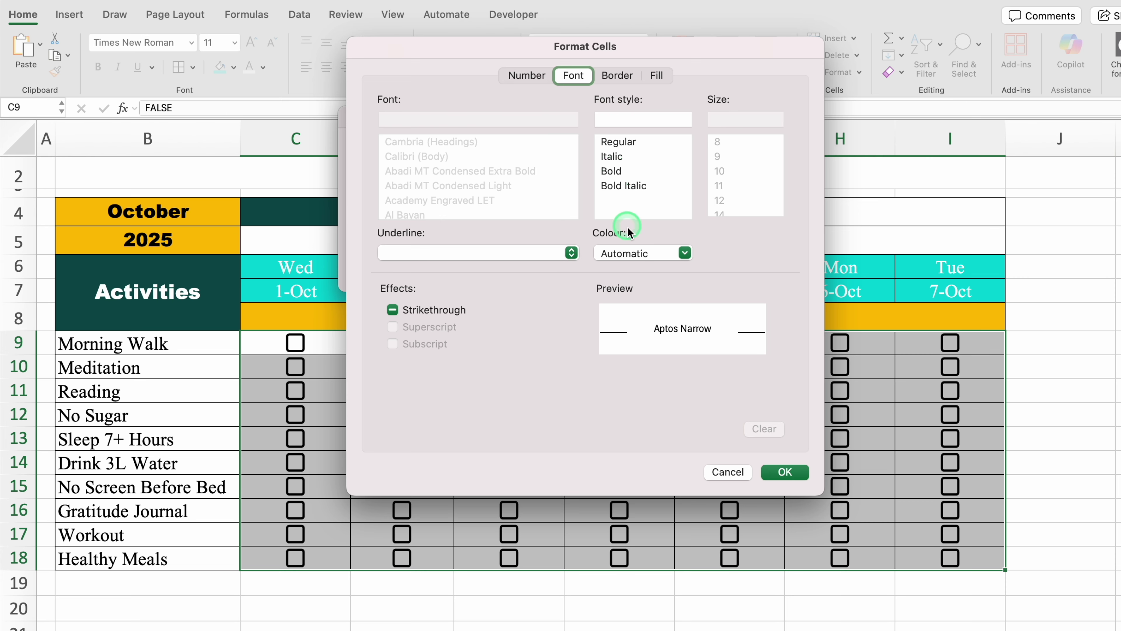
click(684, 254)
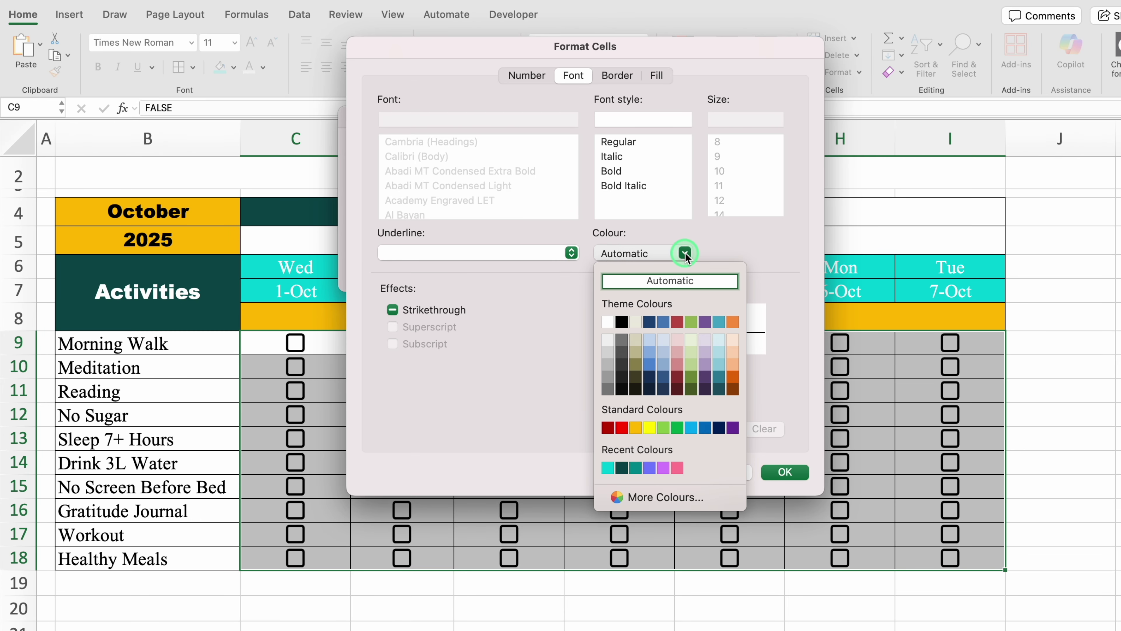
click(678, 428)
click(785, 471)
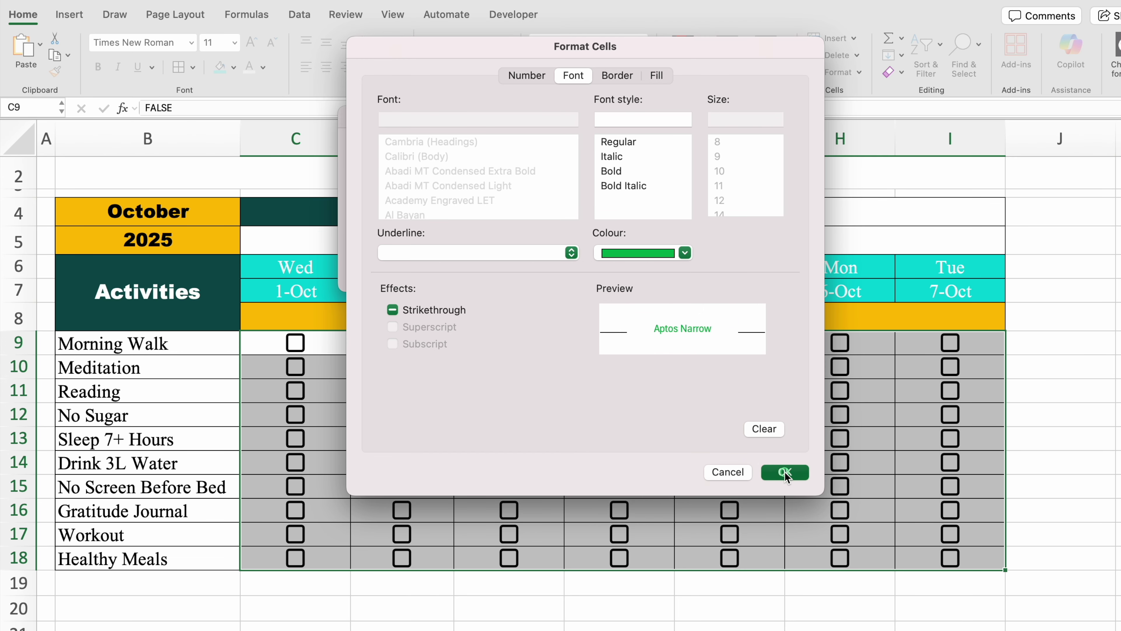
click(695, 267)
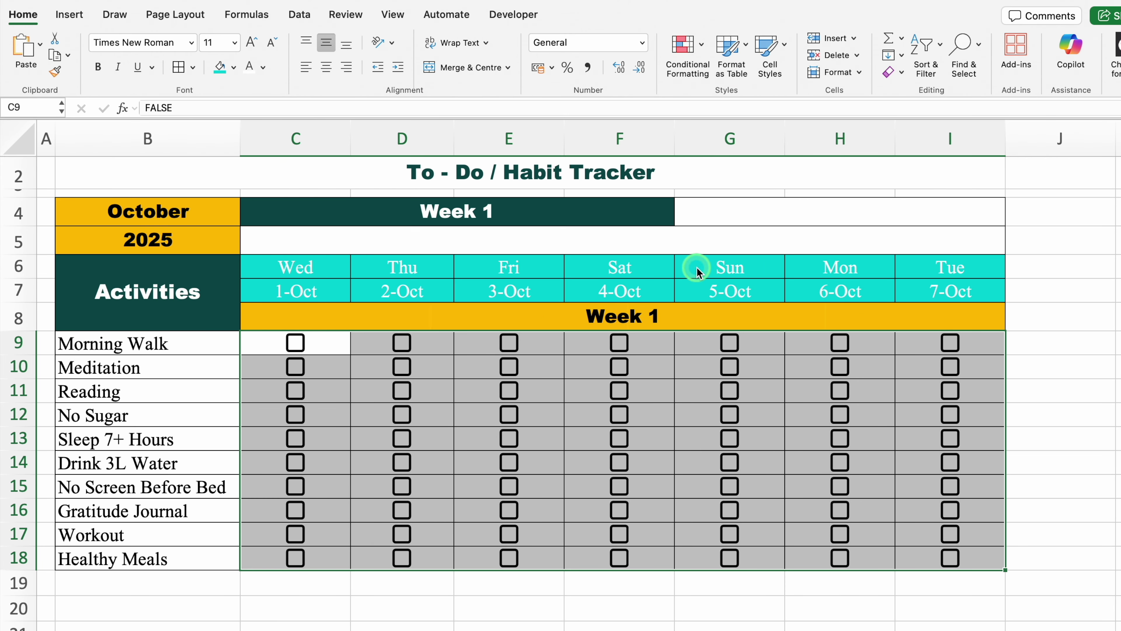
Tick the 2-Oct checkboxes for Meditation and Reading, and switch the Drink 3L Water checkbox on and off again
click(400, 367)
click(401, 390)
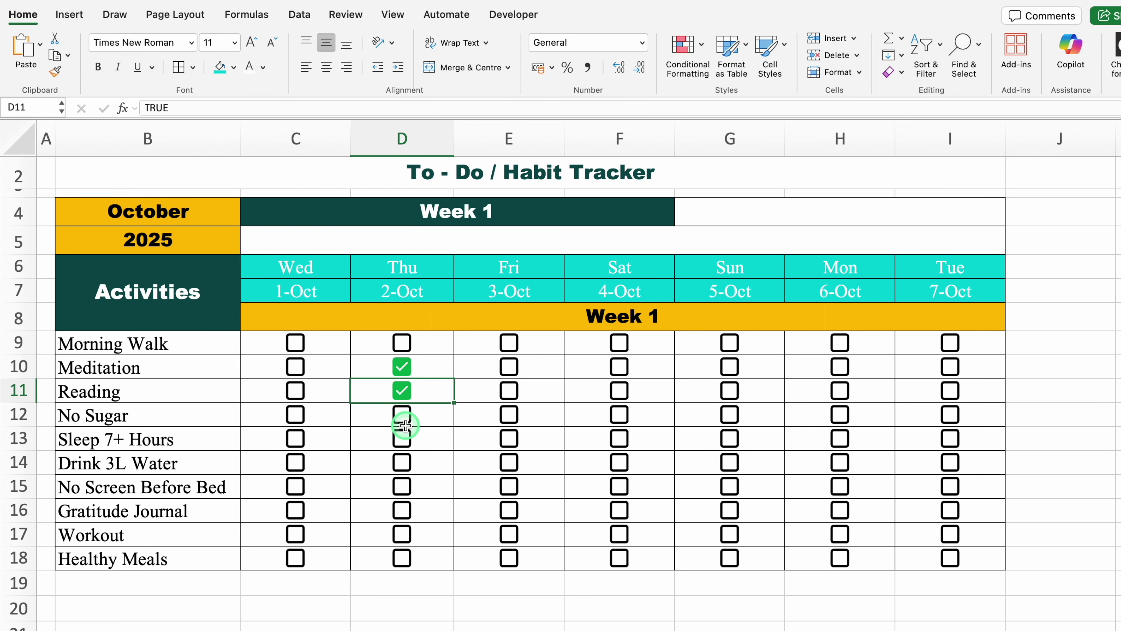
click(401, 414)
click(405, 462)
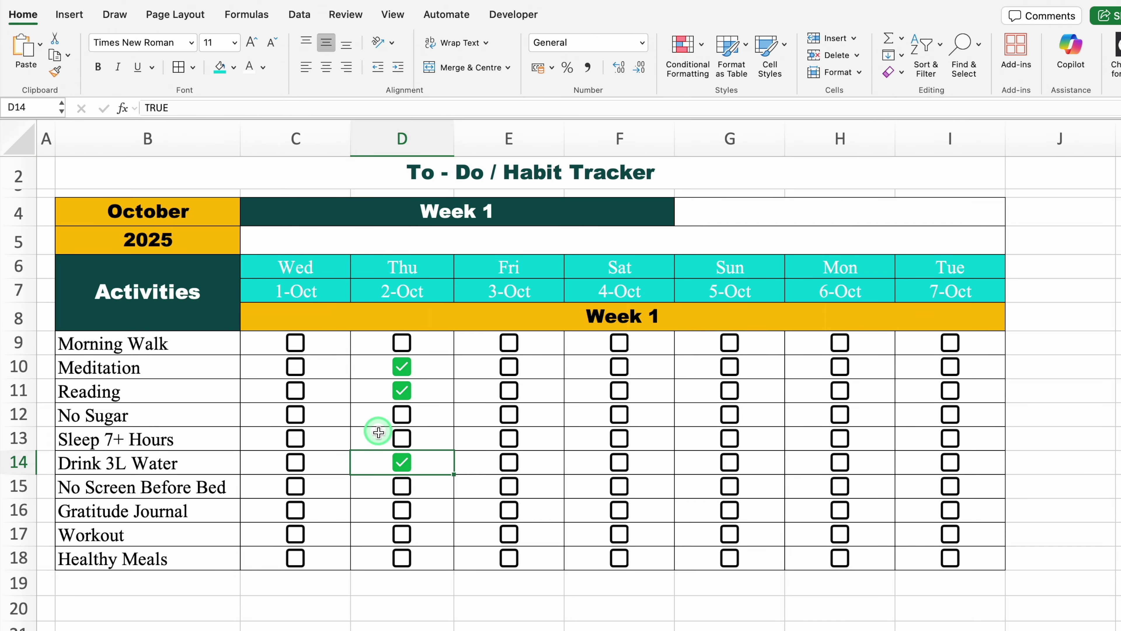
click(402, 462)
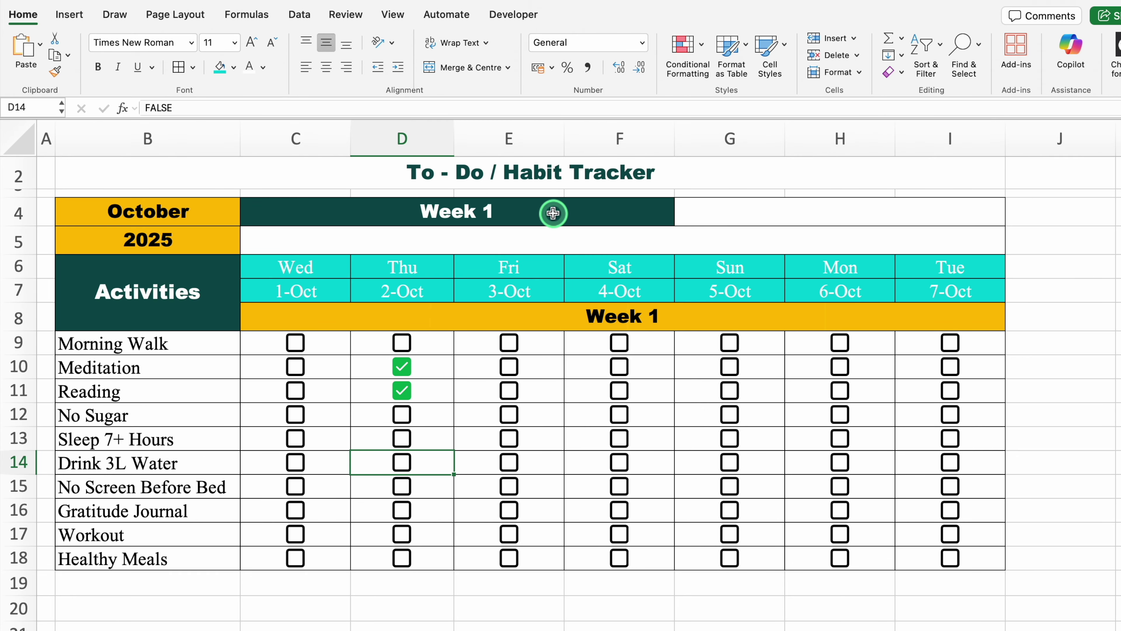
Count the ticked checkboxes beside the Week 1 header by entering =COUNTIF(C9:I18,True) in merged cell G4
click(709, 216)
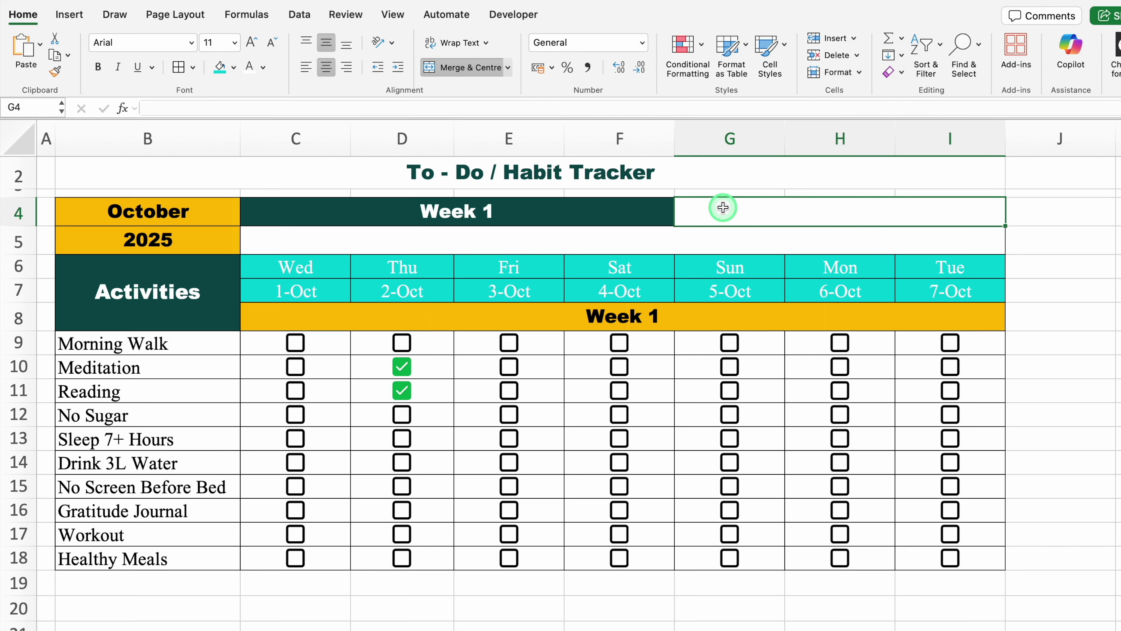
text(=)
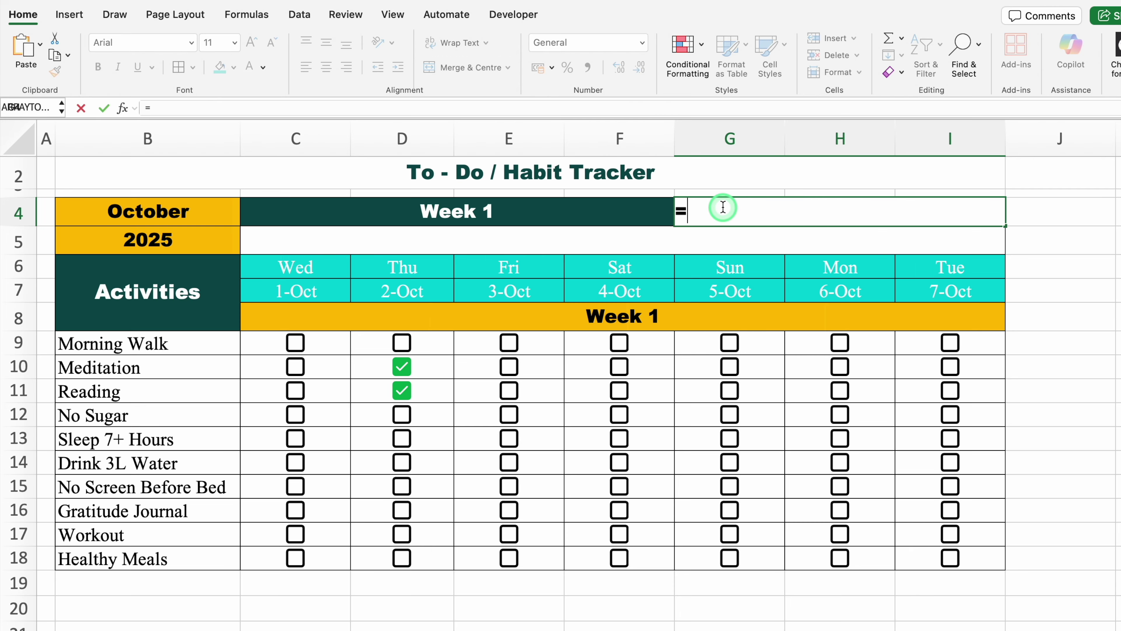
text(COUNTIF()
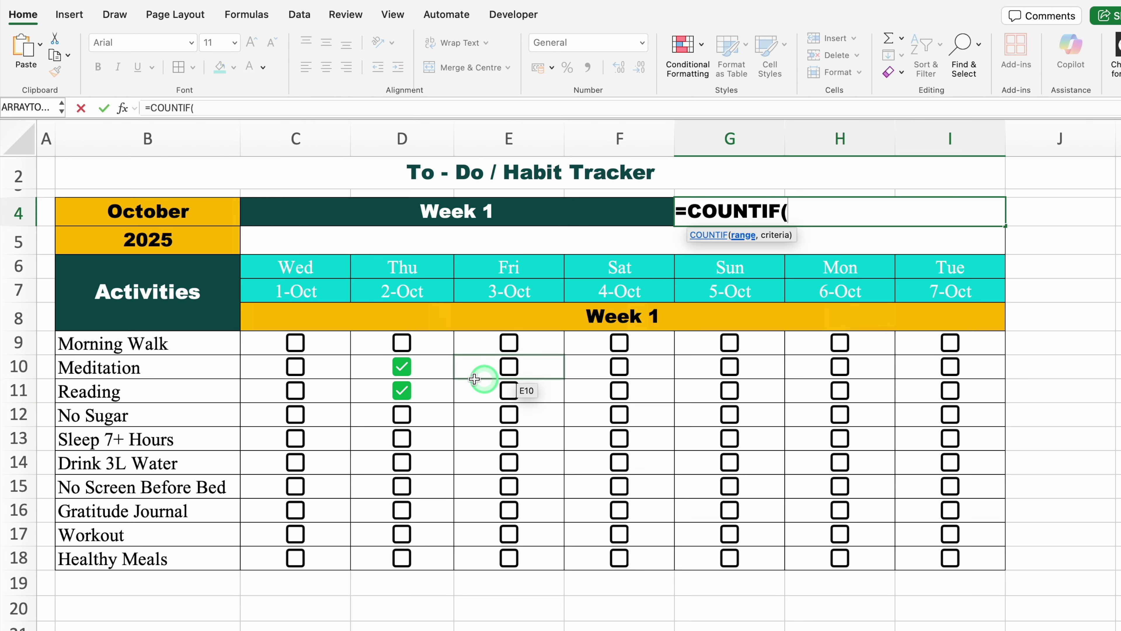
drag(332, 345, 926, 555)
text(,)
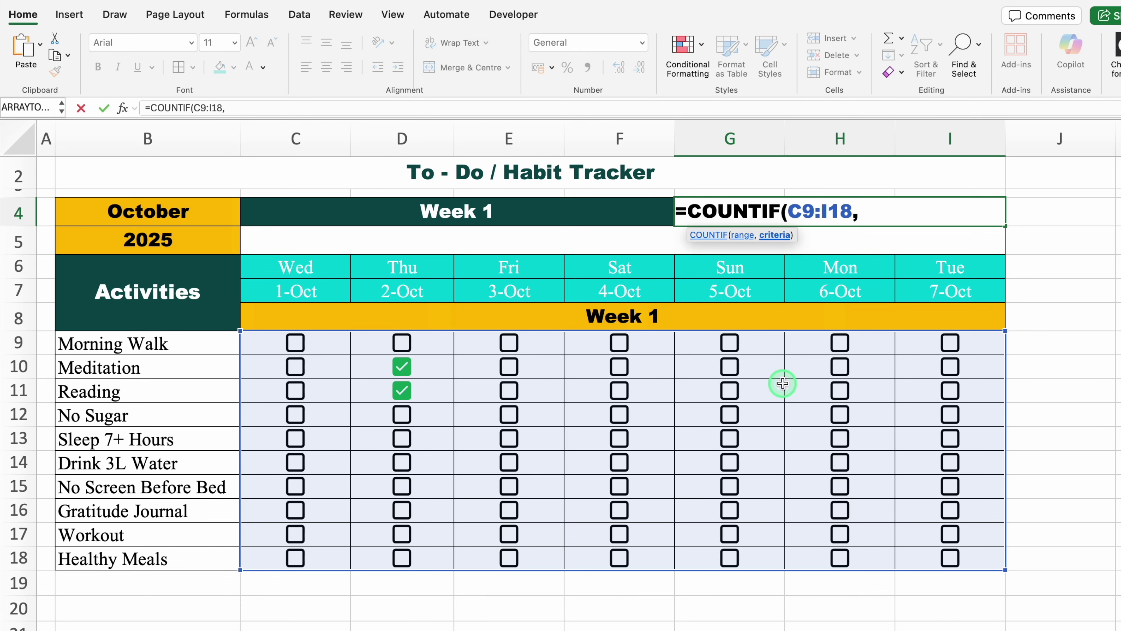
text(True)
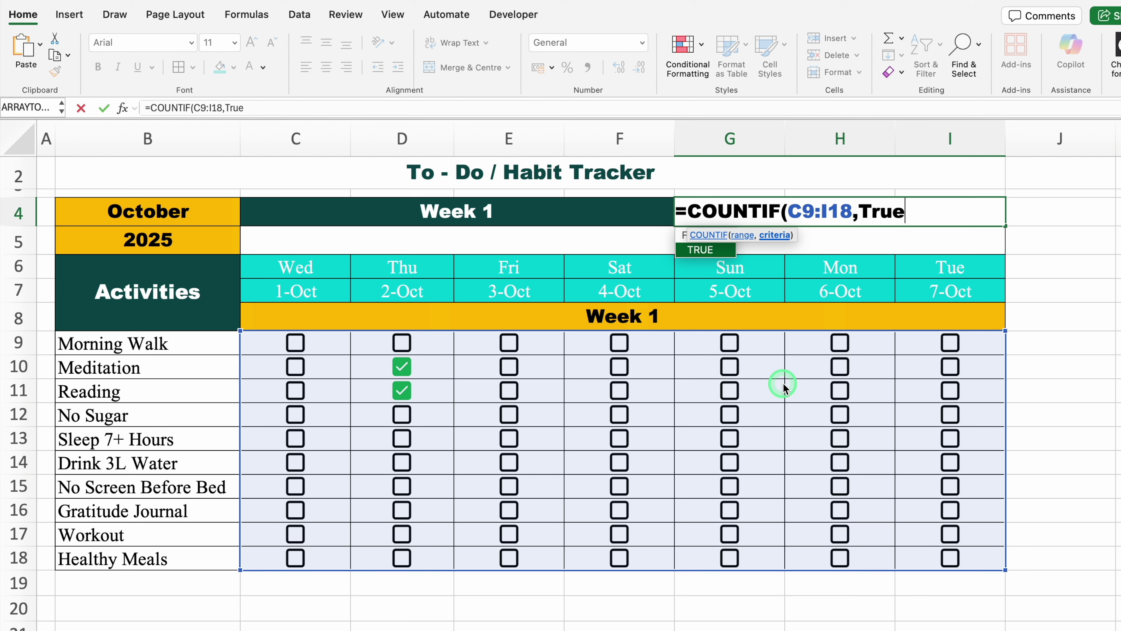
text())
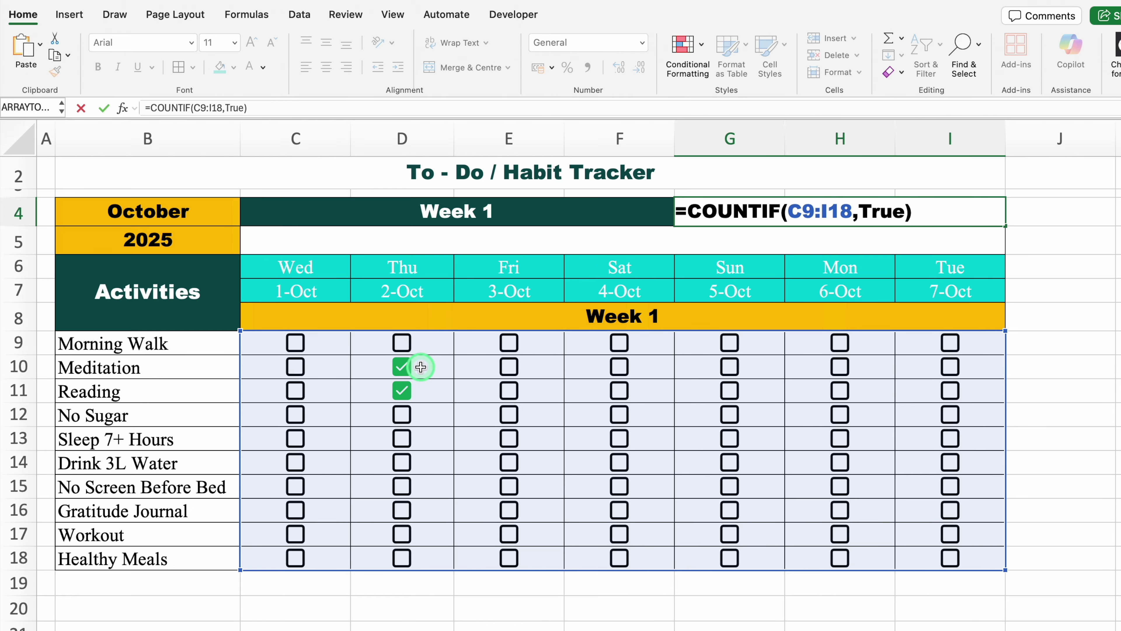
key(Return)
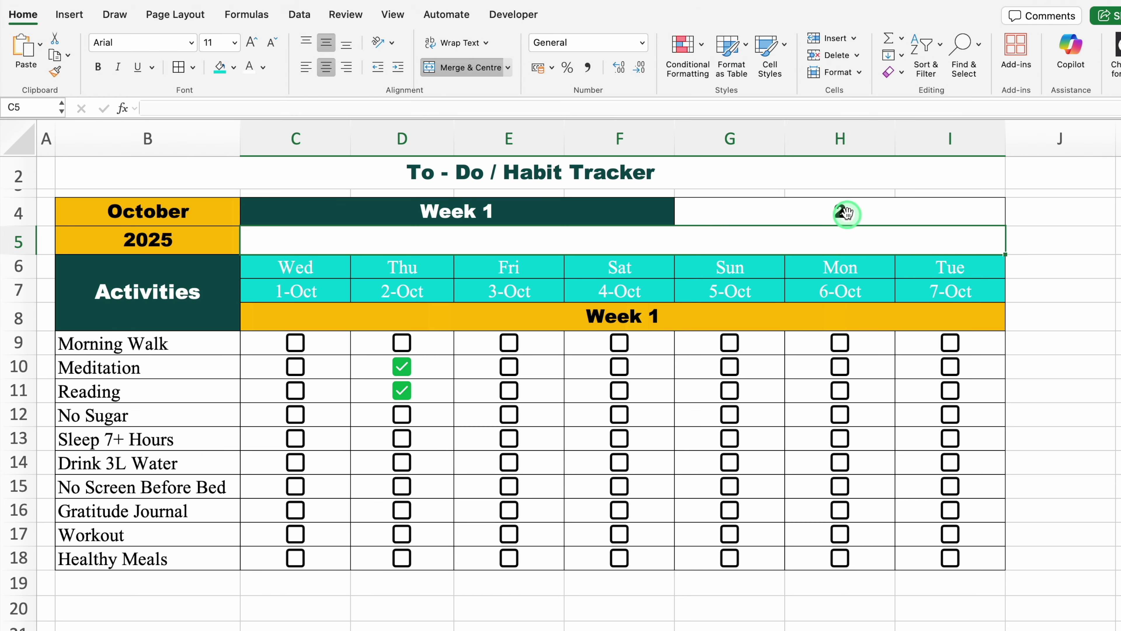
Tick the 2-Oct checkboxes from No Sugar through Gratitude Journal (D12:D16) to test the count in G4
click(844, 211)
click(402, 414)
click(403, 437)
click(402, 462)
click(401, 486)
click(405, 511)
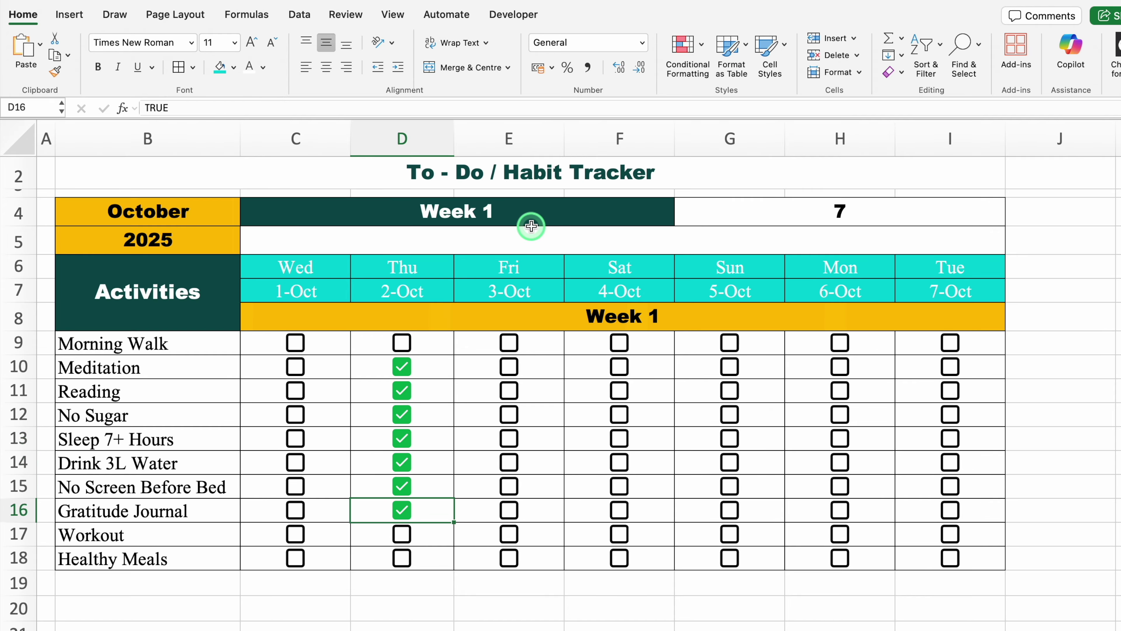
Enter a COUNTA formula over the checkbox range C9:I18 in merged cell C5
click(530, 238)
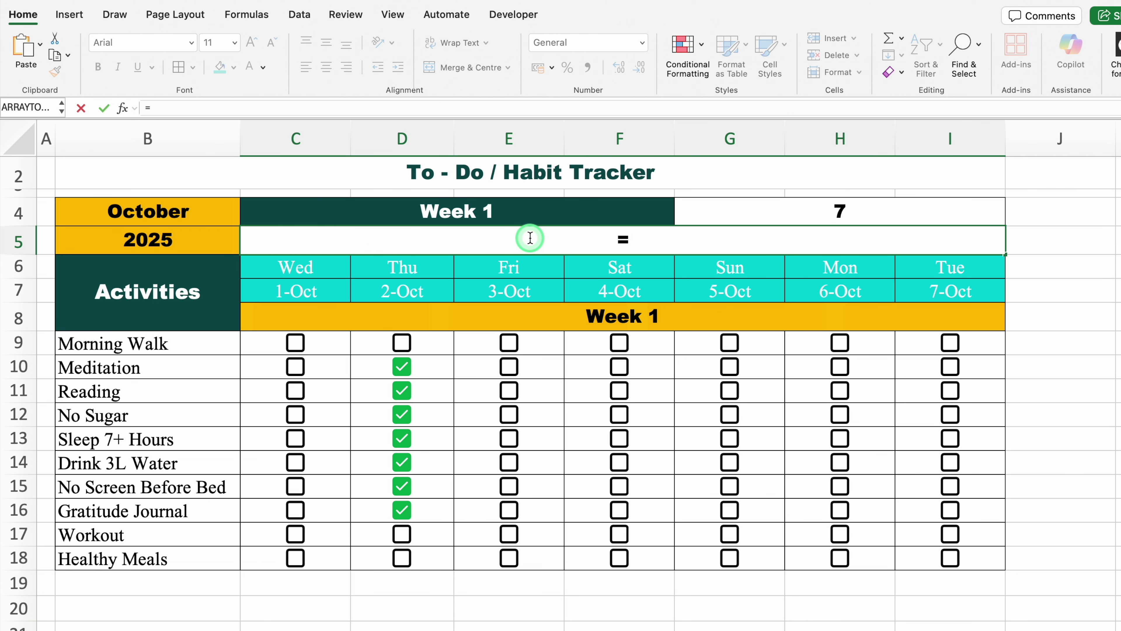
text(COUNTA)
double_click(275, 277)
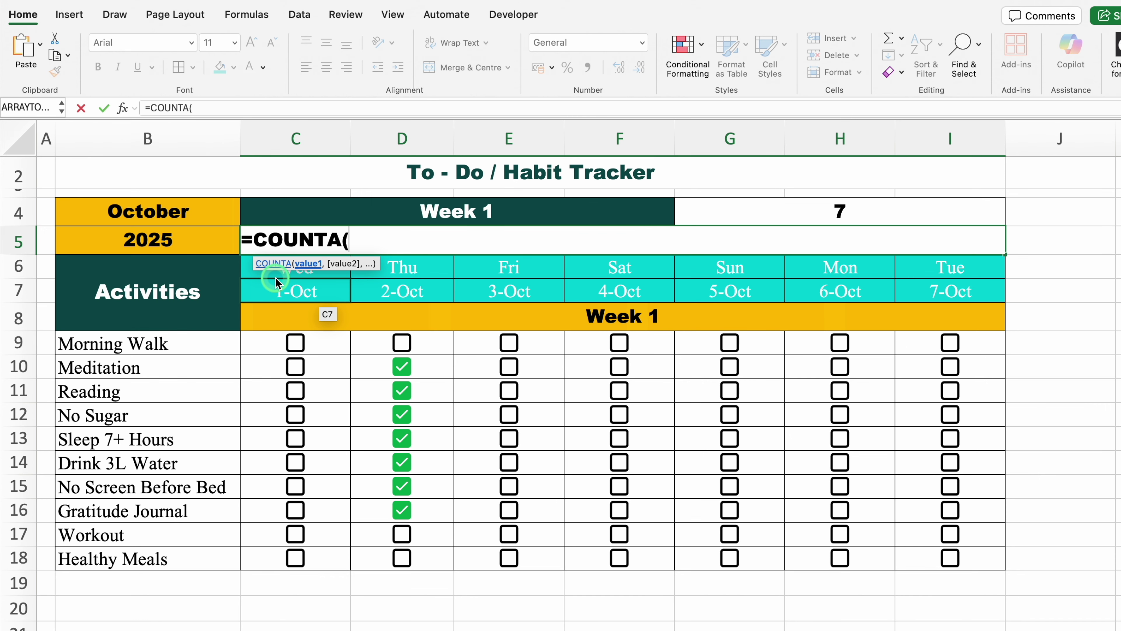
drag(333, 340, 913, 564)
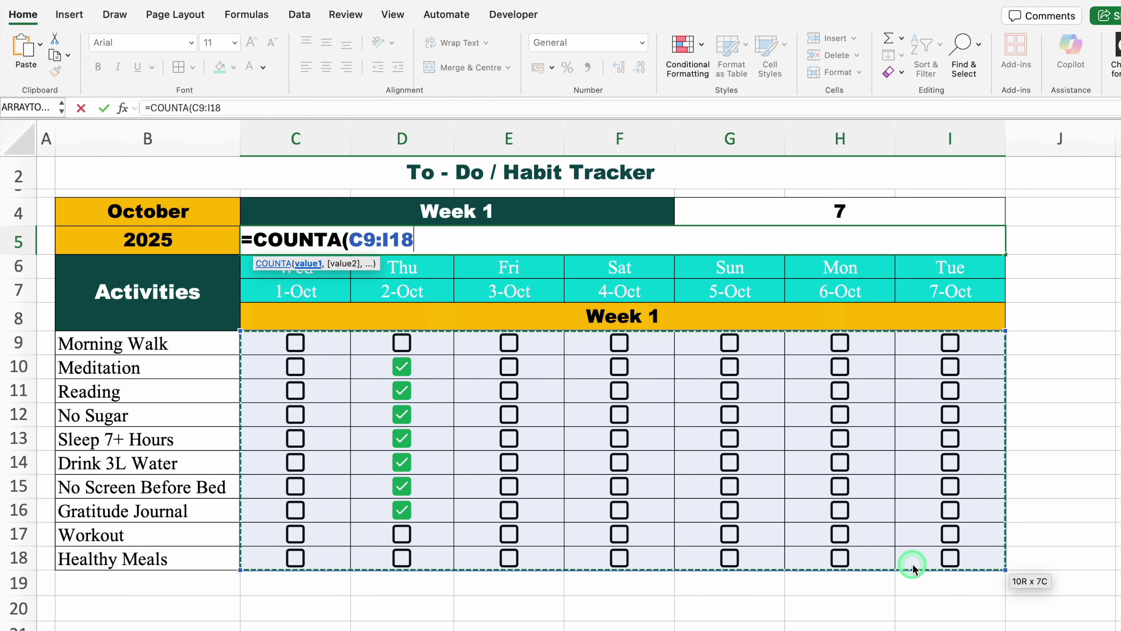
key(Return)
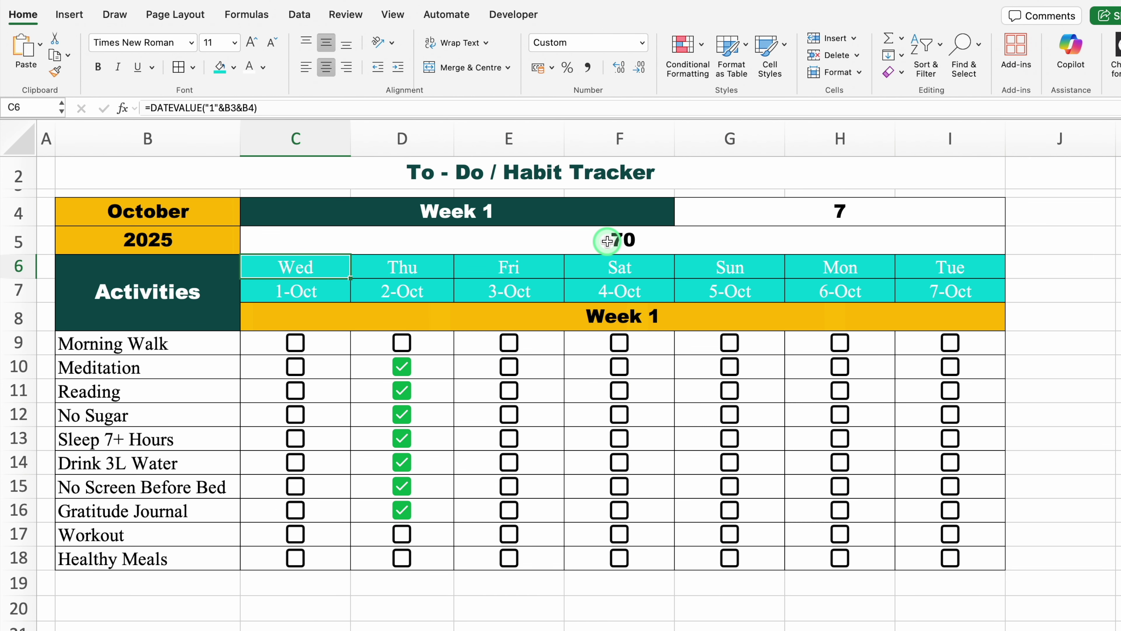
Edit the formula in C5 to divide the ticked count by all checkboxes: =G4/COUNTA(C9:I18)
click(608, 241)
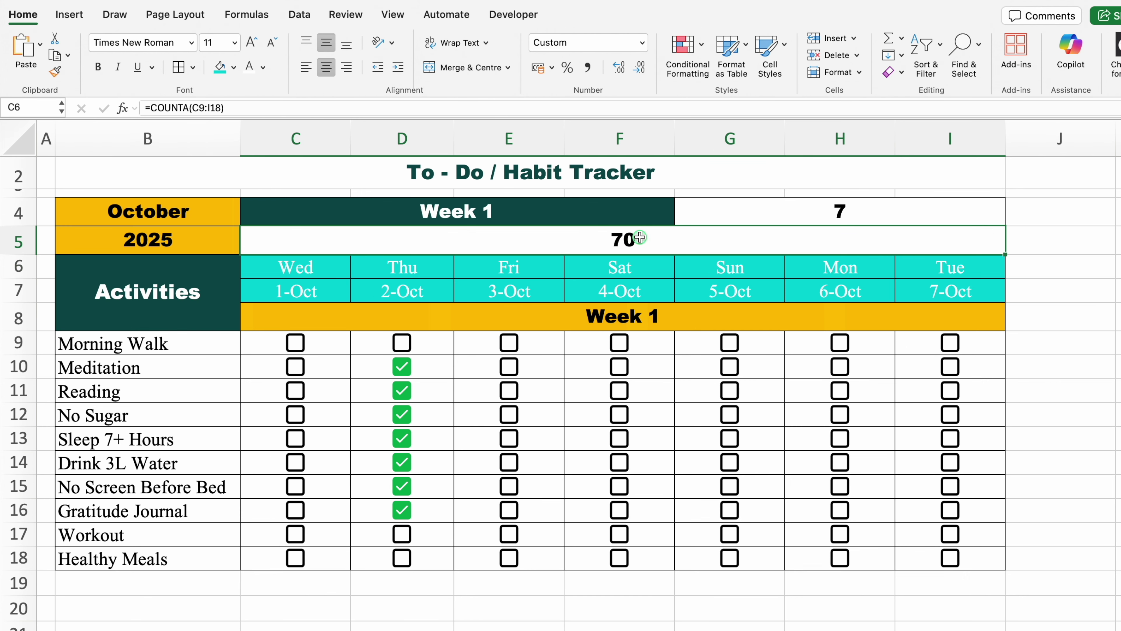
double_click(608, 241)
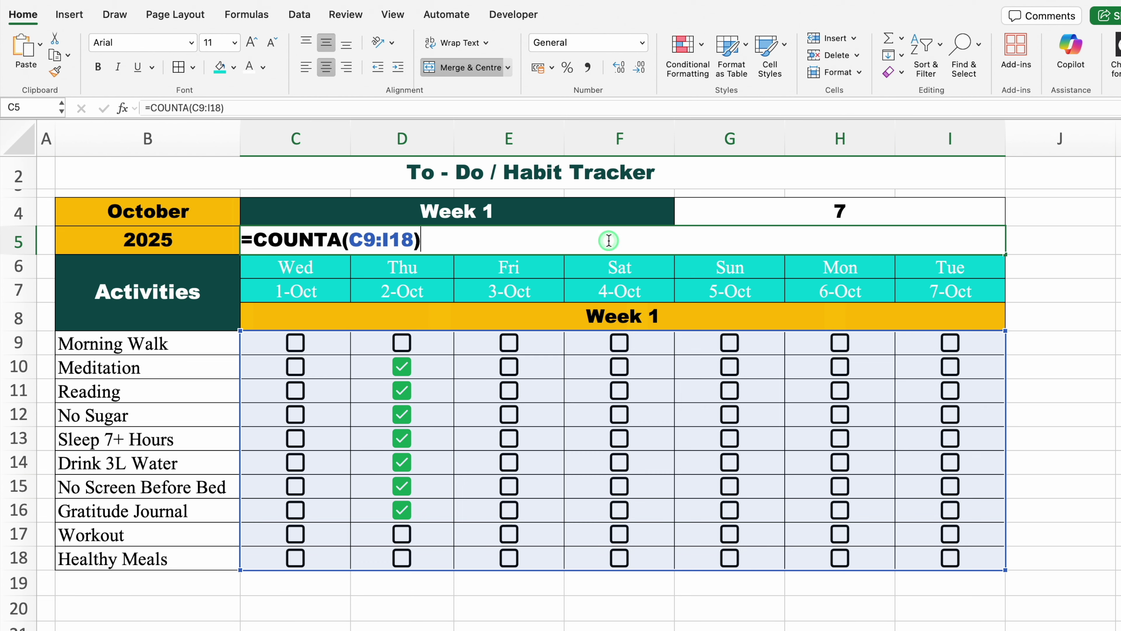
click(256, 238)
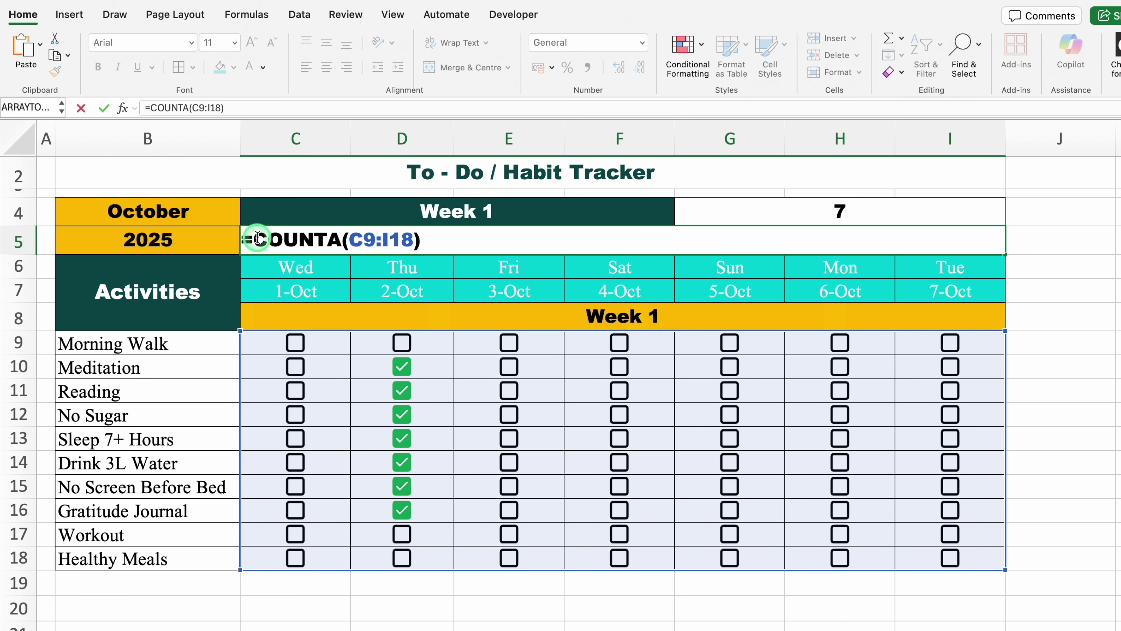
click(773, 207)
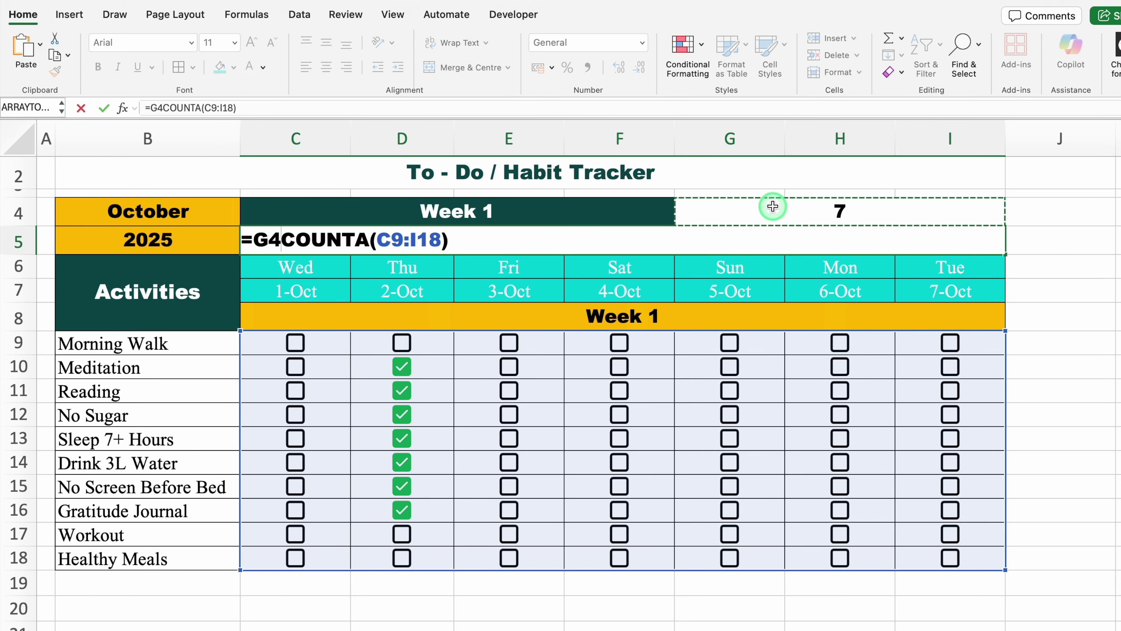
text(/)
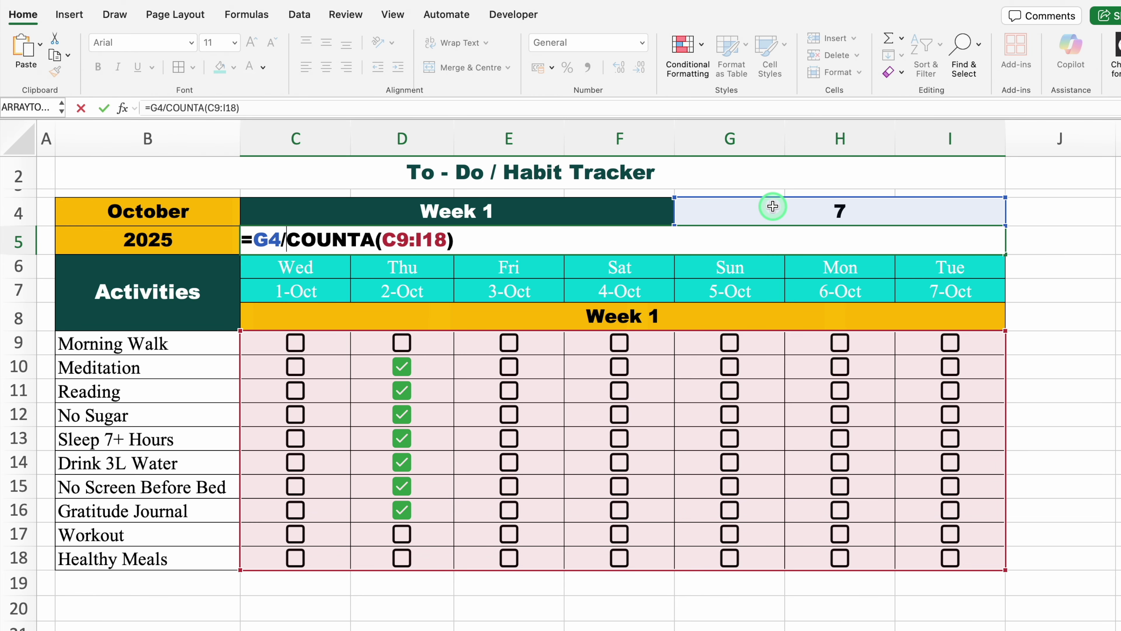
key(Return)
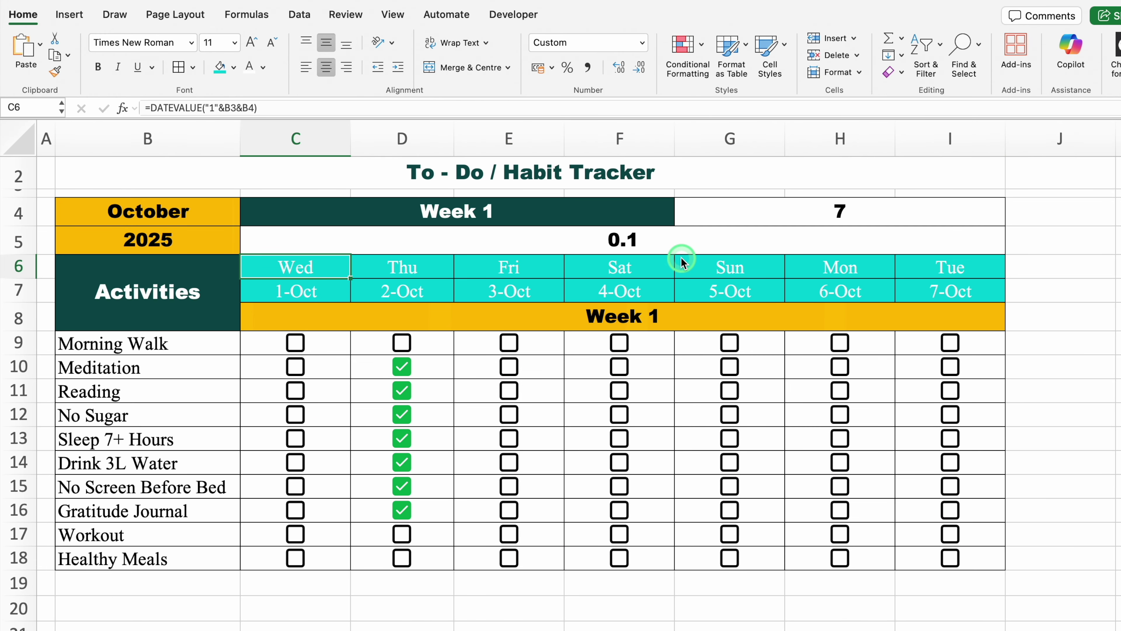
Format the completion ratio in C5 as a percentage with 0 decimal places
click(655, 234)
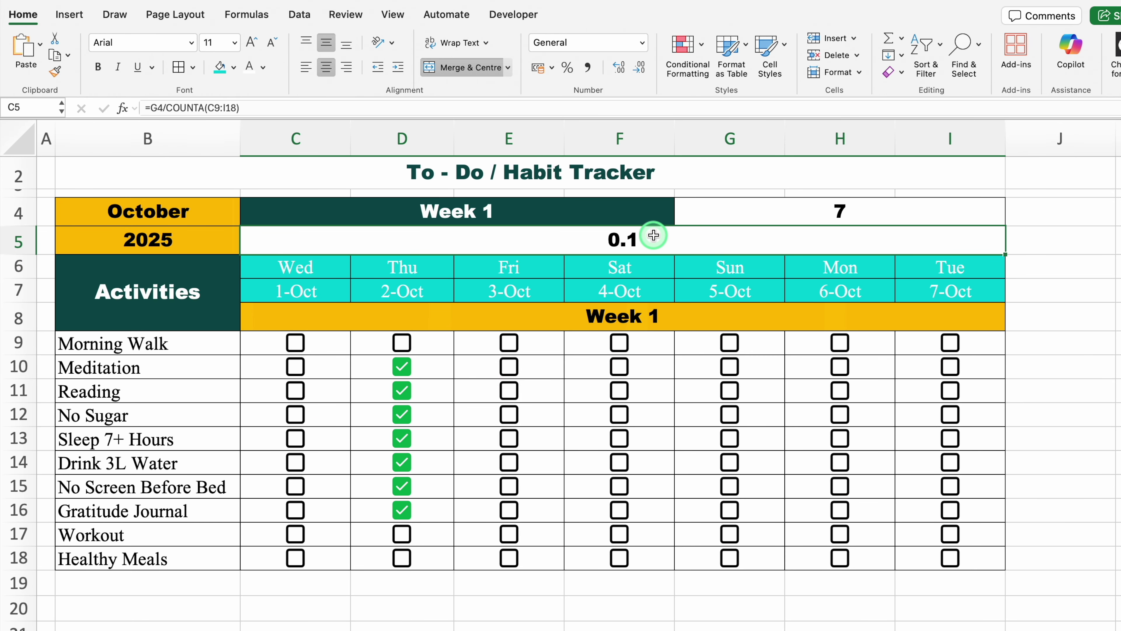
key(super+1)
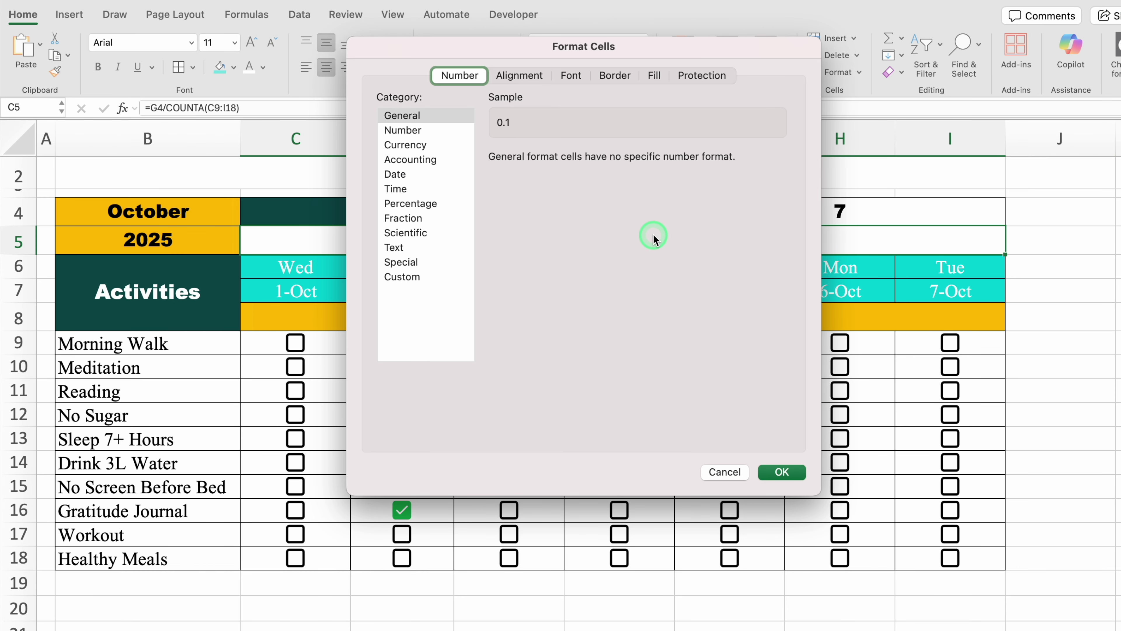
click(431, 203)
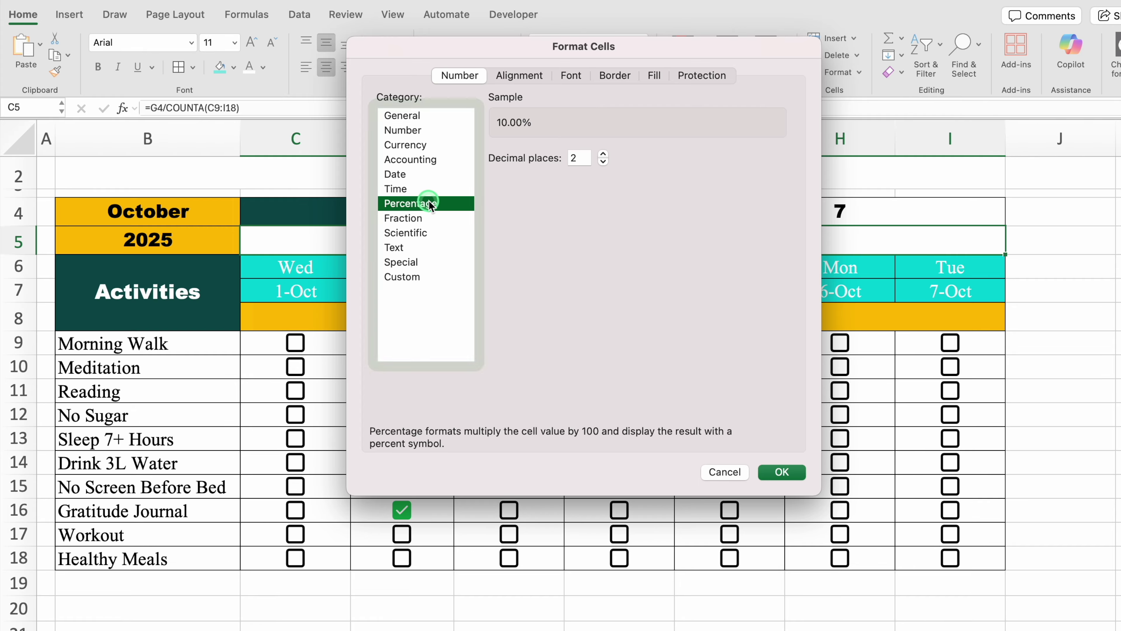
click(603, 162)
click(602, 162)
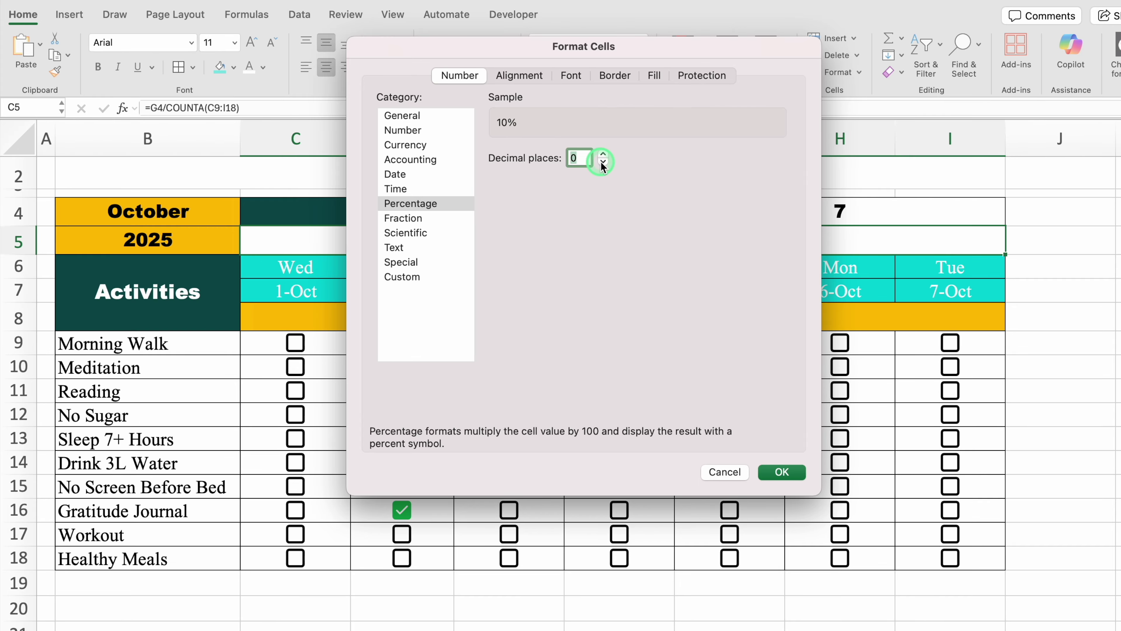
click(784, 472)
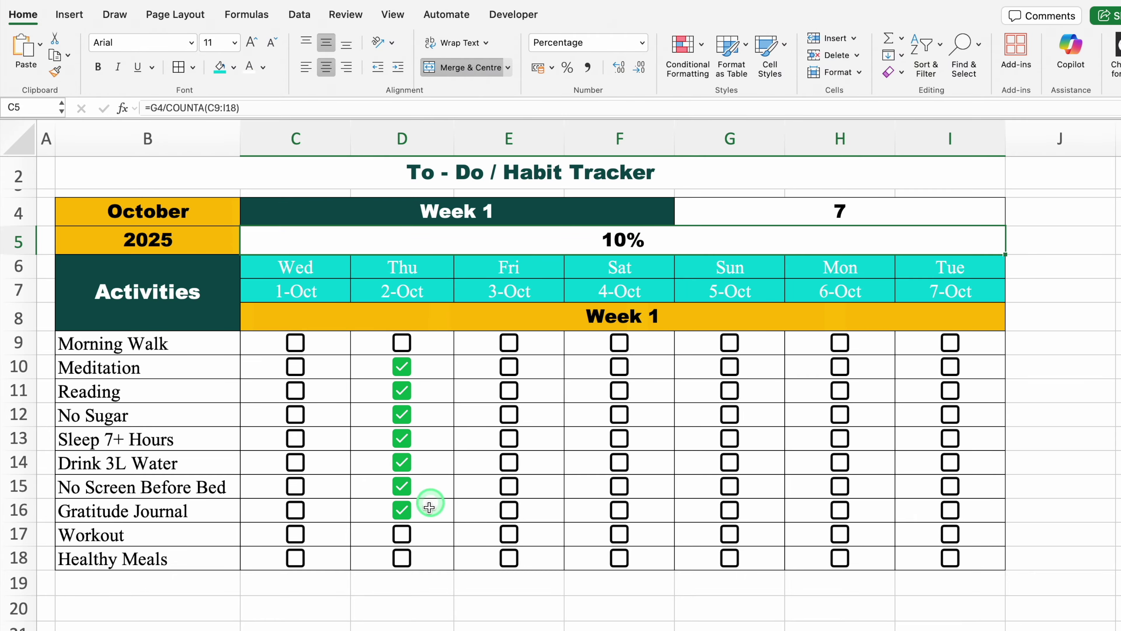
Tick Workout on 2-Oct, and No Screen Before Bed, No Sugar, Reading, Meditation and Morning Walk on 3-Oct
click(402, 534)
click(509, 485)
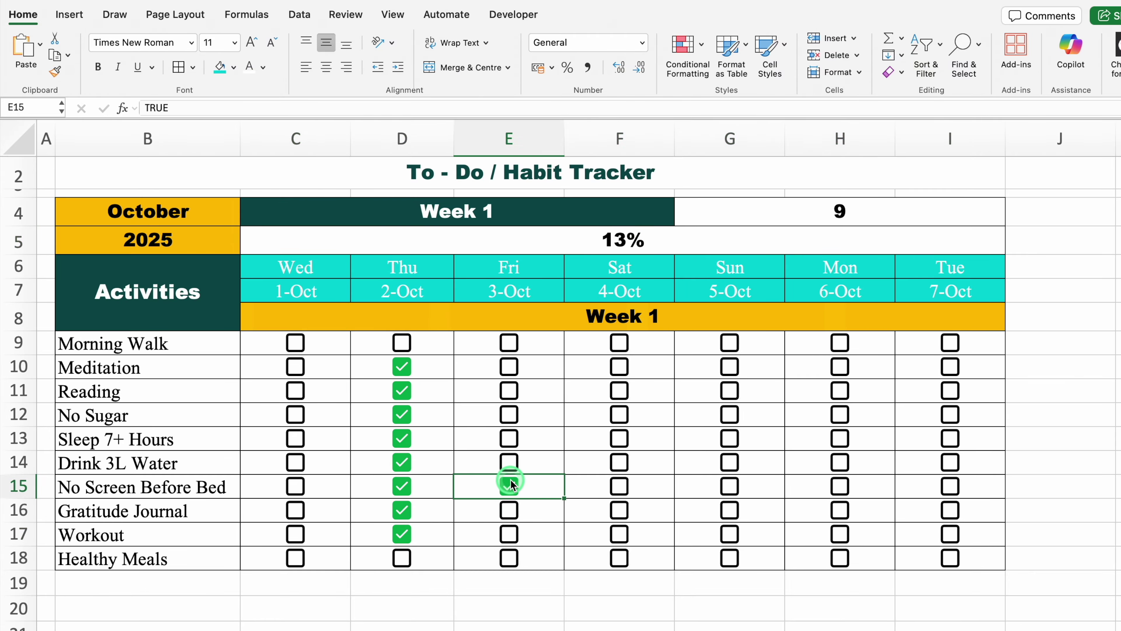
click(509, 447)
click(509, 414)
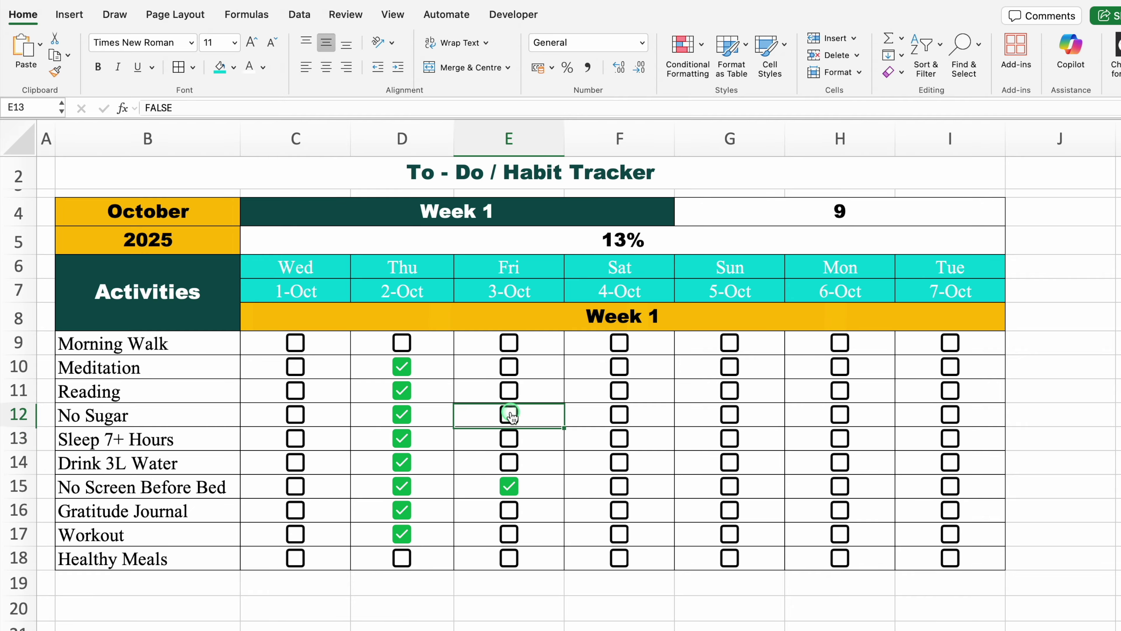
click(509, 391)
click(509, 366)
click(509, 343)
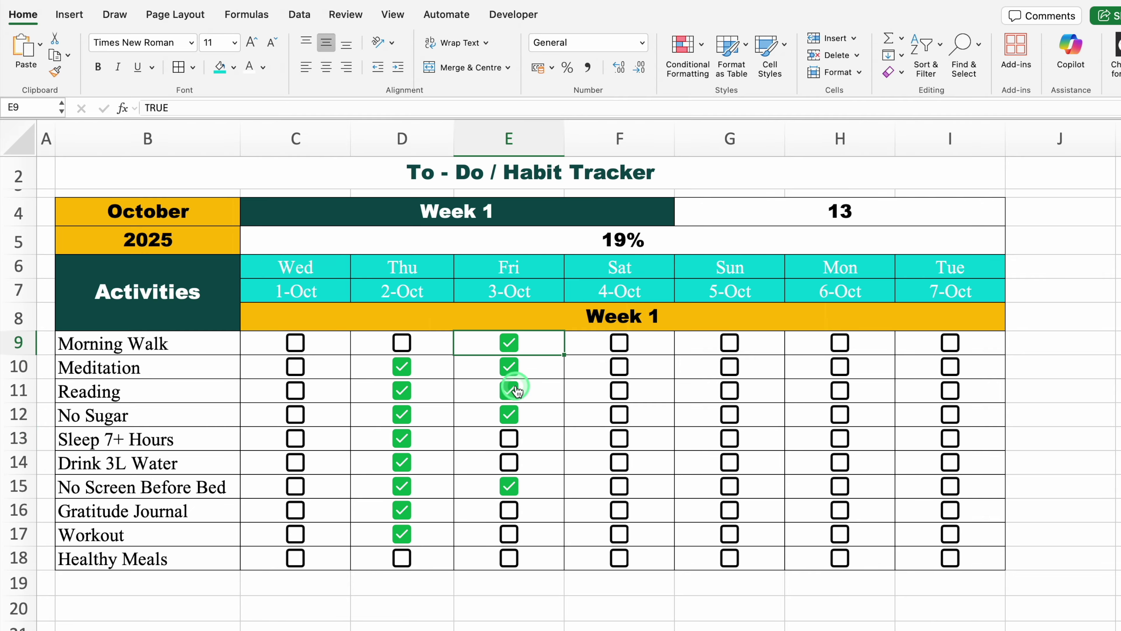
Add a solid green data bar to the completion percentage in C5
click(530, 243)
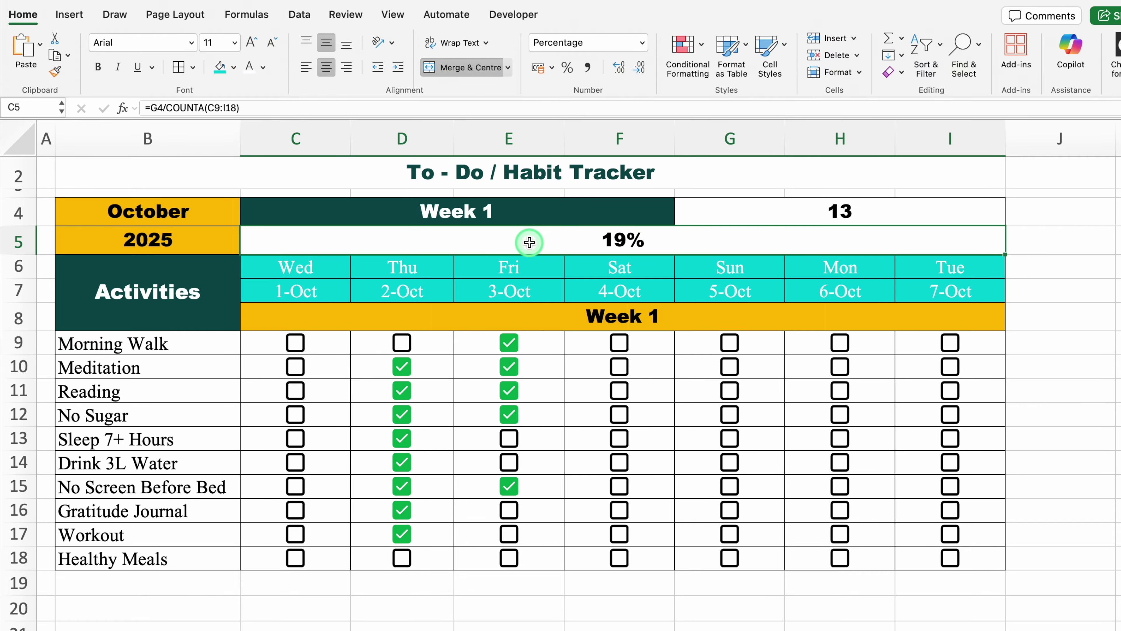
click(690, 50)
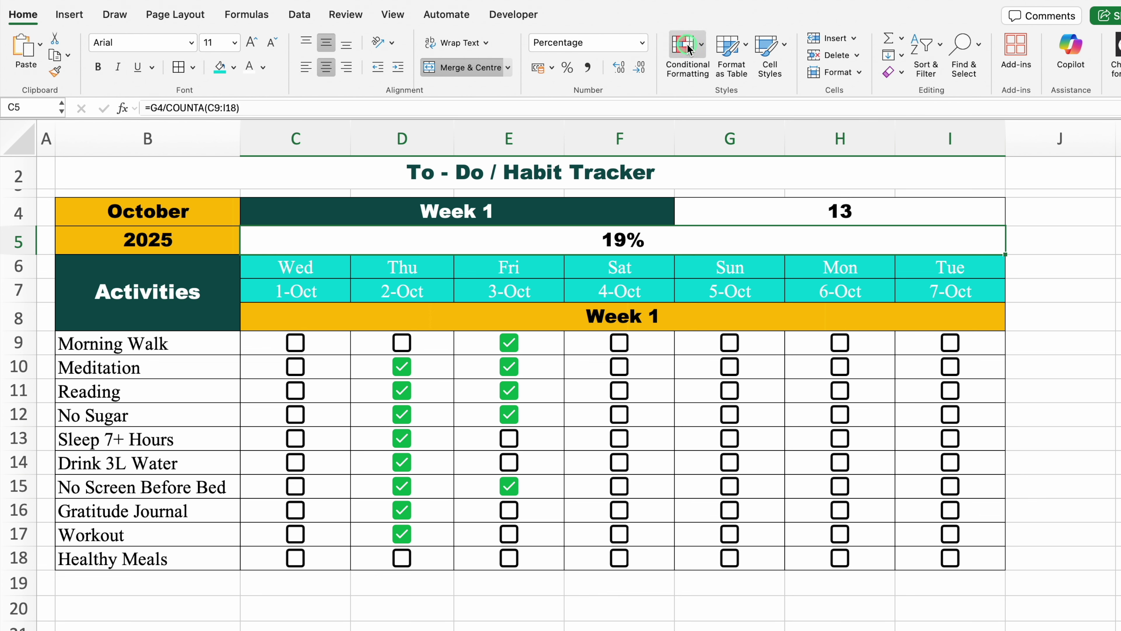
mouse_move(714, 116)
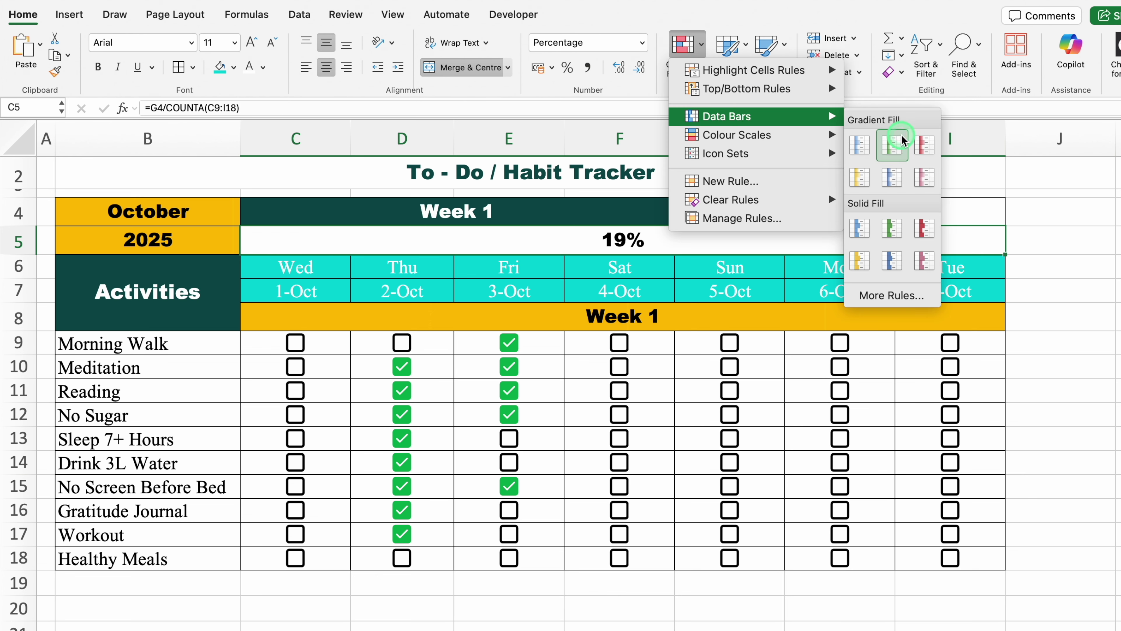
click(892, 229)
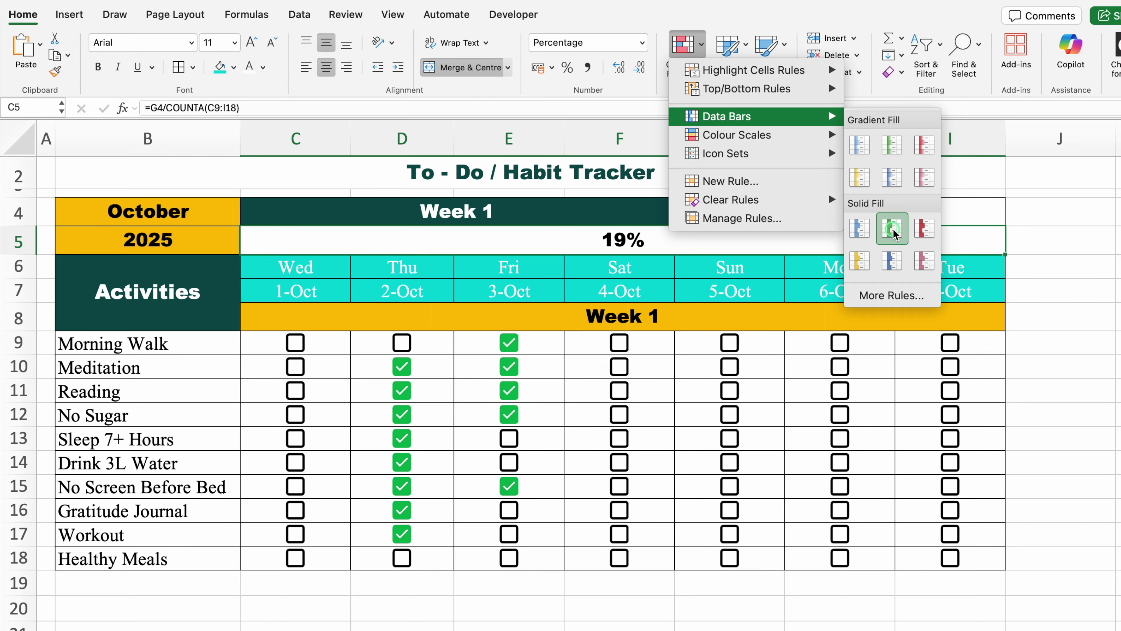
Edit the data bar rule on C5 to use Number limits, with a minimum of 0 and a maximum of 1
click(680, 246)
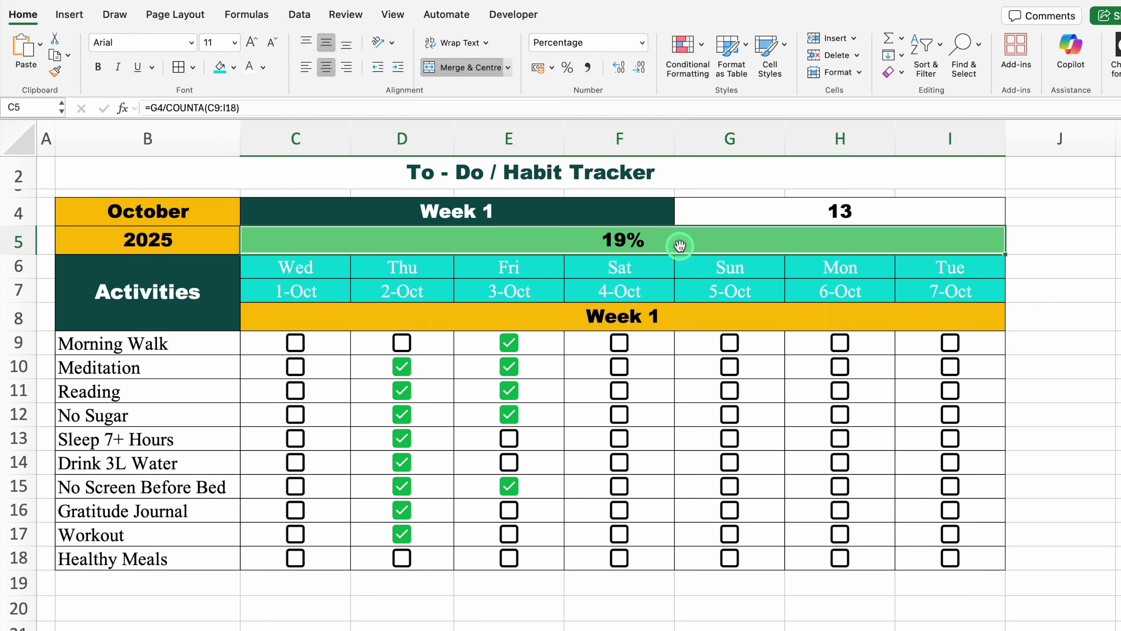
click(683, 51)
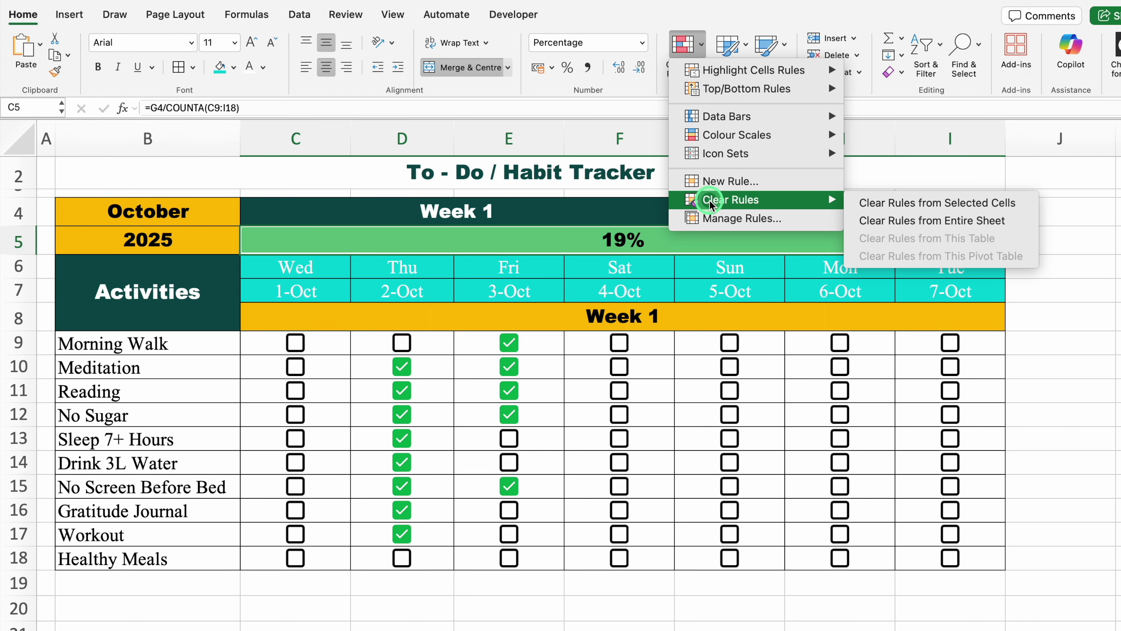
click(722, 220)
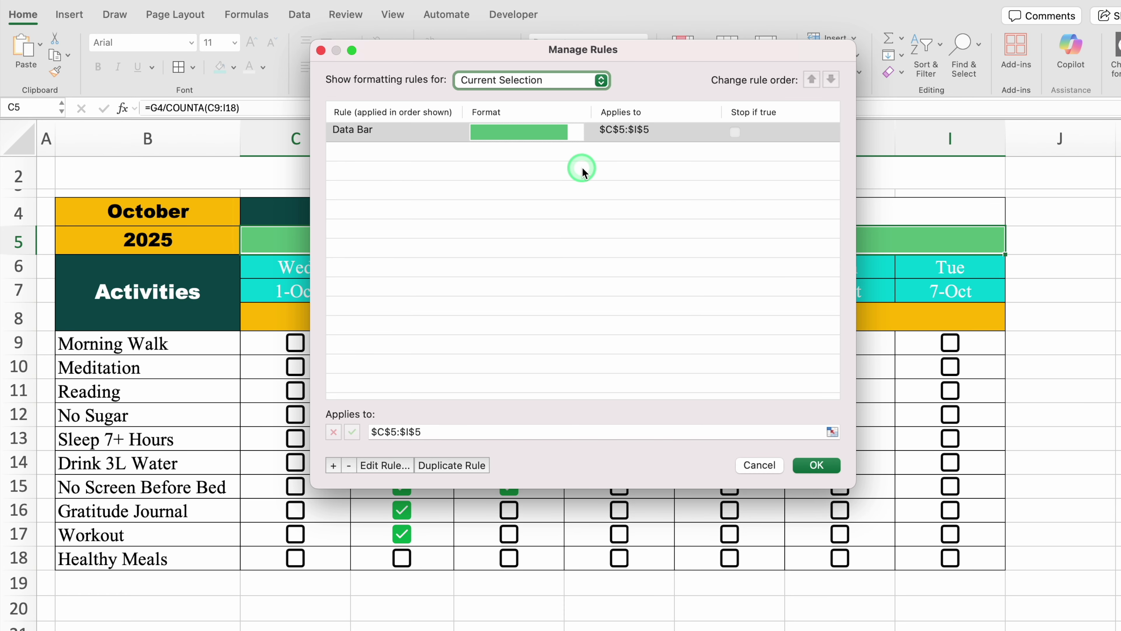
click(446, 130)
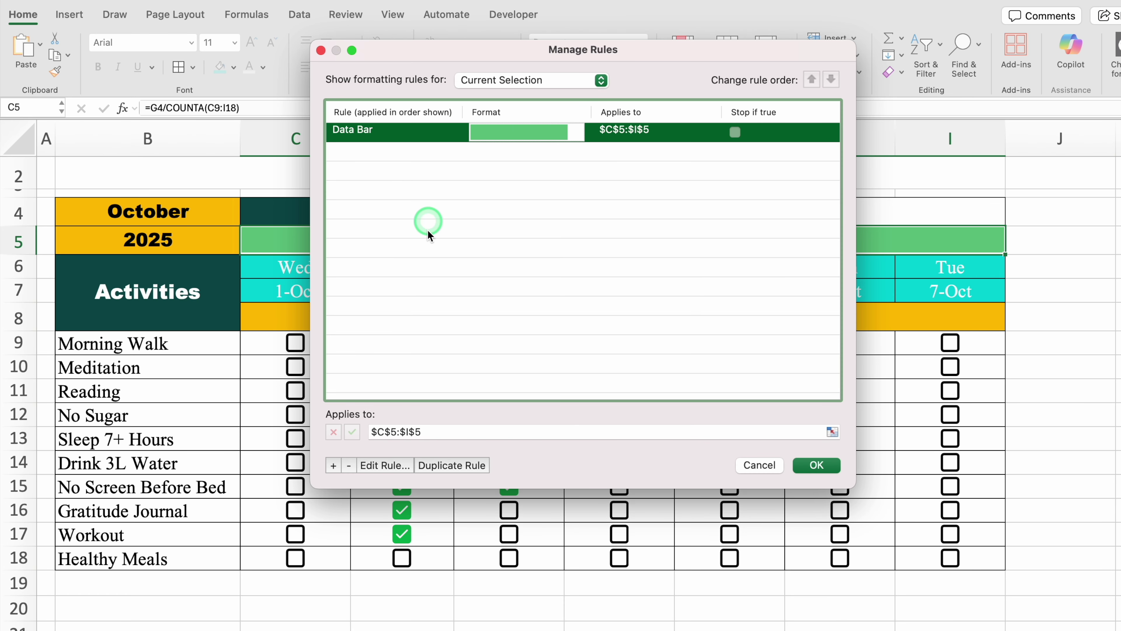
click(397, 466)
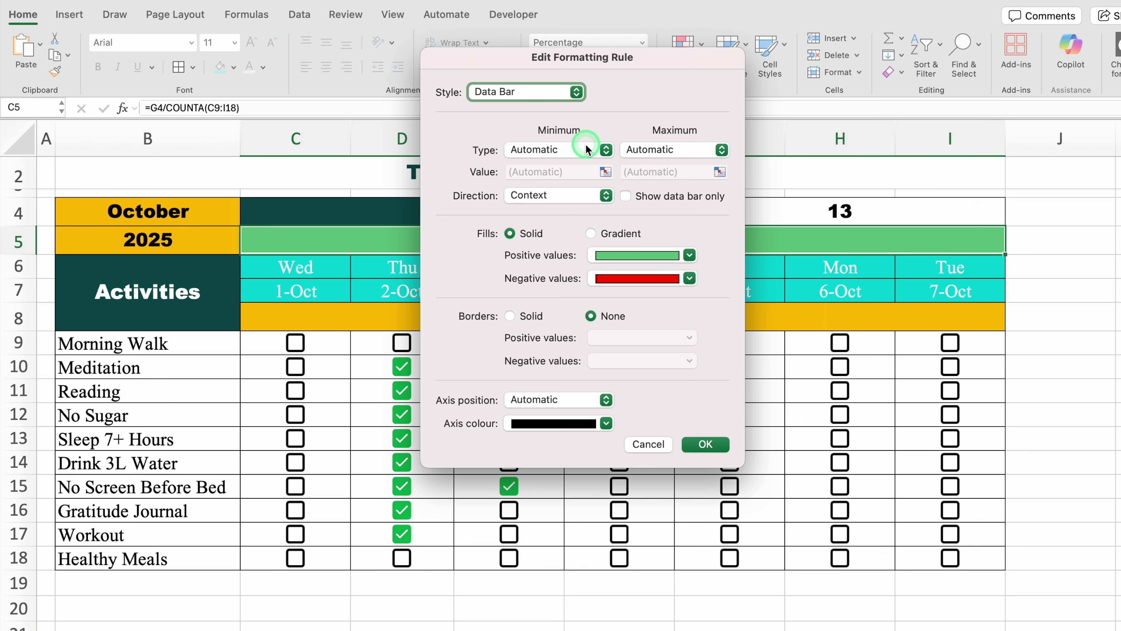
click(606, 151)
click(570, 82)
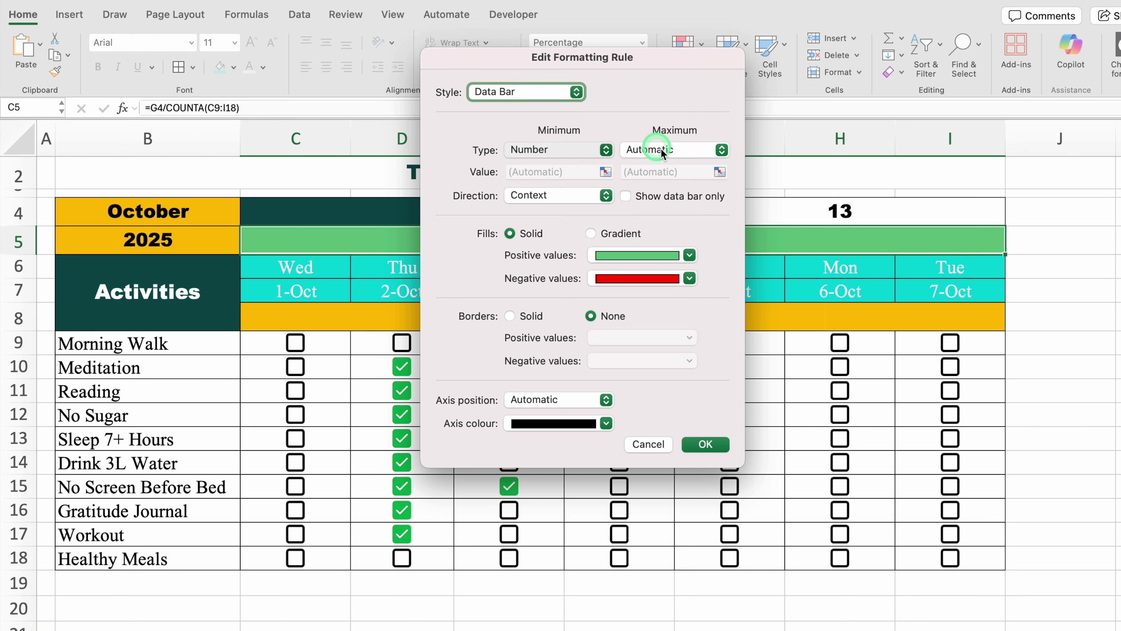
click(678, 151)
click(653, 81)
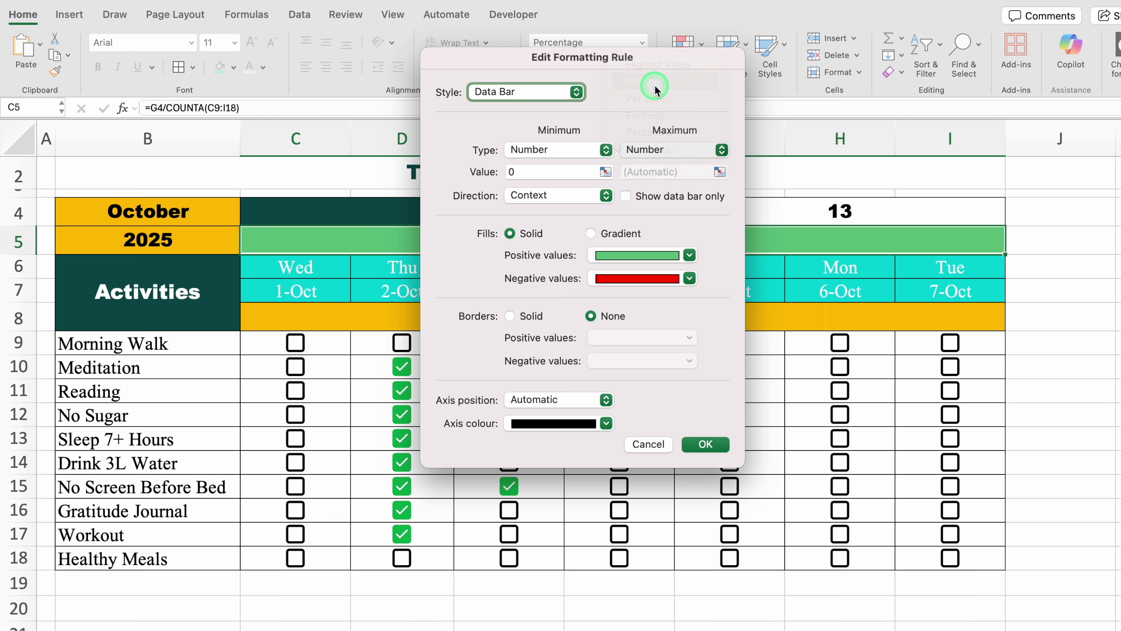
click(654, 170)
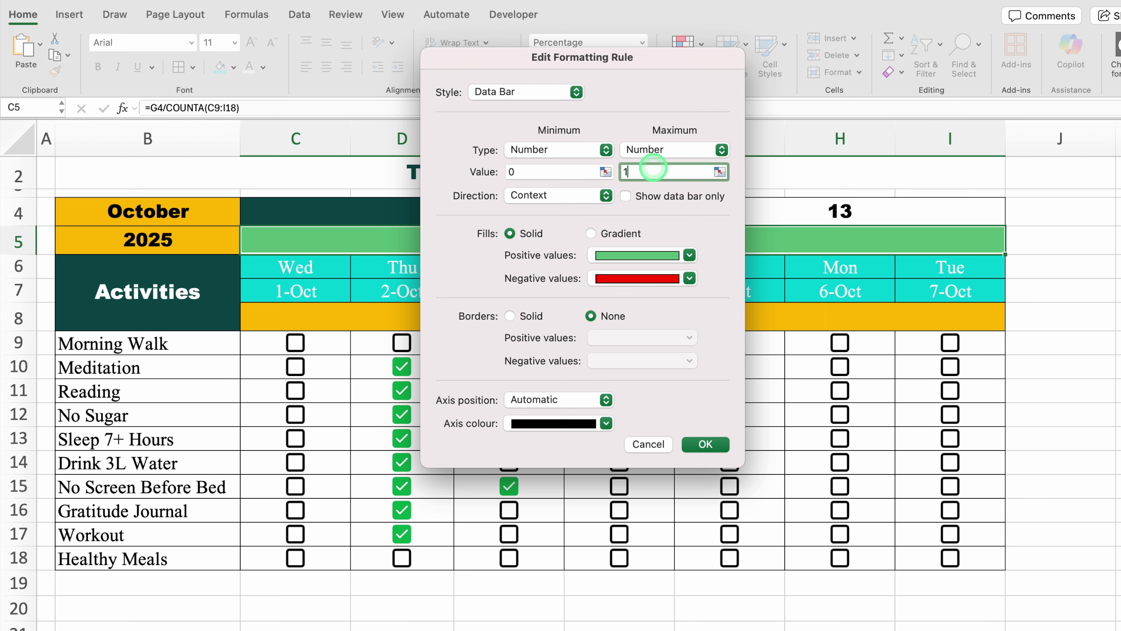
Change the data bar's positive-value fill to the standard green and apply the edited rule
click(625, 257)
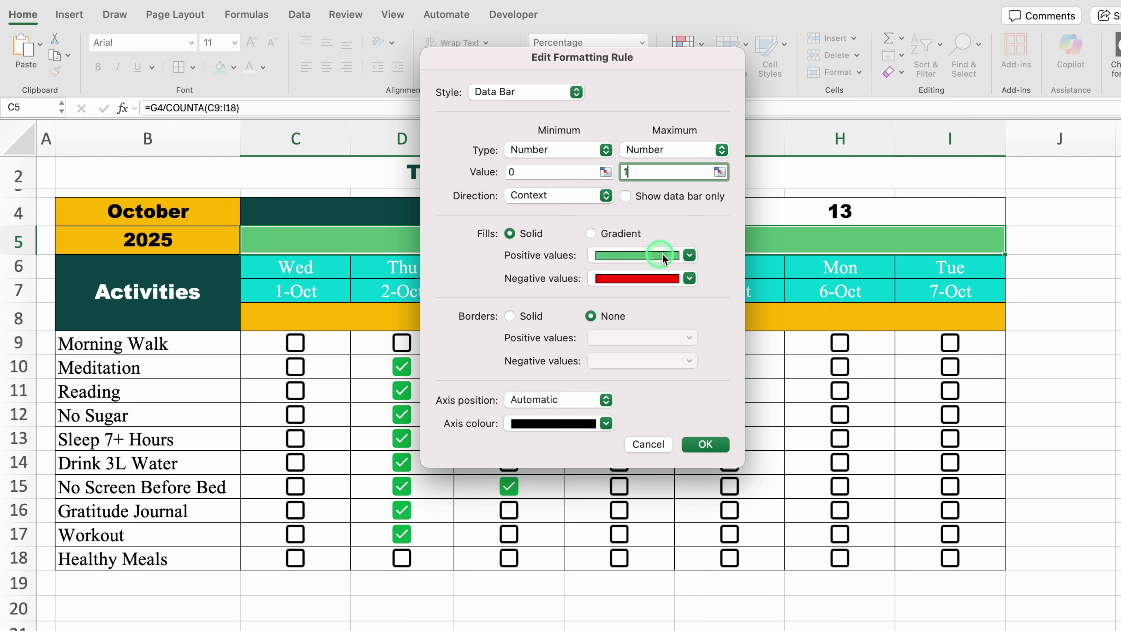
click(691, 255)
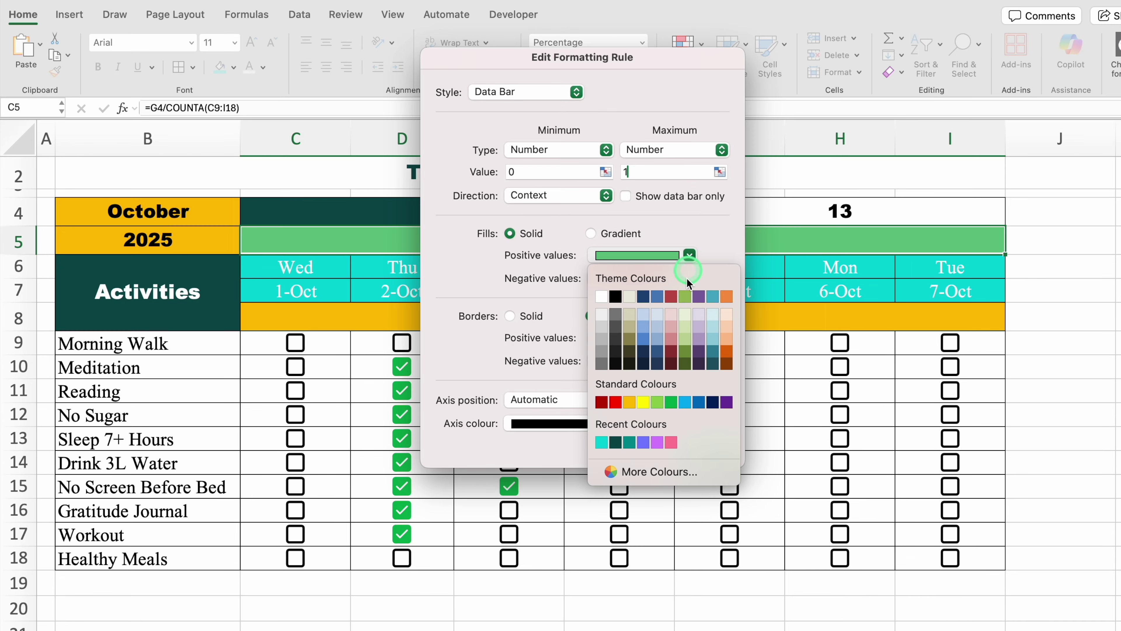
click(675, 398)
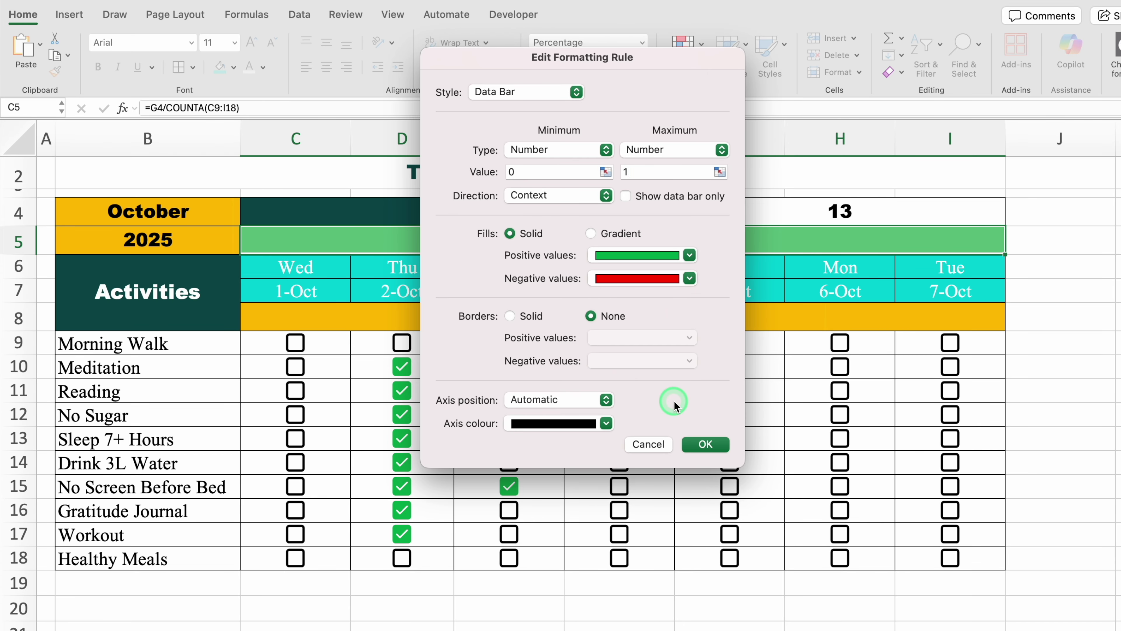
click(707, 443)
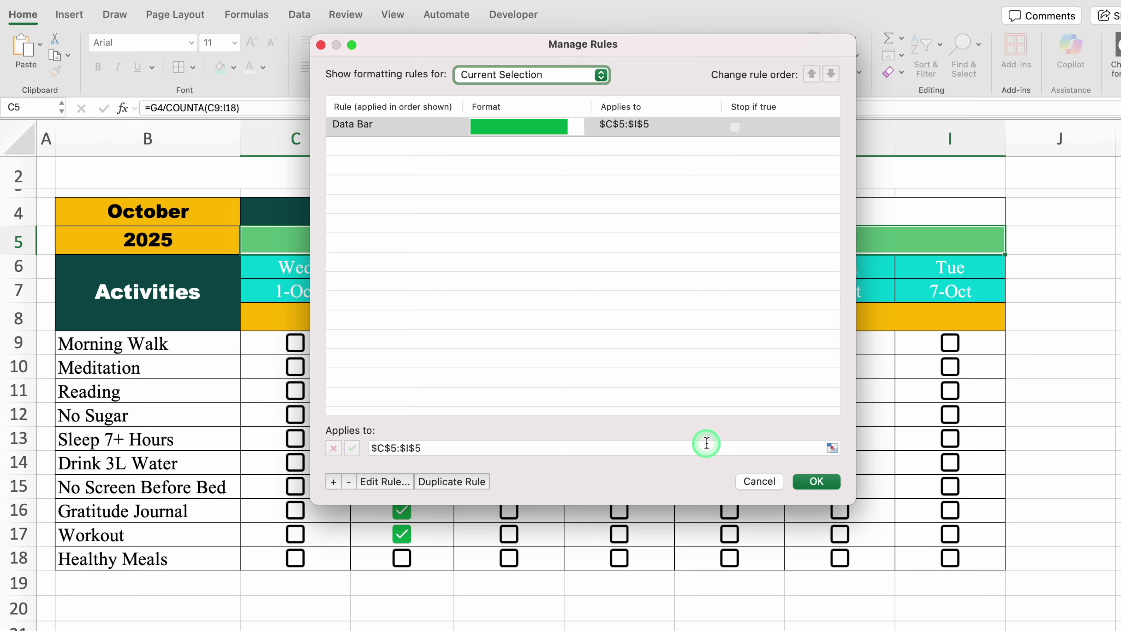
click(813, 480)
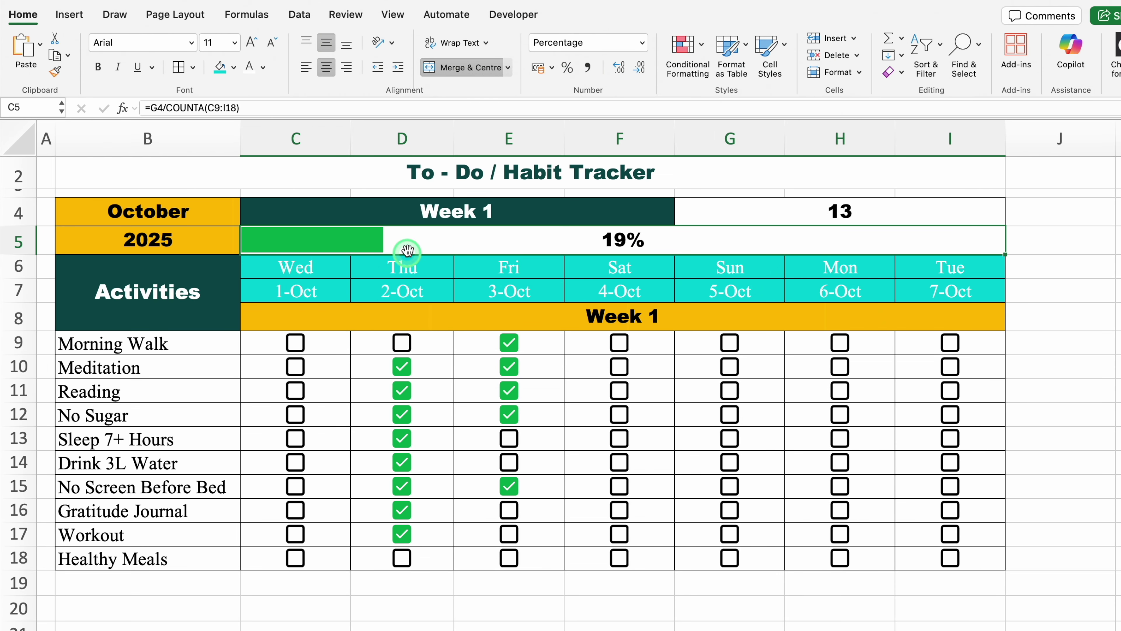
Tick all ten activities for 1-Oct, from Morning Walk to Healthy Meals
click(296, 343)
click(295, 367)
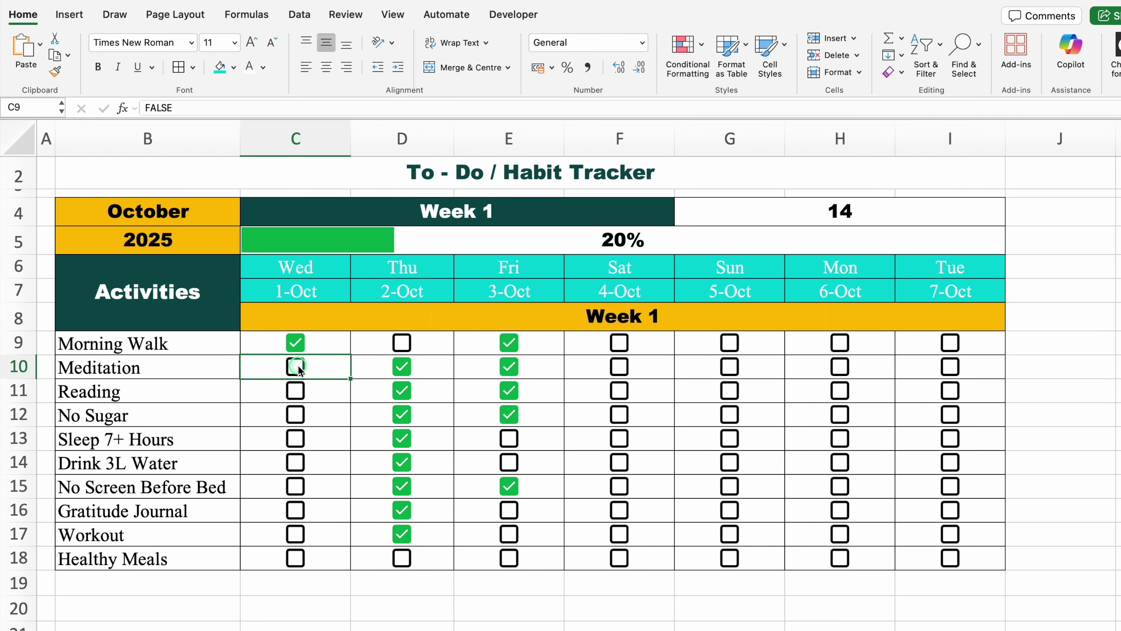
click(295, 391)
click(296, 416)
click(295, 439)
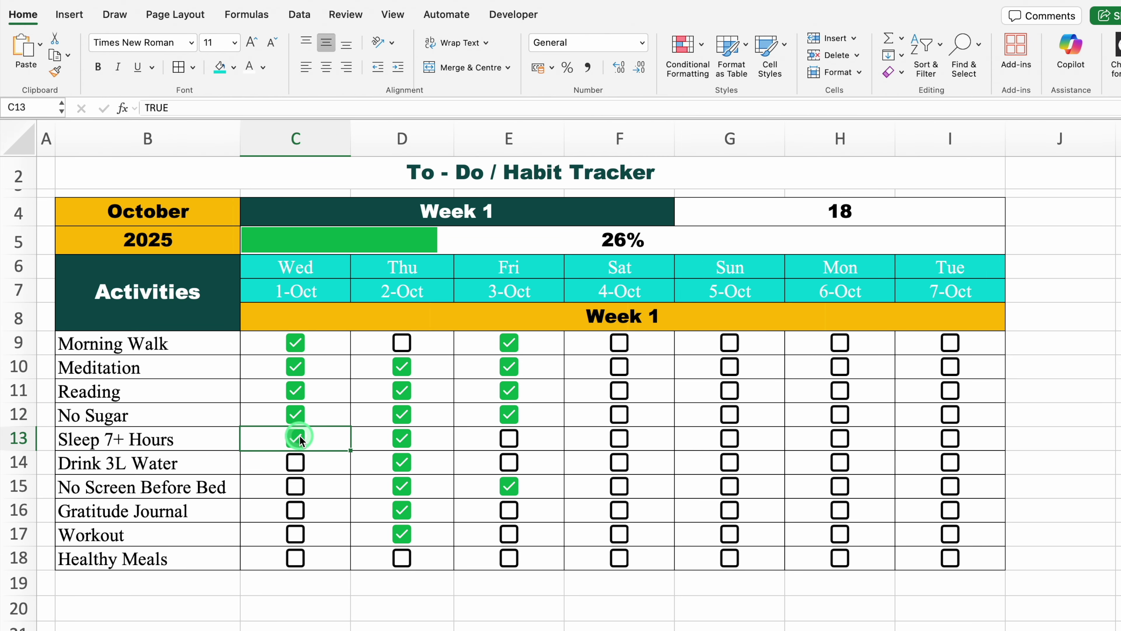
click(295, 462)
click(295, 486)
click(298, 511)
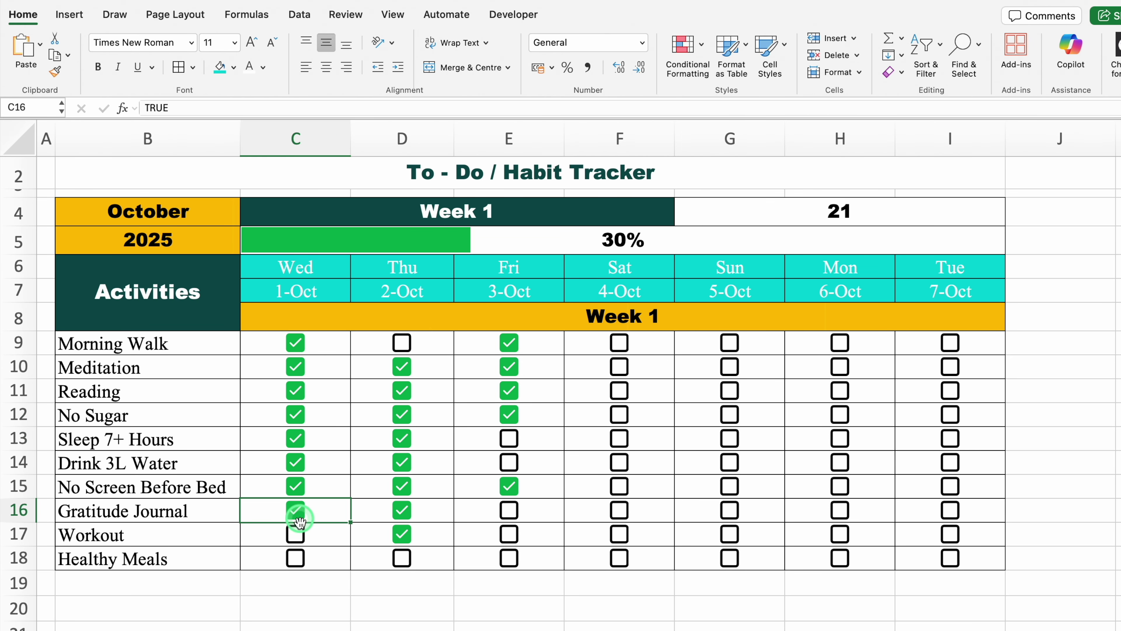
click(301, 536)
click(302, 555)
Fill the completion percentage cell C5 with standard red behind the data bar
click(549, 240)
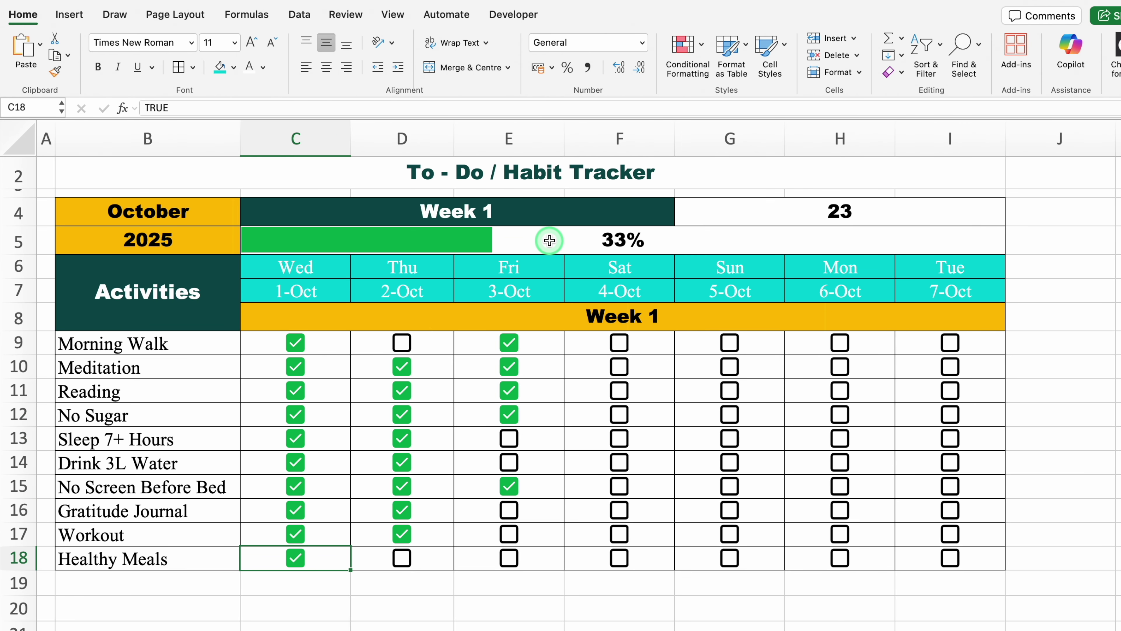
click(248, 90)
click(234, 68)
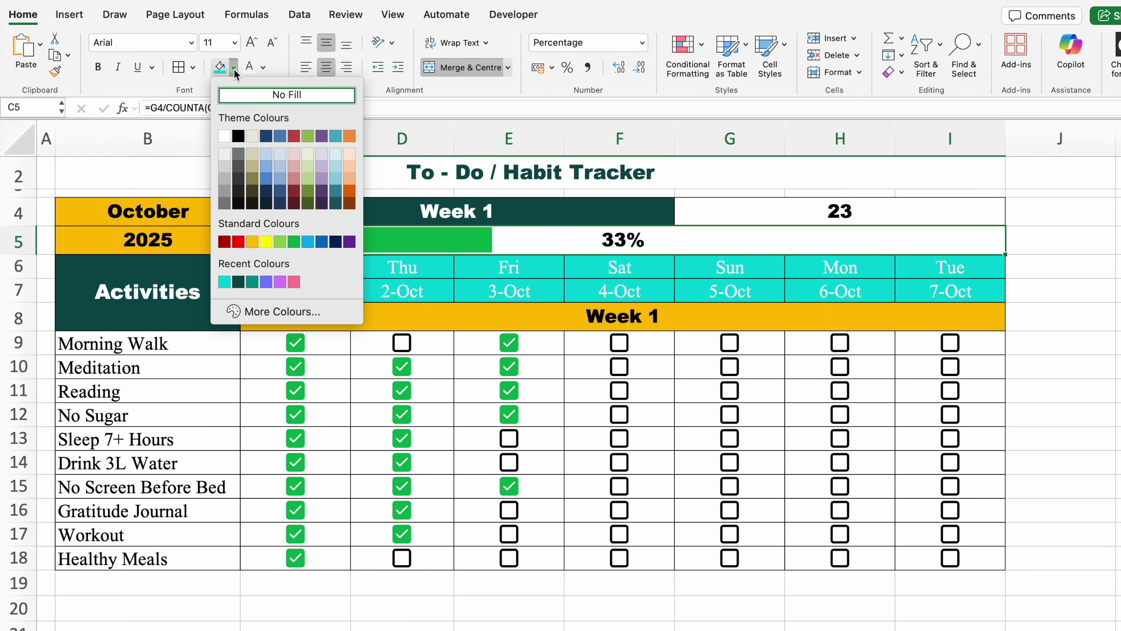
click(238, 241)
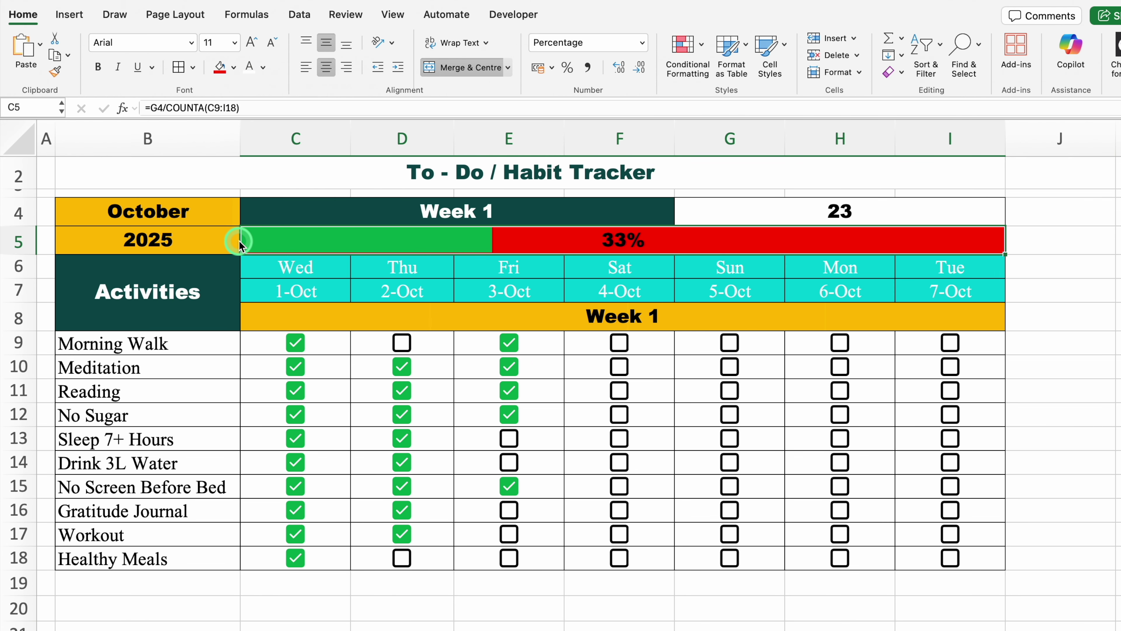
Give the completed-count cell G4 a teal fill and white text
click(718, 213)
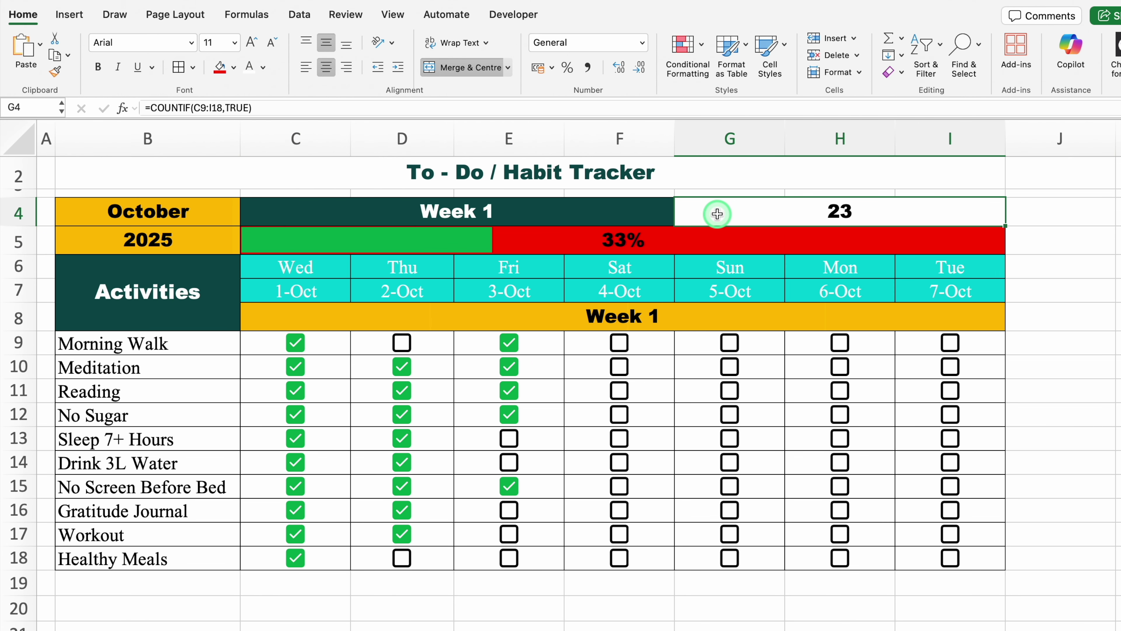
click(234, 67)
click(252, 281)
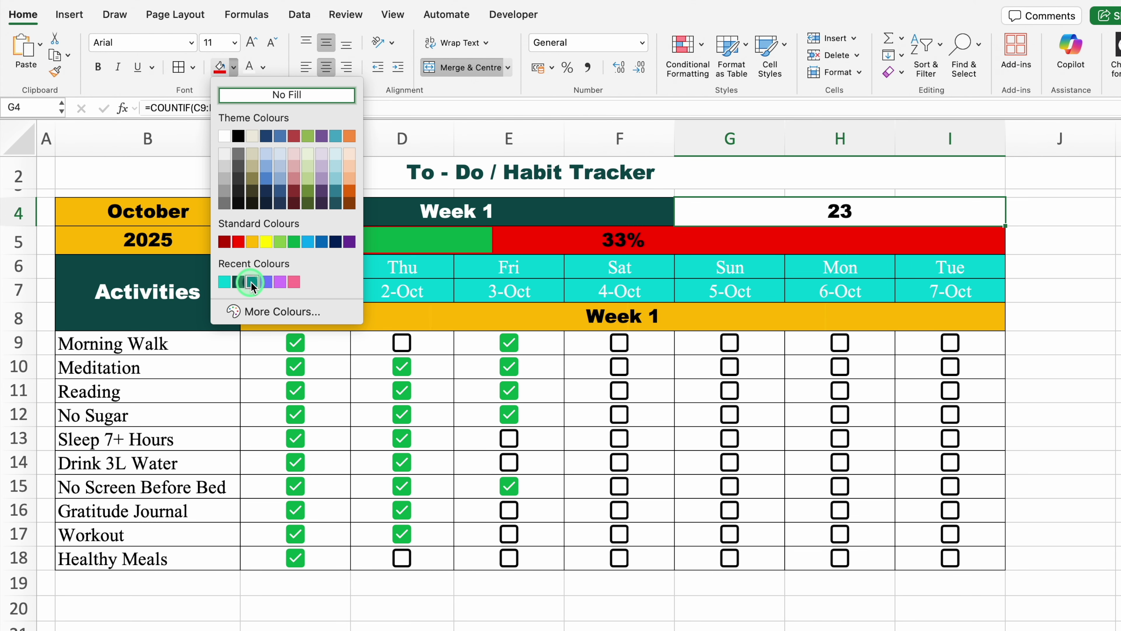
click(249, 68)
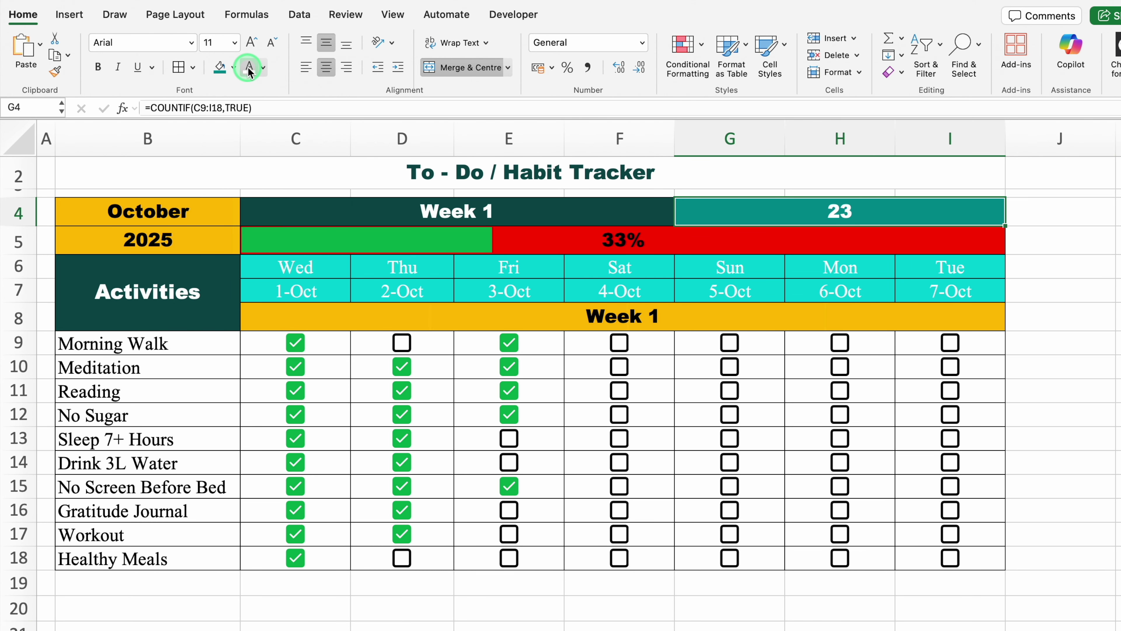
Hide the sheet's gridlines and clear all the ticks in the checkbox range C9:I18
click(393, 15)
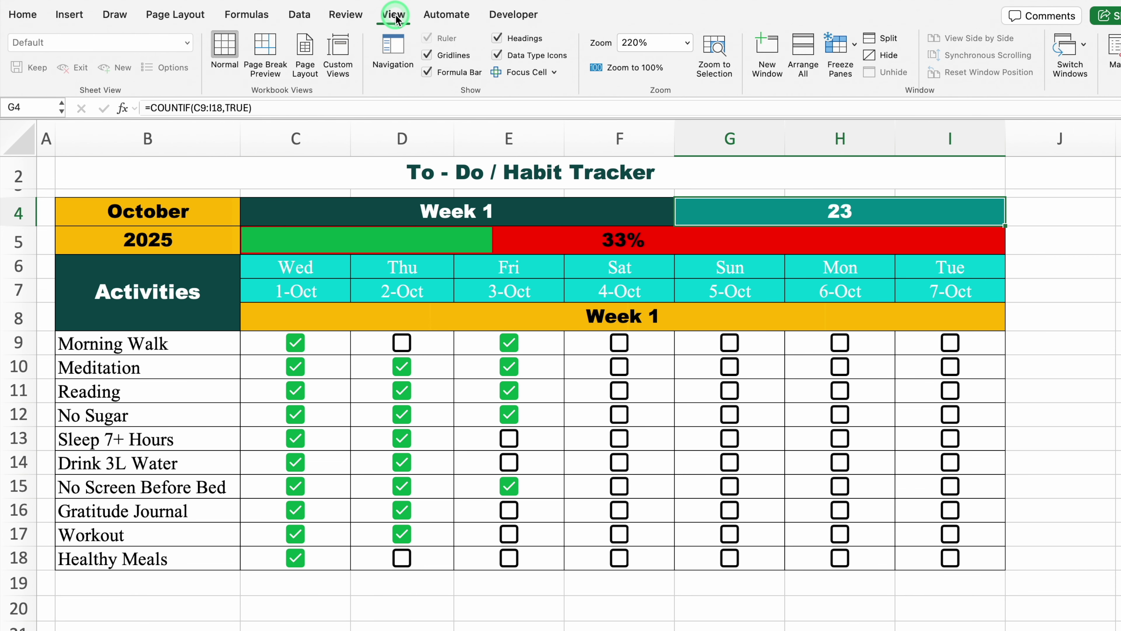
click(426, 55)
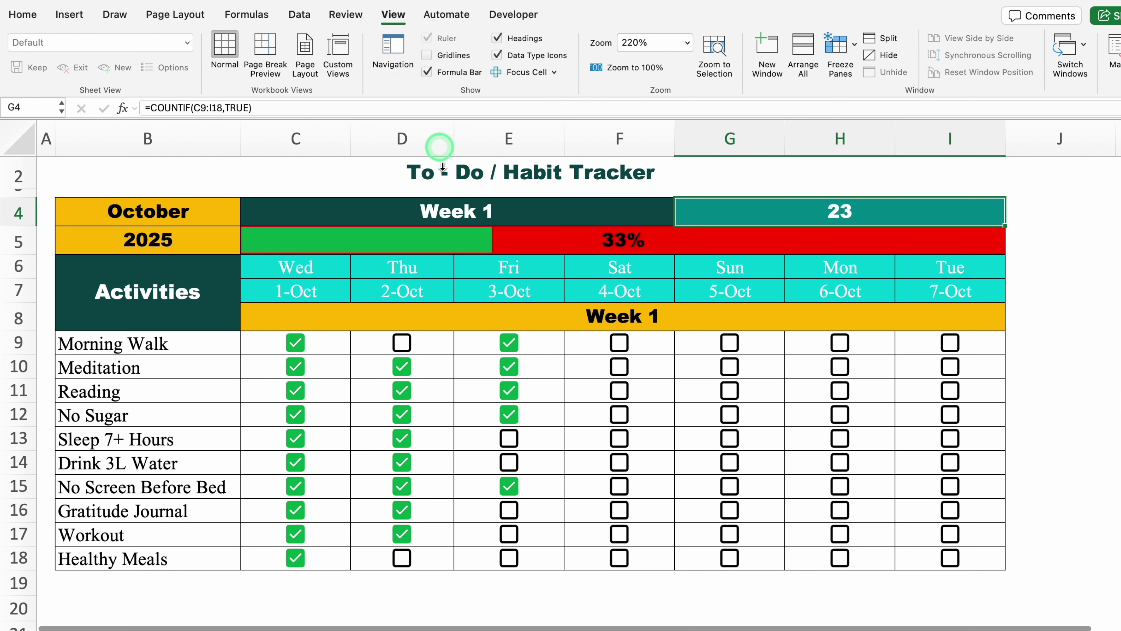
click(333, 344)
drag(333, 344, 907, 553)
key(Delete)
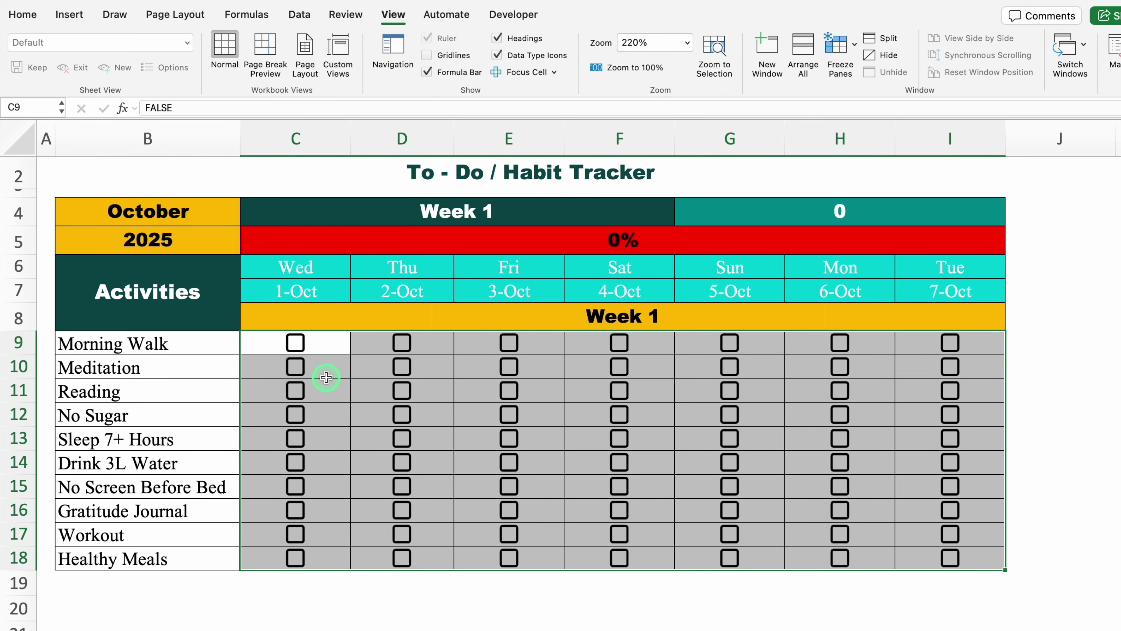
Apply the custom number format #;#;- to the completed count in G4
click(802, 208)
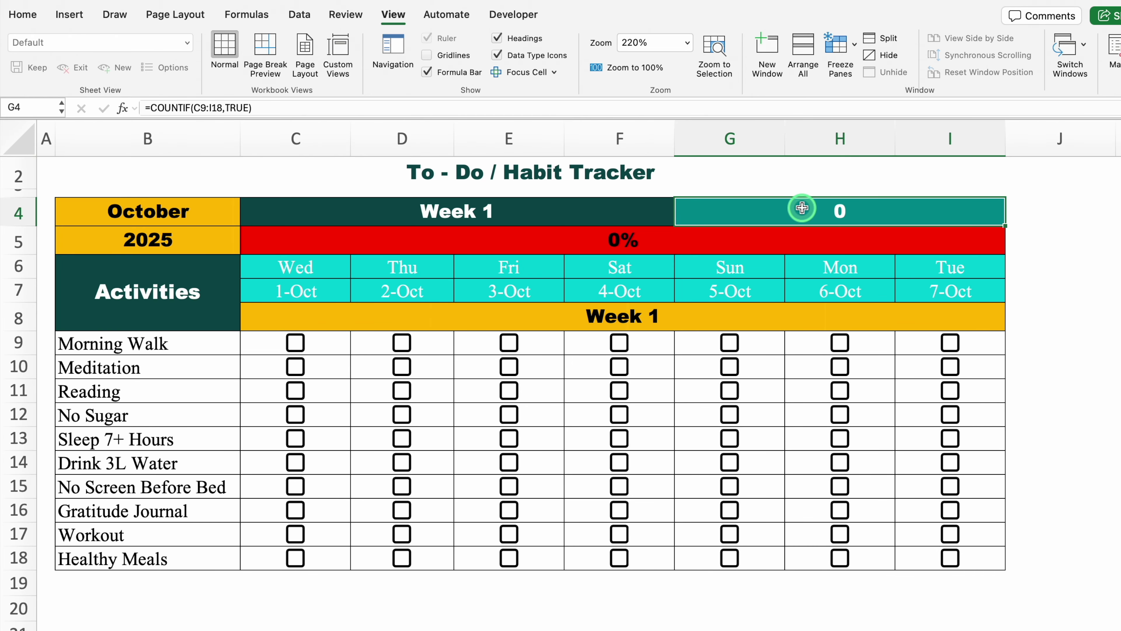
key(super+1)
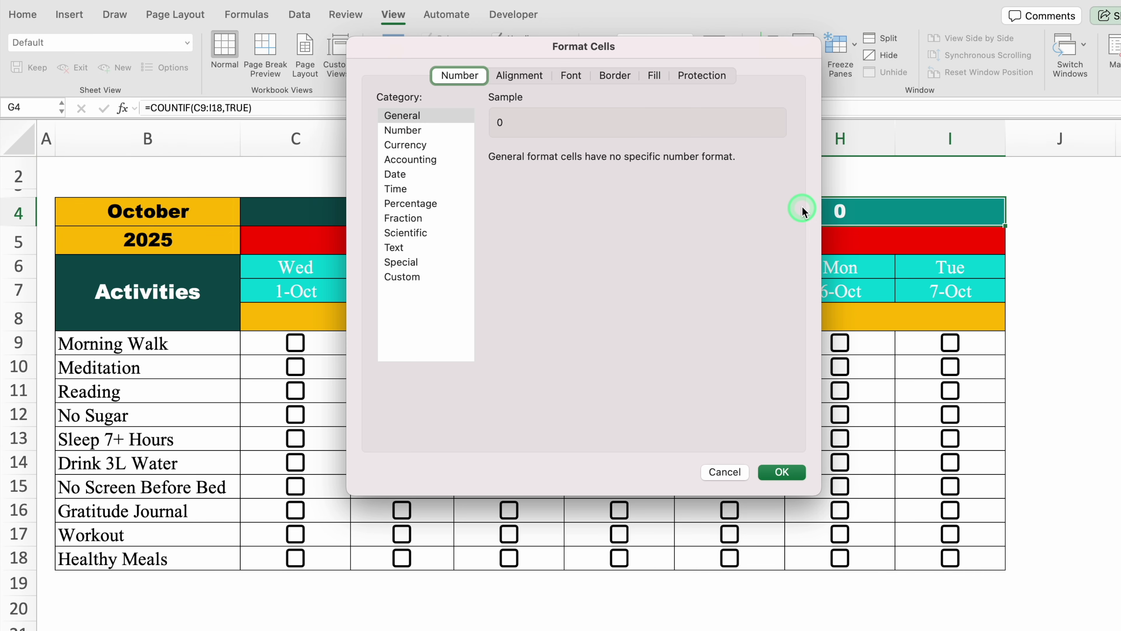
click(404, 276)
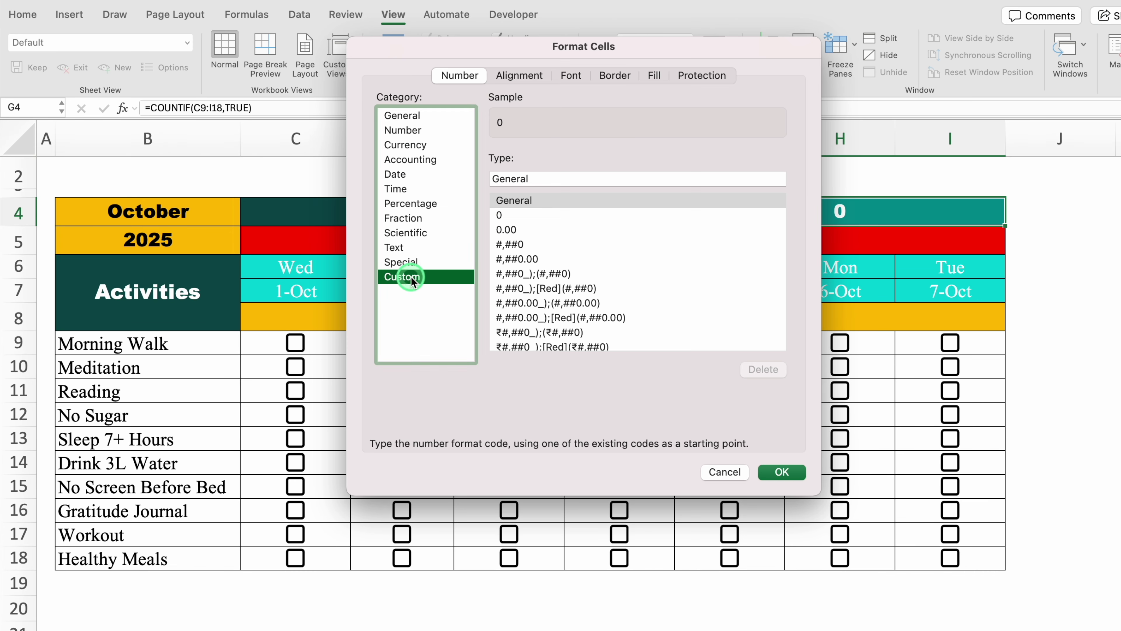
double_click(554, 178)
key(BackSpace)
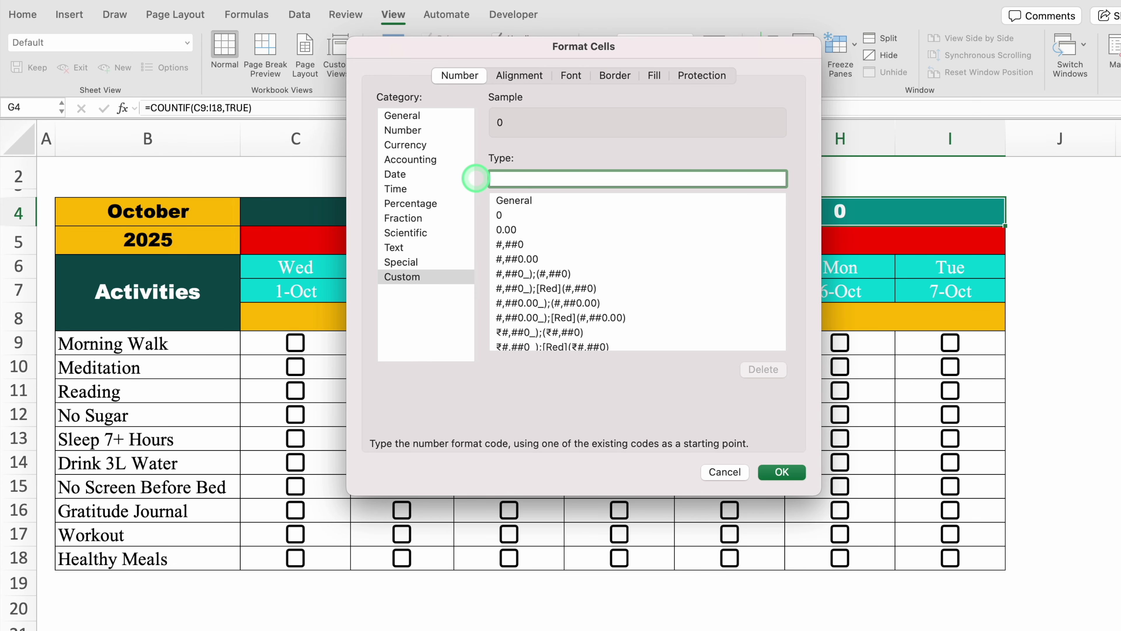
text(#)
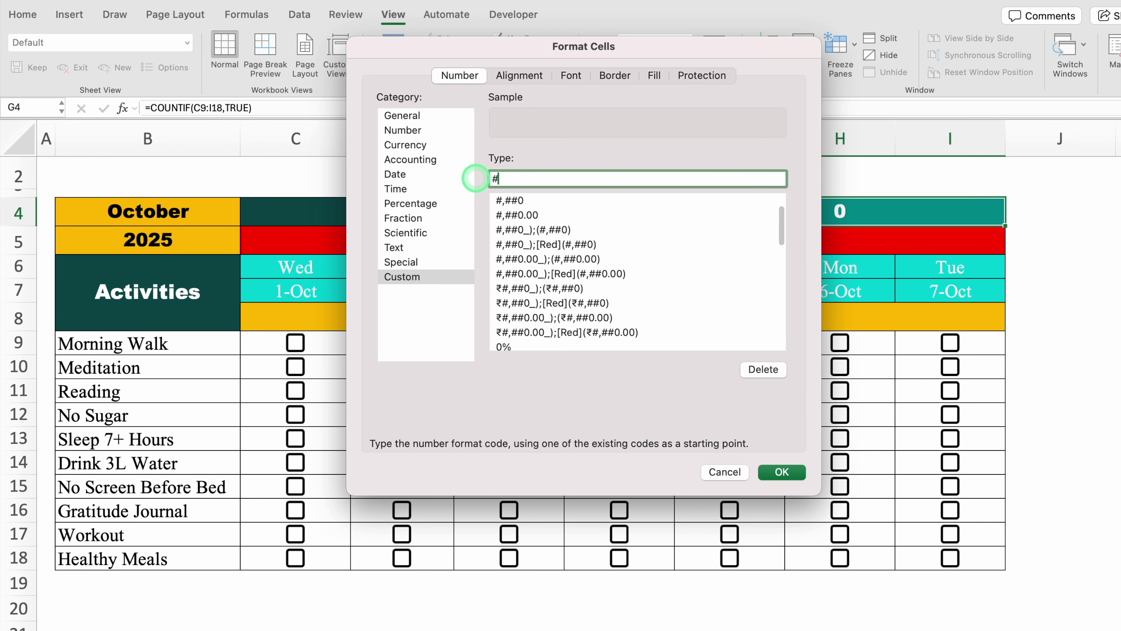
text(;#)
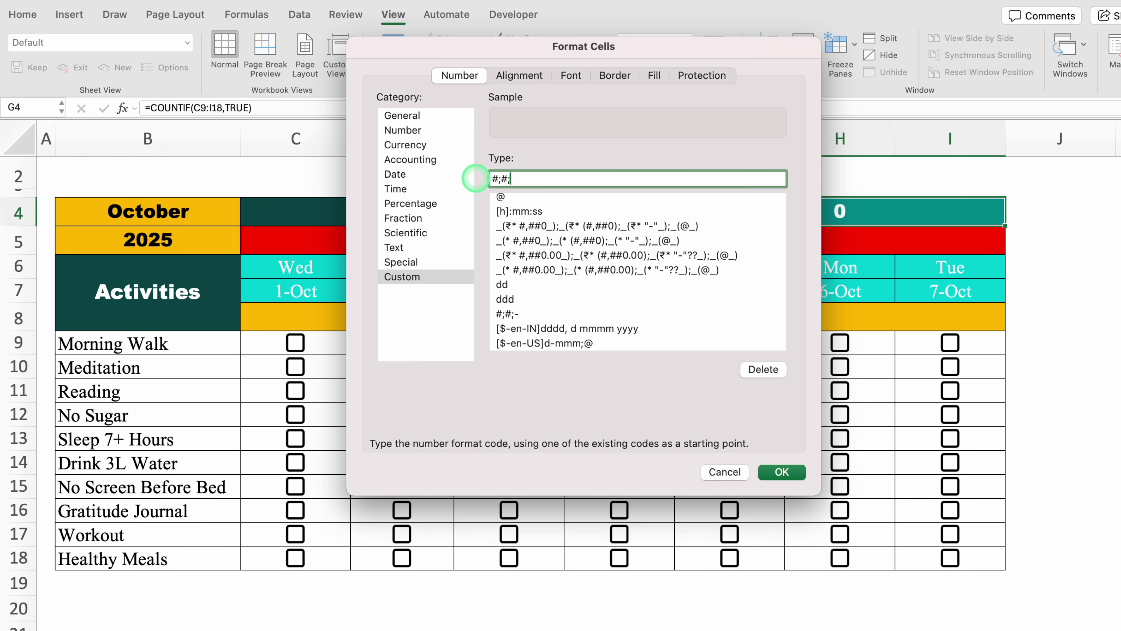
text(-)
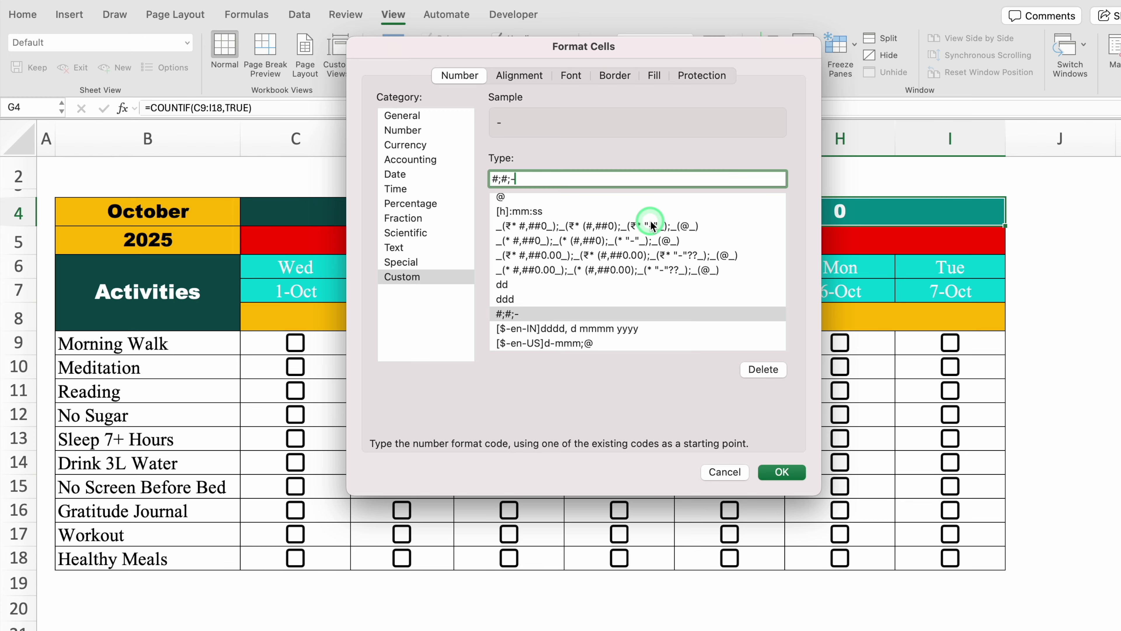
click(787, 474)
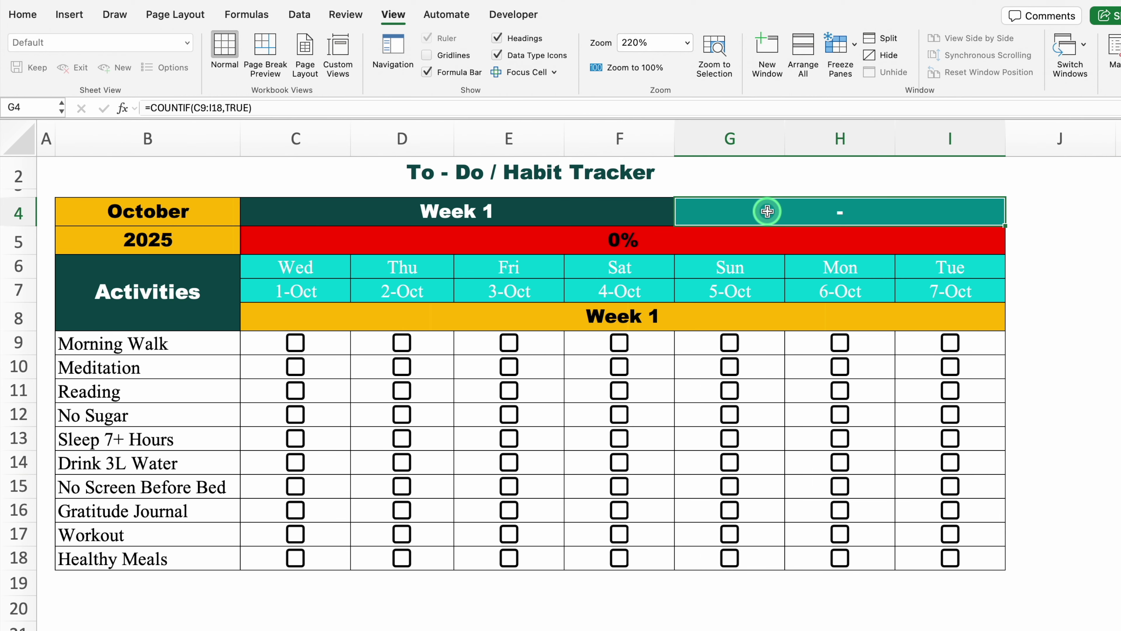
Change the completion percentage formula in C5 to =IF(G4="","-",G4/COUNTA(C9:I18))
click(661, 244)
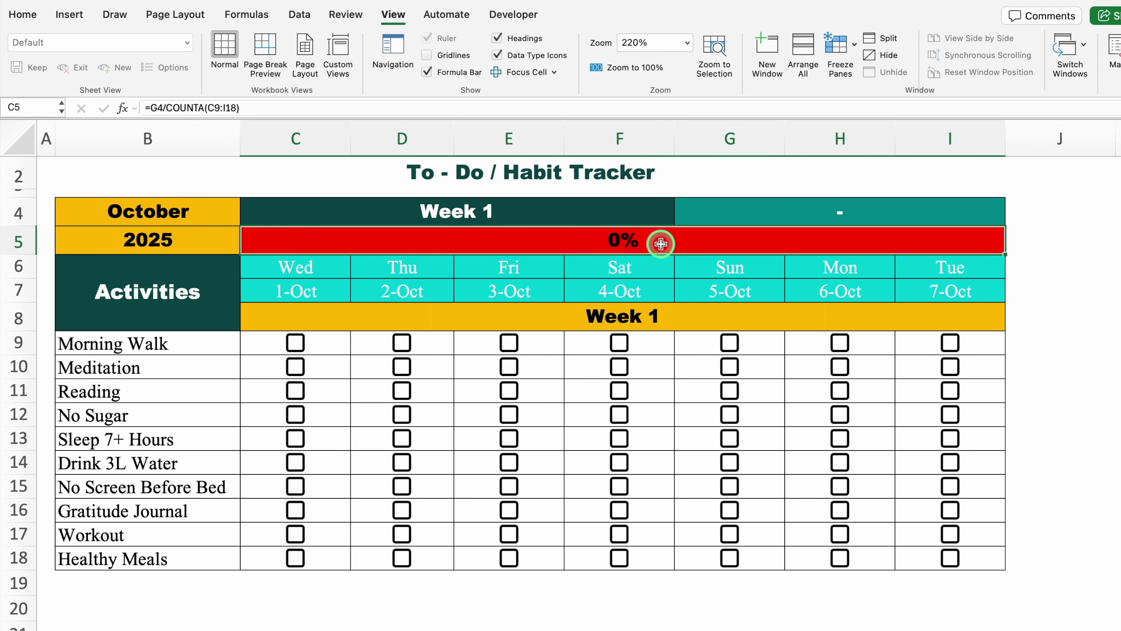
double_click(519, 242)
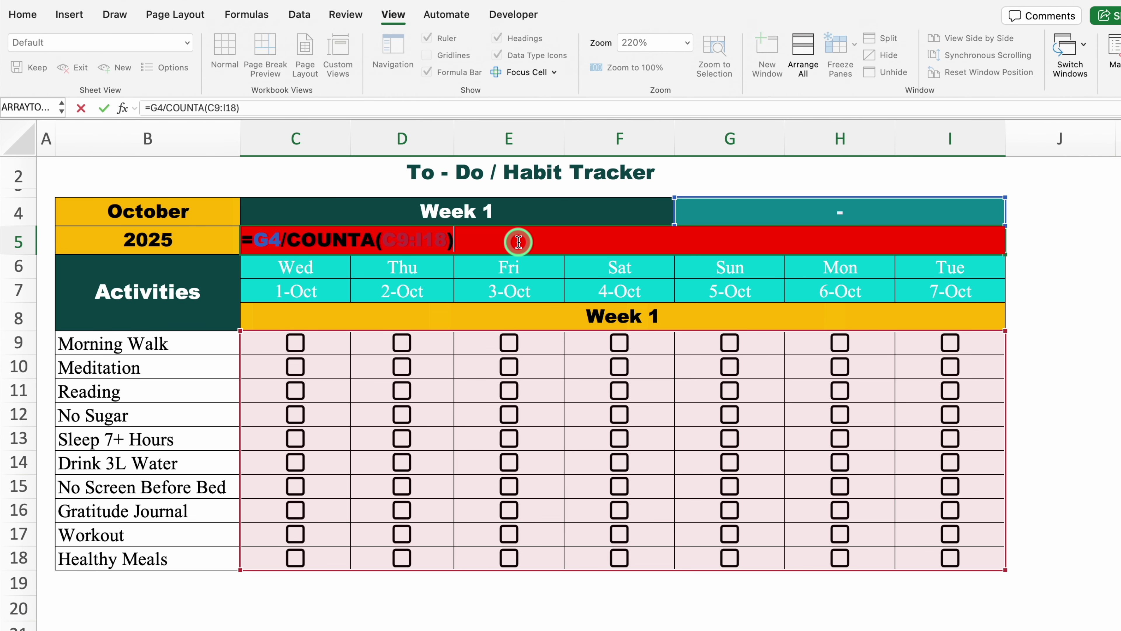
click(252, 240)
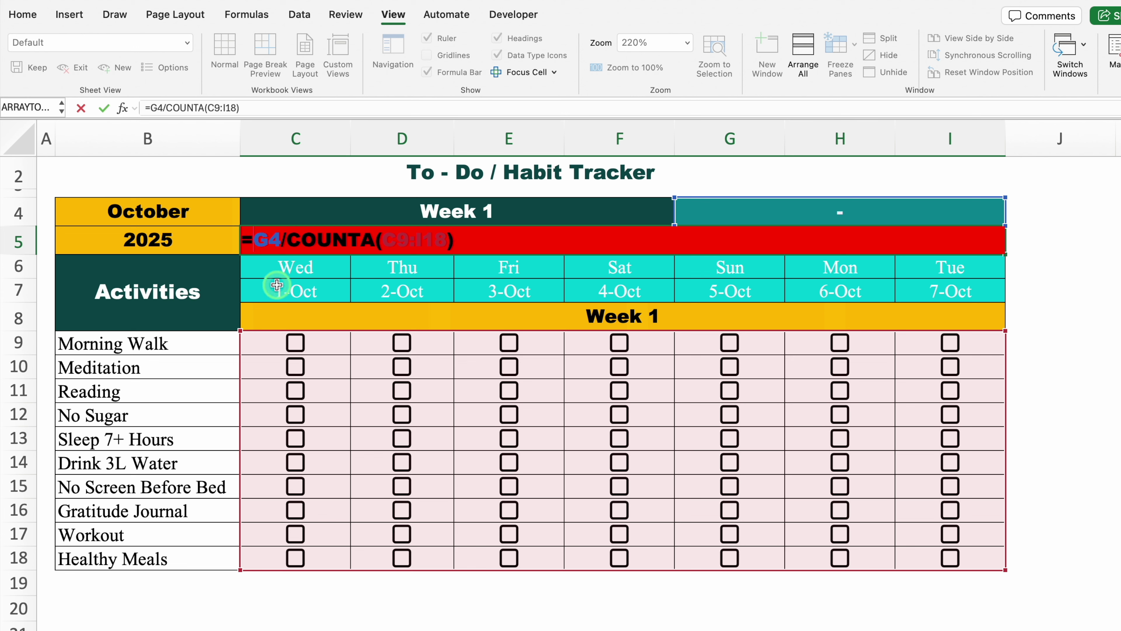
text(IF()
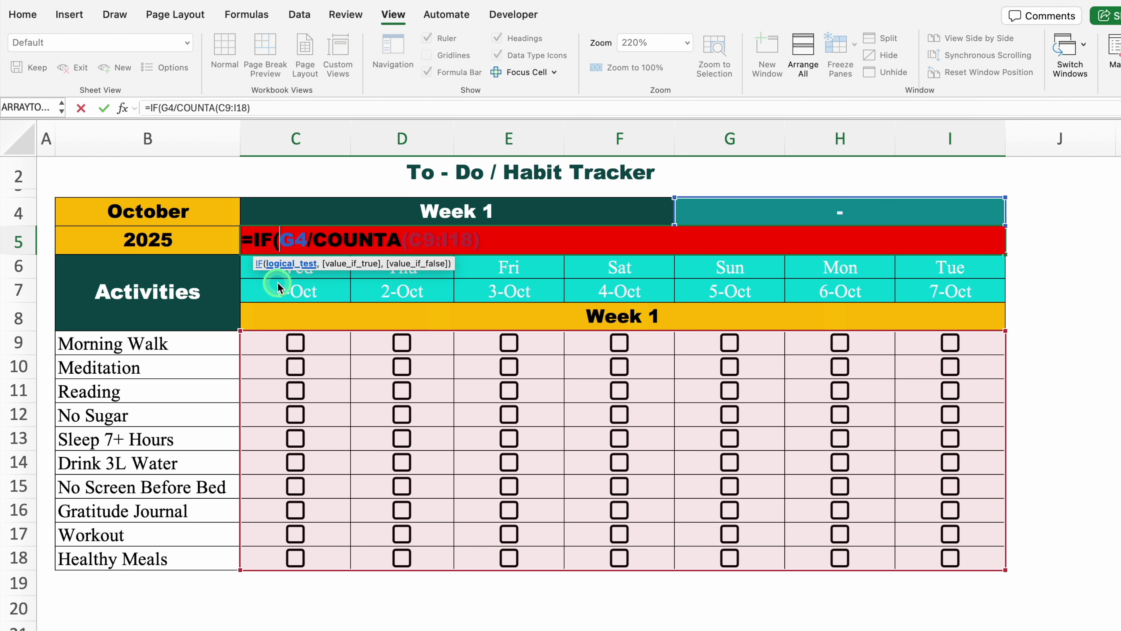
click(737, 208)
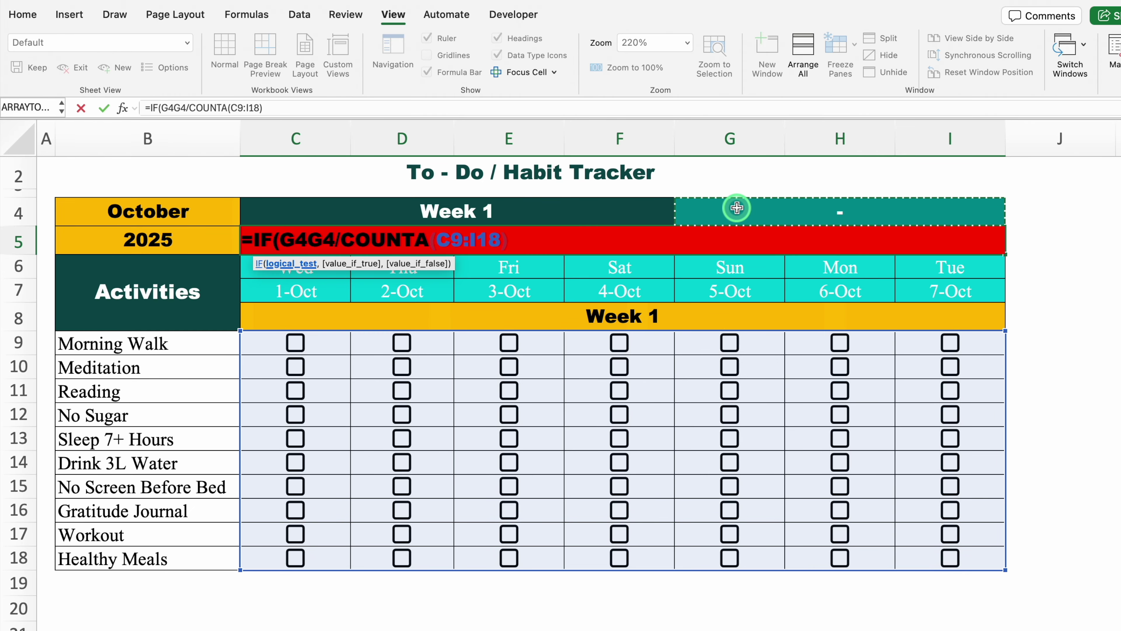
text(=)
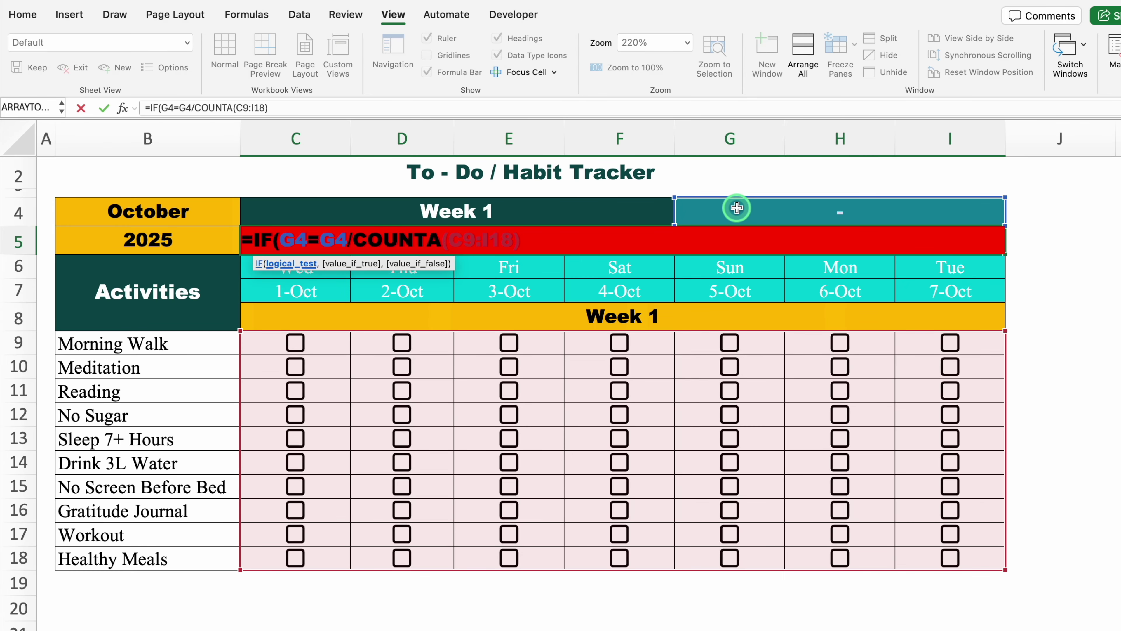
text("")
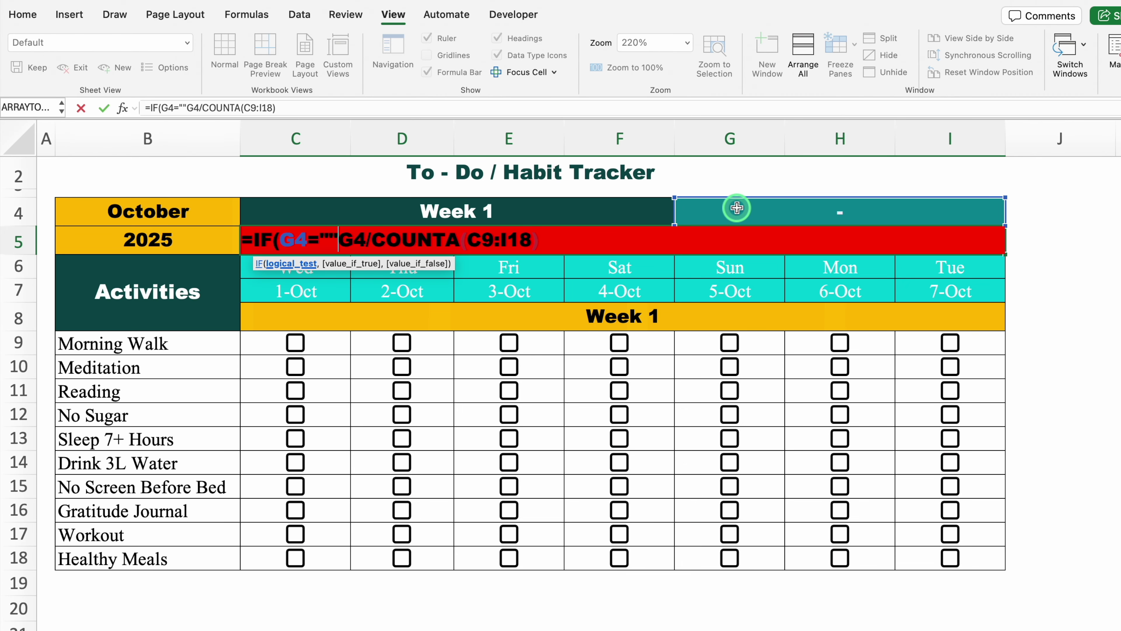
text(,)
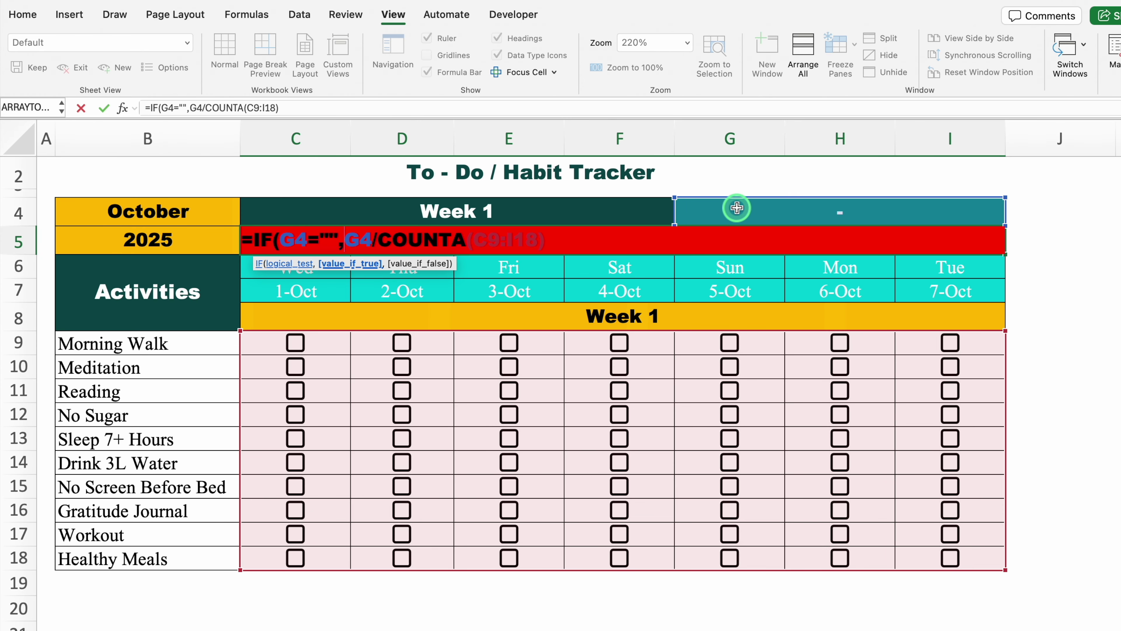
text(")
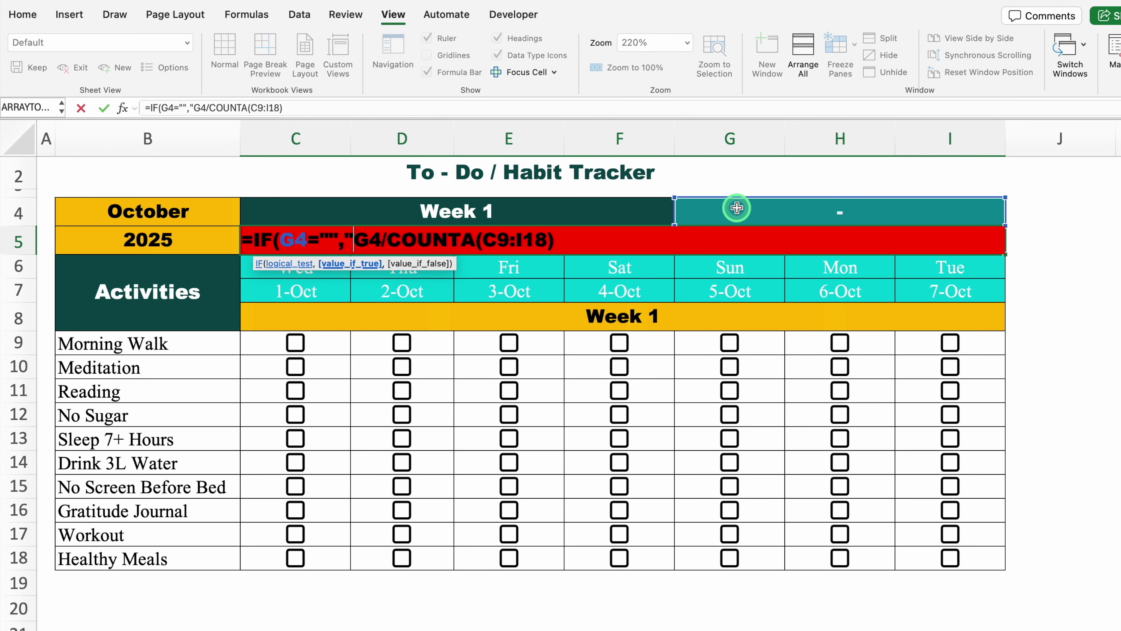
text(-)
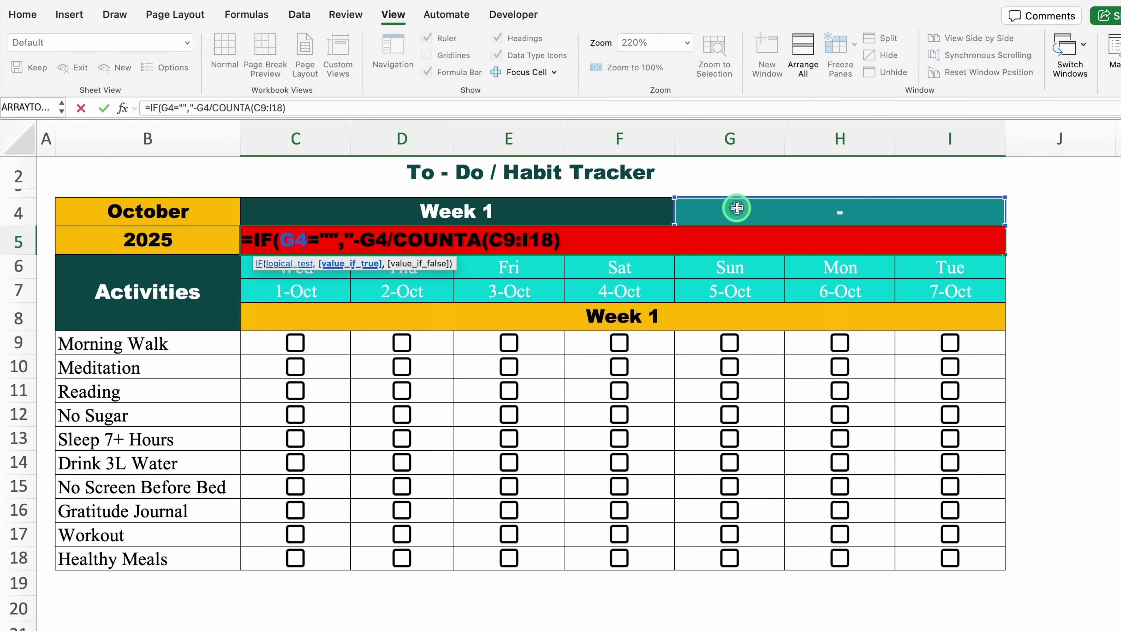
text(")
click(610, 240)
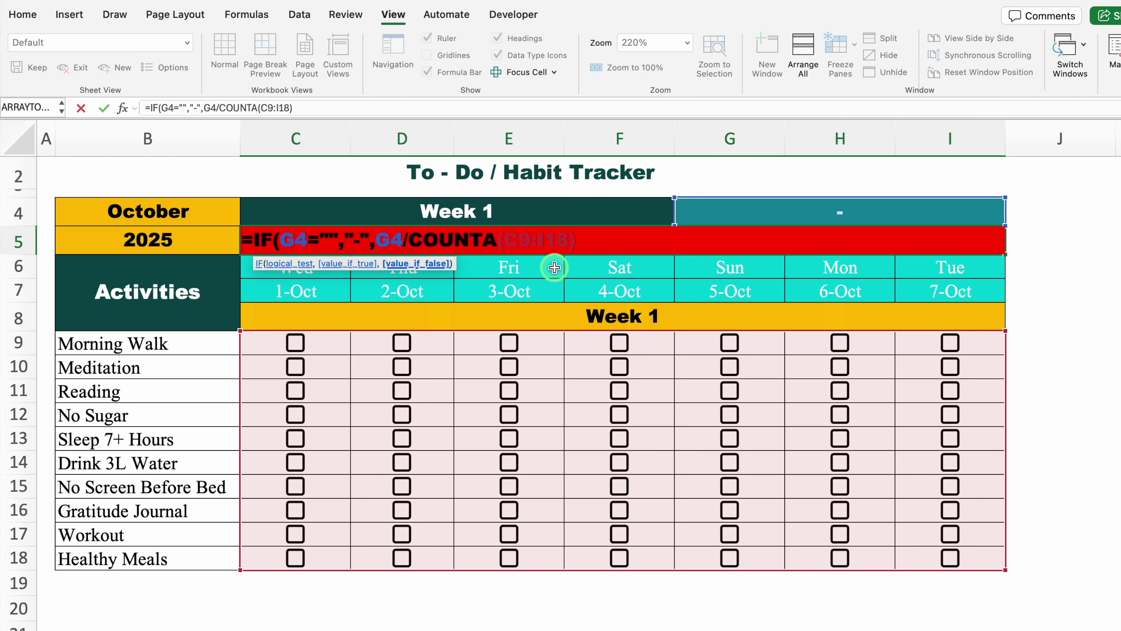
text())
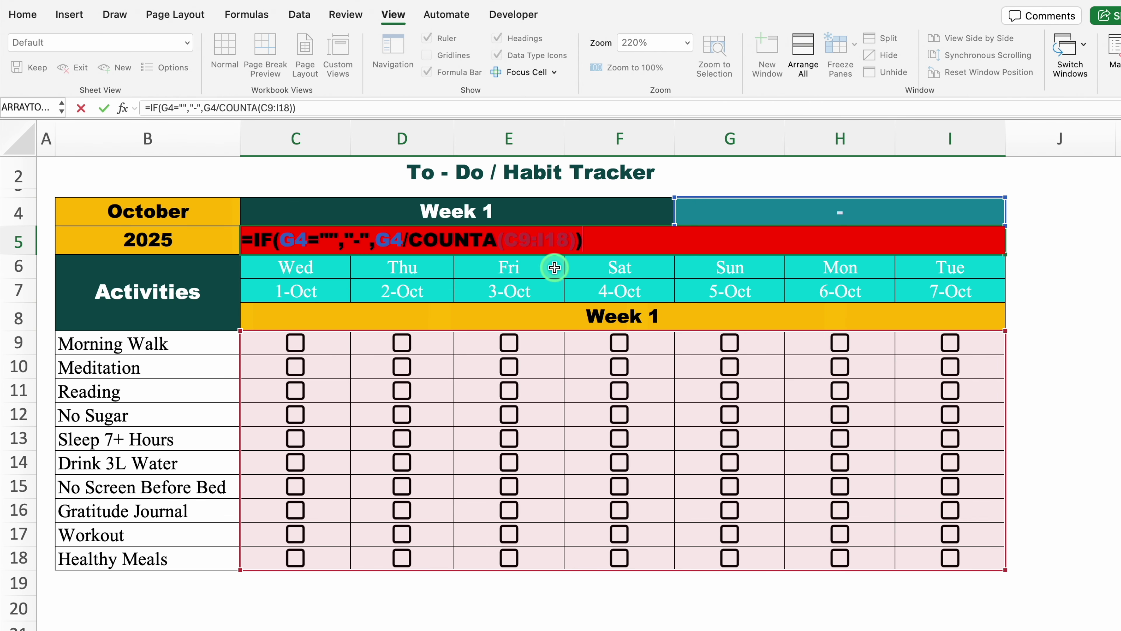
key(Return)
Change the logical test of the IF formula in C5 to G4=0
click(555, 238)
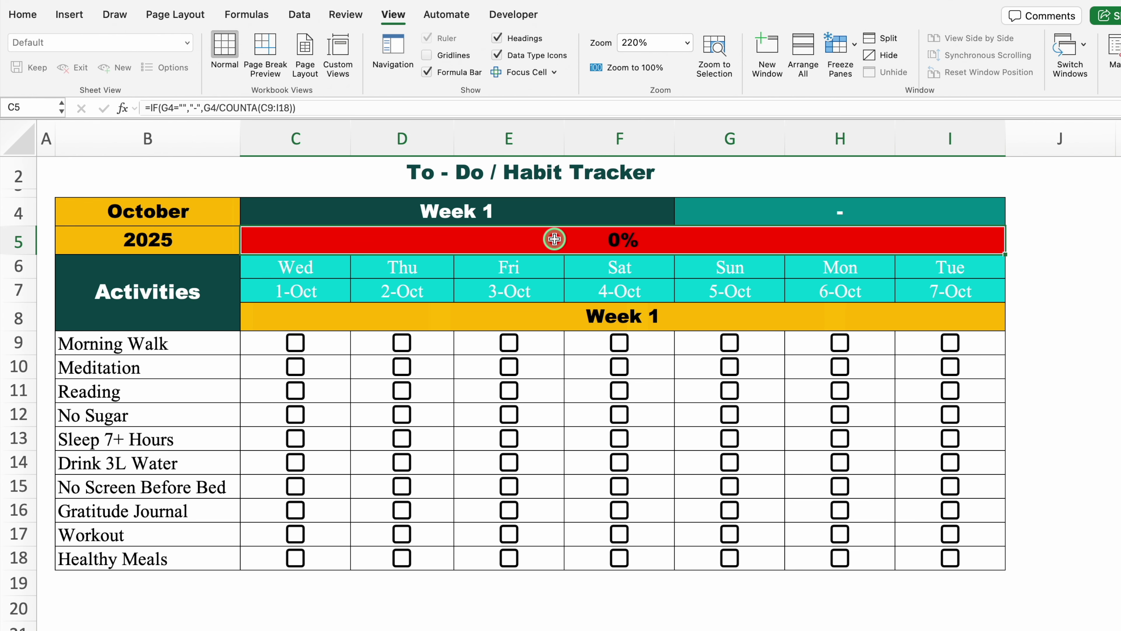
double_click(555, 239)
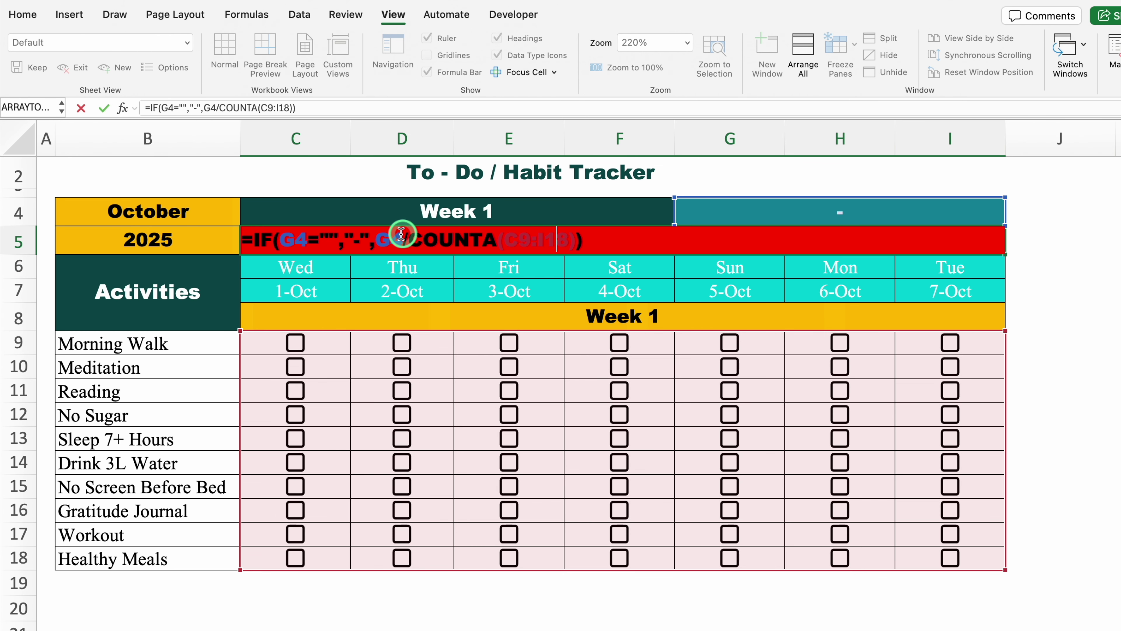
click(338, 240)
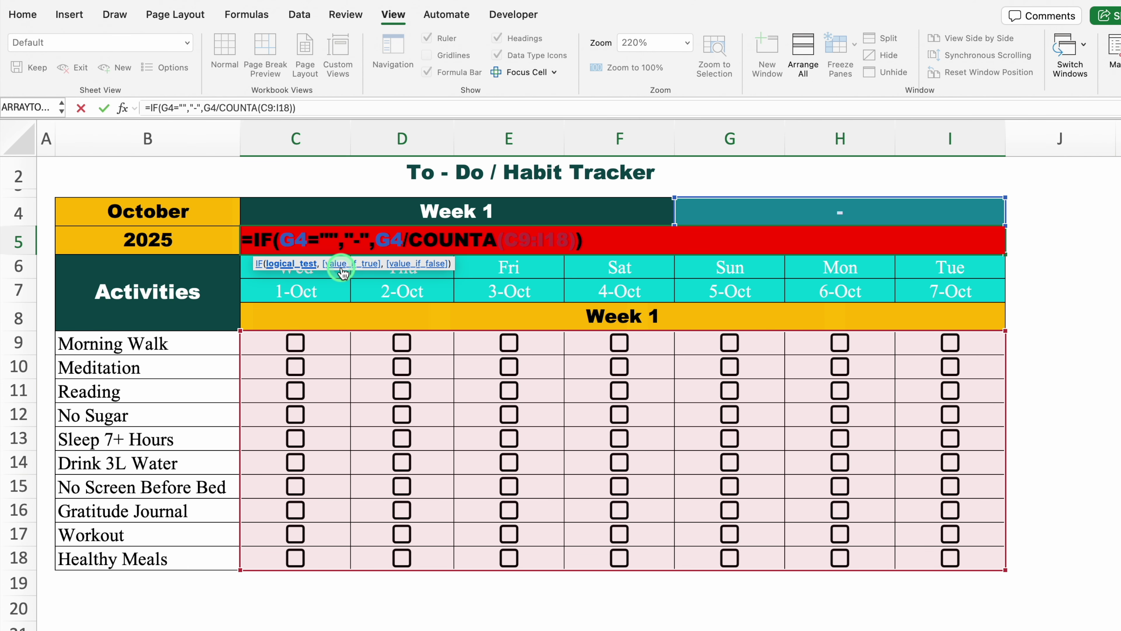
key(BackSpace)
key(BackSpace)
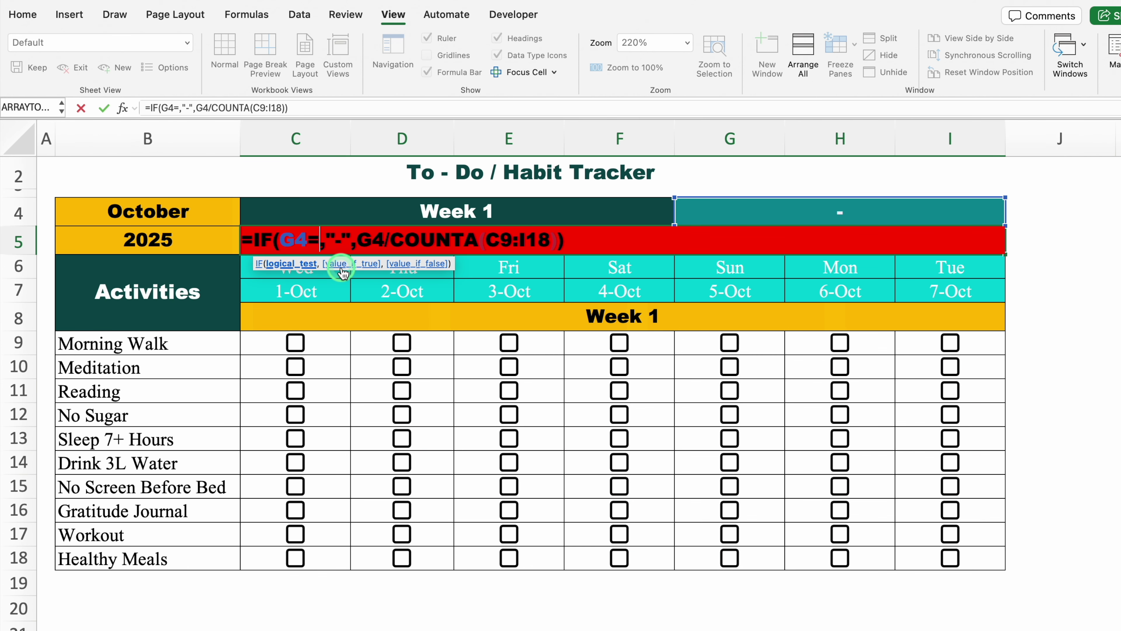
text(0)
key(Return)
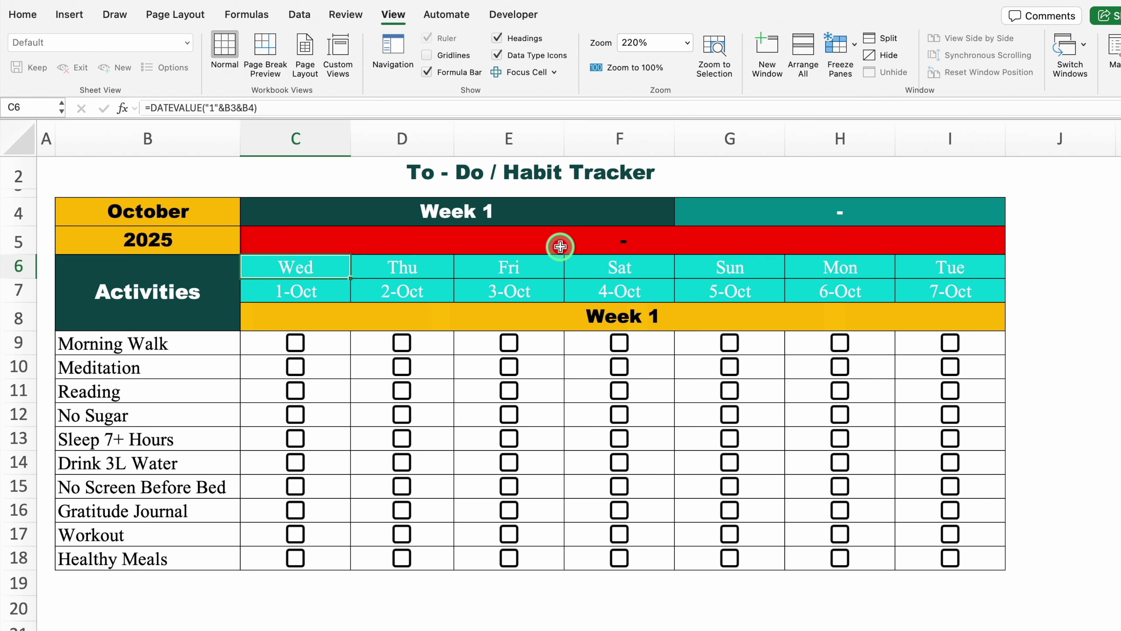
click(561, 245)
Tick the 3-Oct checkboxes E10:E14 to test the count and data bar, and clear those ticks again
click(509, 366)
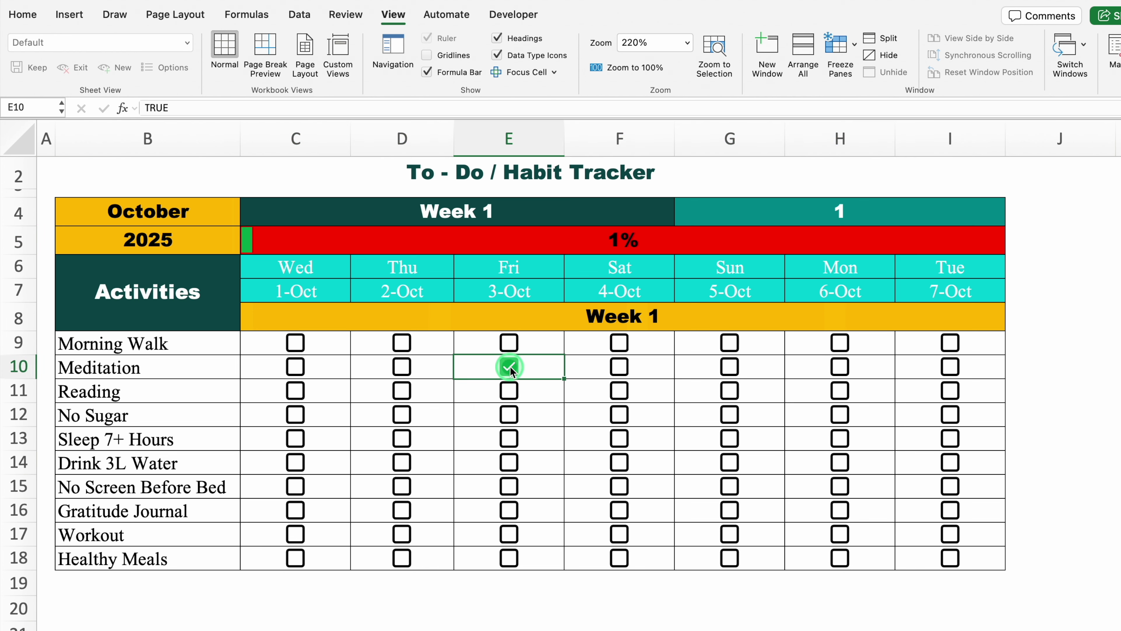
click(511, 392)
click(511, 417)
click(510, 440)
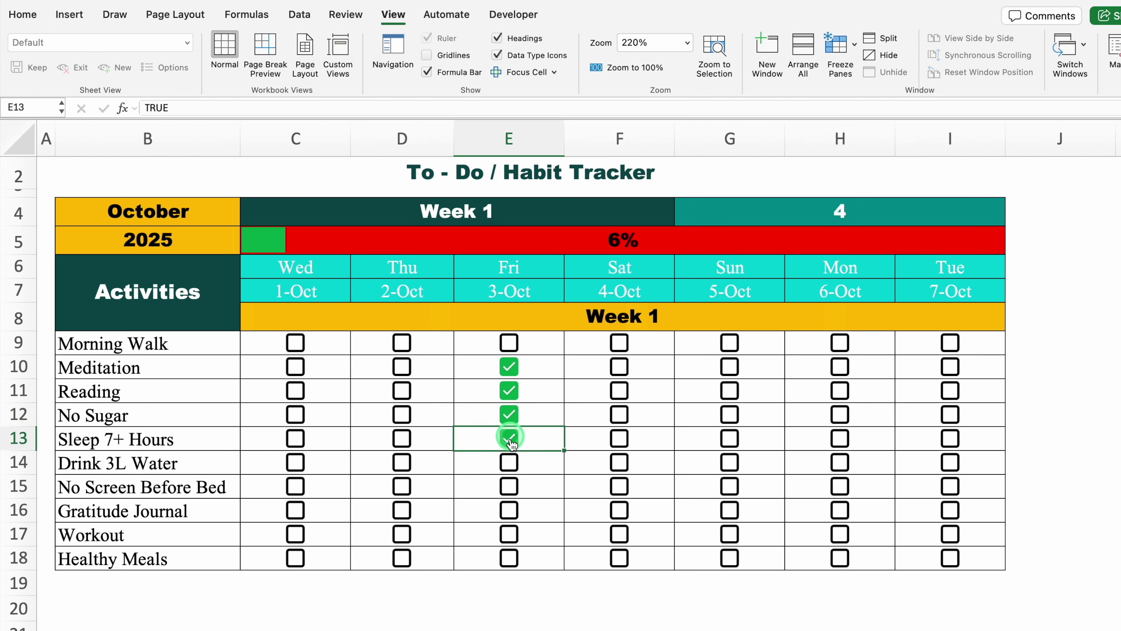
click(512, 460)
drag(523, 366, 544, 460)
key(space)
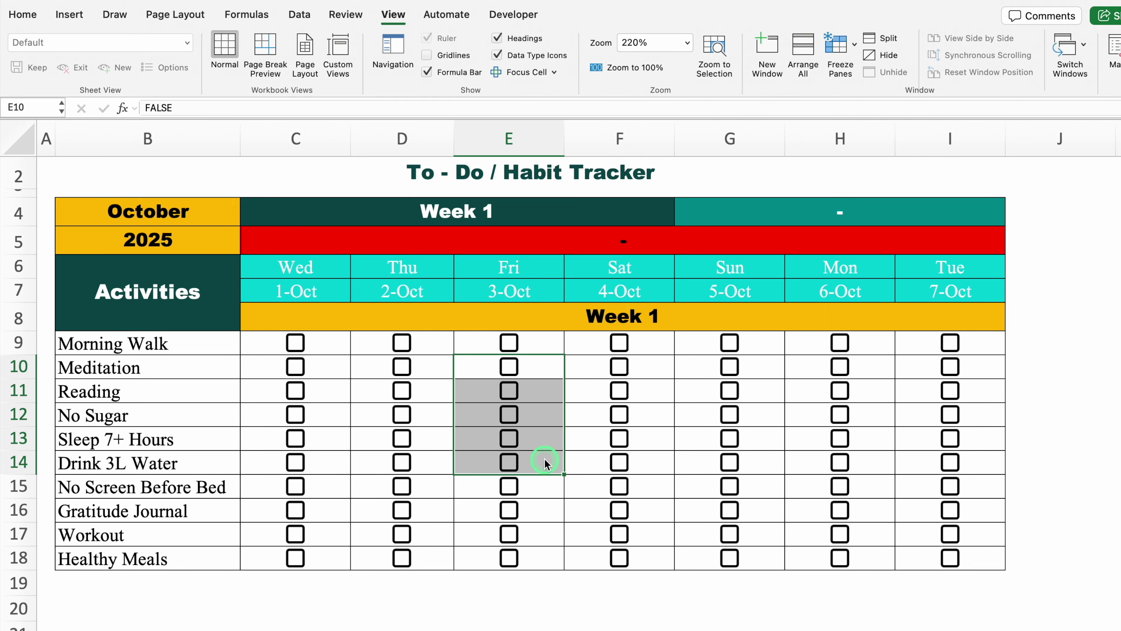
Copy the whole Week 1 block C4:I18 and paste it beside the original, starting at J4
click(354, 213)
drag(354, 213, 723, 552)
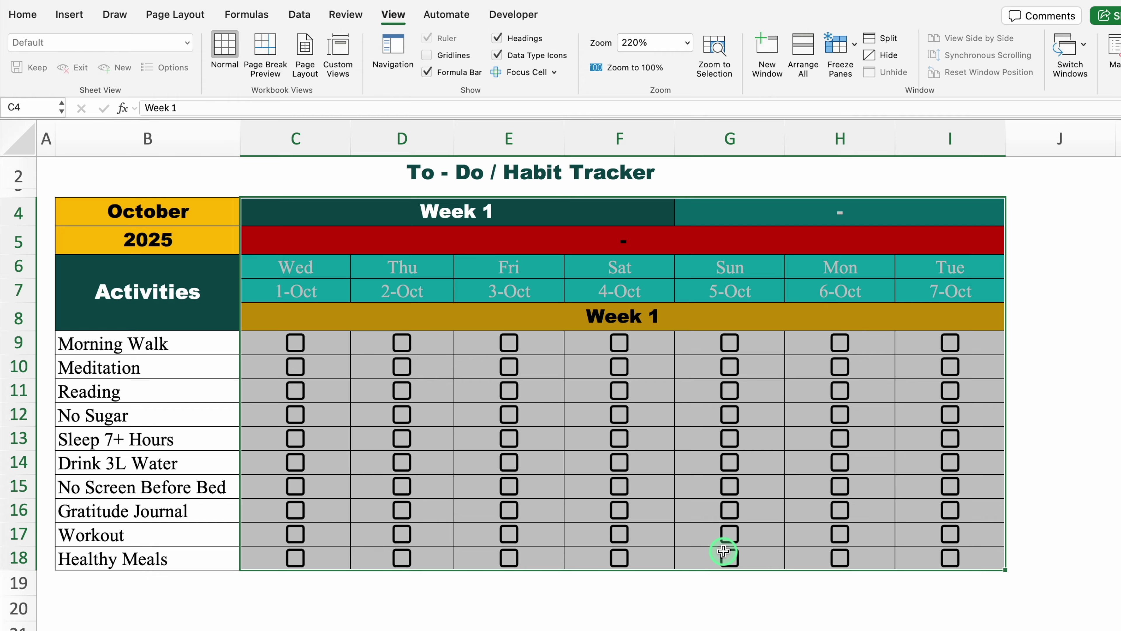
key(super+c)
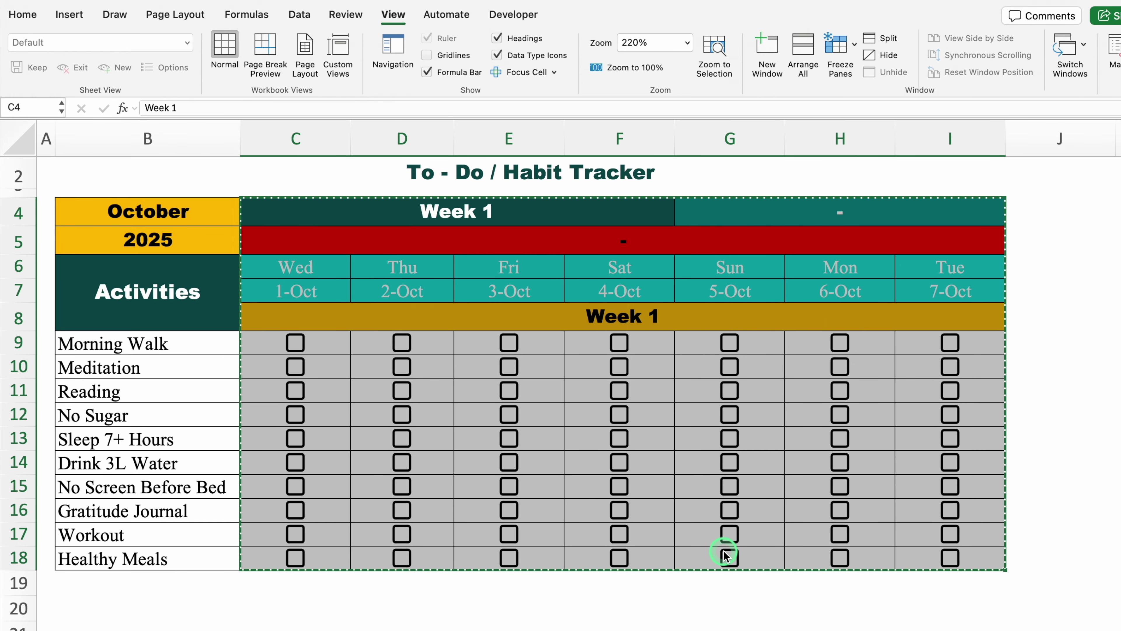
drag(555, 623, 567, 623)
click(999, 213)
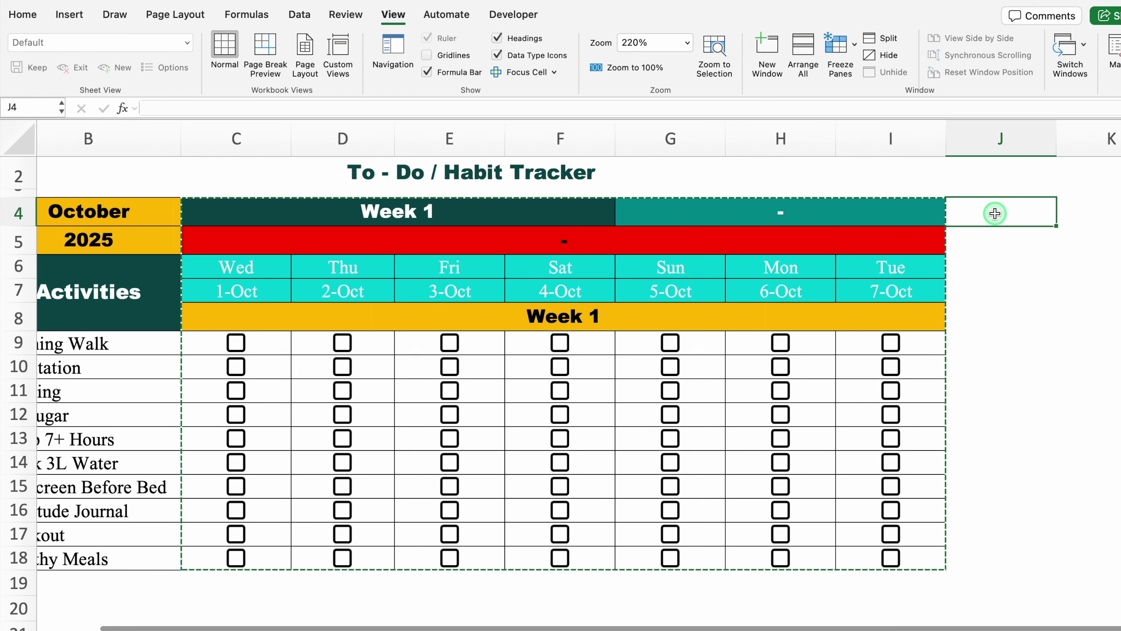
key(Right)
key(Right)
key(Right)
key(Right)
key(Right)
click(533, 208)
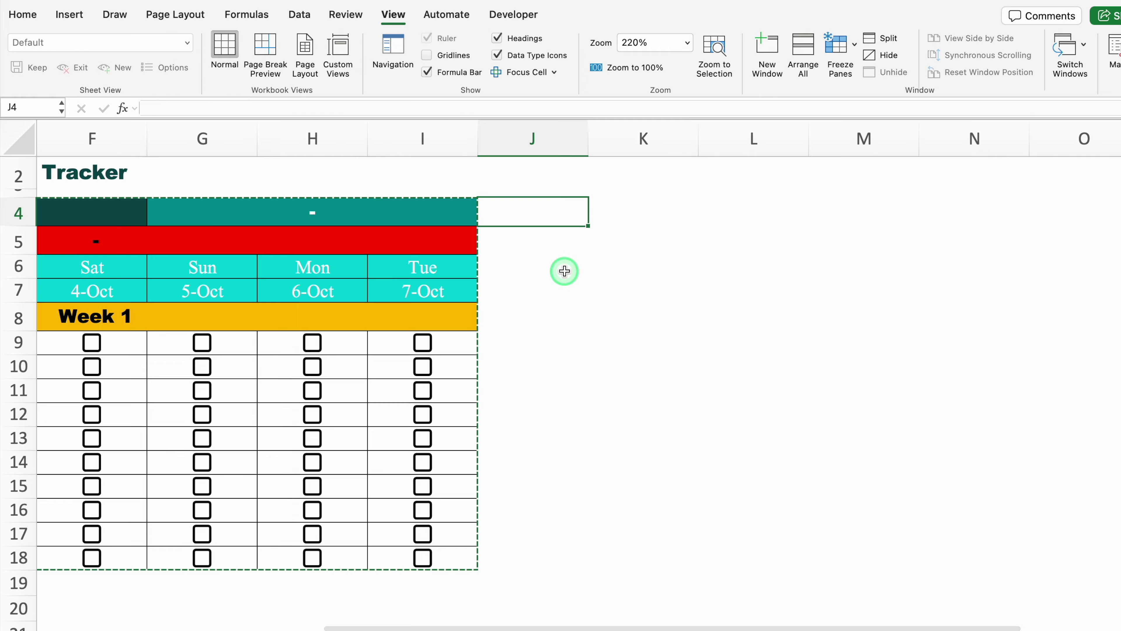
key(super+v)
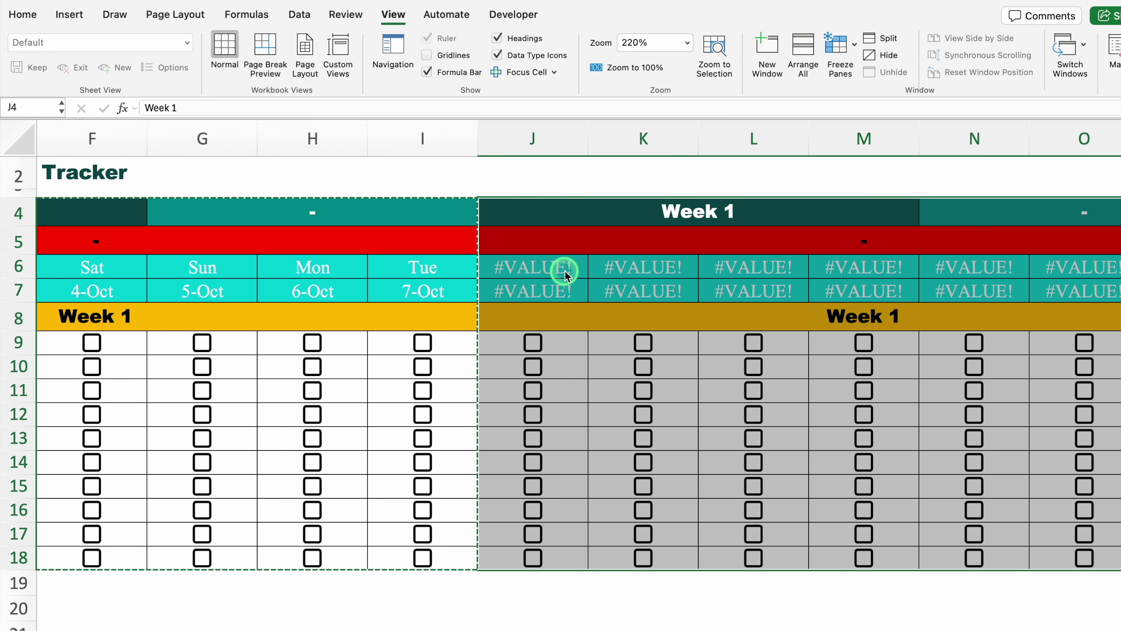
Paste the copied week block as the third week, starting at Q4
drag(537, 627, 711, 627)
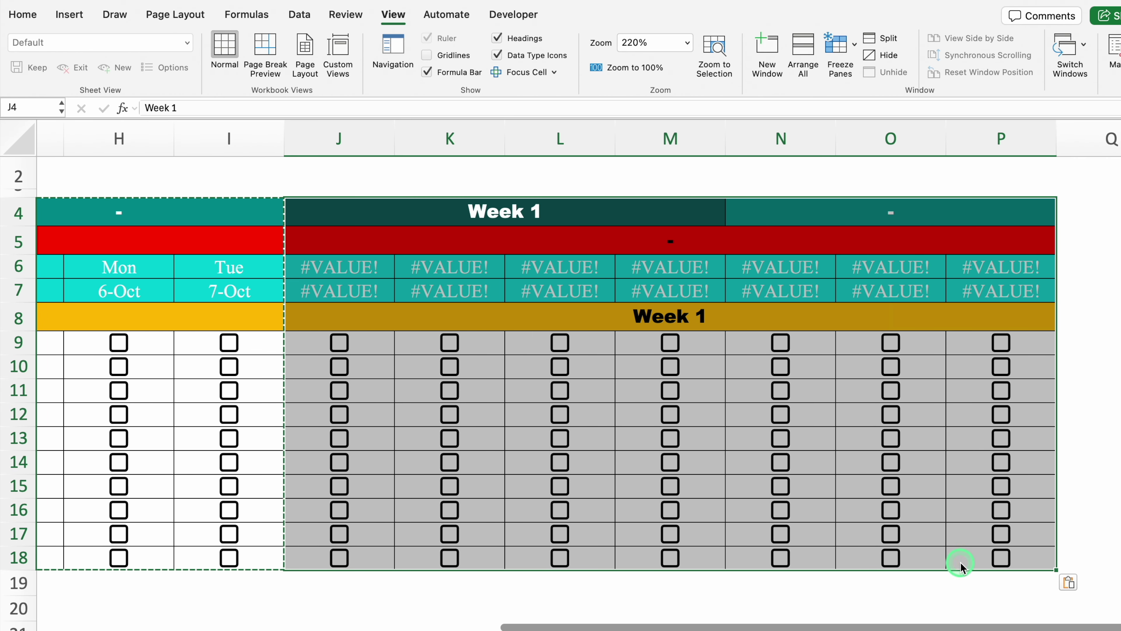
click(994, 221)
key(Right)
key(Right)
key(Right)
key(Right)
click(733, 207)
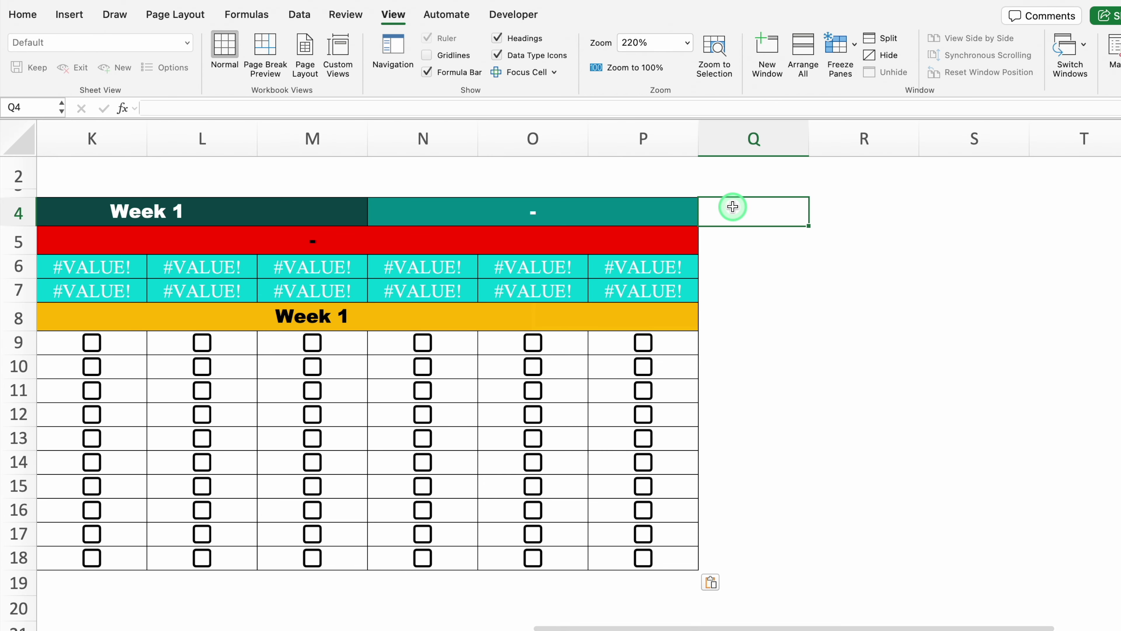
key(super+v)
Paste the copied week block as the fourth week, starting at X4
key(Right)
key(Right)
key(Right)
key(Right)
key(Right)
key(Right)
key(Right)
key(Right)
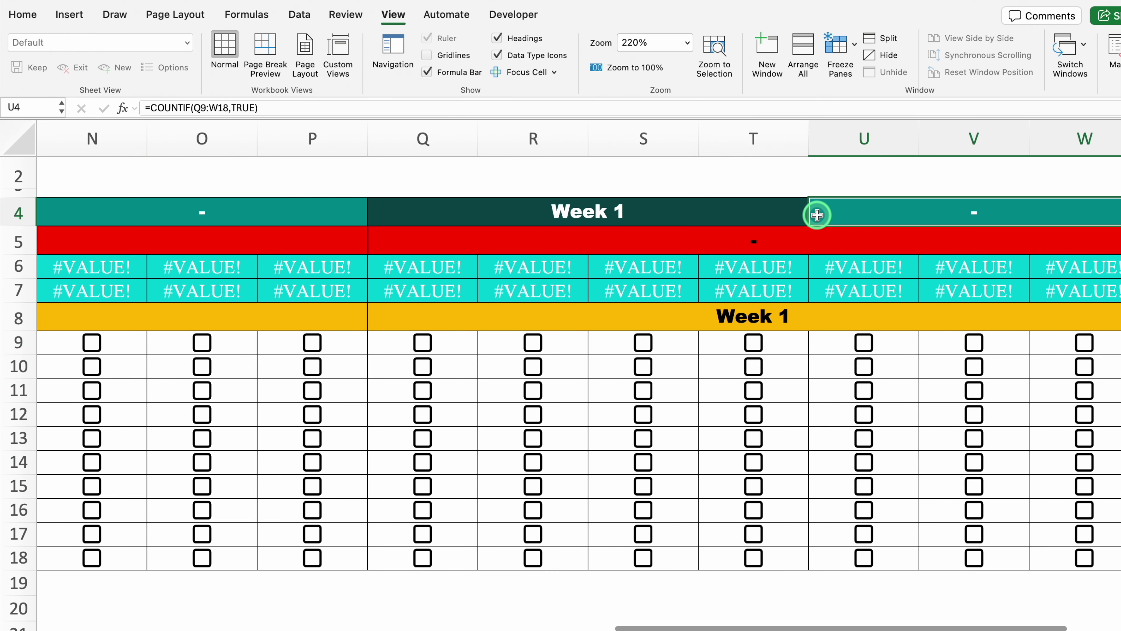
click(422, 209)
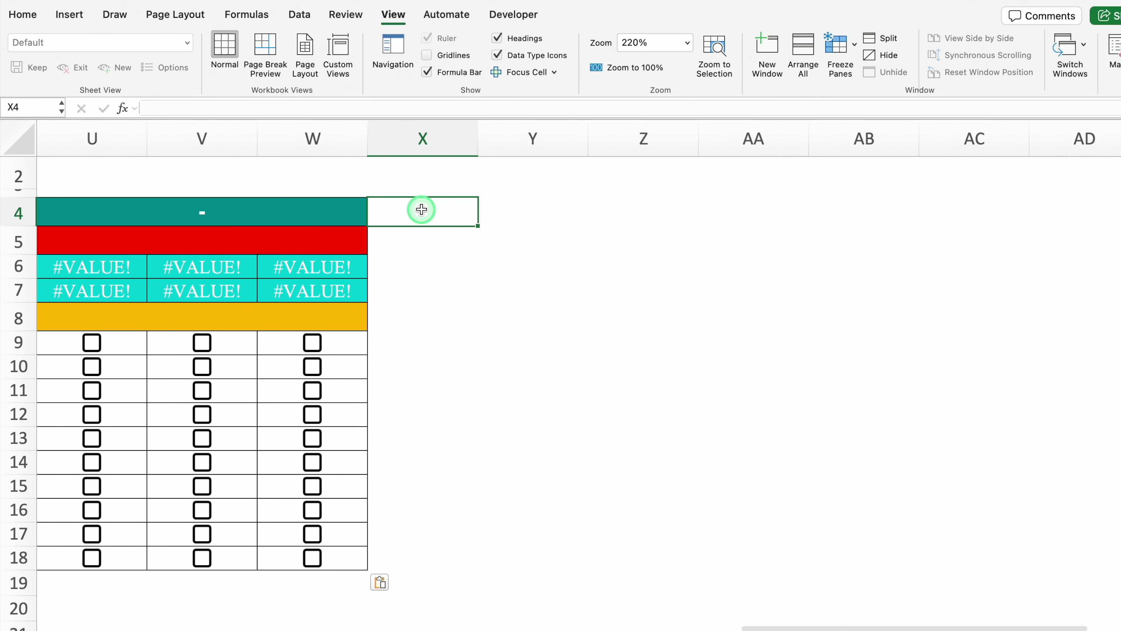
key(super+v)
Paste the copied week block as the fifth week, starting at AE4
key(Right)
key(Right)
key(Right)
key(Right)
key(Right)
key(Right)
key(Right)
key(Right)
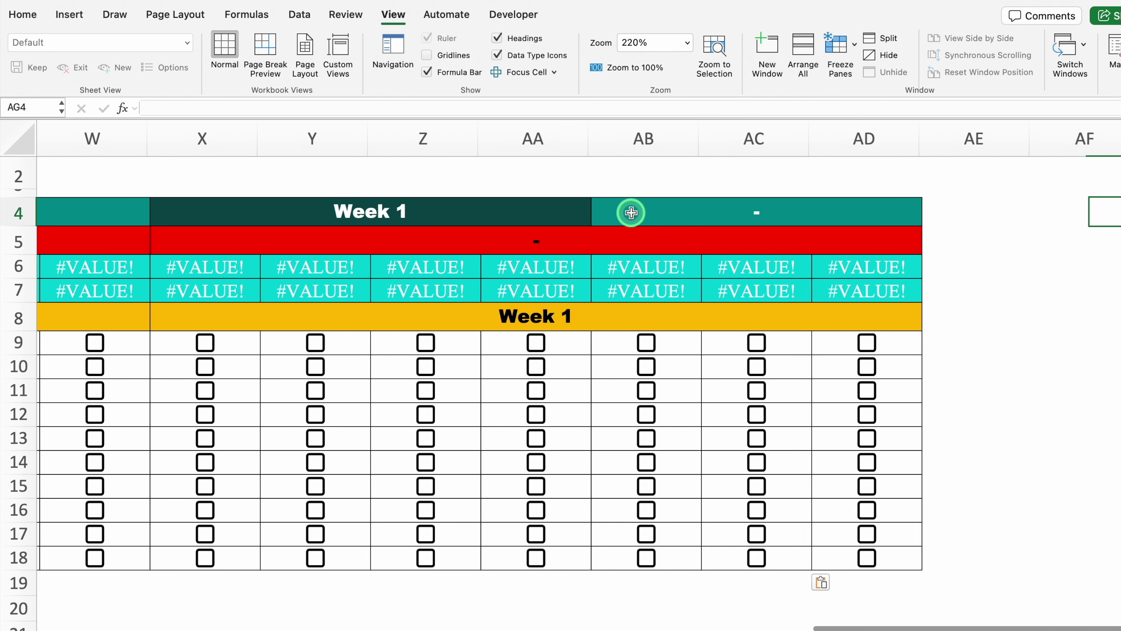
click(632, 216)
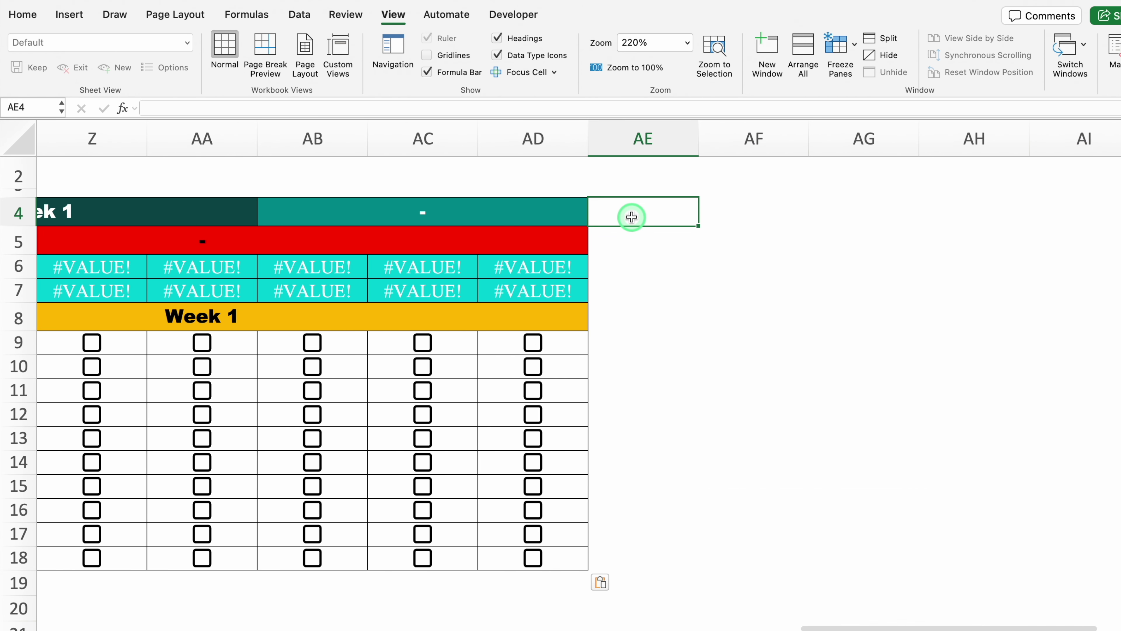
key(super+v)
click(691, 210)
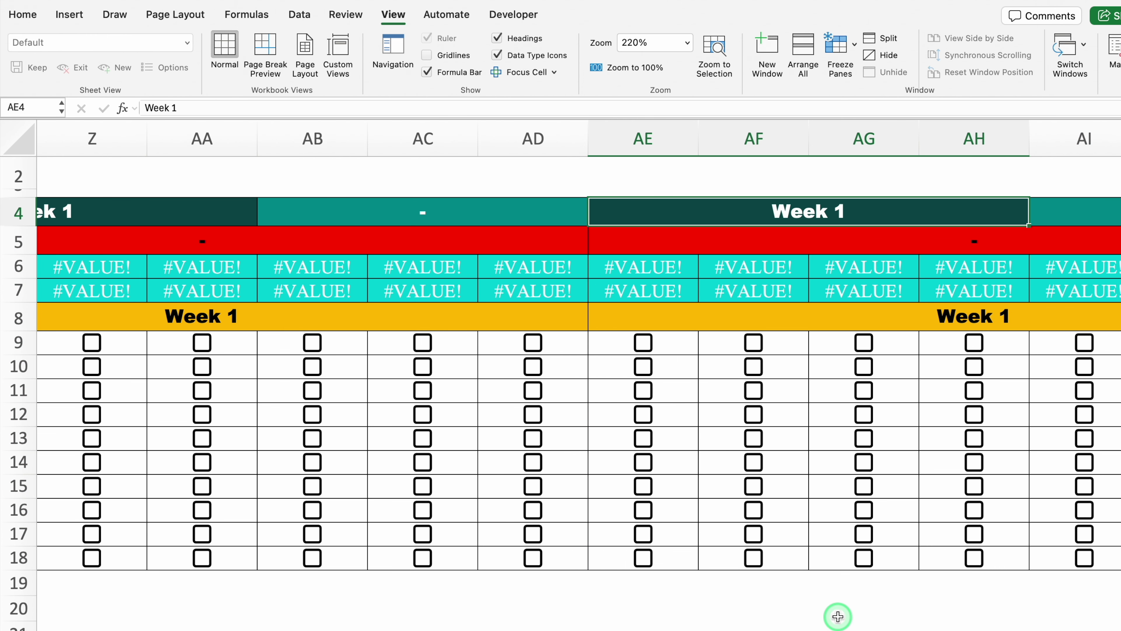
Fill the day and date formulas from I6:I7 across rows 6 and 7 through column AK
drag(836, 627, 289, 593)
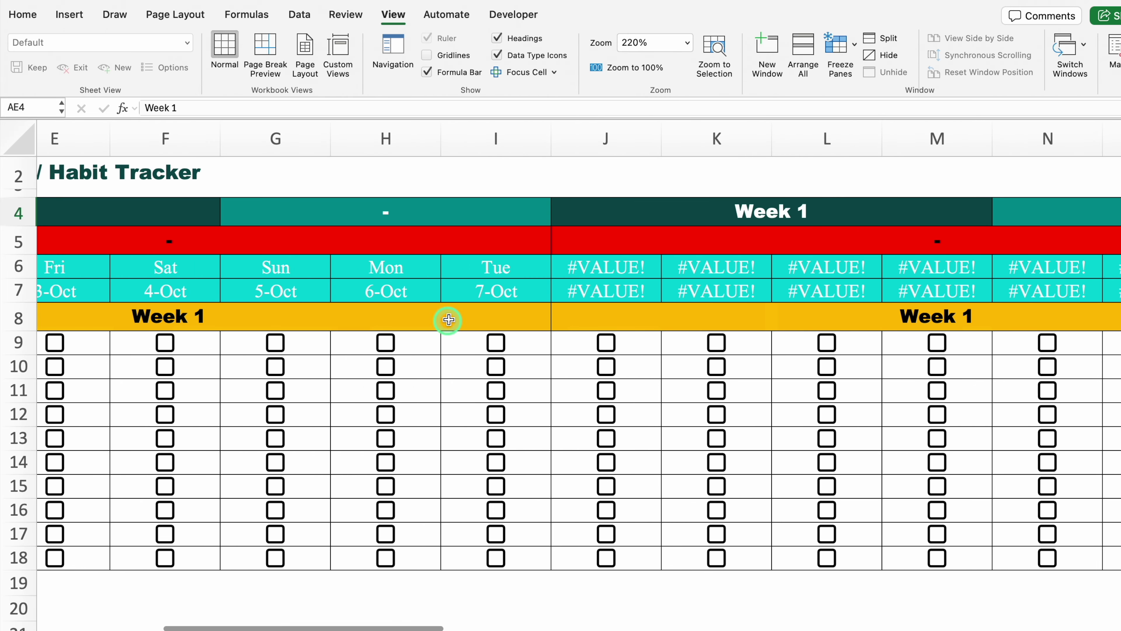
click(524, 267)
drag(524, 270, 1024, 301)
click(560, 286)
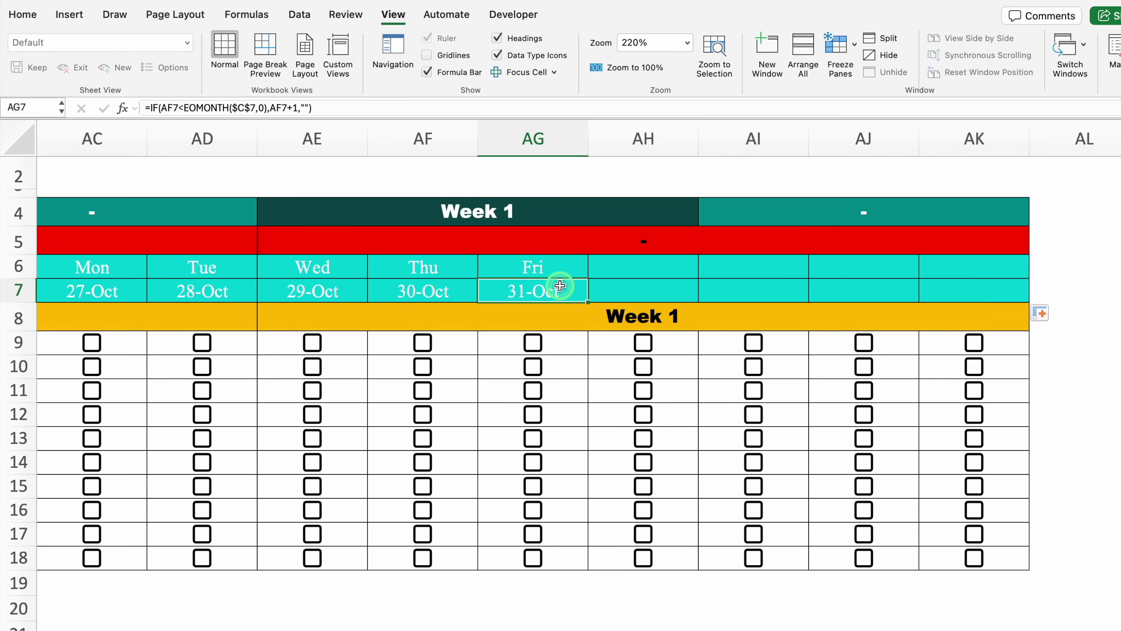
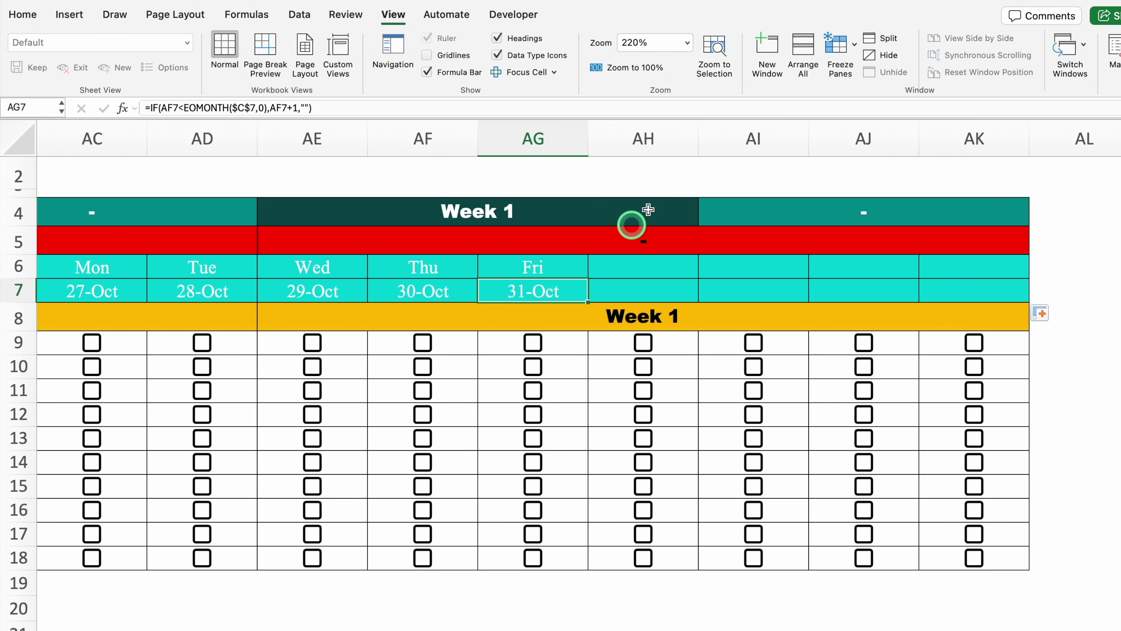
Delete the surplus columns AH through AK, which have no dates
drag(646, 137, 937, 149)
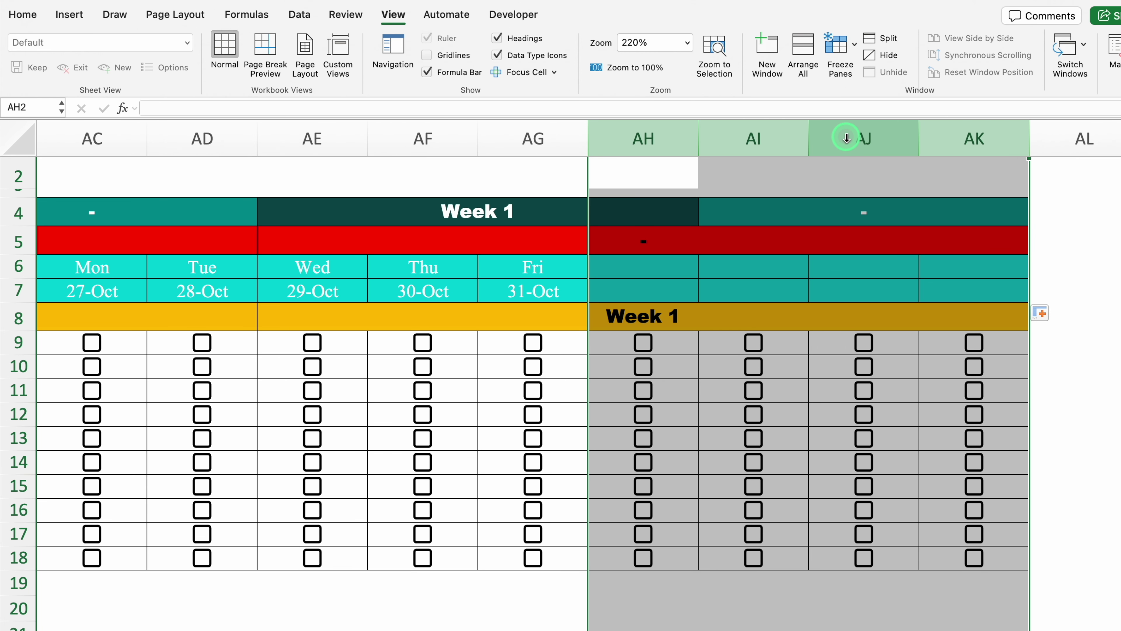
right_click(847, 137)
click(887, 242)
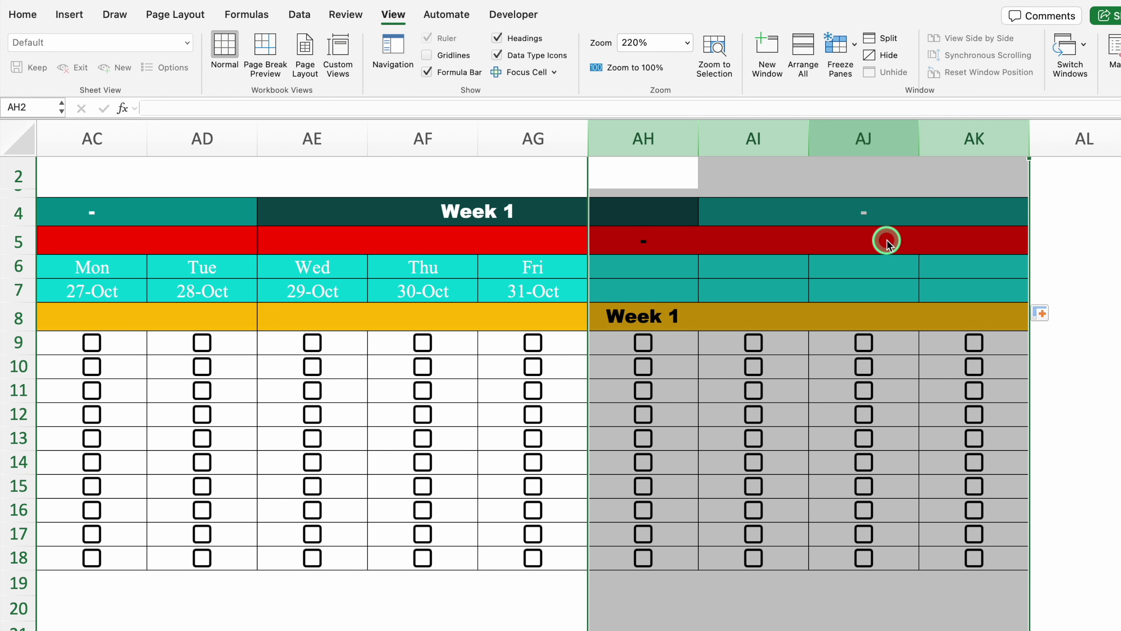
Rename the second week block's labels in J4 and J8 as Week 2
drag(912, 627, 138, 612)
drag(286, 613, 438, 611)
click(560, 209)
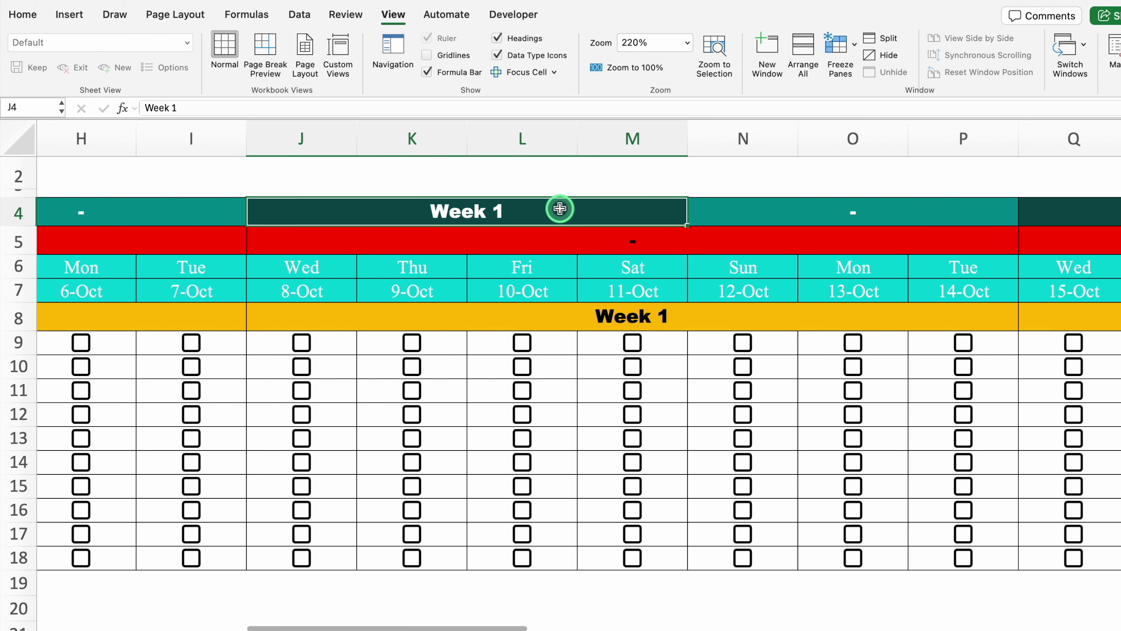
double_click(560, 208)
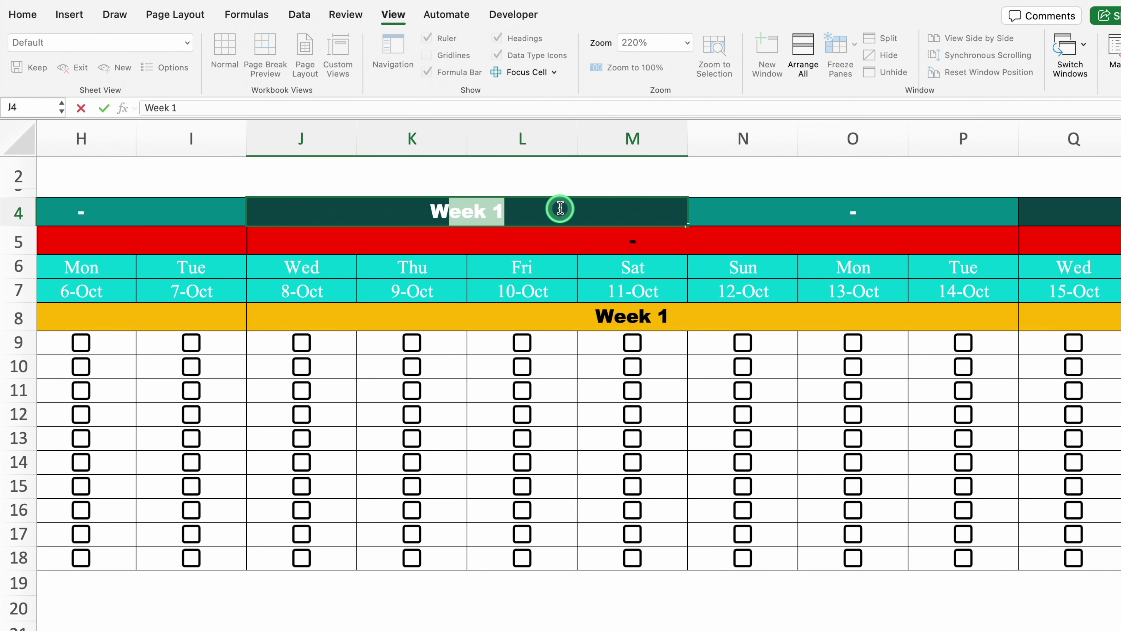
key(BackSpace)
text(2)
key(Return)
click(560, 316)
double_click(561, 315)
key(BackSpace)
text(2)
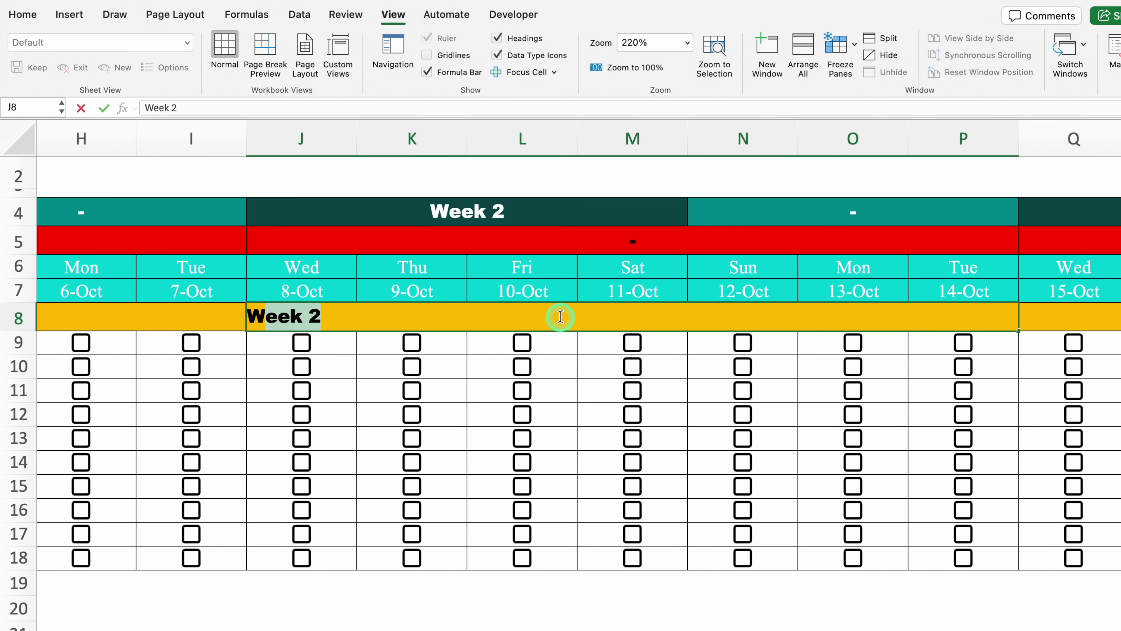
key(Return)
Rename the third week block's labels in Q4 and Q8 as Week 3
drag(519, 618, 703, 569)
double_click(563, 207)
key(BackSpace)
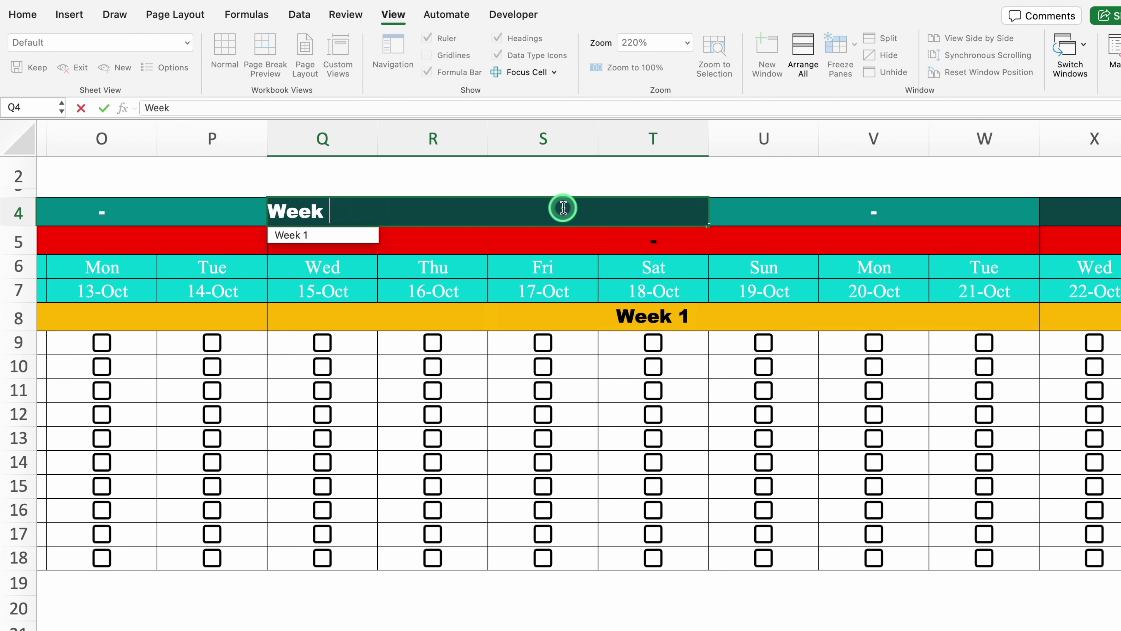
text(3)
key(Return)
key(Down)
key(Down)
key(Down)
text(W)
key(Return)
Rename the fourth week block's labels in X4 and X8 as Week 4
drag(483, 618, 701, 609)
double_click(532, 220)
key(BackSpace)
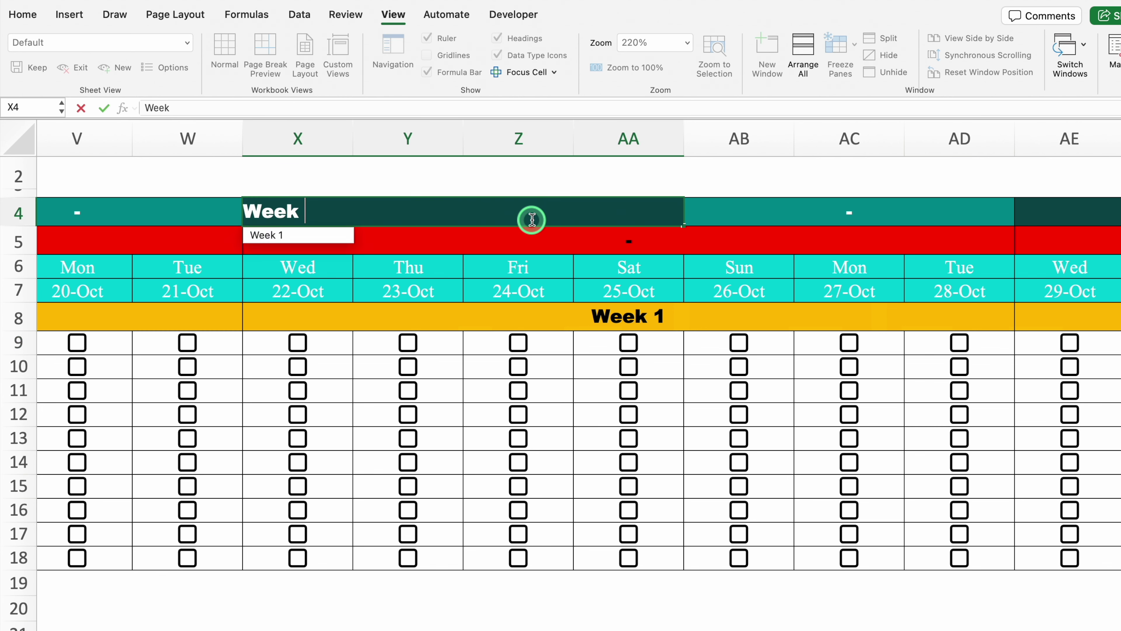
text(4)
key(Return)
double_click(567, 314)
key(BackSpace)
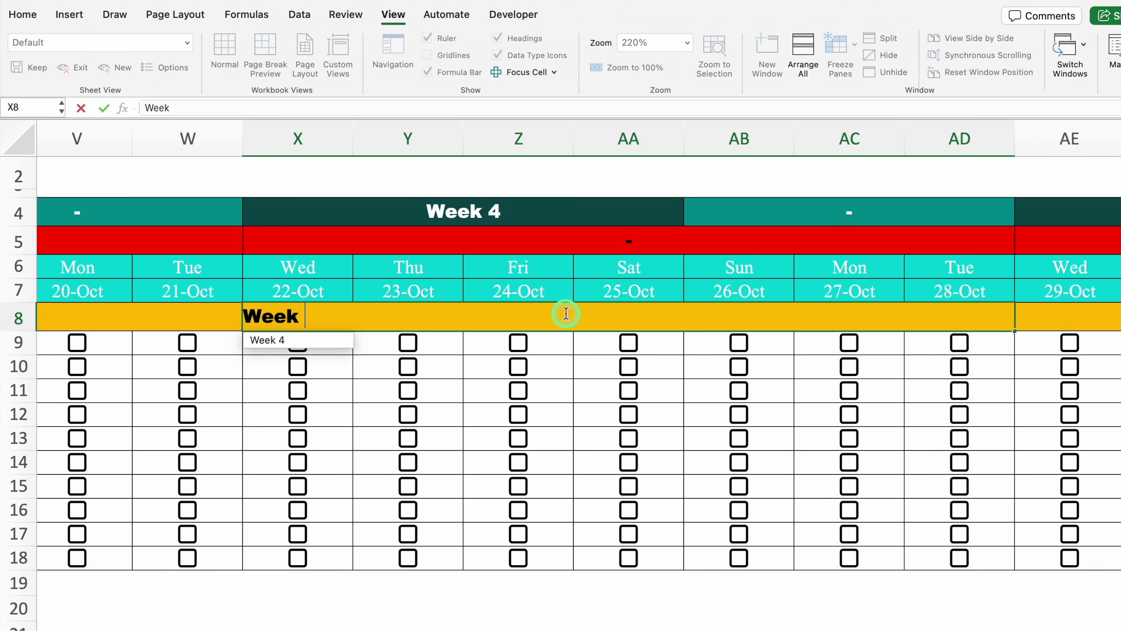
text(4)
key(Return)
Clear the title in AE4 of the last week block and rename its AE8 label as Week 5
drag(718, 622, 839, 620)
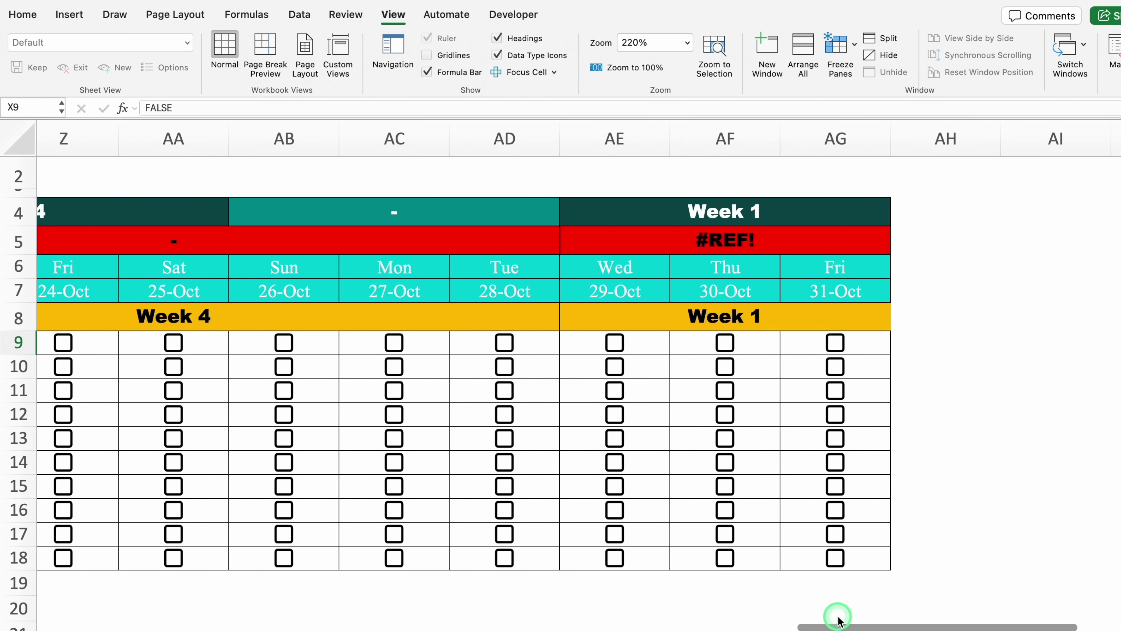
click(726, 207)
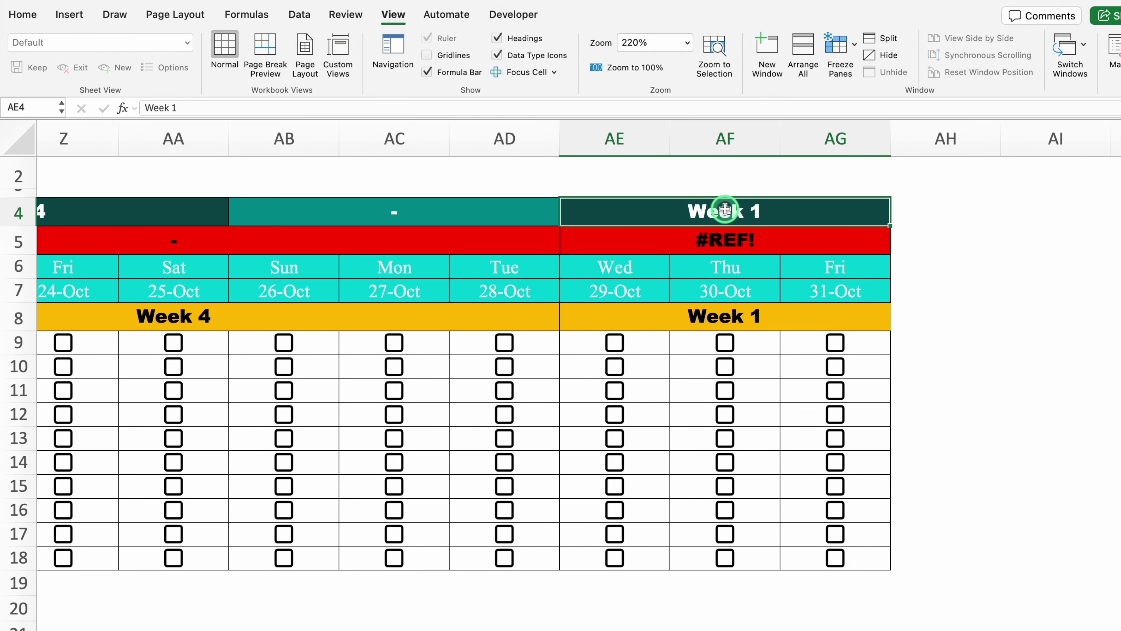
key(Delete)
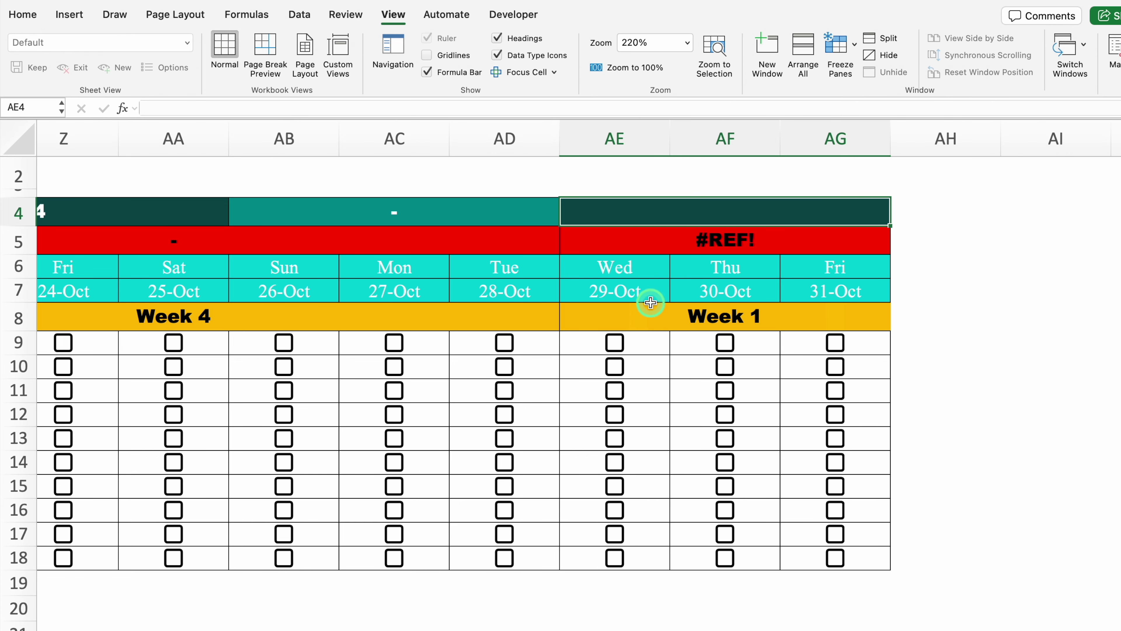
click(653, 316)
double_click(662, 316)
click(764, 316)
key(BackSpace)
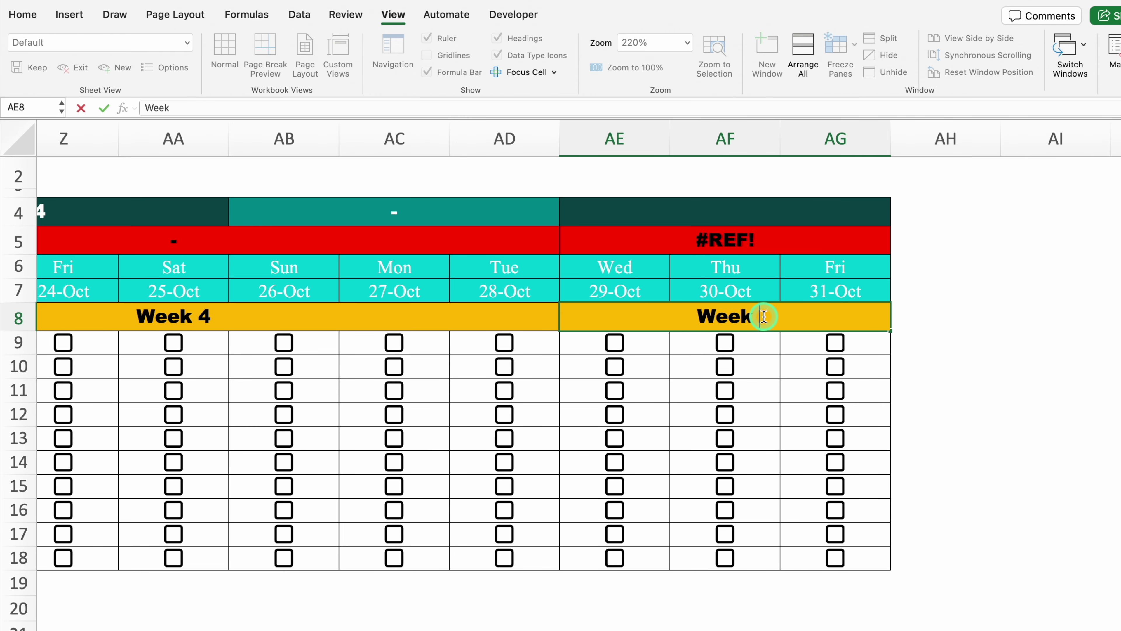
text(5)
key(Return)
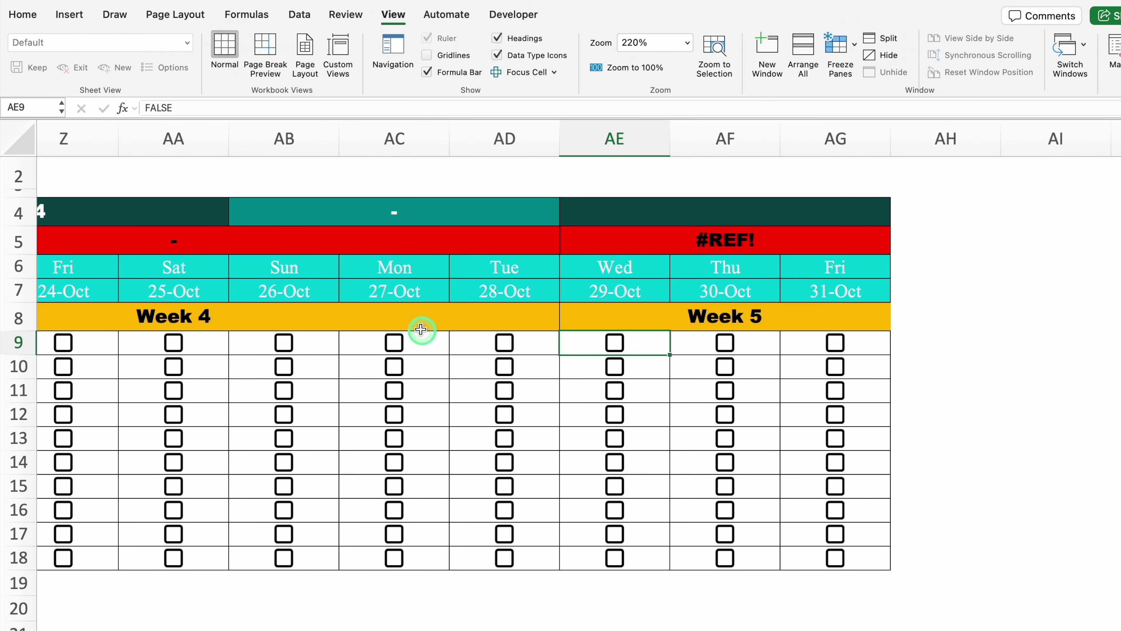
Fill the completed-count formula from AB4 into AE4 and change its COUNTIF range to AE9:AG18
click(416, 212)
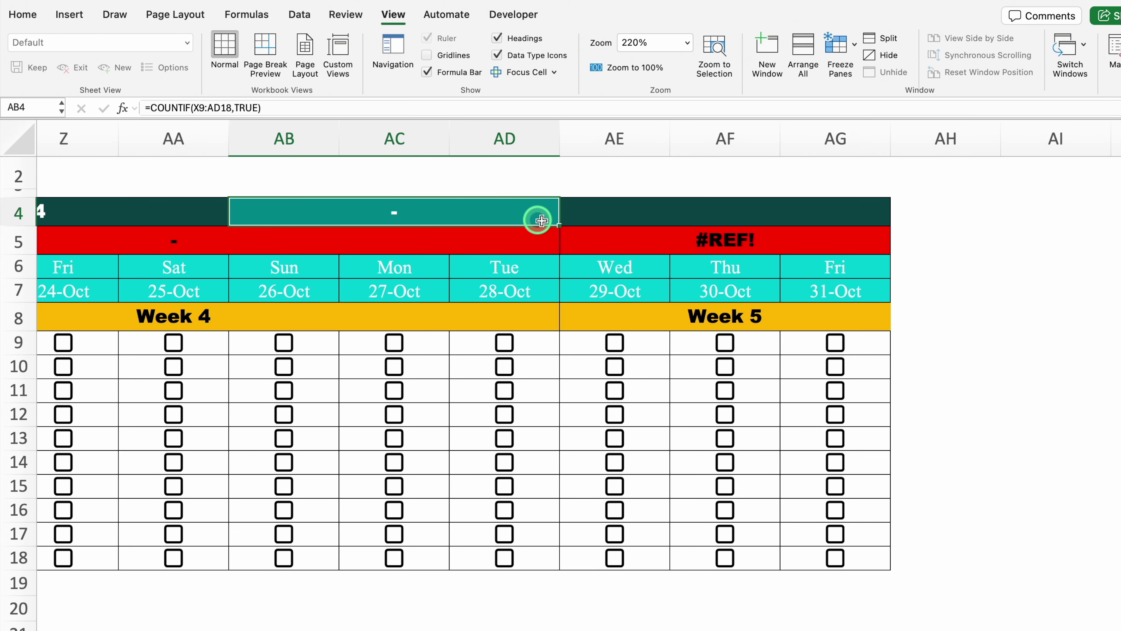
drag(559, 224, 751, 228)
double_click(728, 216)
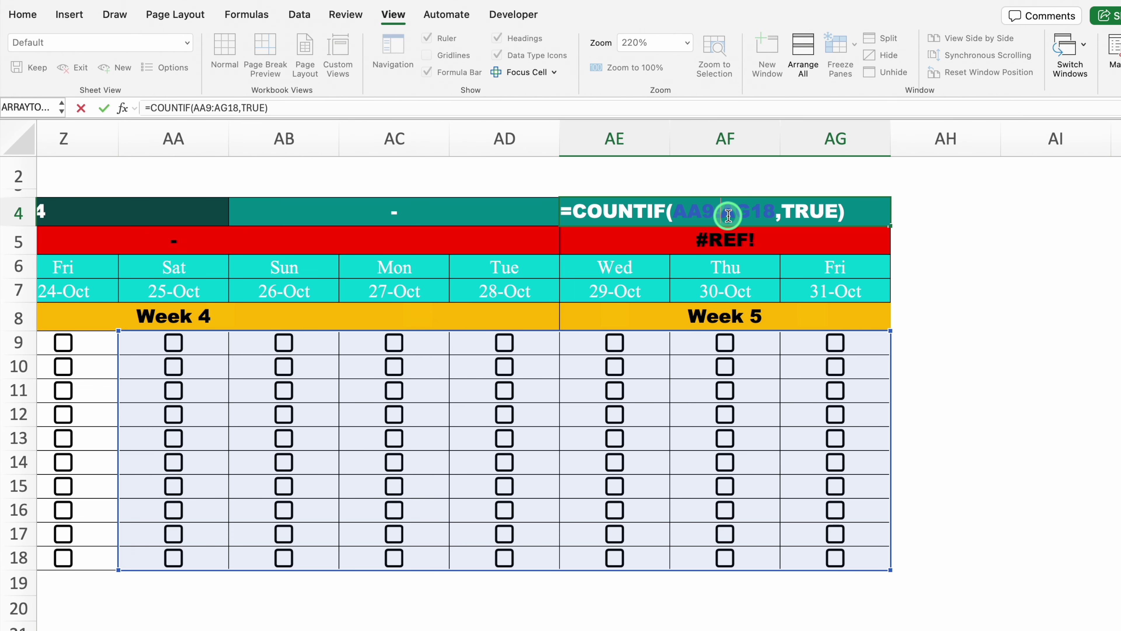
click(775, 211)
key(BackSpace)
key(BackSpace)
key(BackSpace)
key(BackSpace)
key(BackSpace)
key(BackSpace)
key(BackSpace)
key(BackSpace)
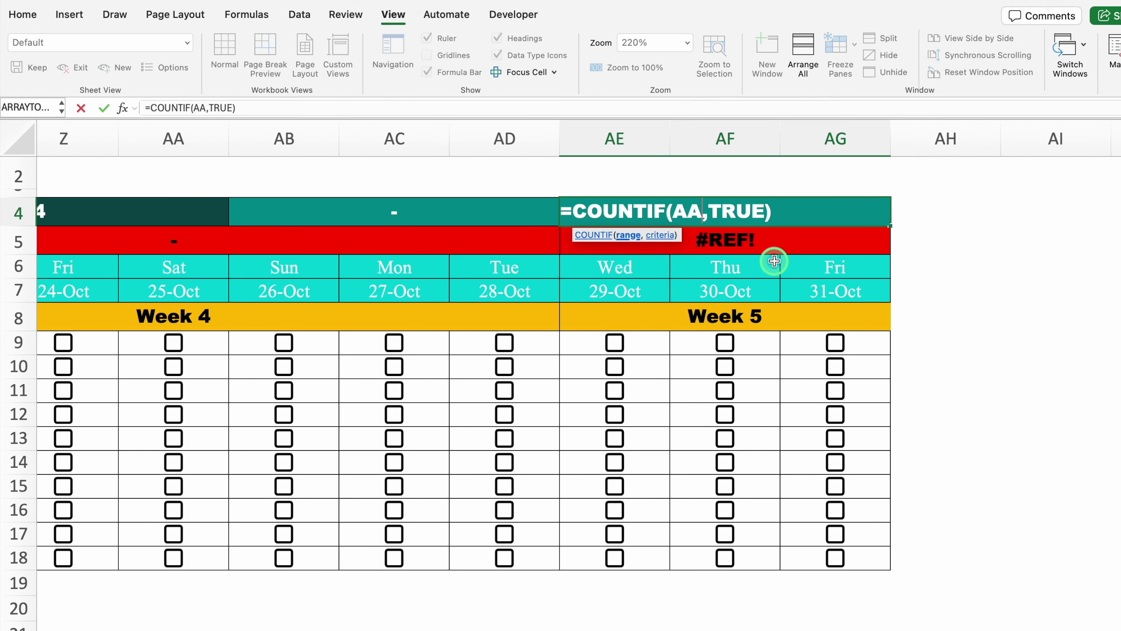
drag(649, 349, 829, 556)
key(Return)
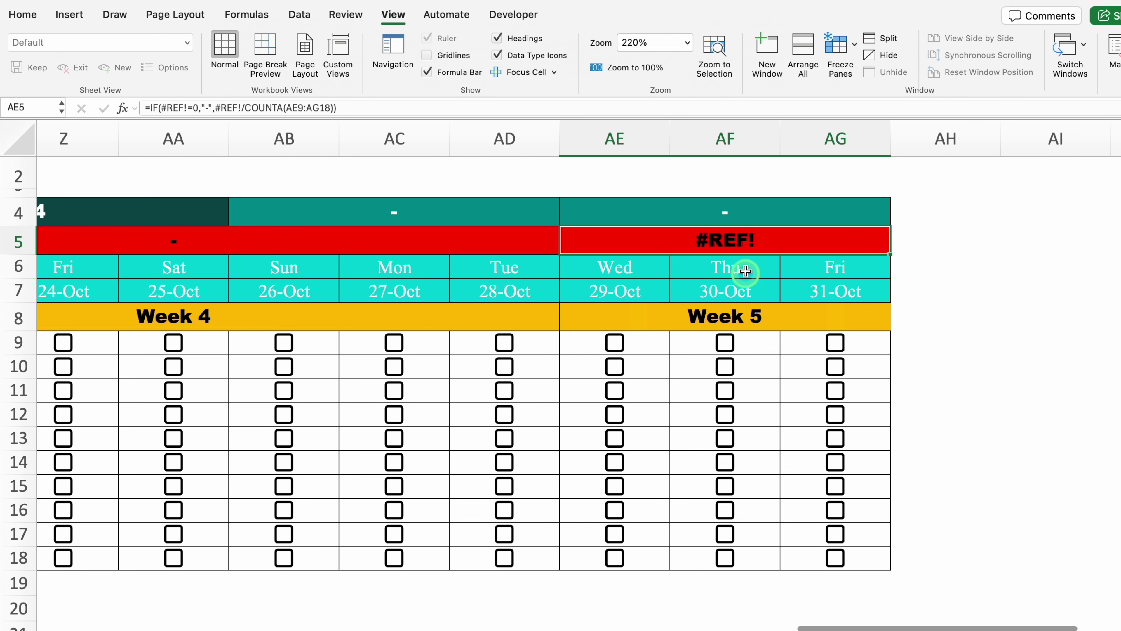
Remove the broken IF and #REF! parts from the AE5 formula, leaving =COUNTA(AE9:AG18)
double_click(715, 237)
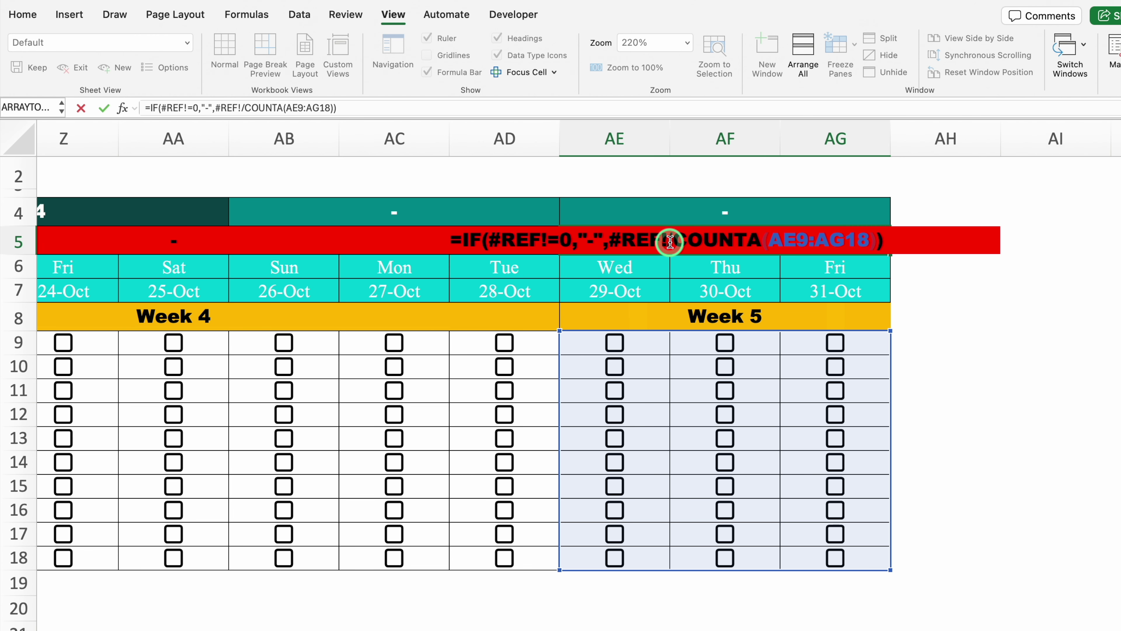
drag(673, 240, 466, 240)
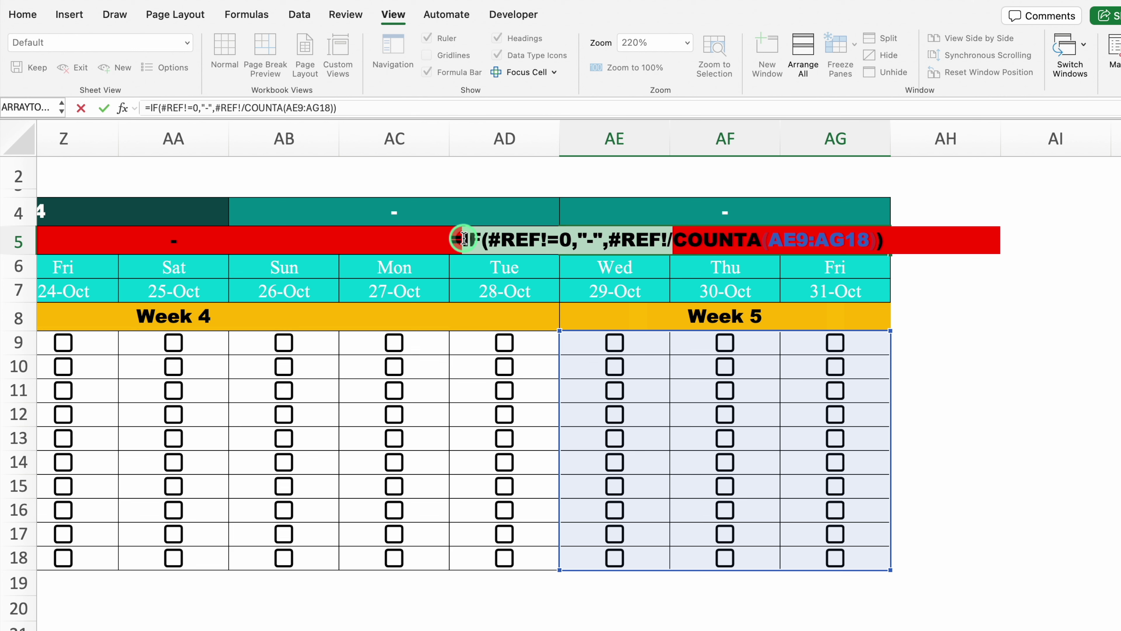
key(BackSpace)
click(676, 236)
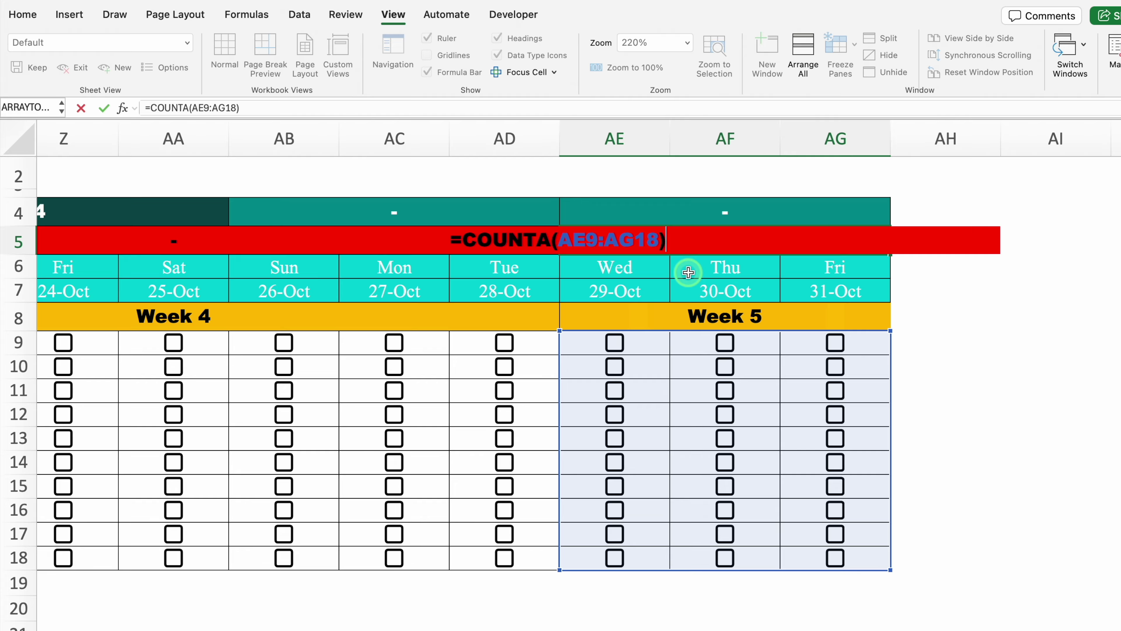
key(Return)
Change the AE5 formula to =AE4/COUNTA(AE9:AG18) to calculate the week's completion percentage
click(764, 238)
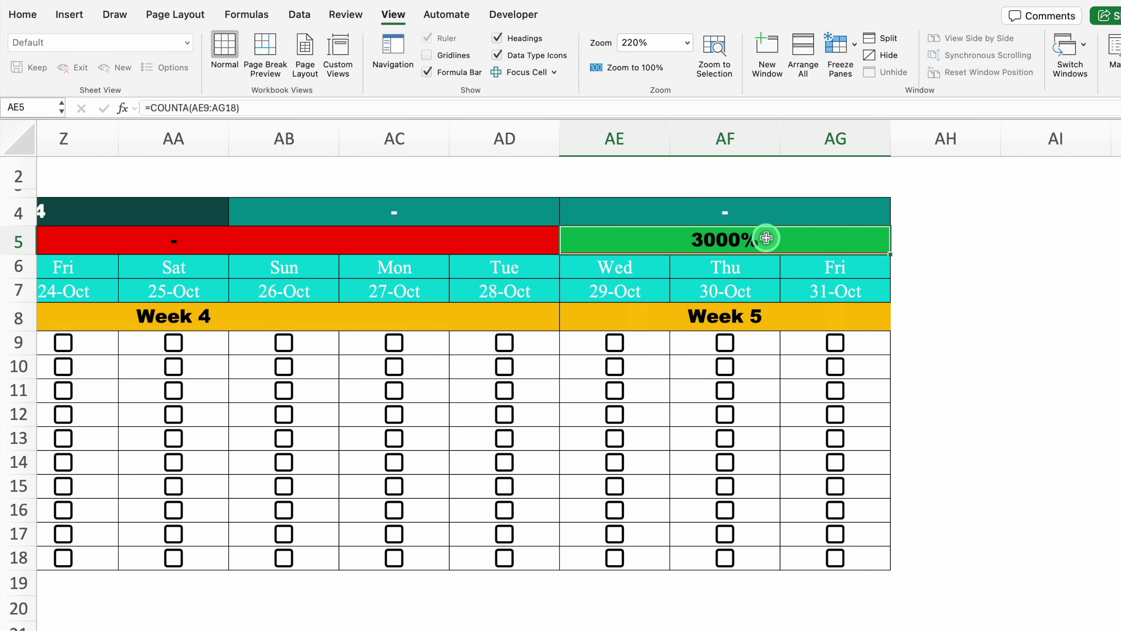
double_click(707, 240)
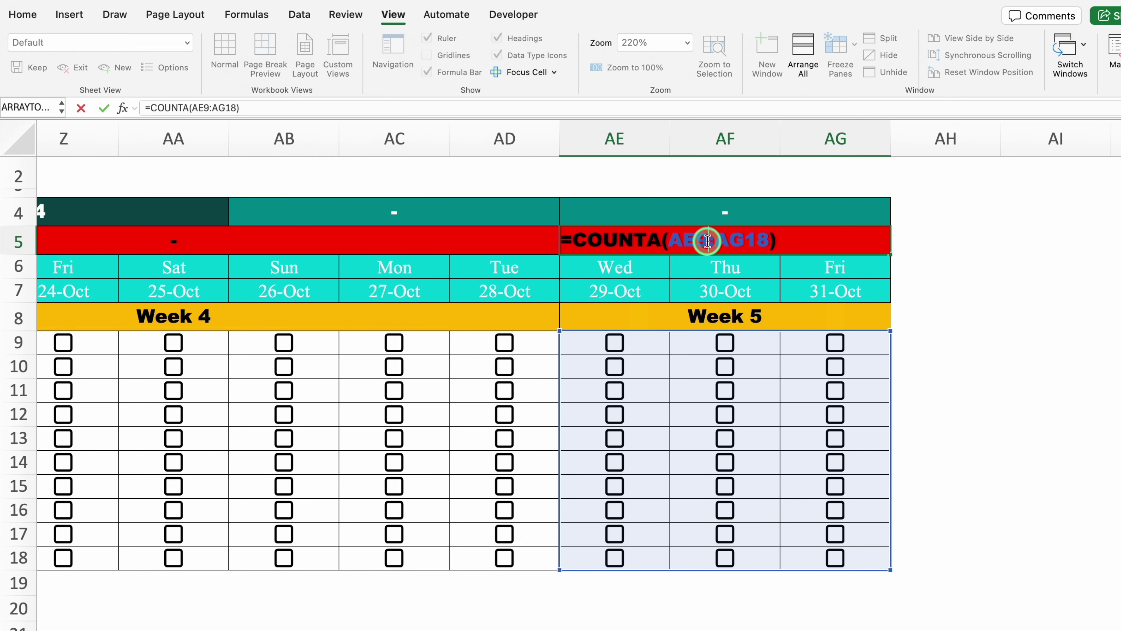
click(577, 237)
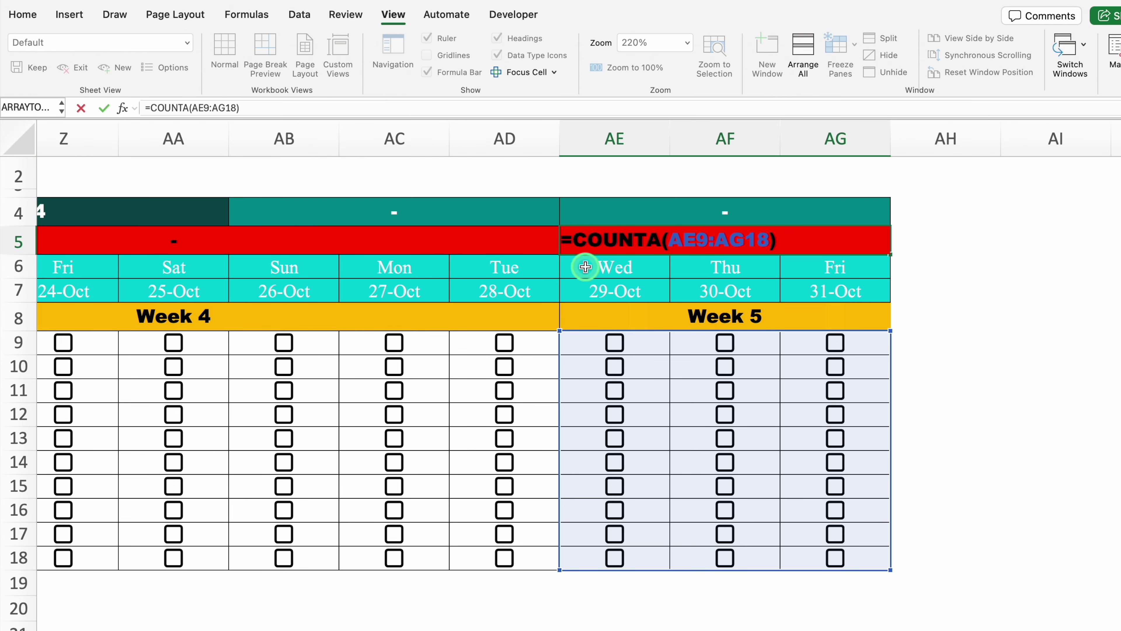
click(662, 205)
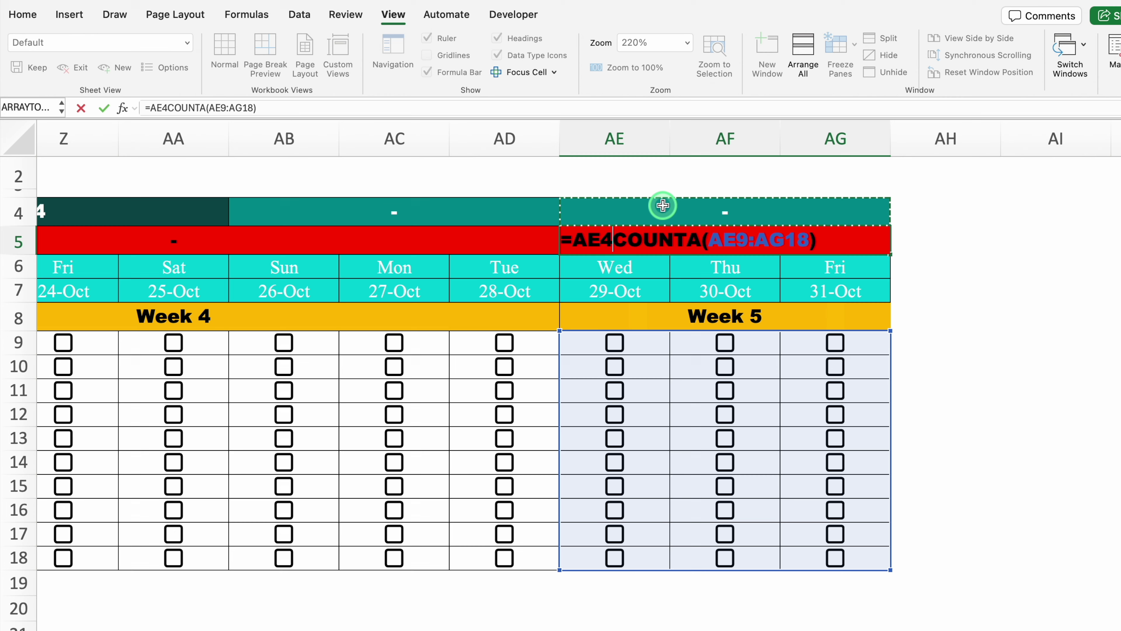
text(/)
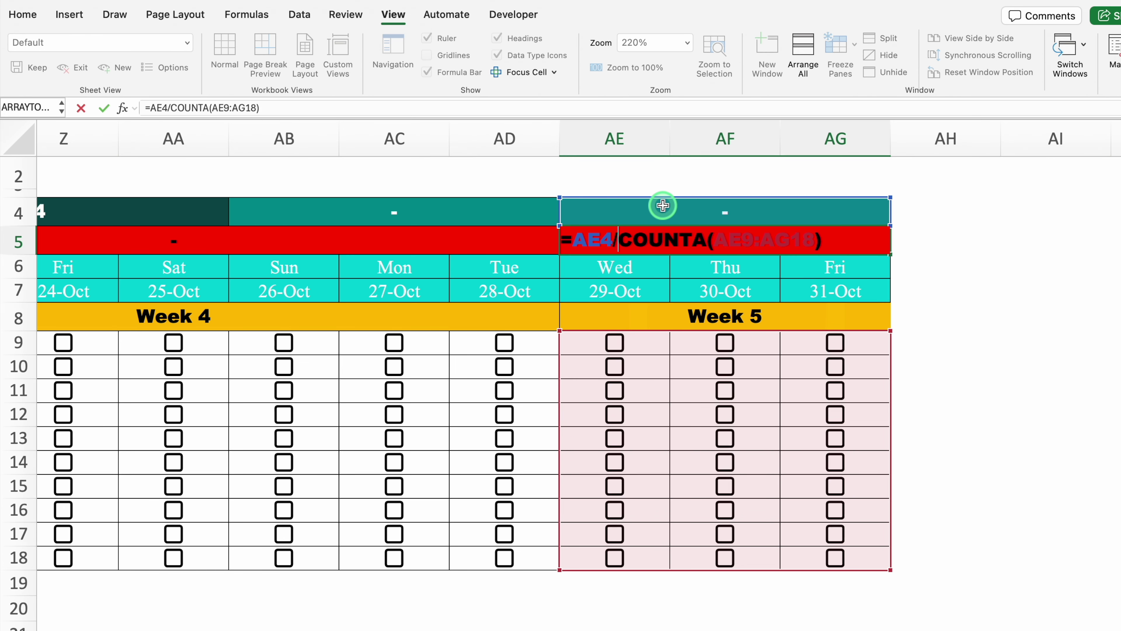
key(Return)
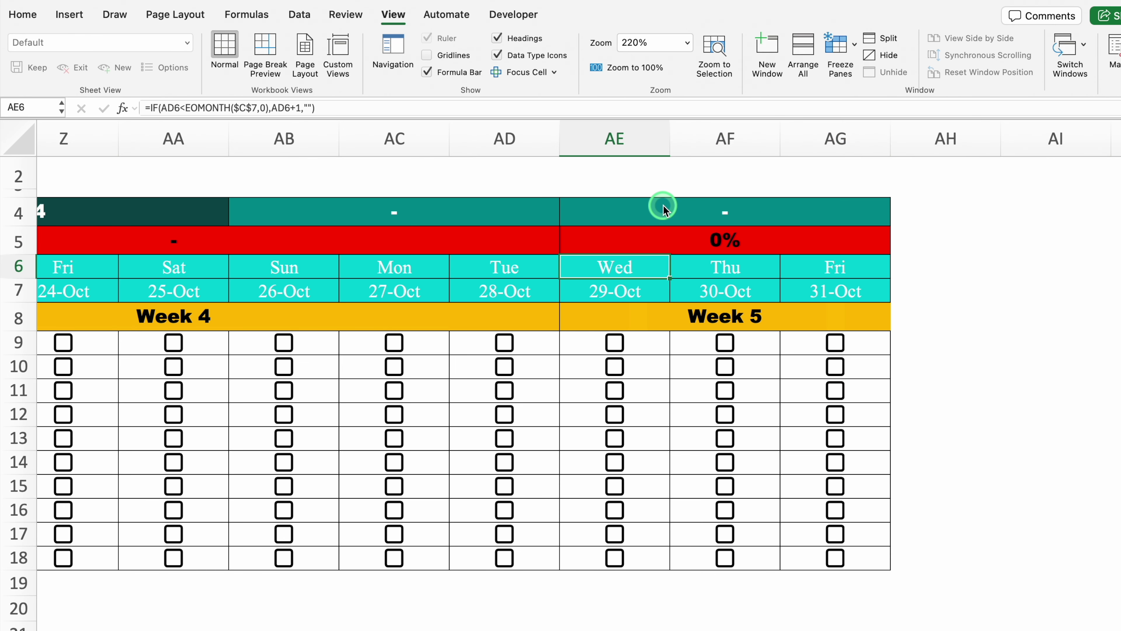
Tick the 29-Oct checkboxes in AE10 through AE15 to test the Week 5 count and data bar
click(614, 366)
click(618, 394)
click(617, 415)
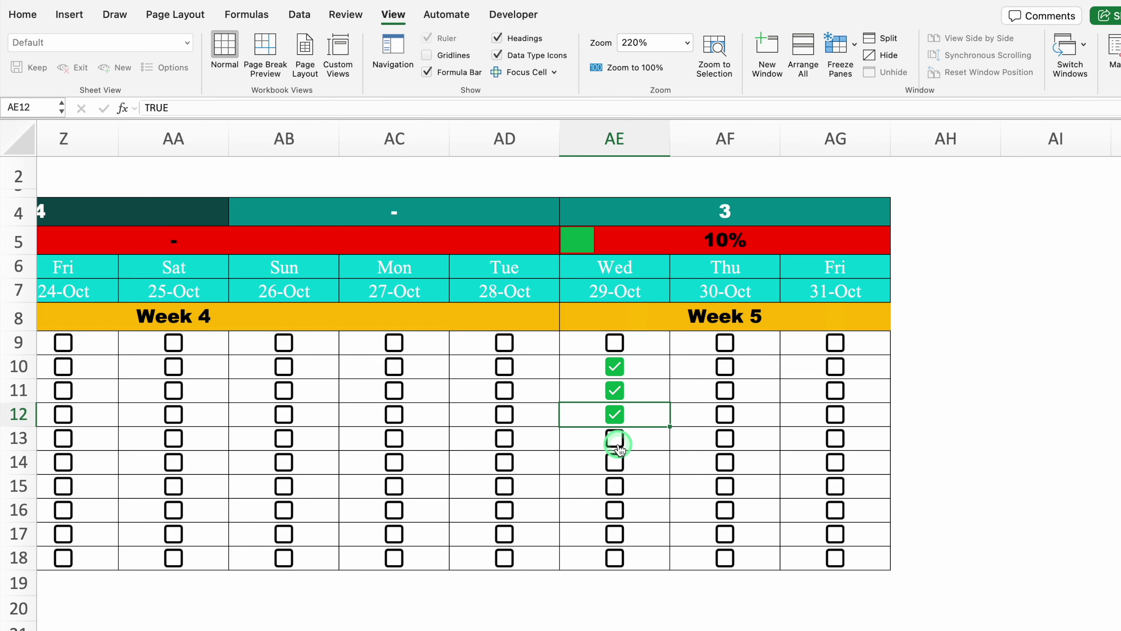
click(617, 439)
click(617, 463)
click(618, 486)
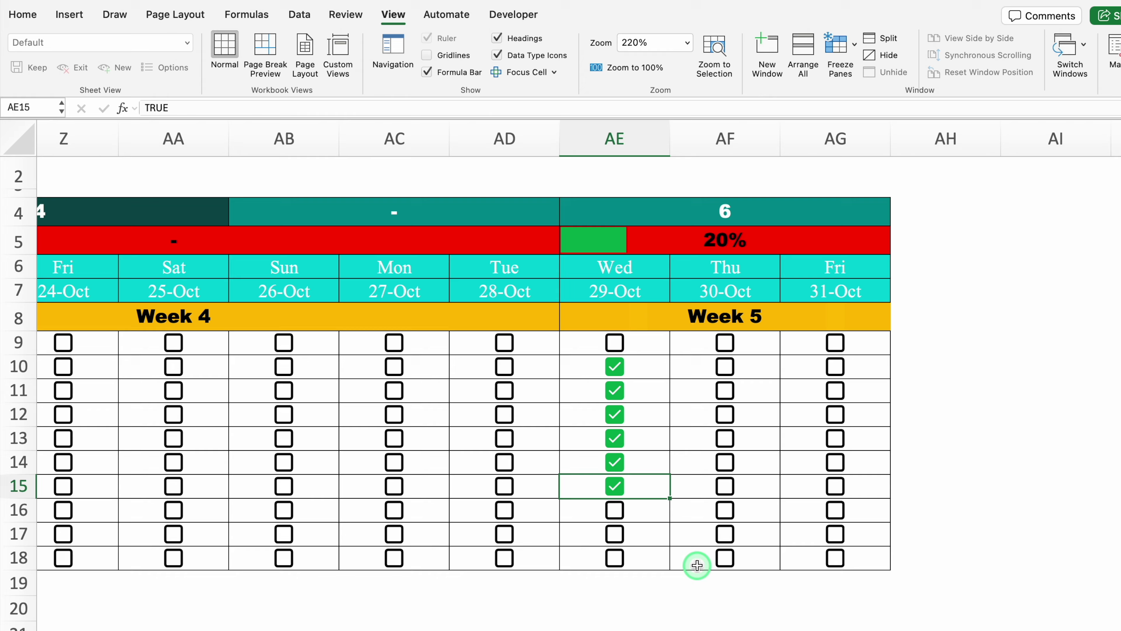
Add the row labels Total Count in B19 and Total % in B20 below the activities
drag(746, 624, 13, 621)
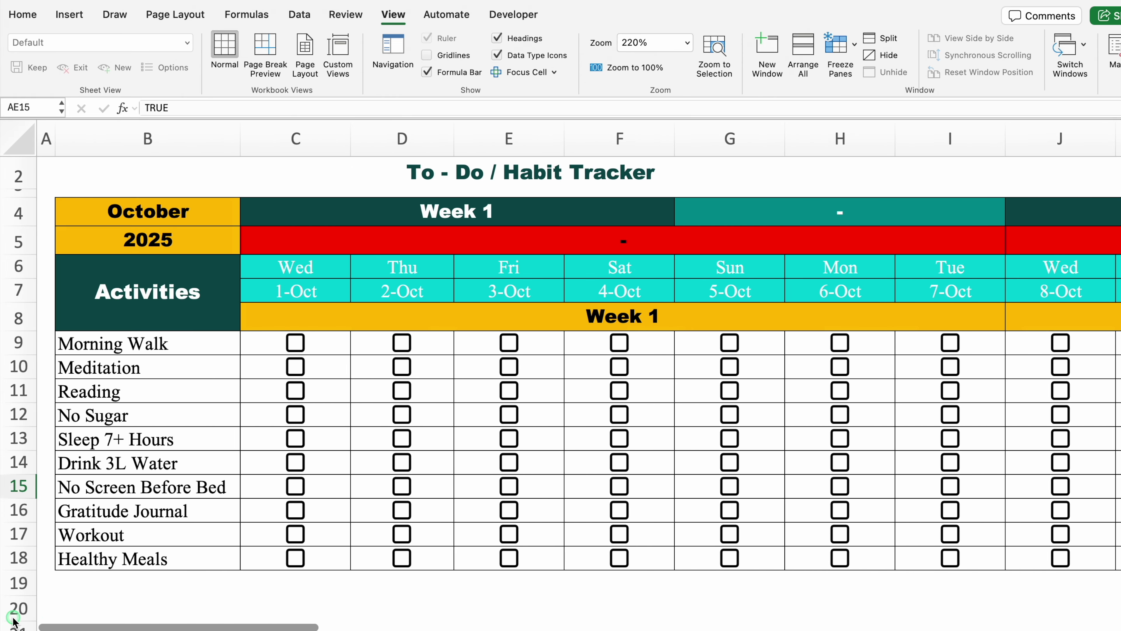
click(190, 558)
key(Down)
key(Down)
key(Down)
key(Down)
key(Down)
key(Down)
key(Down)
key(Down)
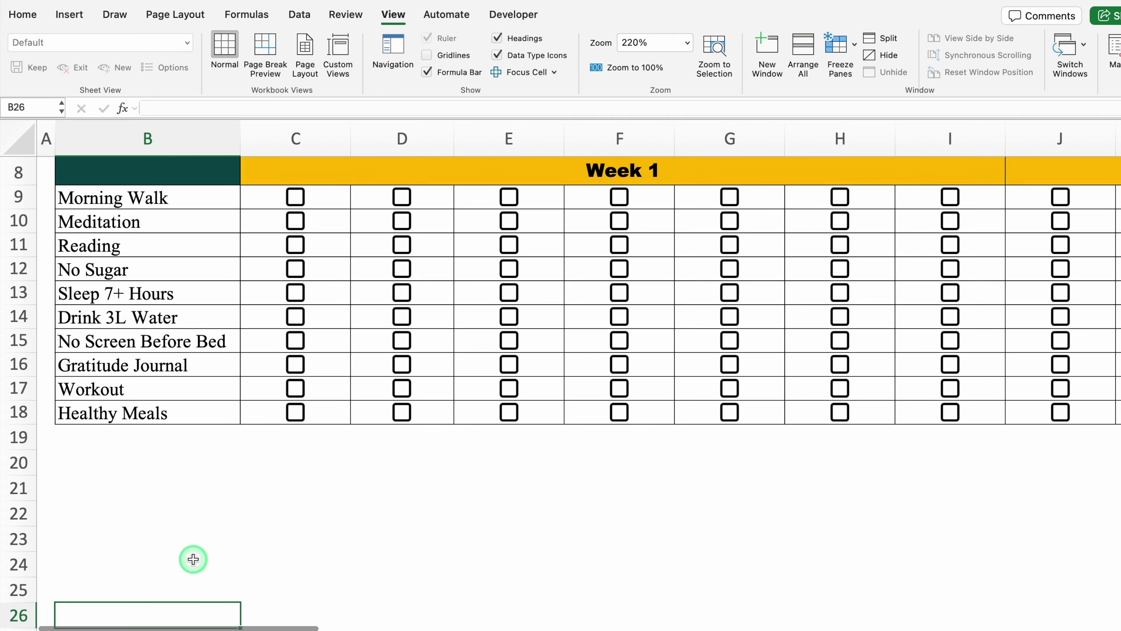
click(127, 432)
text(T)
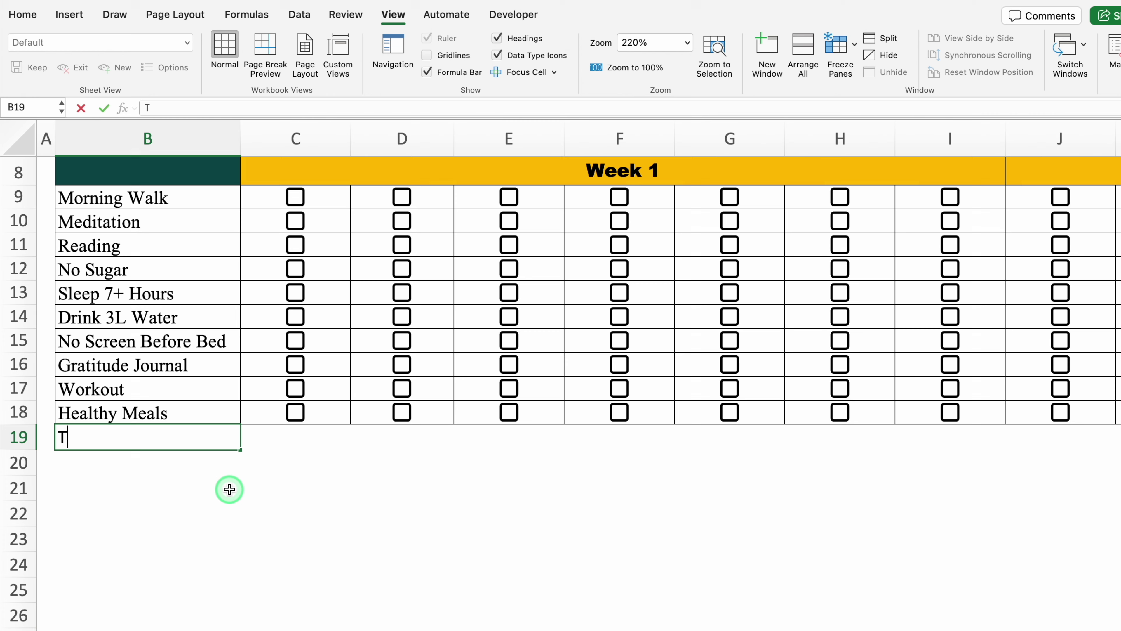
text(otal)
key(Return)
text(Total %)
Enter =COUNTIF(C9:C18,TRUE) in C19 and centre the cell horizontally
click(295, 437)
text(=COUNTIF(C9:C18,TRUE))
key(Return)
click(23, 15)
click(327, 67)
Enter =COUNTA(C9:C18) in C20 and centre the cell horizontally
click(295, 531)
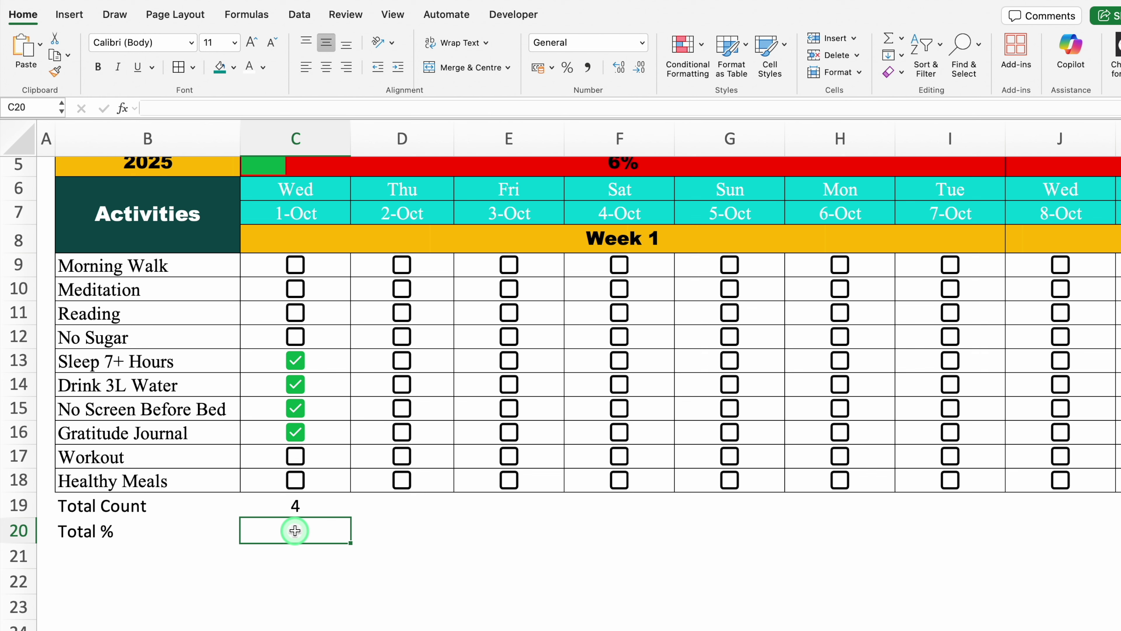
text(=COUNT)
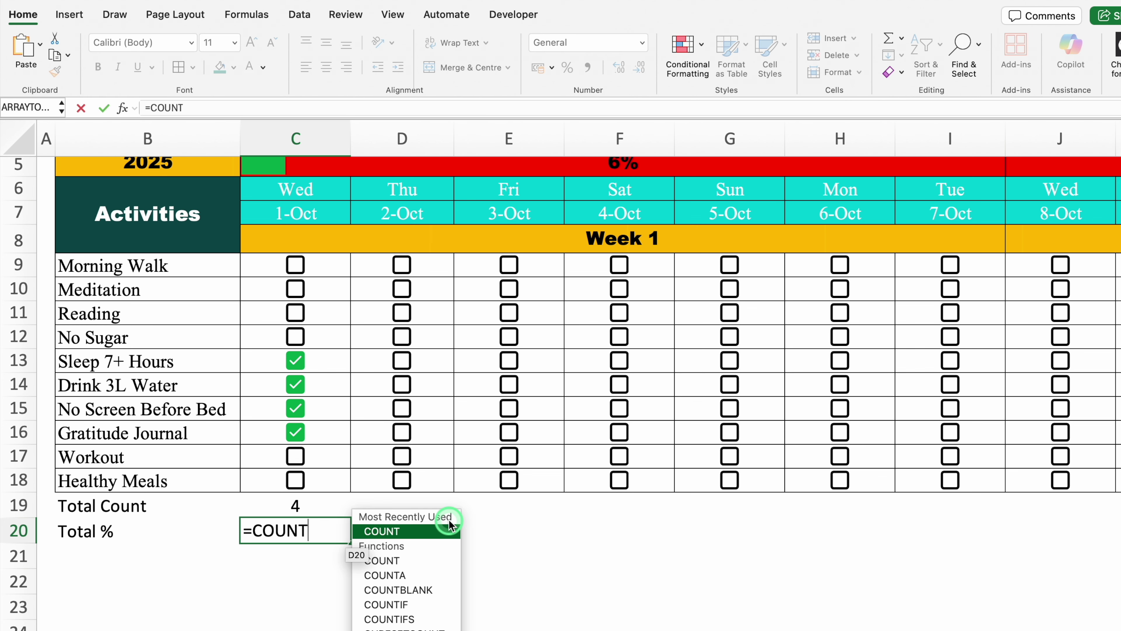
text(A)
double_click(293, 570)
drag(295, 265, 295, 480)
key(Return)
click(325, 530)
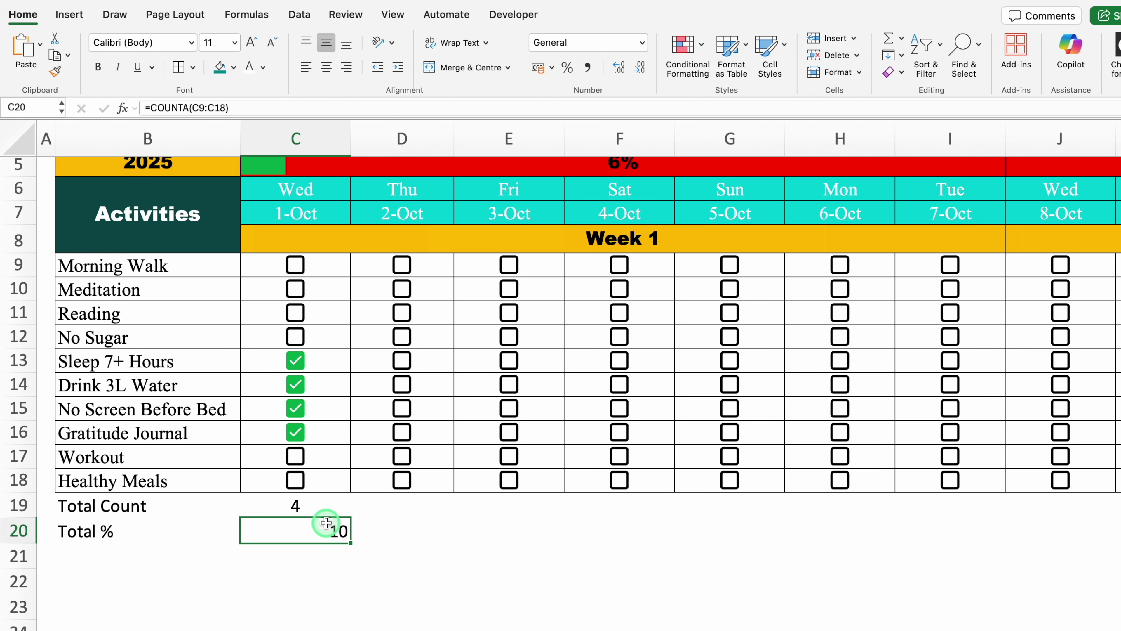
click(327, 67)
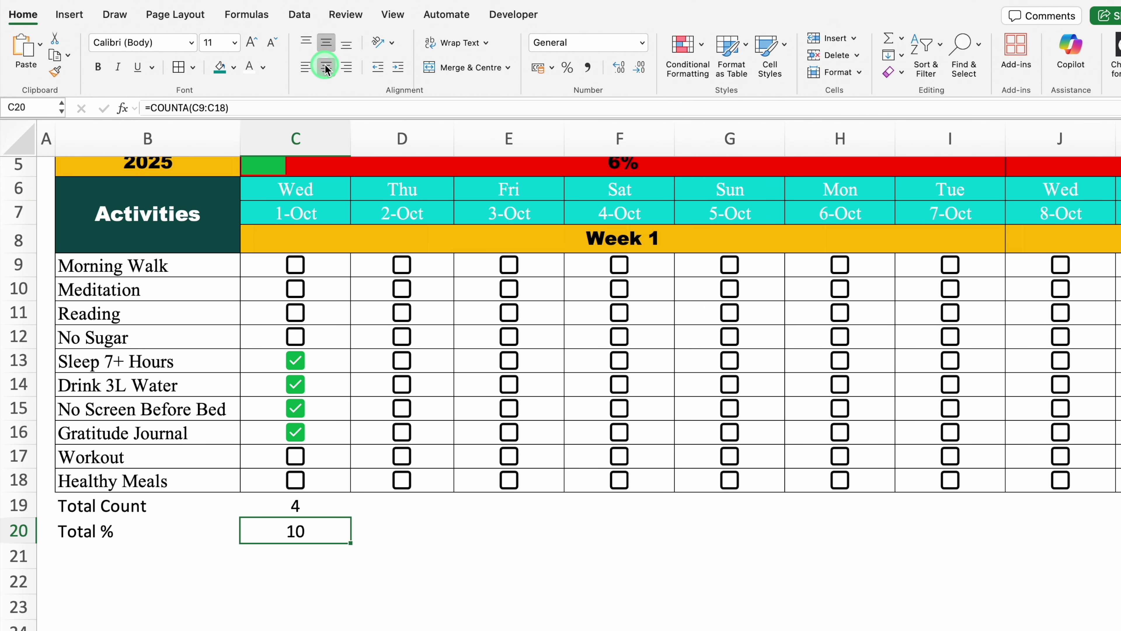
Change the Total % formula in C20 to =C19/COUNTA(C9:C18)
double_click(318, 530)
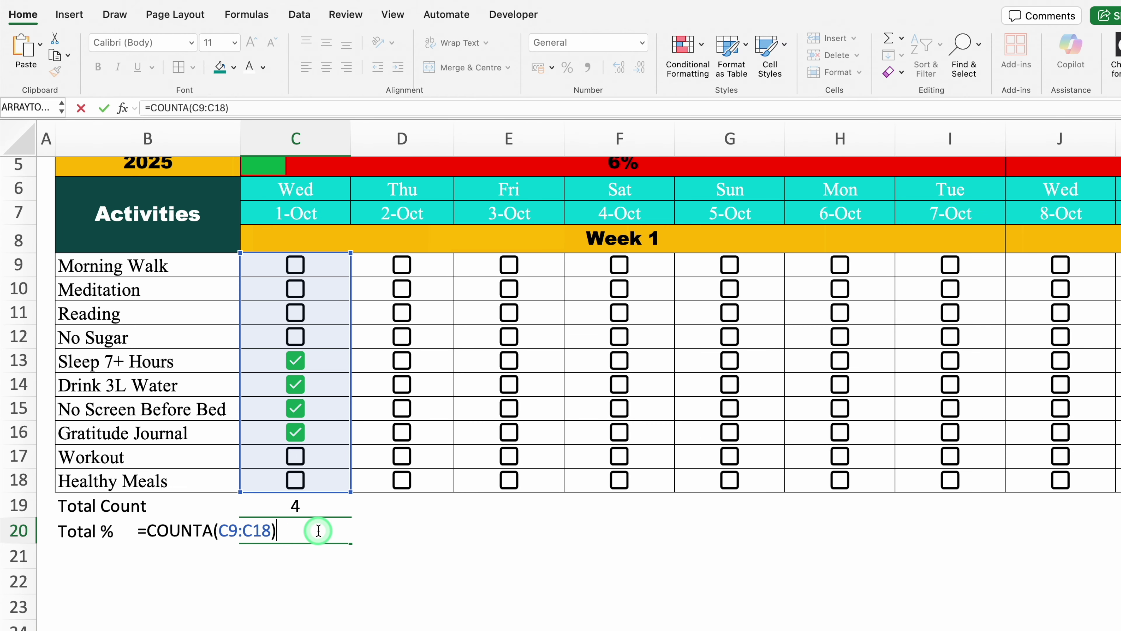
click(146, 528)
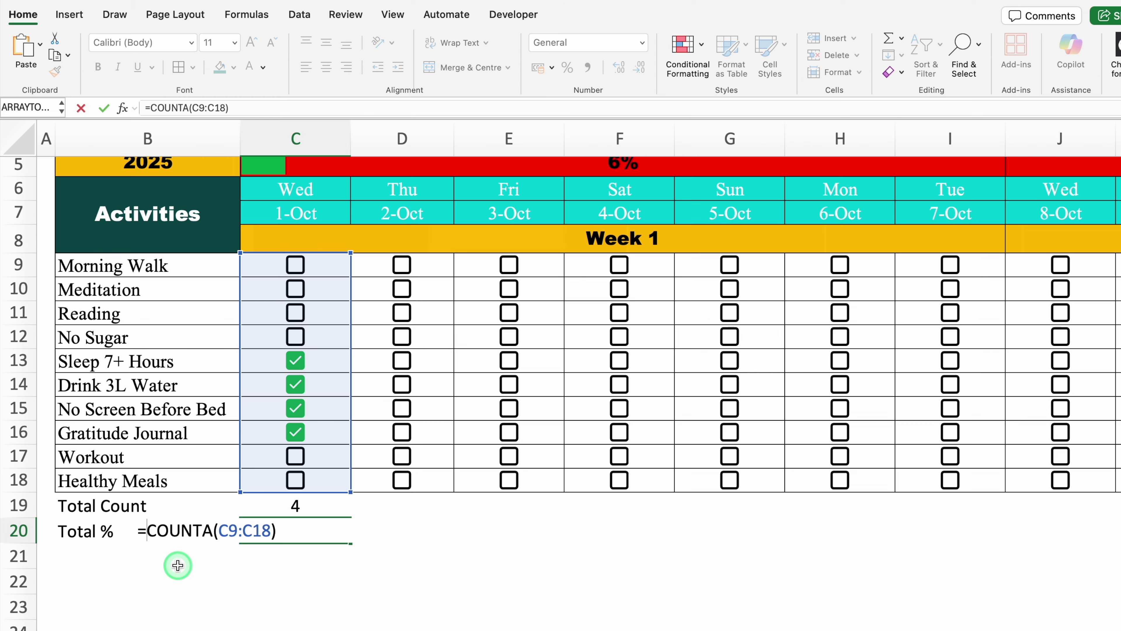
click(317, 501)
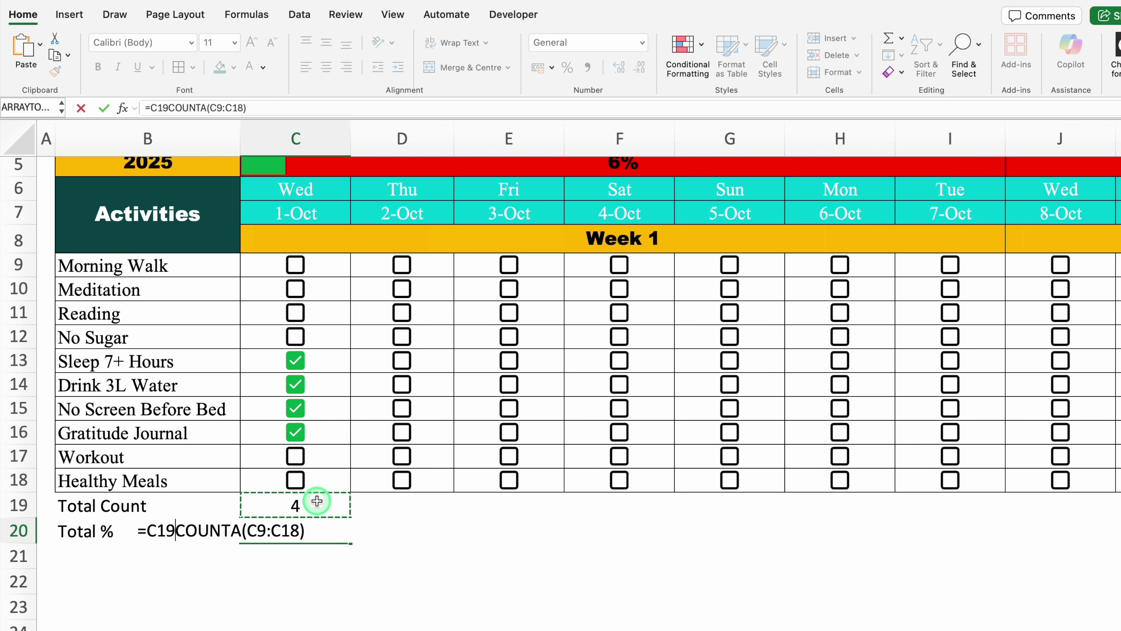
text(/)
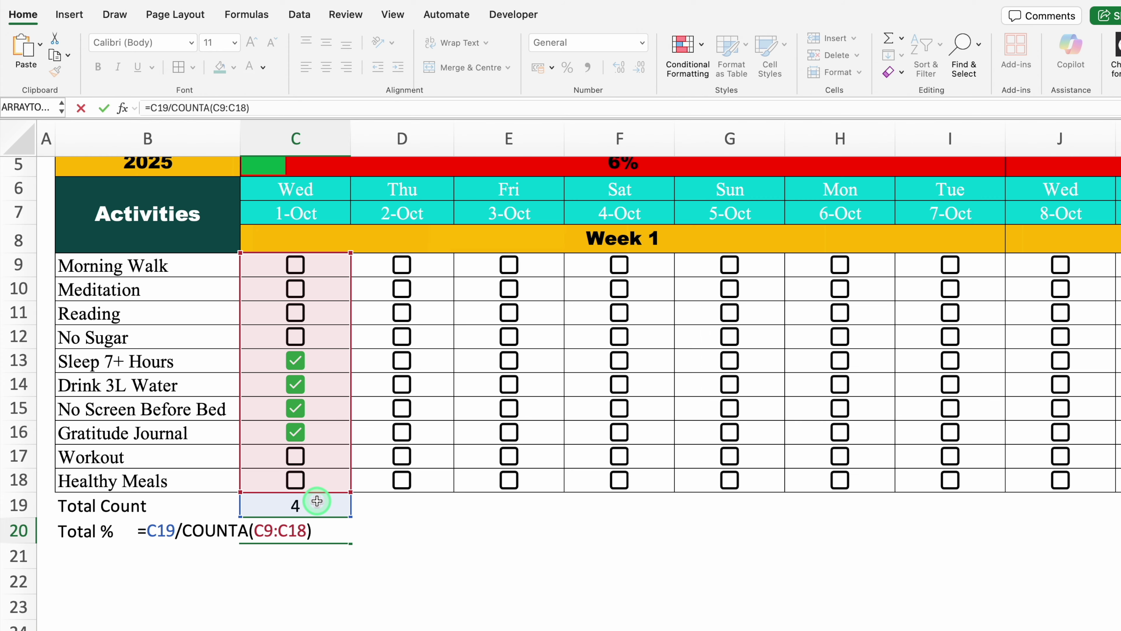
key(Return)
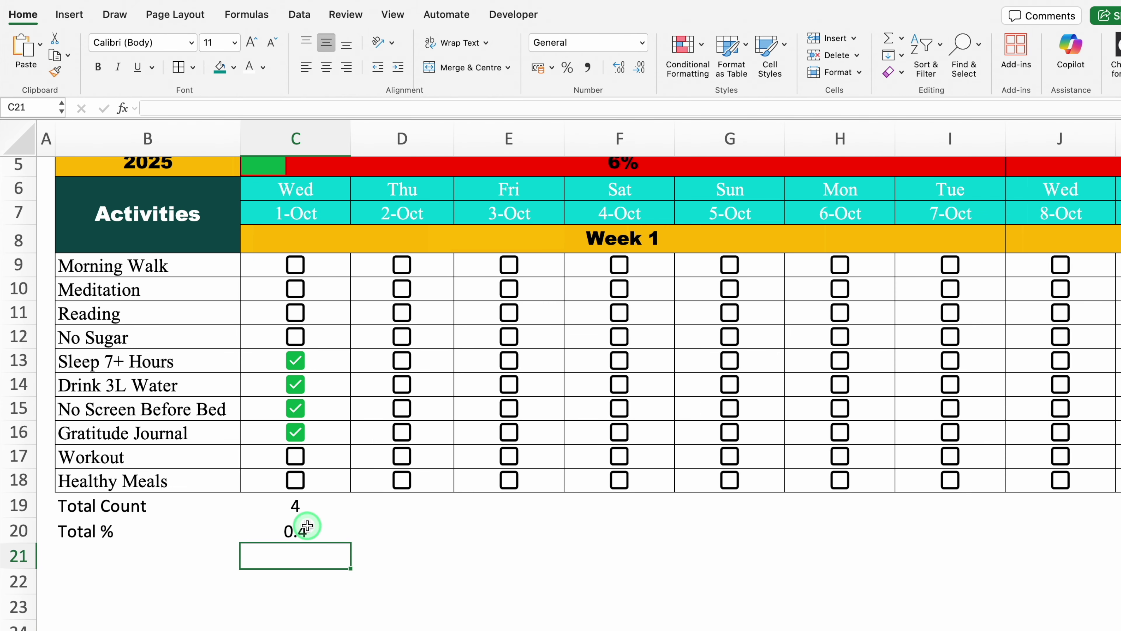
Format C20 as Percentage with 0 decimal places
click(304, 530)
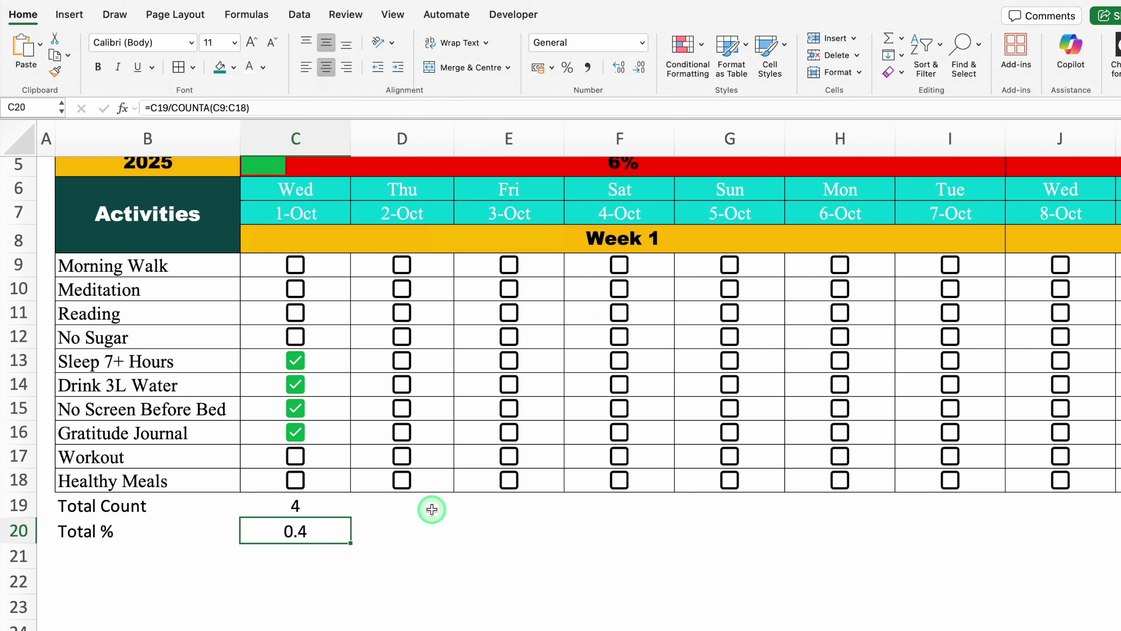
key(super+1)
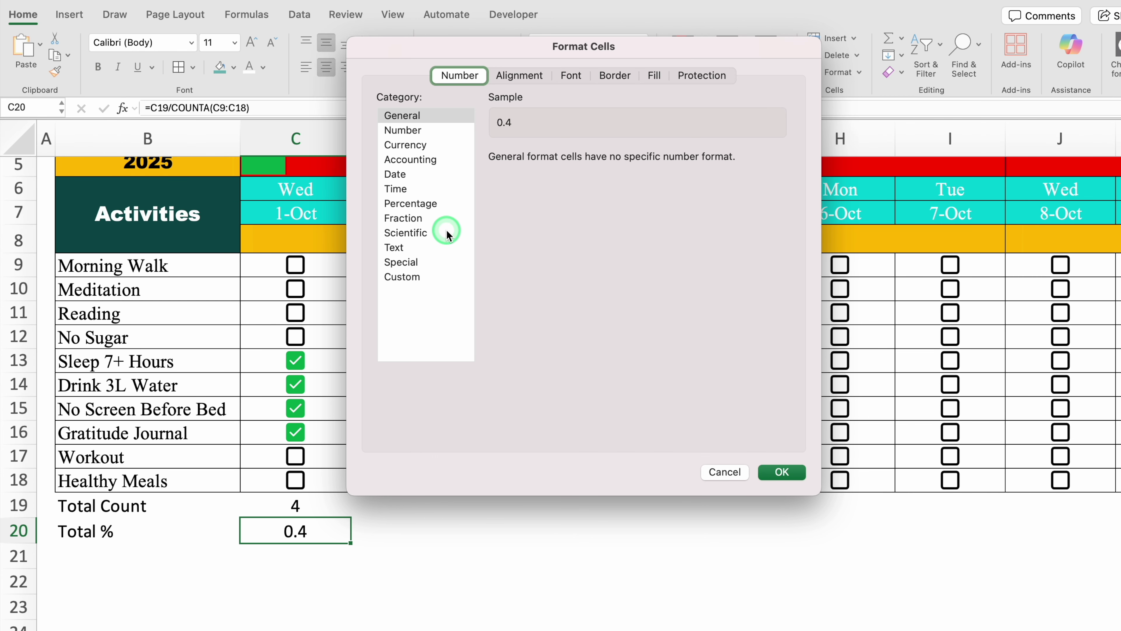
click(425, 204)
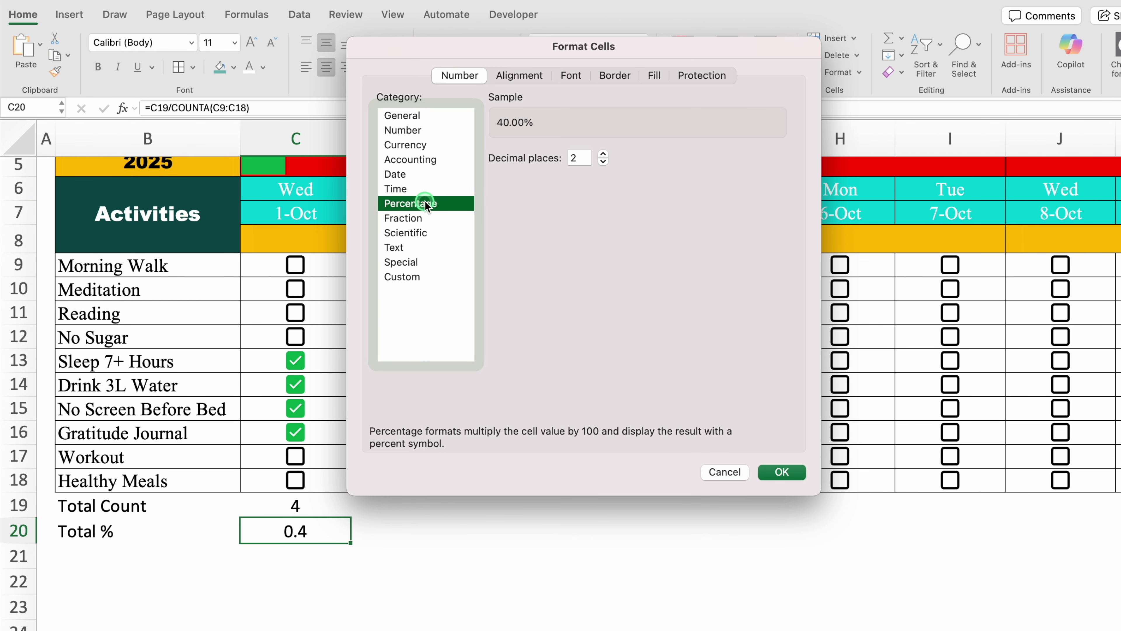
click(603, 162)
click(603, 161)
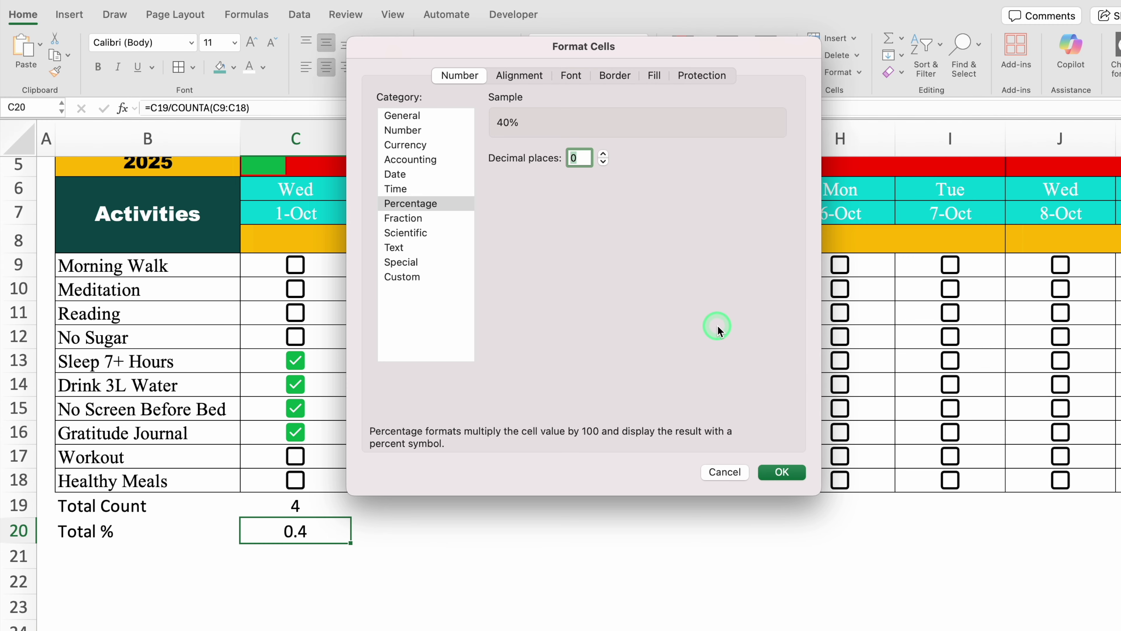
click(783, 471)
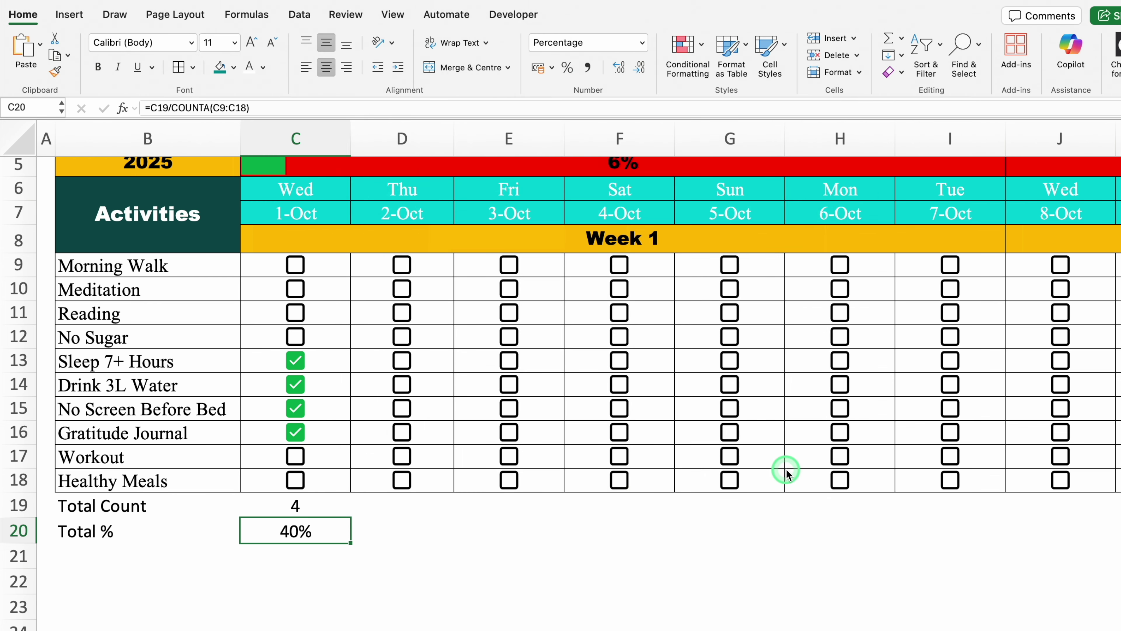
Apply all borders to the Total Count and Total % cells in B19:C20
click(155, 507)
mouse_move(155, 508)
mouse_down()
mouse_move(163, 528)
mouse_move(278, 530)
mouse_up()
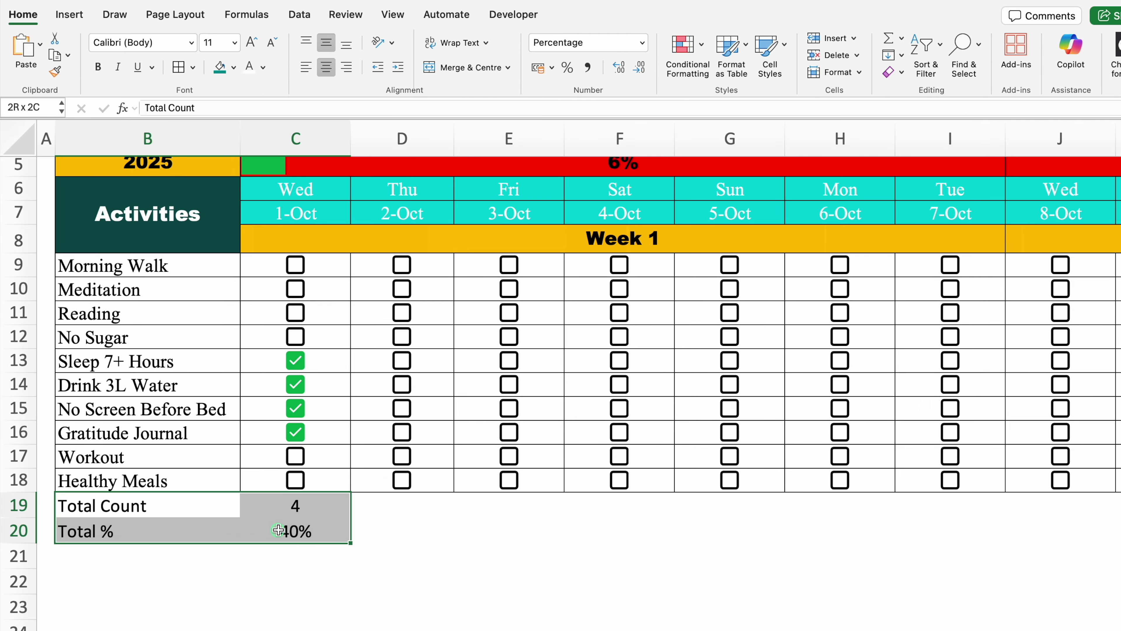
click(180, 69)
Fill the labels in B19:B20 with the recent dark green and make their text white
drag(220, 503, 219, 520)
click(233, 67)
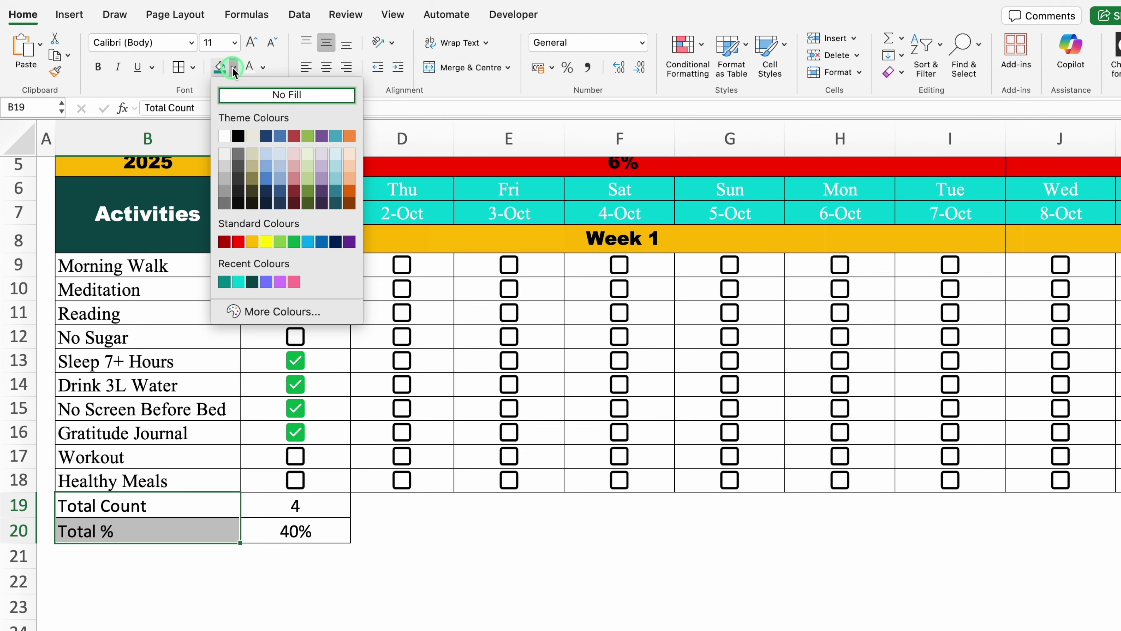
click(253, 284)
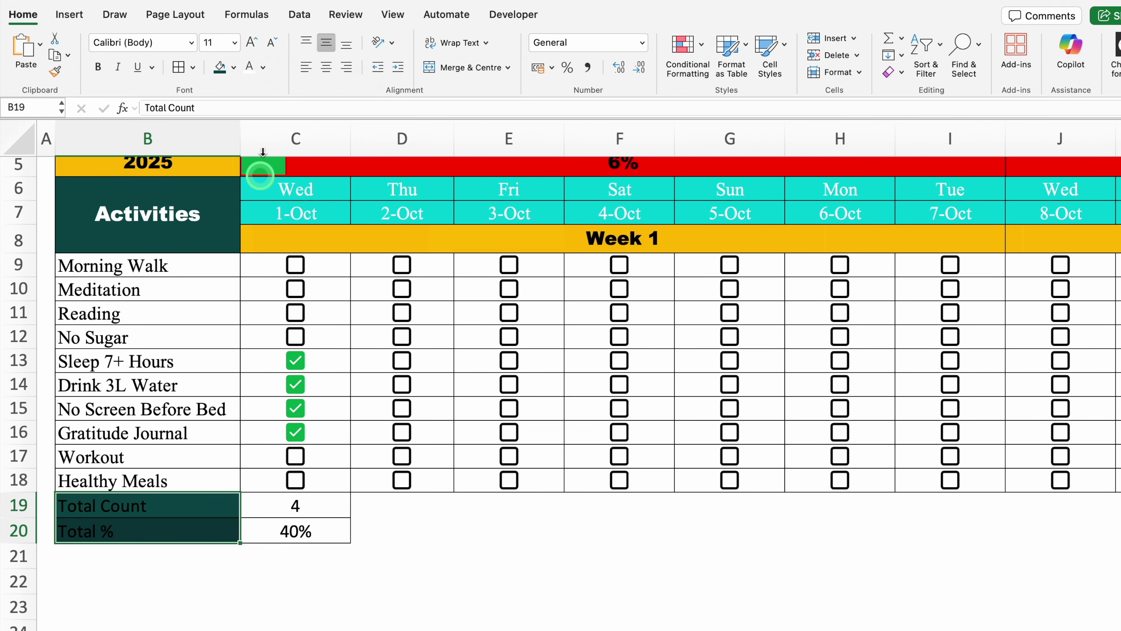
click(250, 67)
Fill C19:C20 with the recent turquoise and make the text white
drag(319, 500, 320, 527)
click(233, 67)
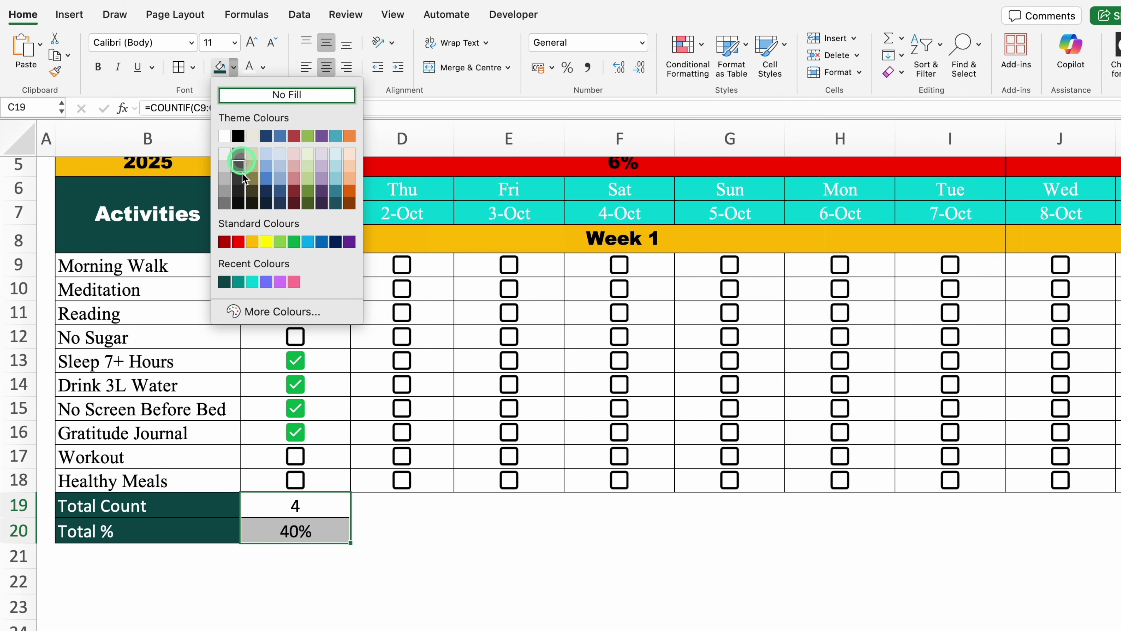
click(252, 282)
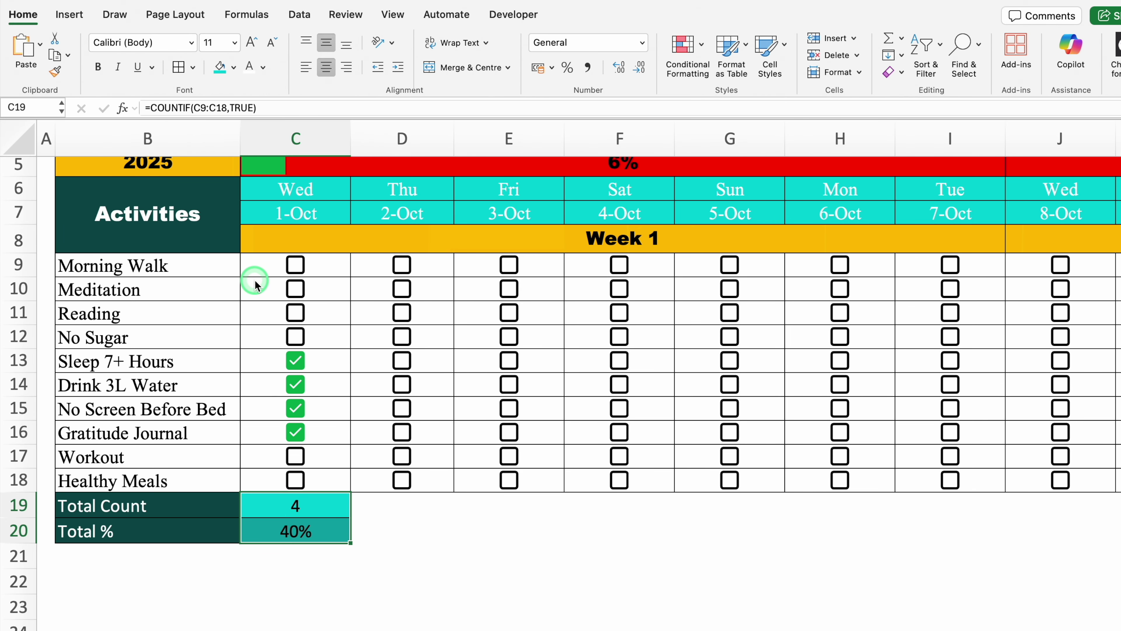
click(250, 67)
Copy the total formulas and formatting from C19:C20 across every day through column AG
click(326, 500)
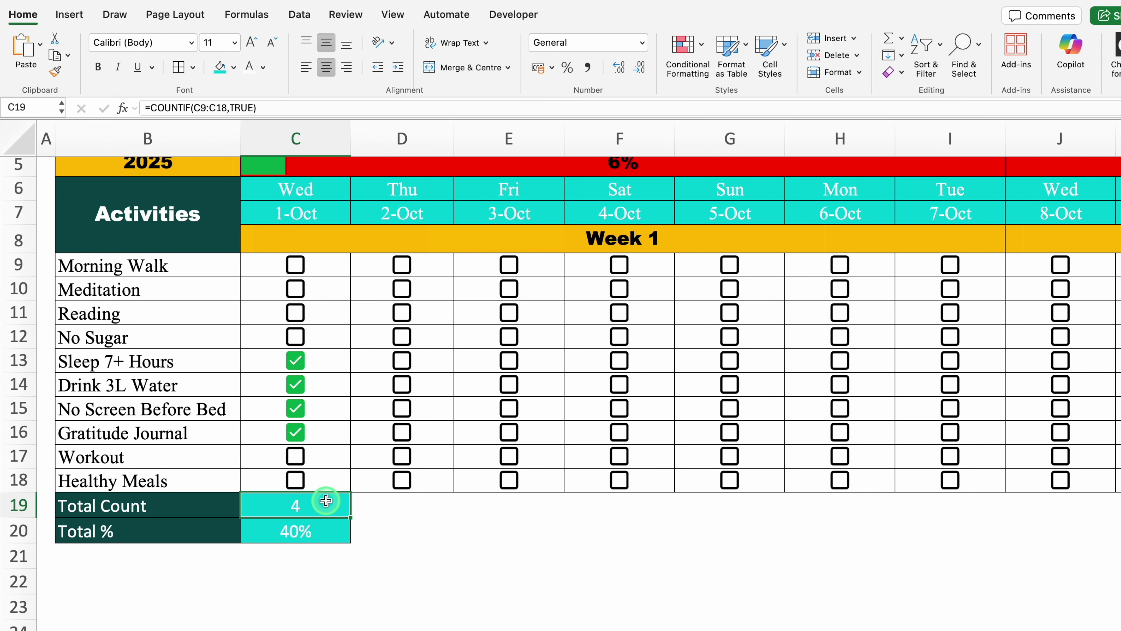
drag(326, 500, 1036, 550)
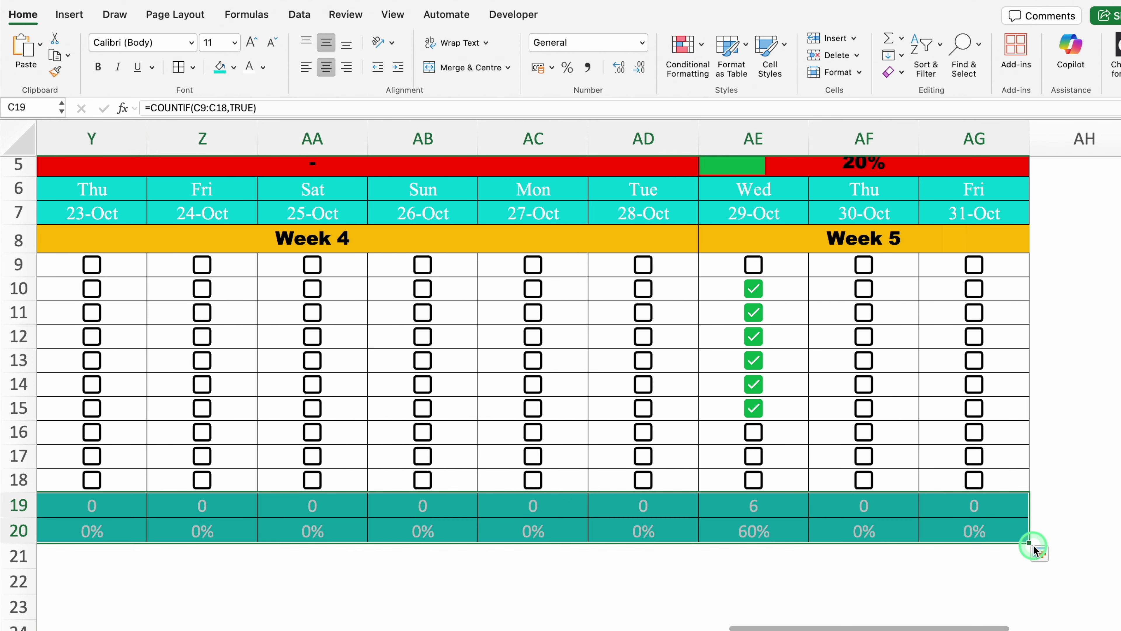
click(975, 606)
Fill the Week 2 heading in J8 with standard purple and make its text white
scroll(579, 376, left, 10)
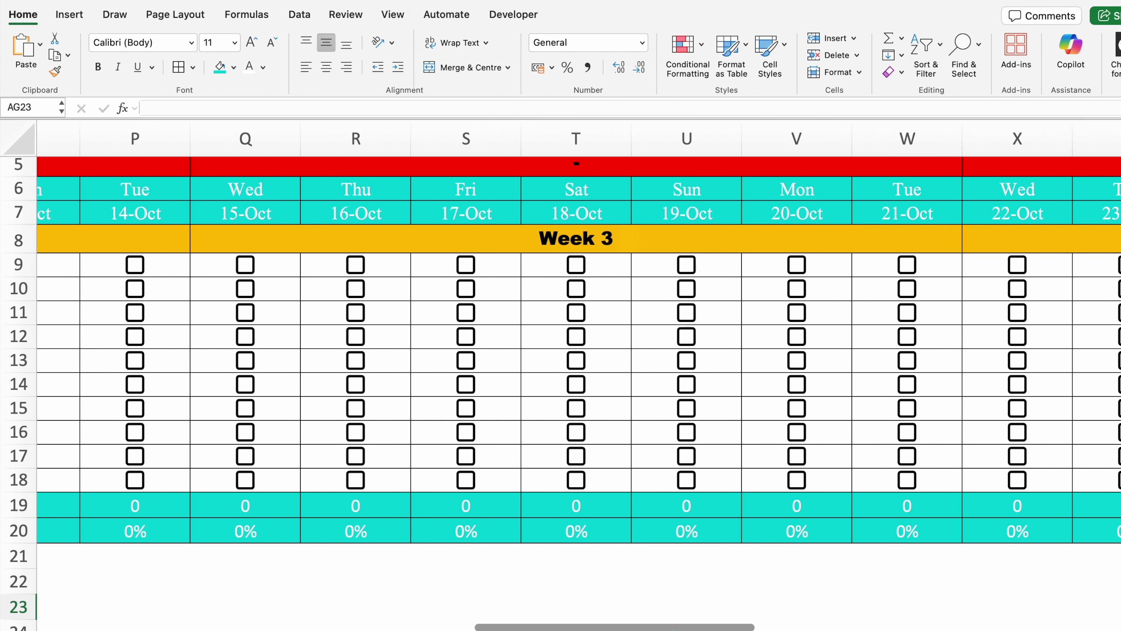
scroll(578, 375, left, 10)
scroll(891, 275, up, 3)
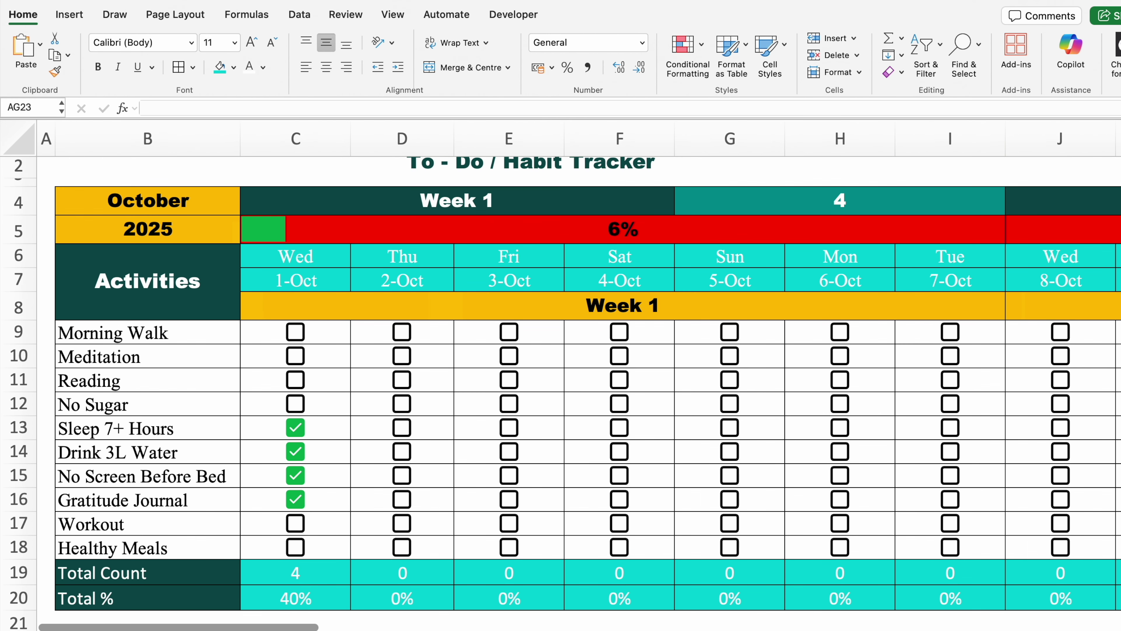
click(862, 304)
scroll(864, 303, right, 6)
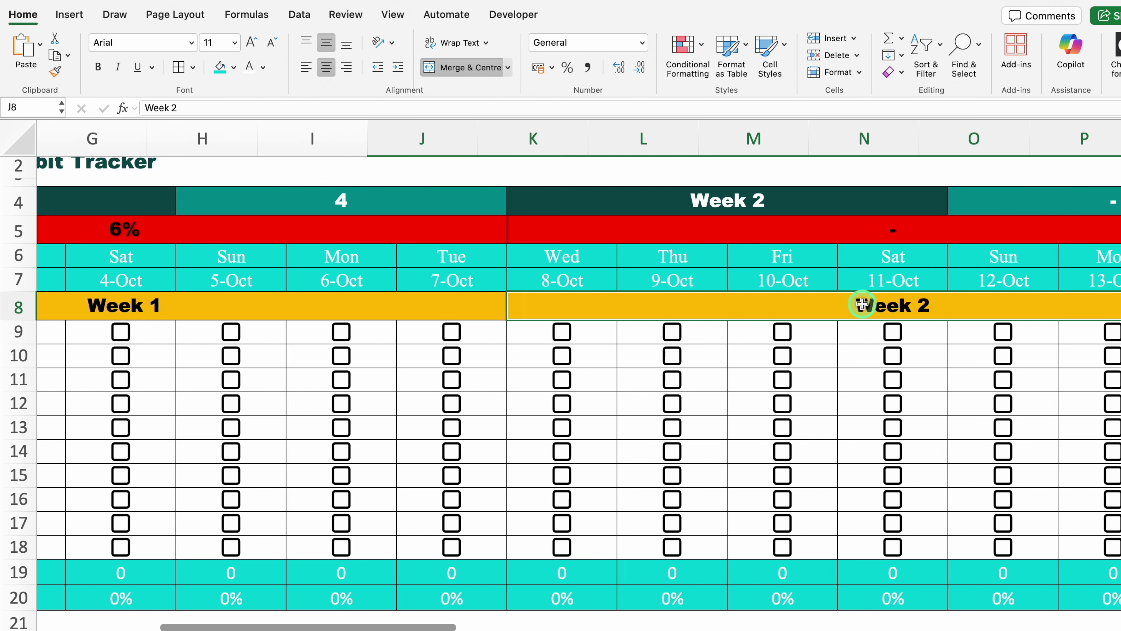
click(863, 303)
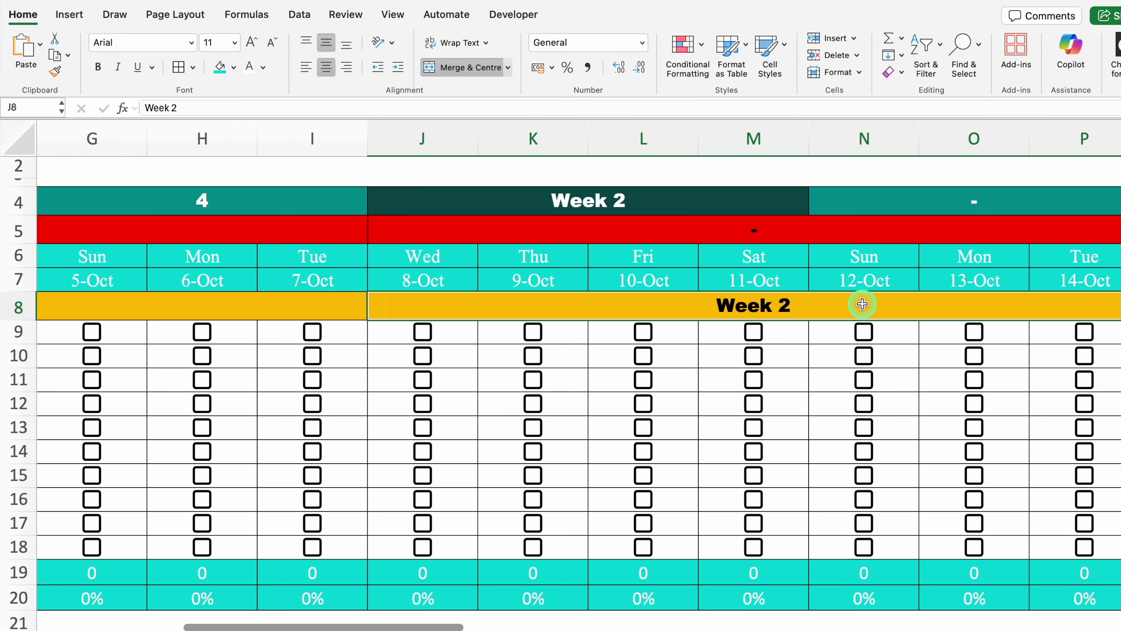
click(234, 67)
click(351, 241)
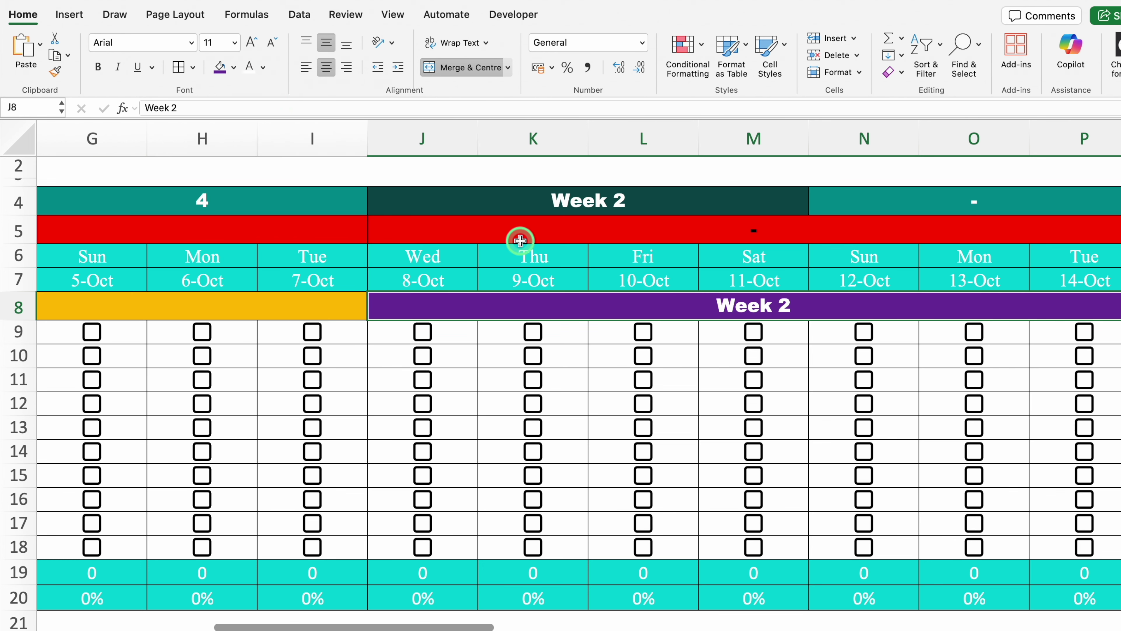
Fill the Week 3 heading in Q8 with standard light blue and make its text white
key(Tab)
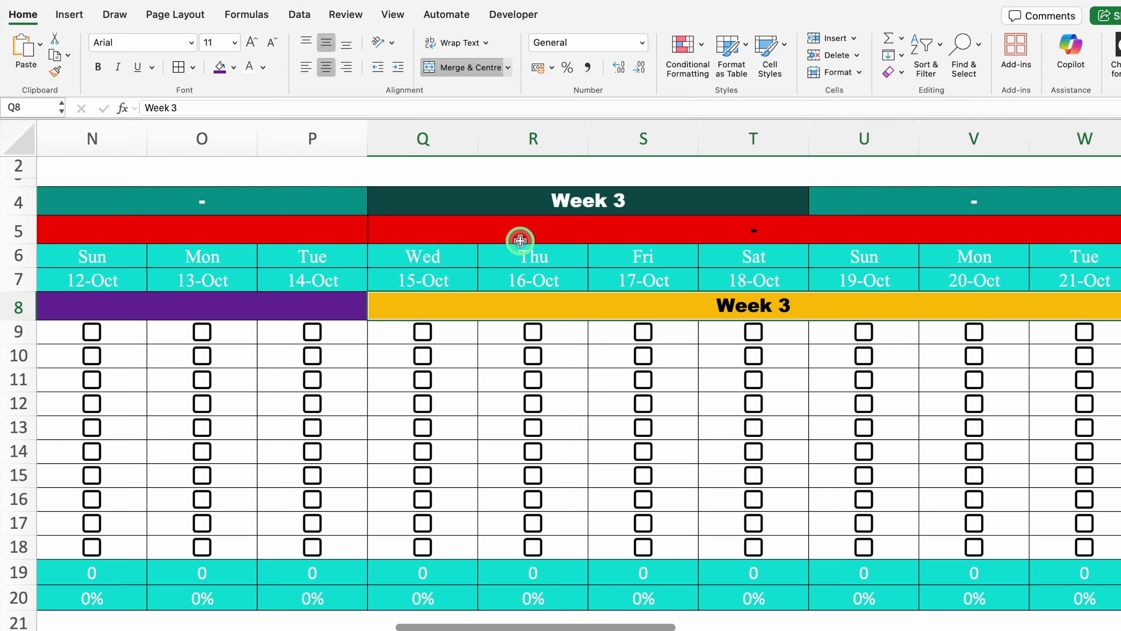
click(234, 69)
click(308, 242)
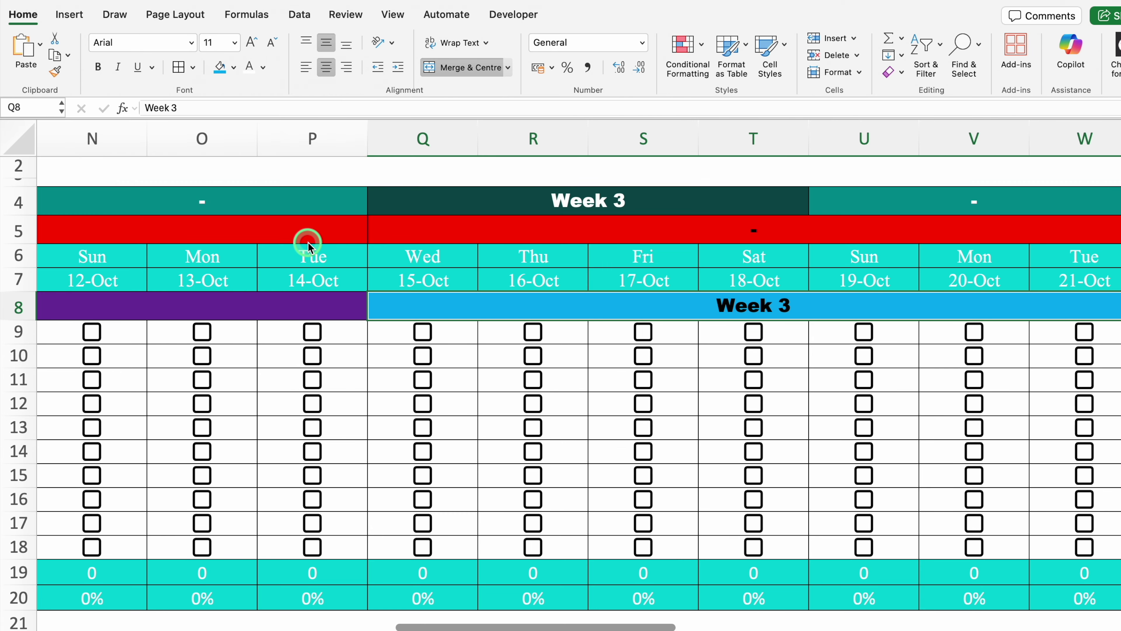
click(250, 67)
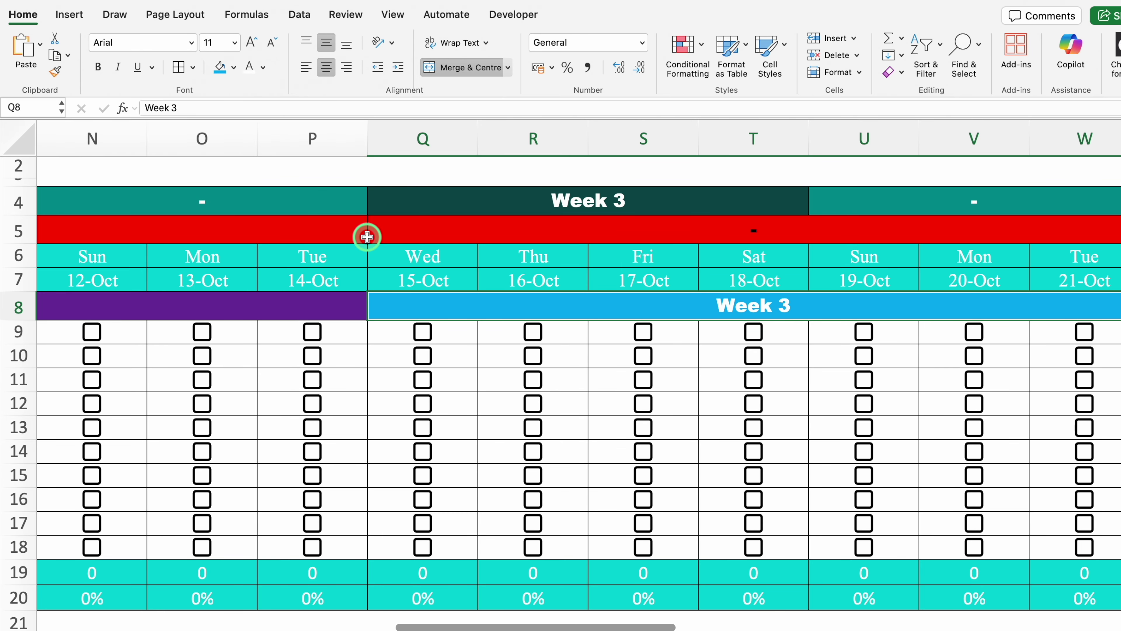
Fill the Week 4 heading in X8 with a dark red theme shade and make its text white
key(Tab)
click(234, 69)
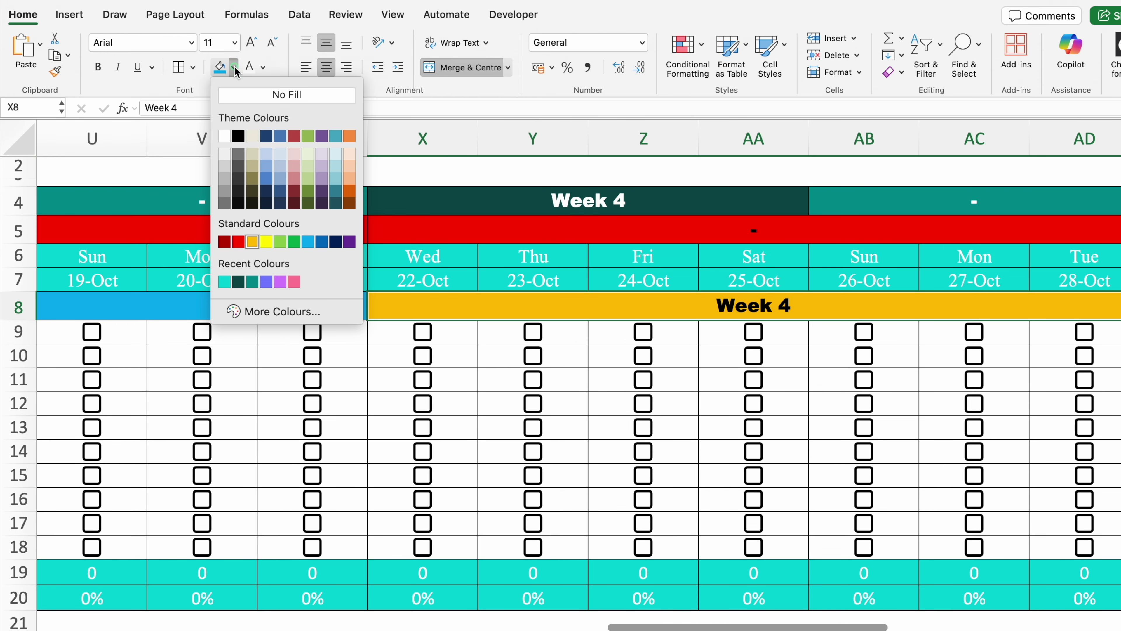
click(295, 189)
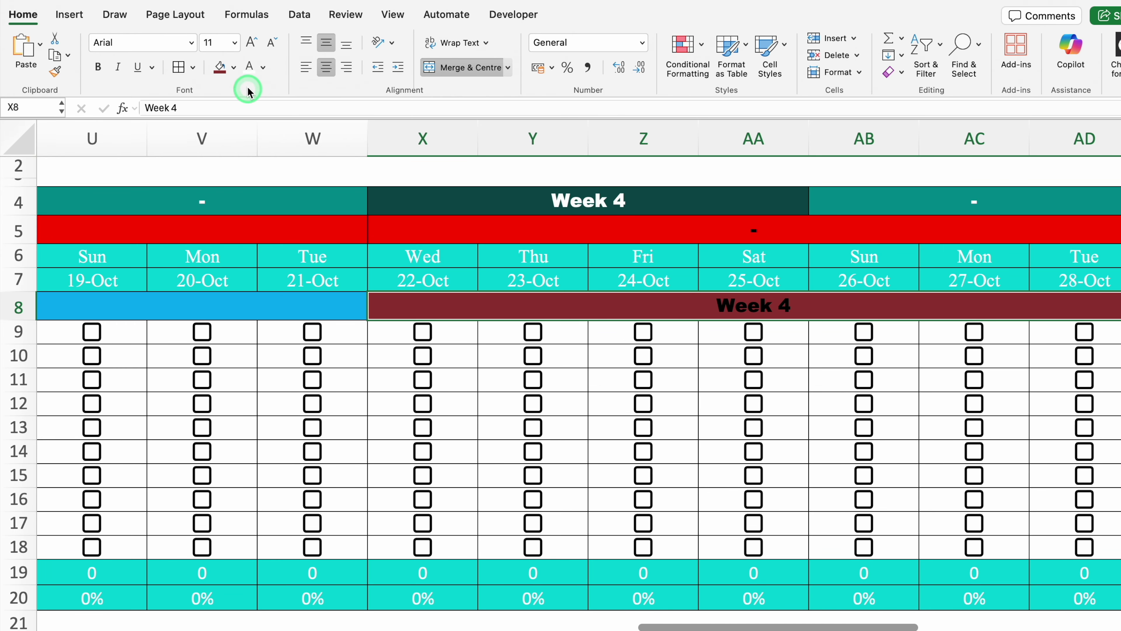
click(250, 66)
Fill the Week 5 heading in AE8 with the dark blue theme colour and make its text white
key(Tab)
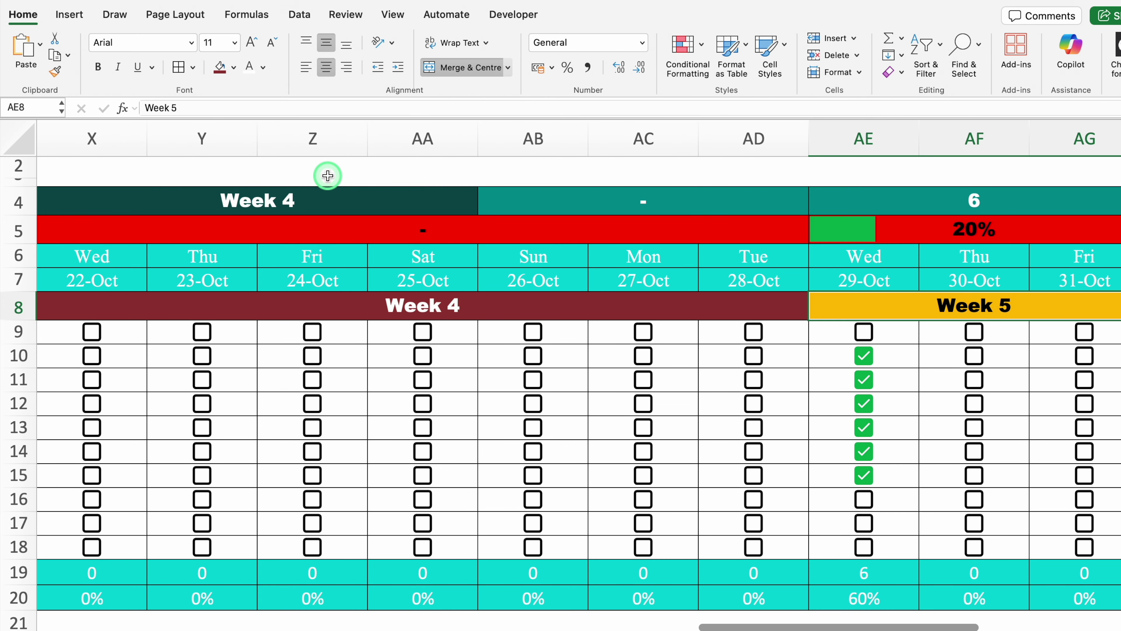
click(234, 68)
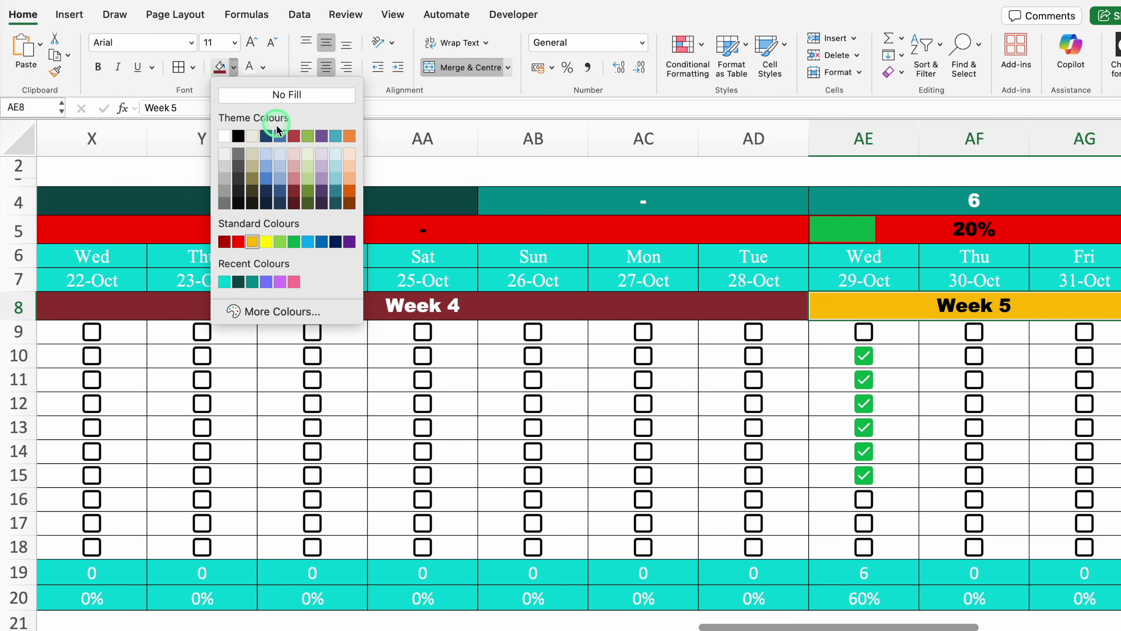
click(266, 137)
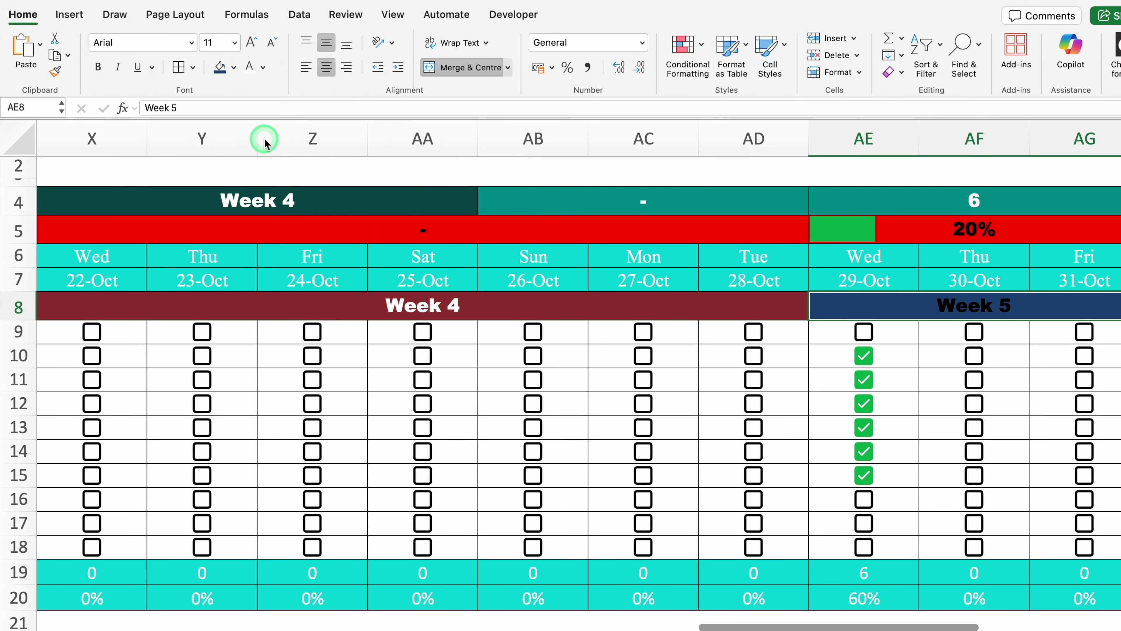
click(250, 68)
drag(868, 626, 208, 626)
scroll(560, 393, up, 2)
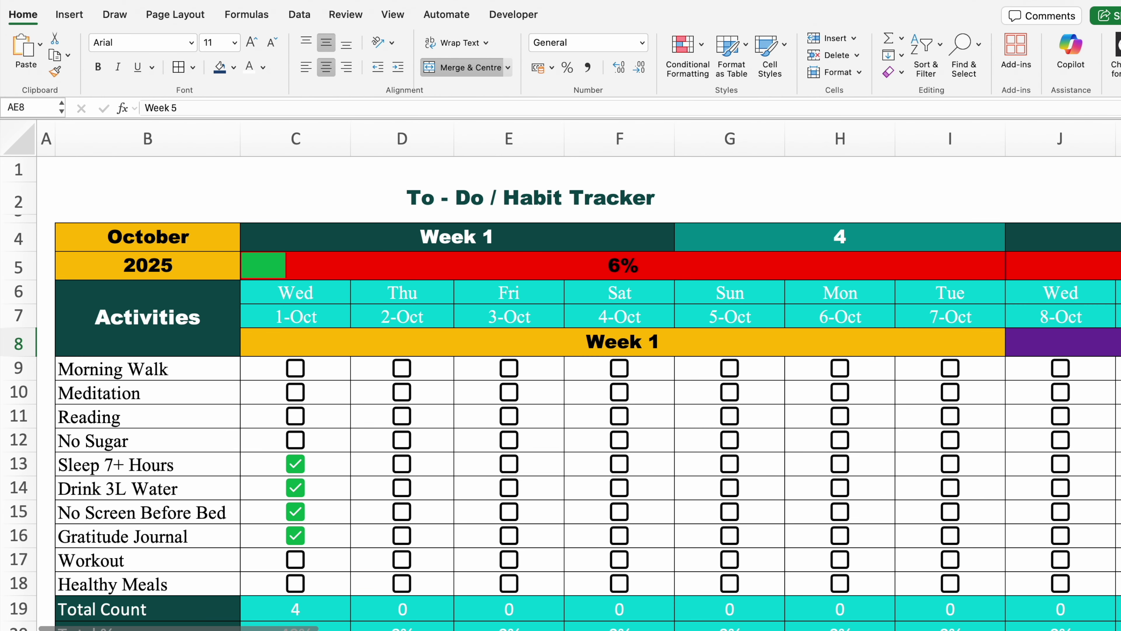